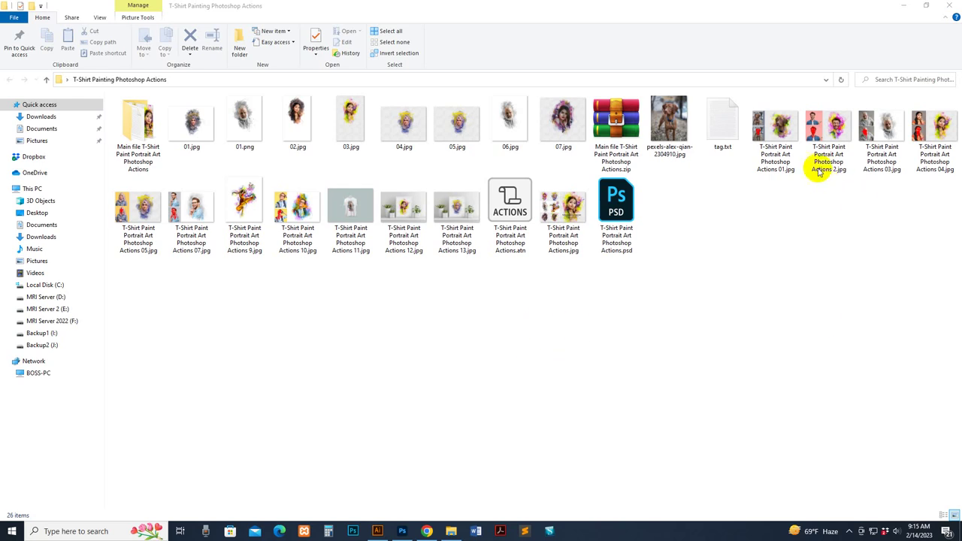
Step: Look through the sample T-Shirt Paint Portrait Art images, starting at T-Shirt Paint Portrait Art Photoshop Actions 01.jpg, and close the image viewer
{"action": "double_click", "coordinate": [780, 134]}
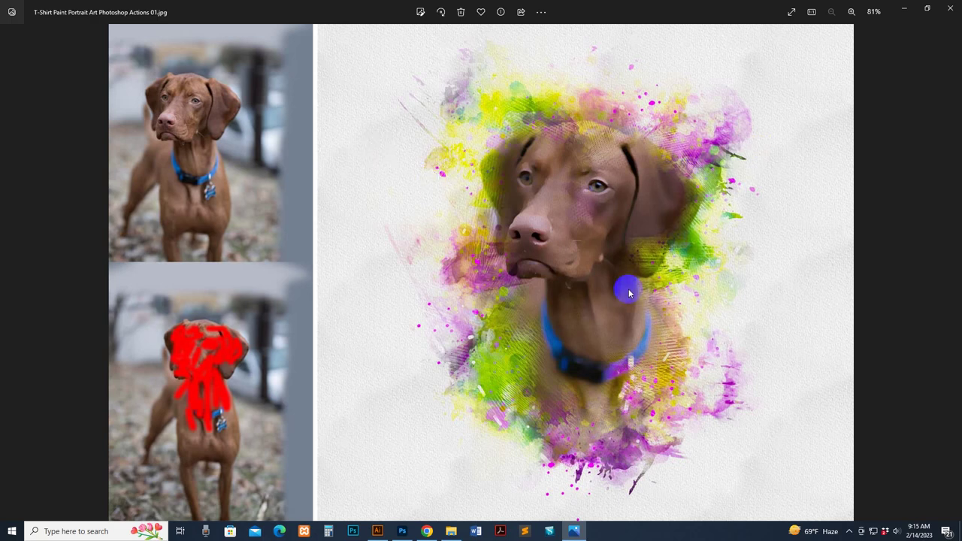
{"action": "key", "text": "Right"}
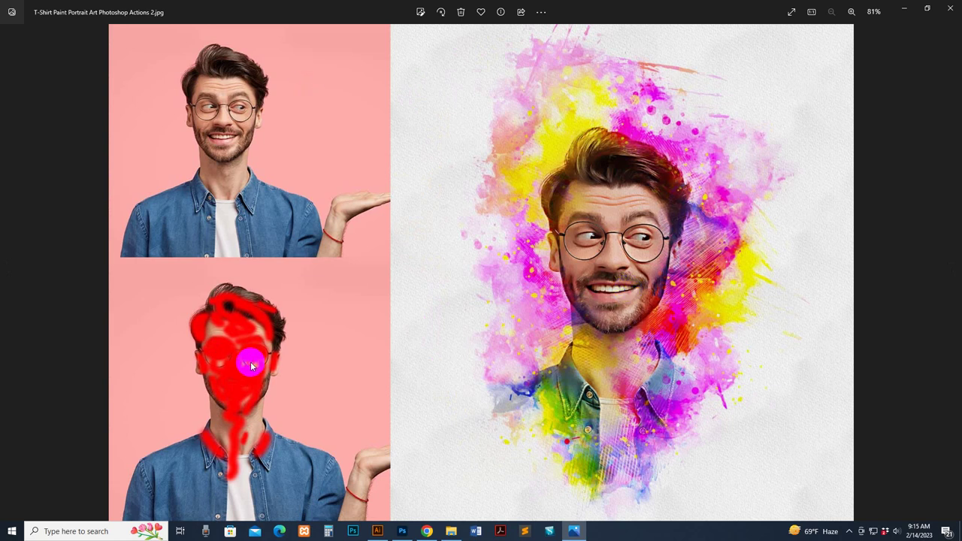
{"action": "key", "text": "Right"}
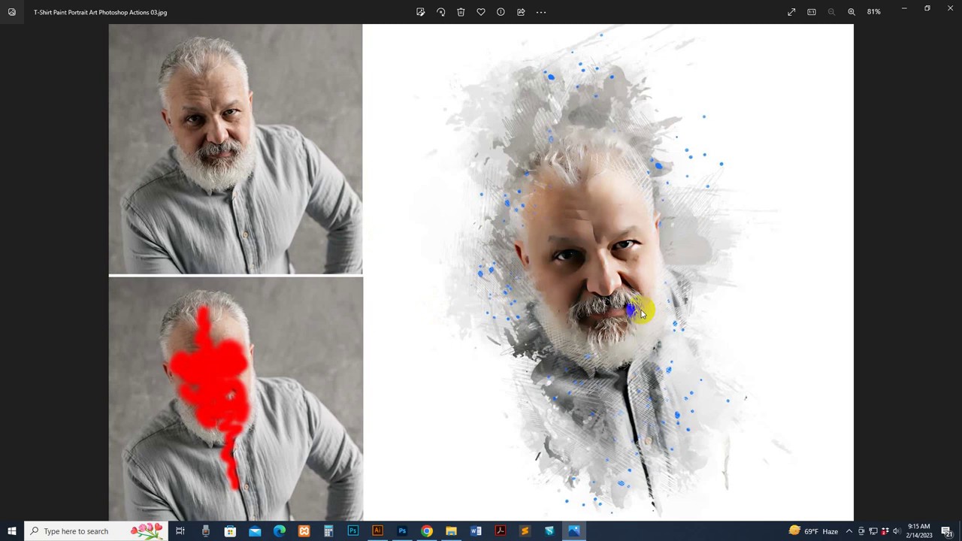
{"action": "key", "text": "Right"}
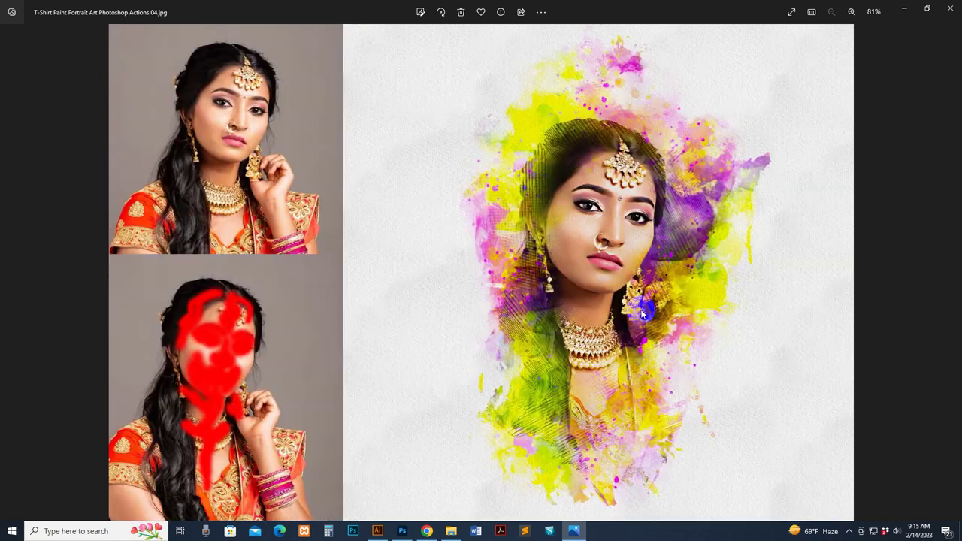
{"action": "key", "text": "Right"}
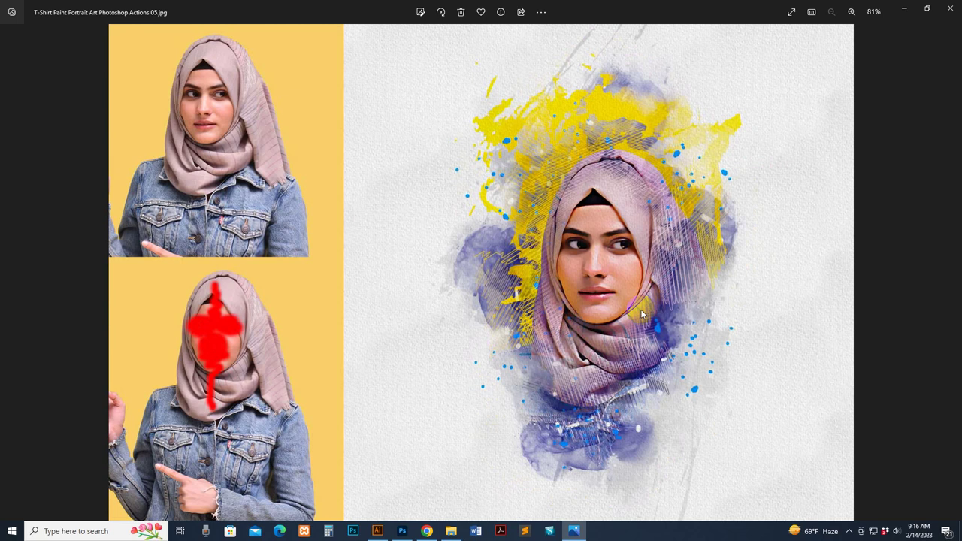
{"action": "key", "text": "Right"}
{"action": "key", "text": "Right"}
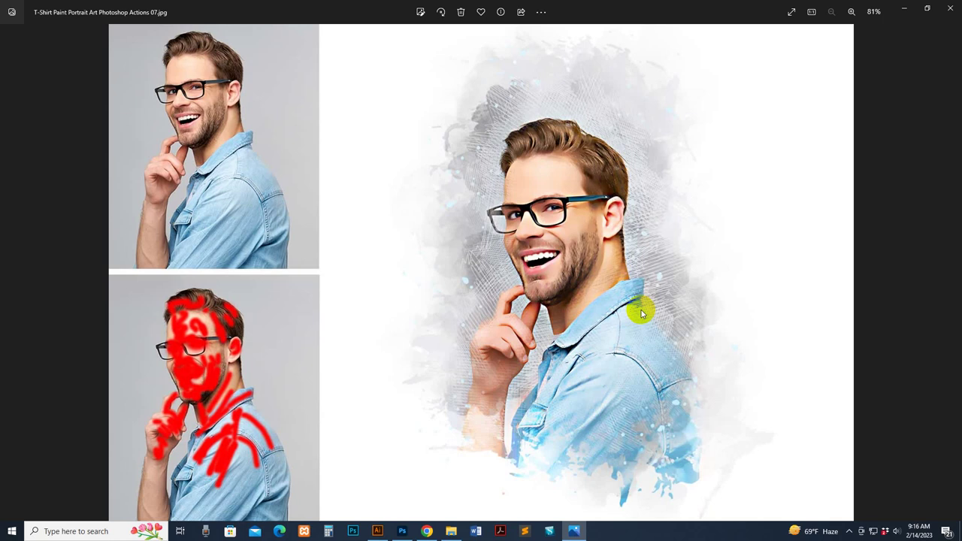
{"action": "scroll", "coordinate": [643, 315], "scroll_direction": "down", "scroll_amount": 1}
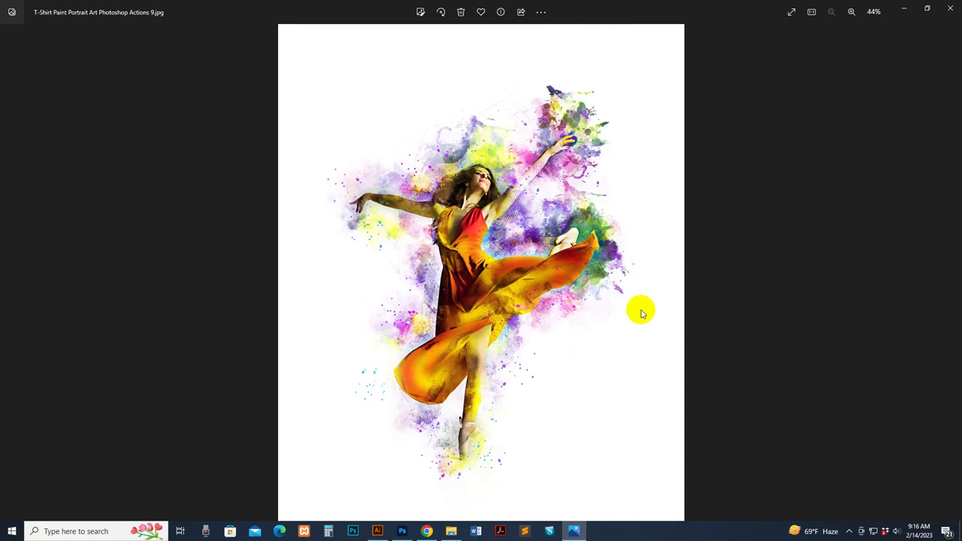
{"action": "key", "text": "Right"}
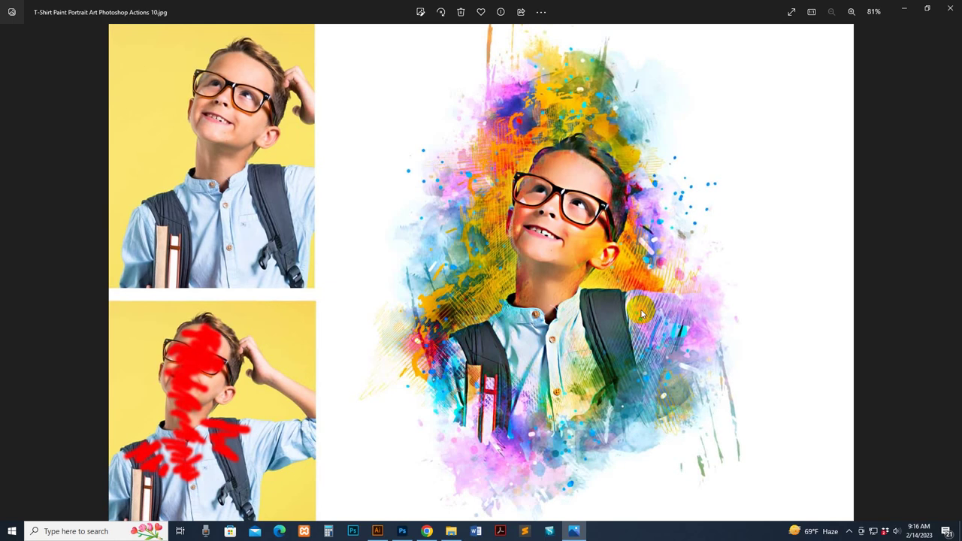
{"action": "key", "text": "Right"}
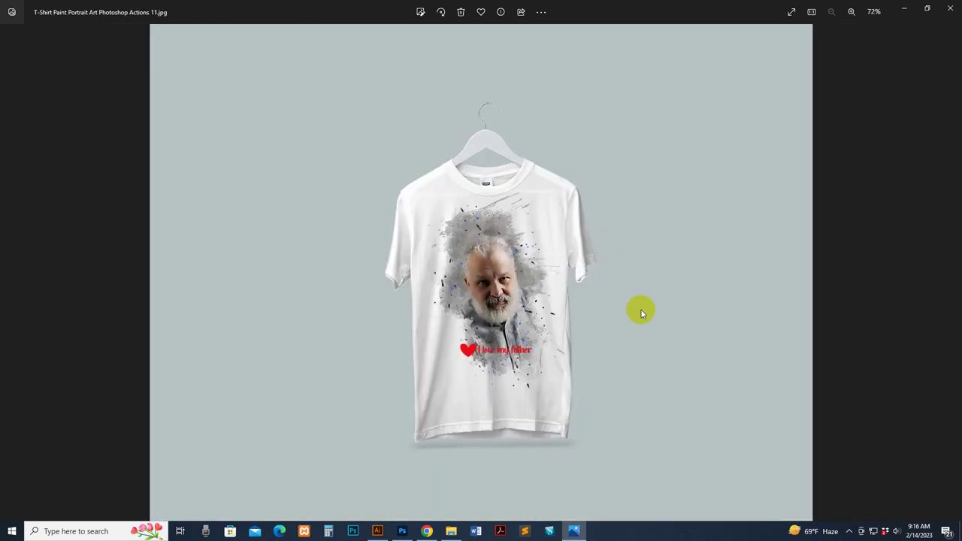
{"action": "key", "text": "Right"}
{"action": "key", "text": "Right"}
{"action": "key", "text": "Right"}
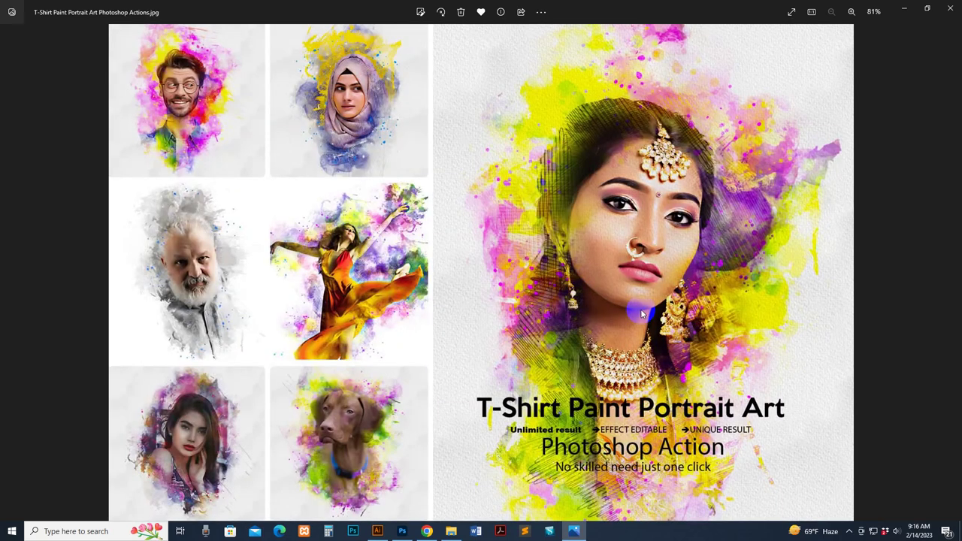
{"action": "left_click", "coordinate": [947, 11]}
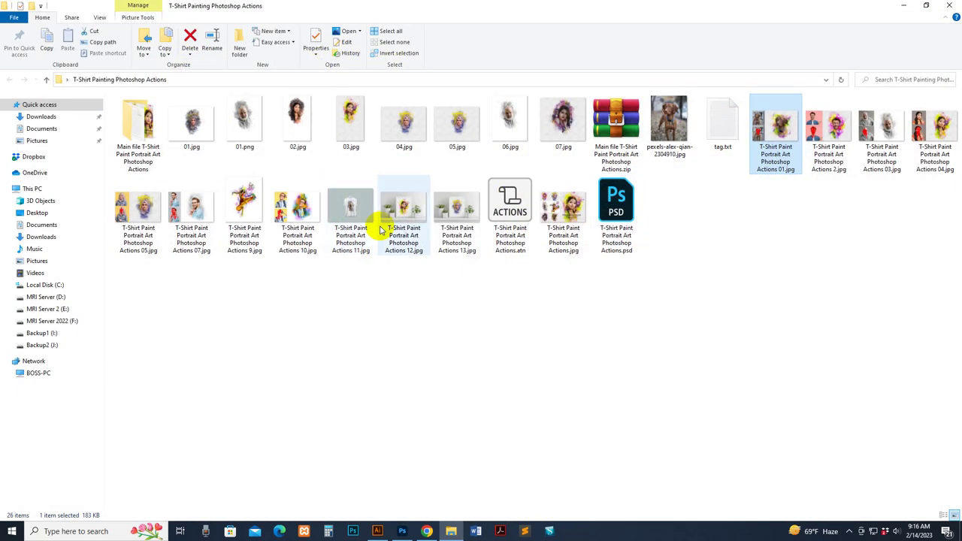
Step: Open the folder Main file T-Shirt Paint Portrait Art Photoshop Actions, examine its files and briefly preview the JPG
{"action": "double_click", "coordinate": [143, 148]}
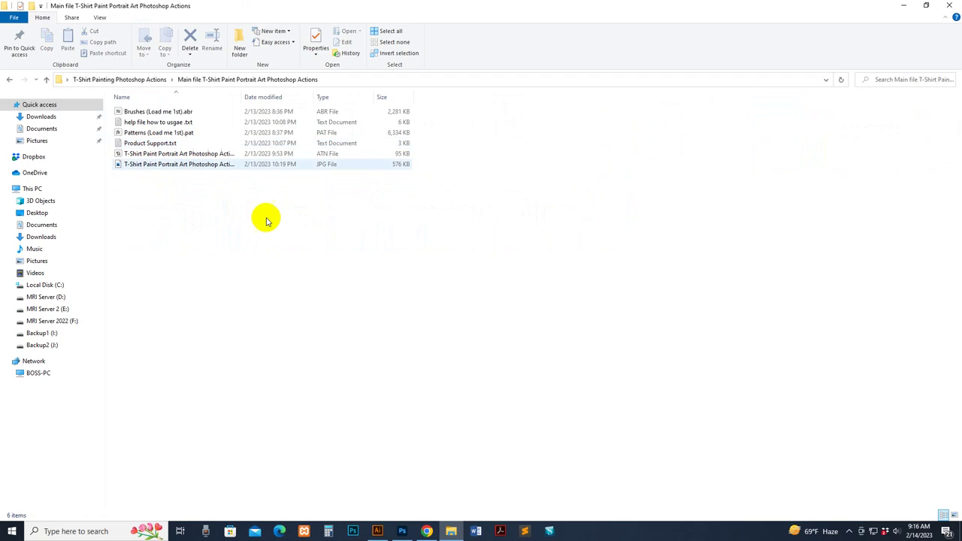
{"action": "left_click", "coordinate": [142, 113]}
{"action": "left_click", "coordinate": [144, 133]}
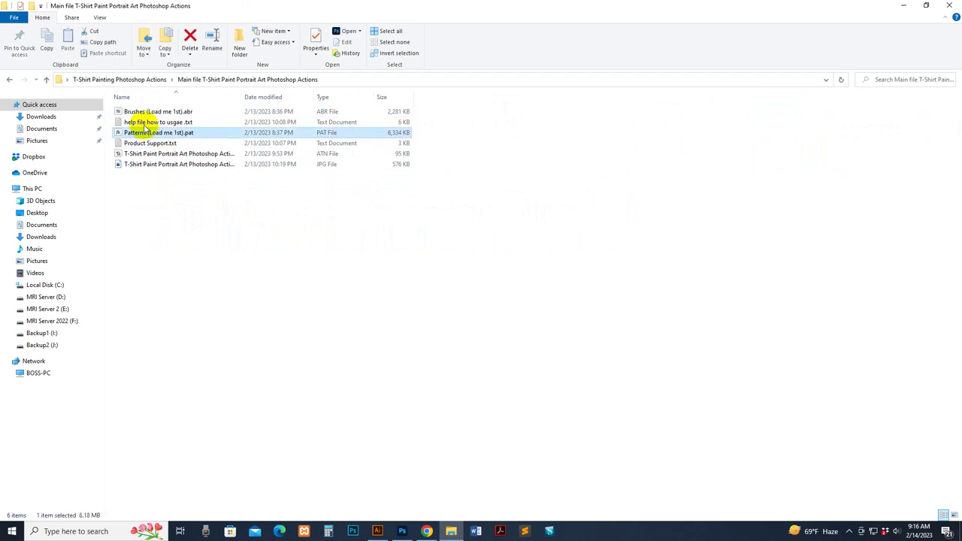
{"action": "left_click", "coordinate": [140, 145]}
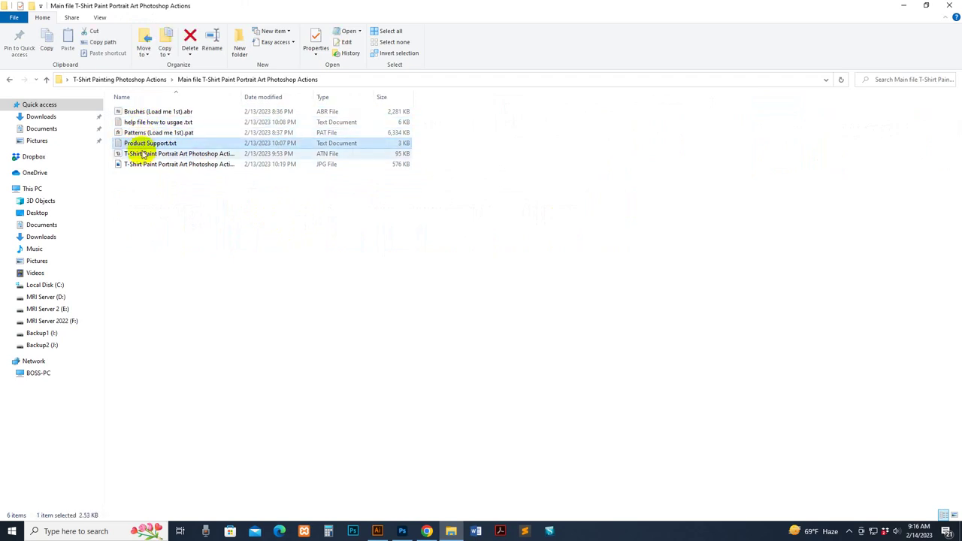
{"action": "left_click", "coordinate": [135, 155]}
{"action": "left_click", "coordinate": [146, 166]}
{"action": "double_click", "coordinate": [145, 167]}
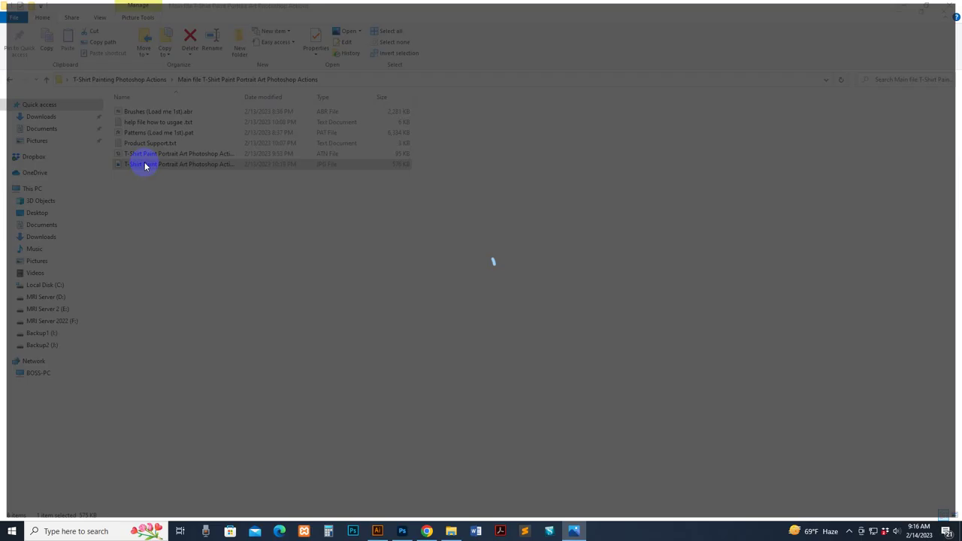
{"action": "key", "text": "alt+F4"}
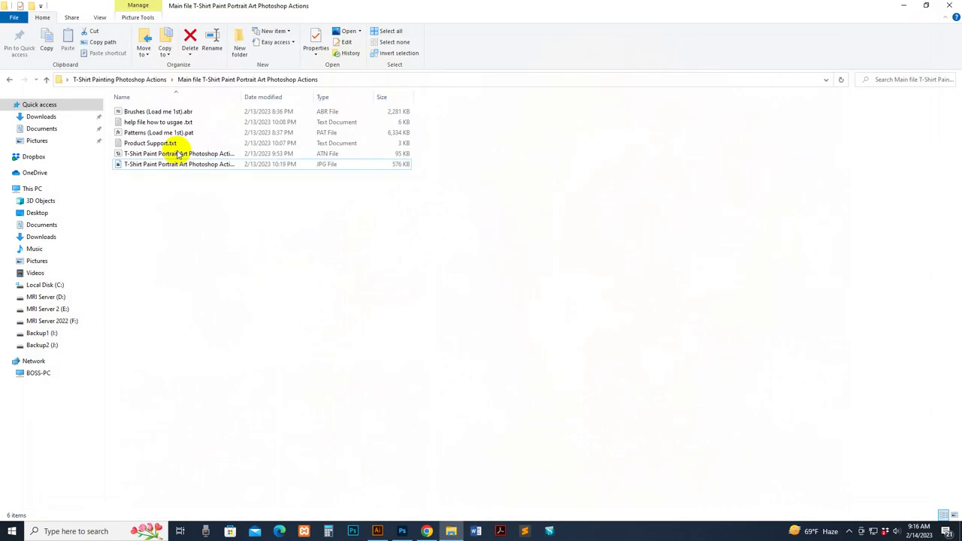
Step: Read the photo size advice and the brush layer instructions in the text file "help file how to usgae .txt", and close it
{"action": "left_click", "coordinate": [120, 111]}
{"action": "double_click", "coordinate": [139, 122]}
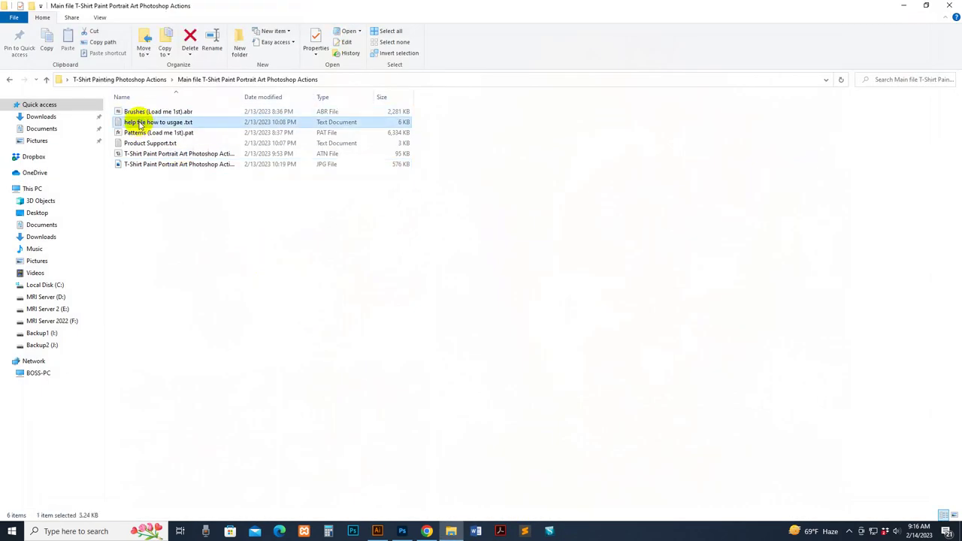
{"action": "left_click", "coordinate": [477, 238]}
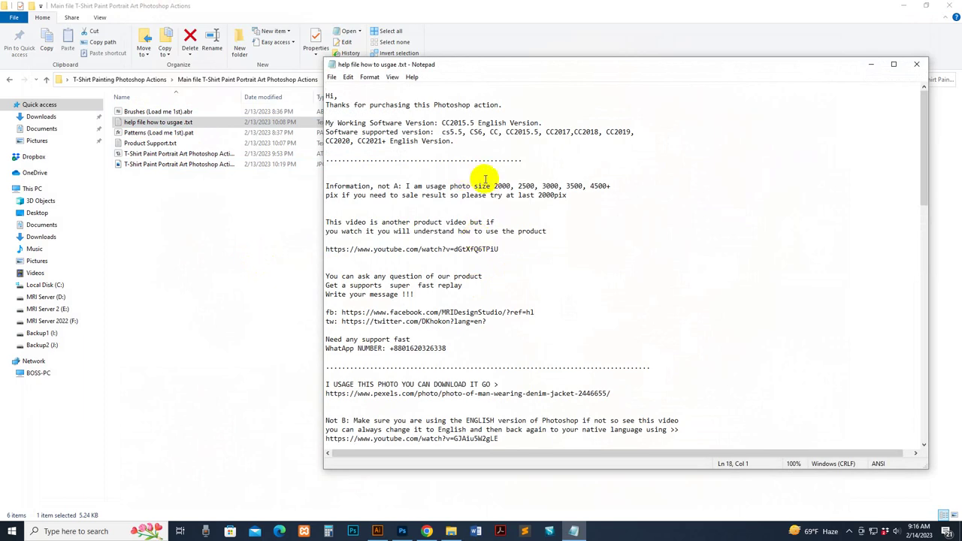
{"action": "left_click_drag", "start_coordinate": [494, 185], "coordinate": [584, 198]}
{"action": "double_click", "coordinate": [589, 246]}
{"action": "scroll", "coordinate": [541, 315], "scroll_direction": "down", "scroll_amount": 5}
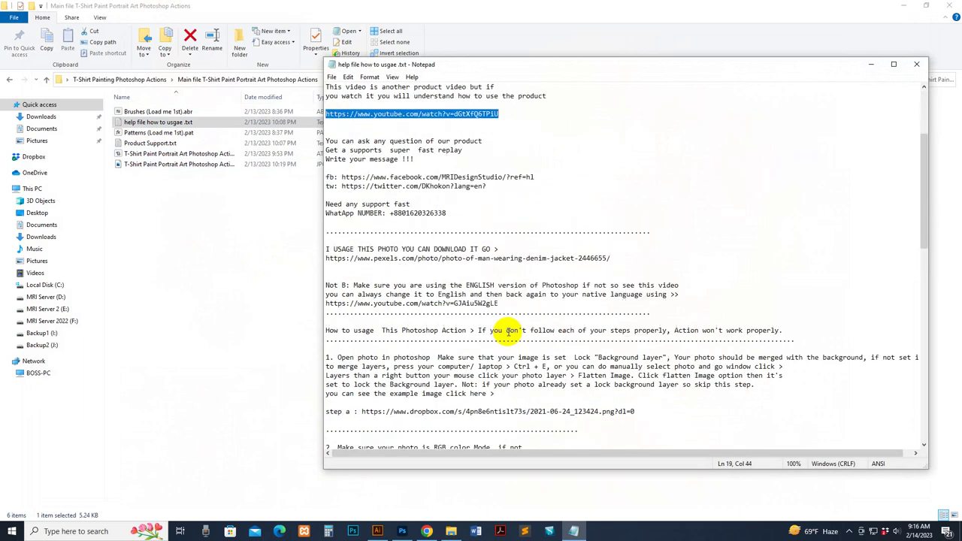
{"action": "scroll", "coordinate": [511, 331], "scroll_direction": "down", "scroll_amount": 12}
{"action": "scroll", "coordinate": [507, 331], "scroll_direction": "down", "scroll_amount": 2}
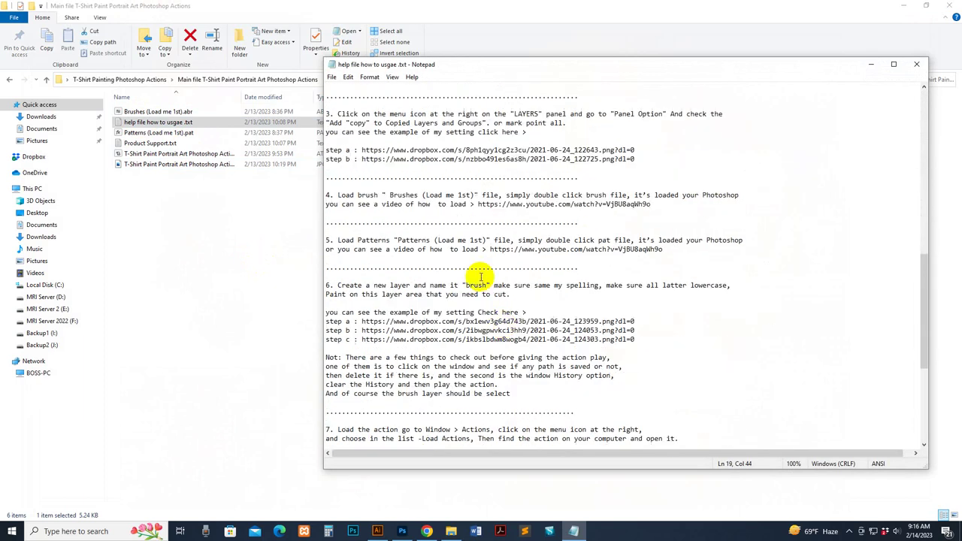
{"action": "left_click", "coordinate": [466, 285]}
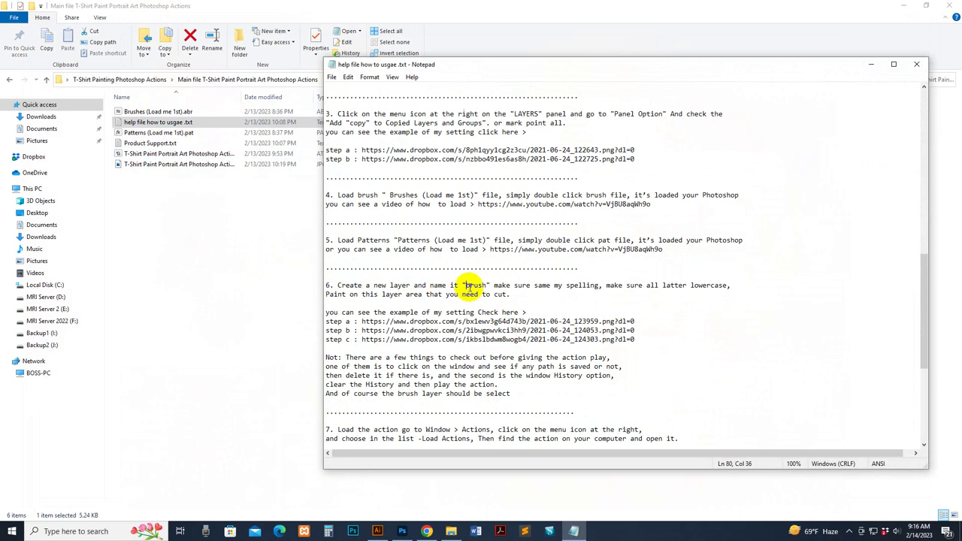
{"action": "left_click", "coordinate": [917, 64]}
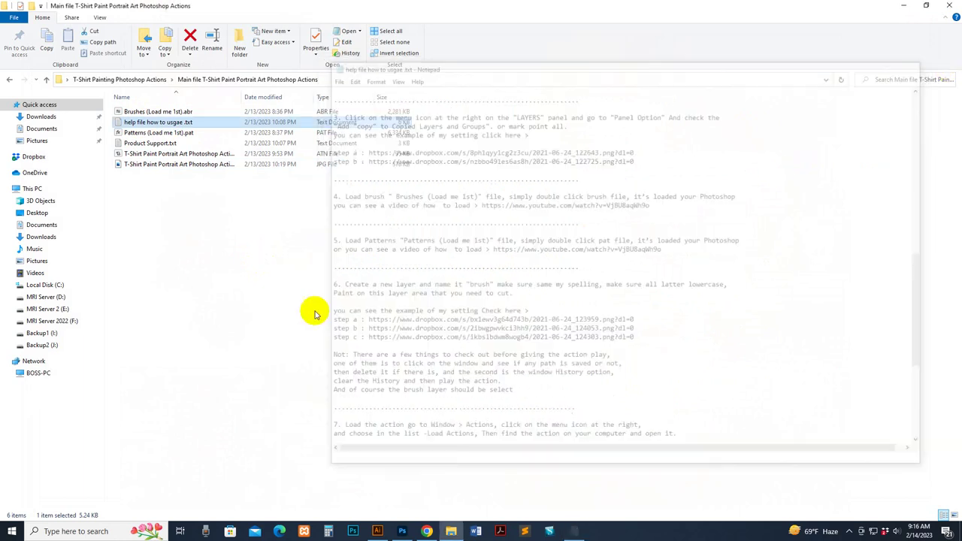
Step: Switch to Photoshop and import the brush file Brushes (Load me 1st).abr from the main file folder
{"action": "left_click", "coordinate": [138, 114]}
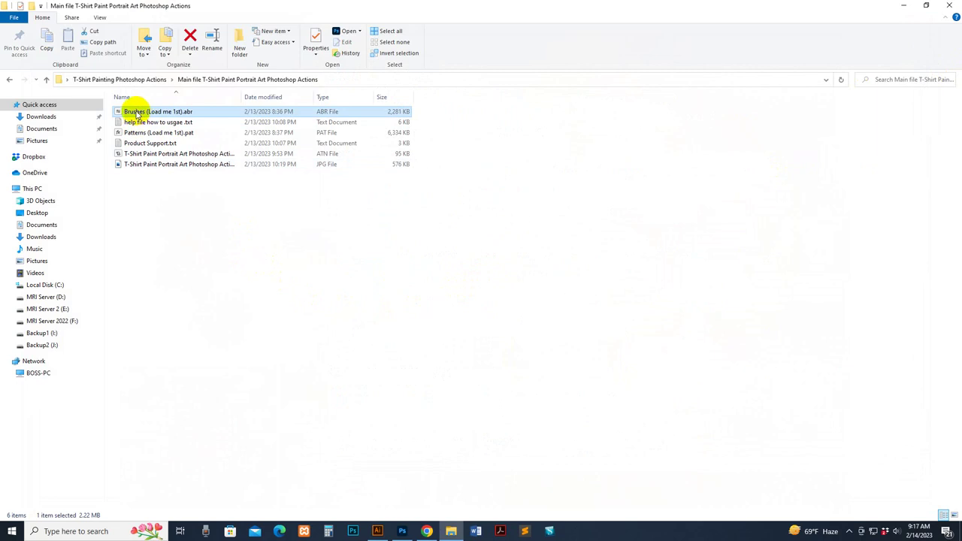
{"action": "left_click", "coordinate": [136, 134]}
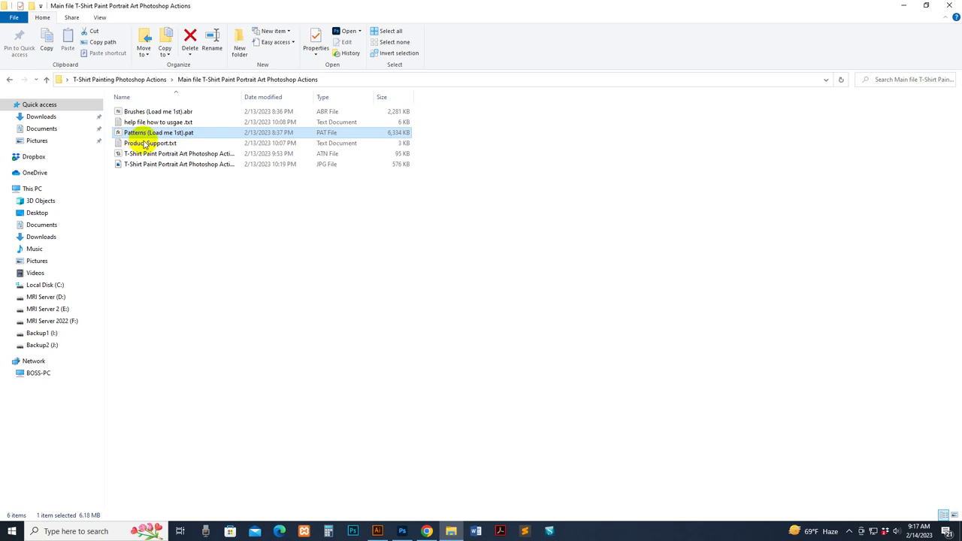
{"action": "left_click", "coordinate": [402, 532]}
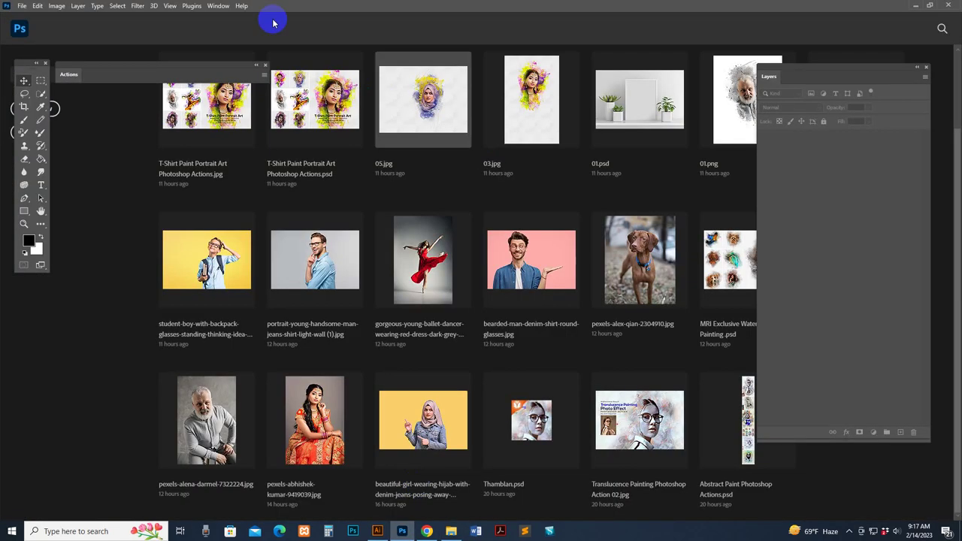
{"action": "left_click", "coordinate": [218, 5]}
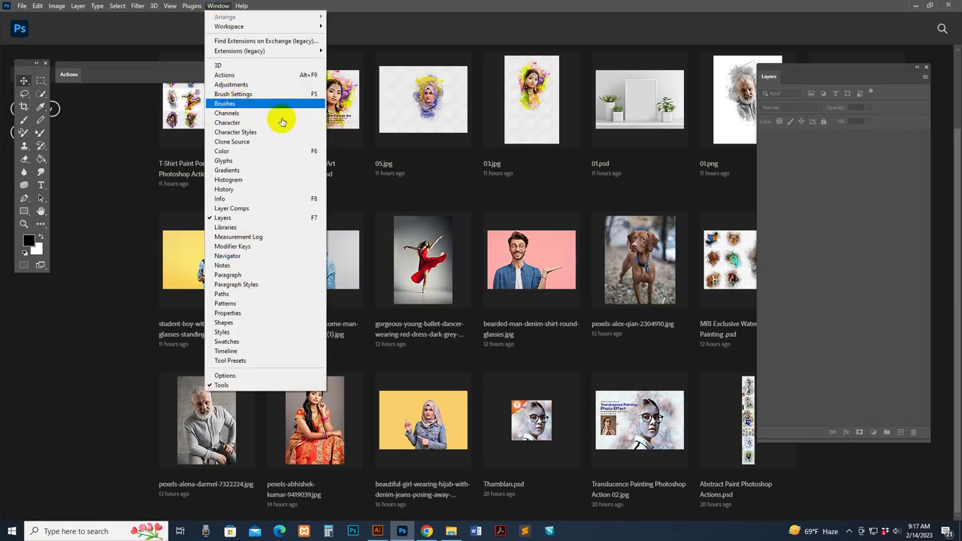
{"action": "left_click", "coordinate": [255, 104]}
{"action": "left_click", "coordinate": [674, 65]}
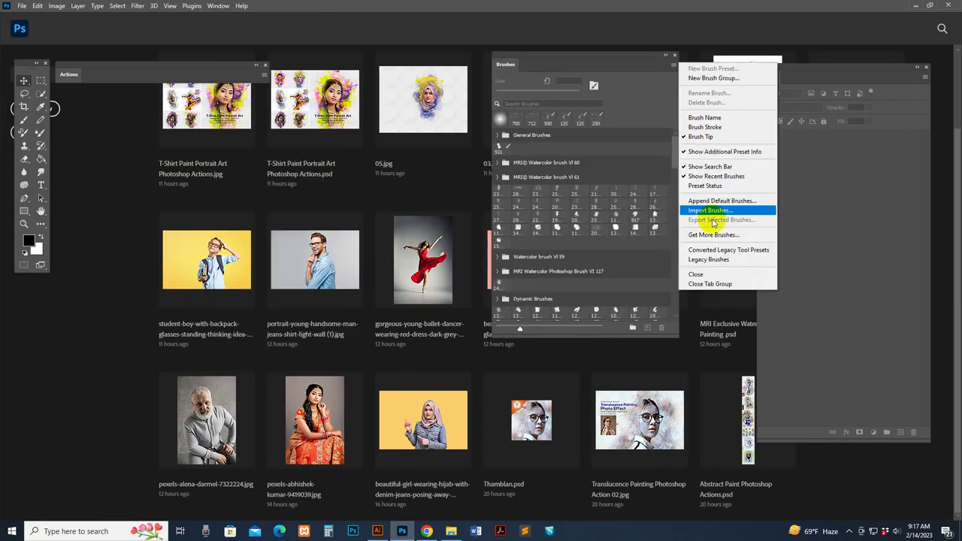
{"action": "left_click", "coordinate": [710, 210]}
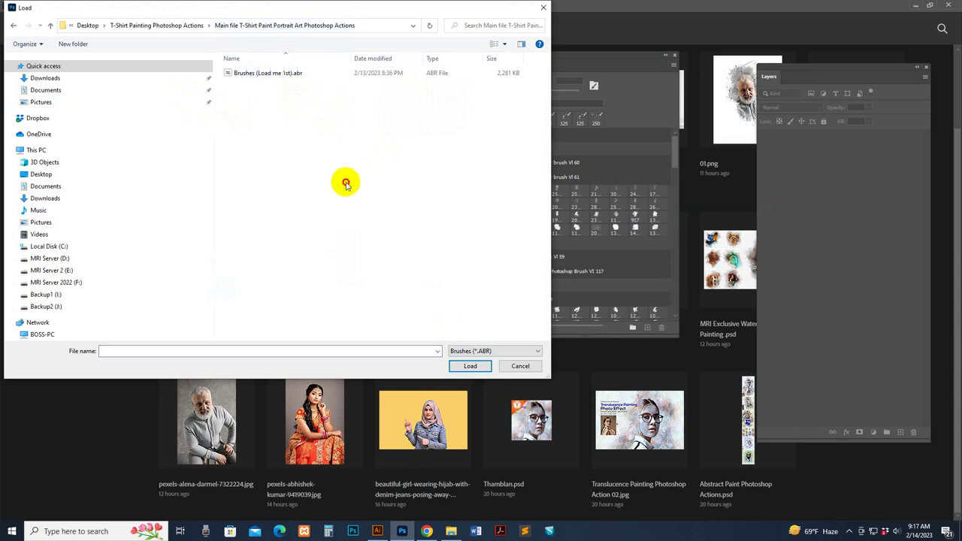
{"action": "left_click", "coordinate": [261, 72]}
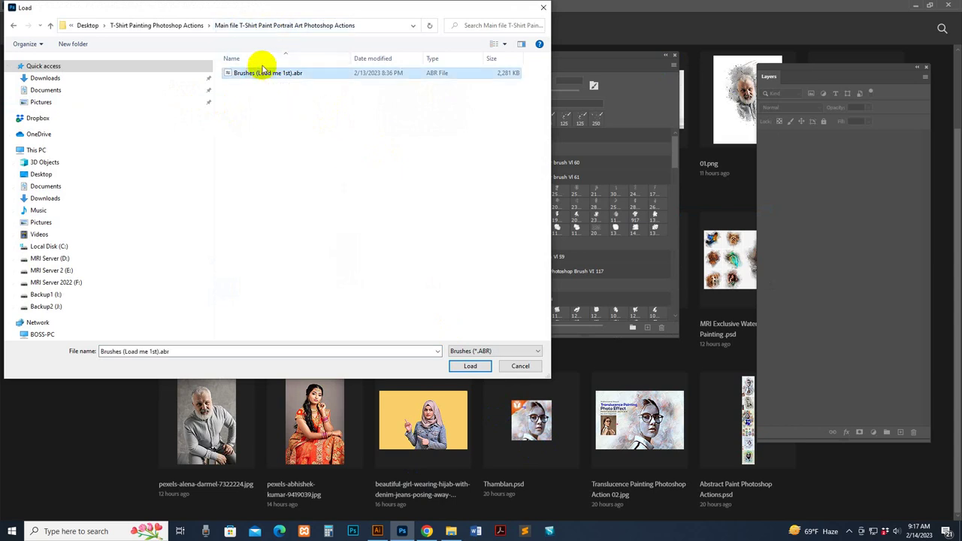
{"action": "left_click", "coordinate": [482, 367]}
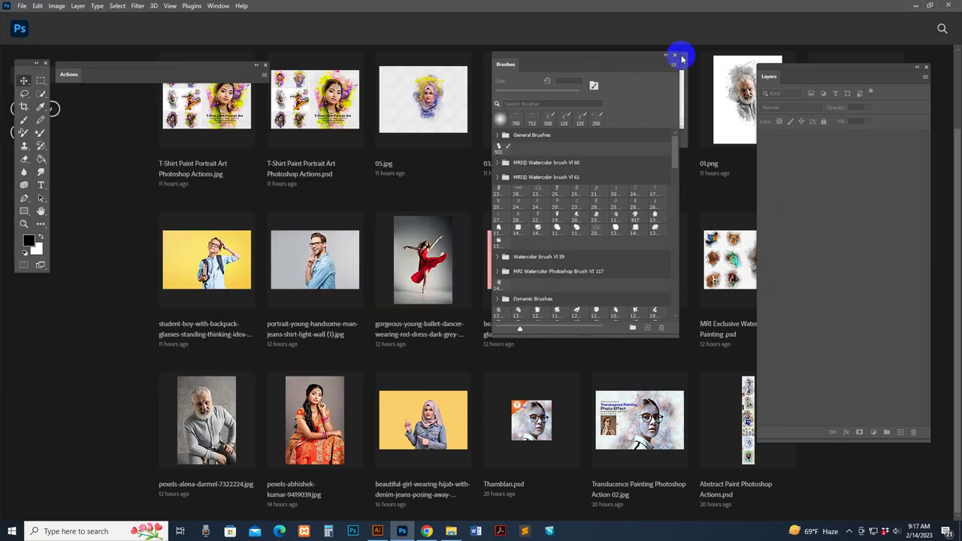
Step: Inspect the newly imported brush group at the end of the brush list and close the brush presets
{"action": "left_click", "coordinate": [675, 316]}
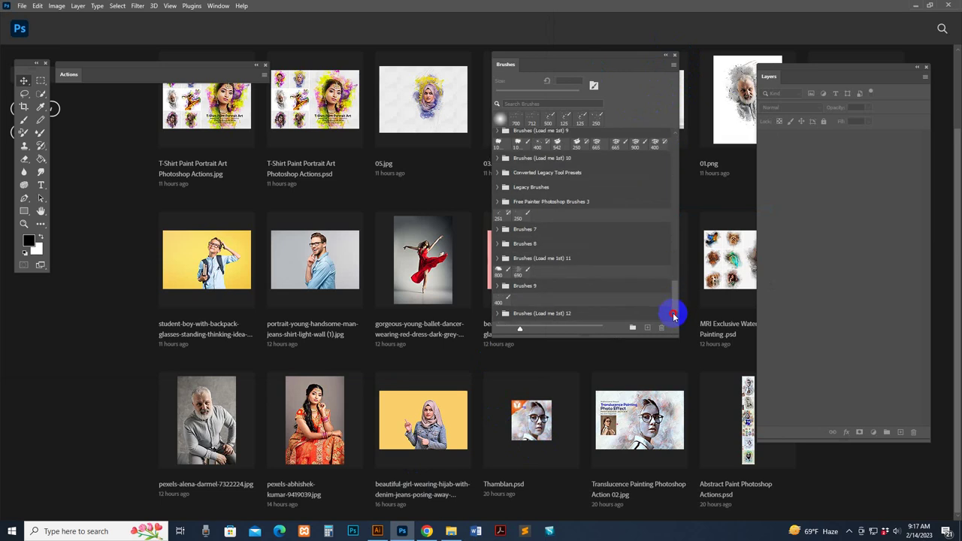
{"action": "left_click", "coordinate": [514, 314]}
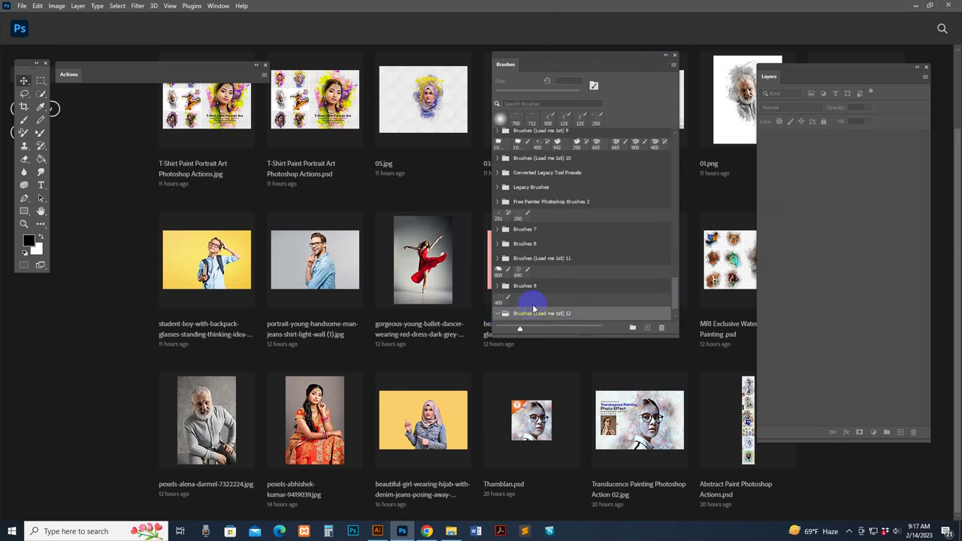
{"action": "left_click", "coordinate": [533, 308]}
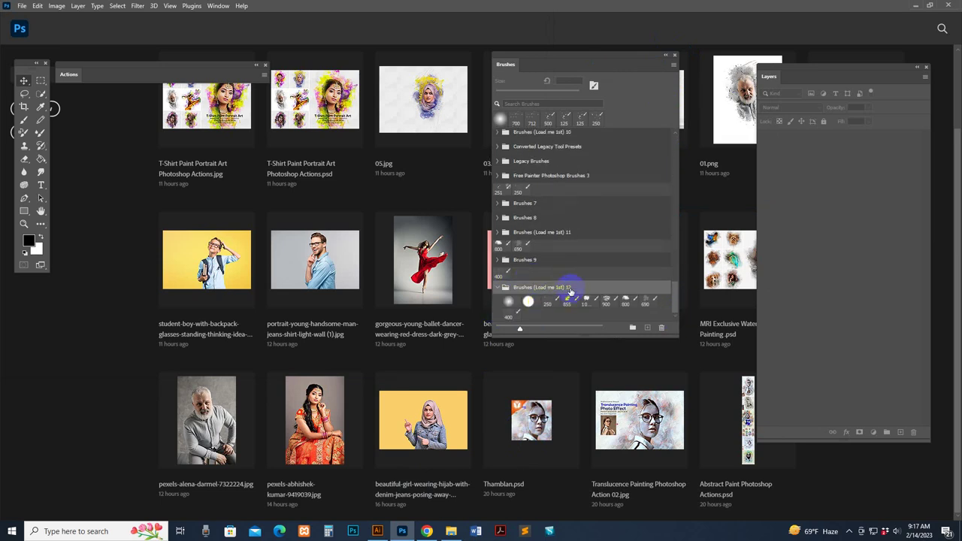
{"action": "left_click", "coordinate": [674, 57]}
Step: Import the pattern file Patterns (Load me 1st).pat from the main file folder and close the pattern presets
{"action": "left_click", "coordinate": [218, 5]}
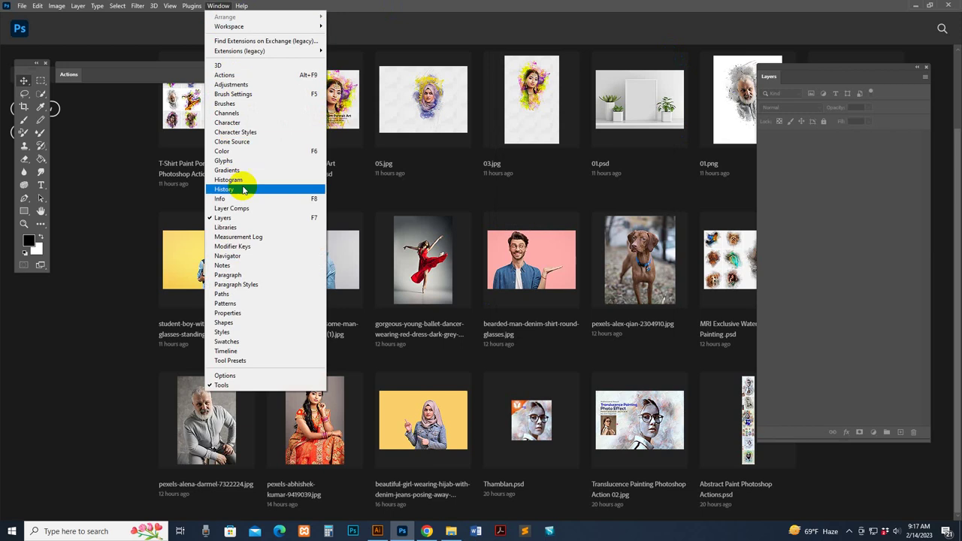
{"action": "left_click", "coordinate": [229, 303]}
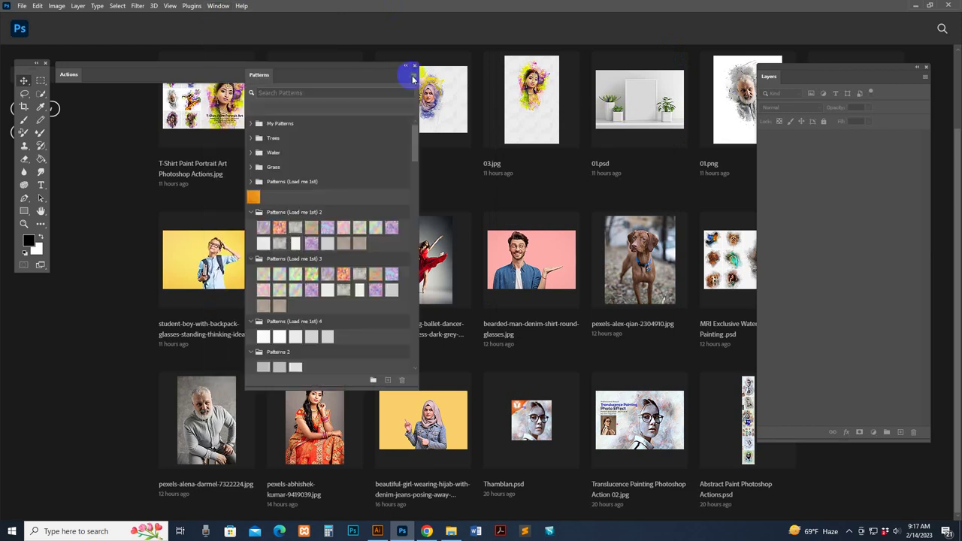
{"action": "left_click", "coordinate": [413, 75]}
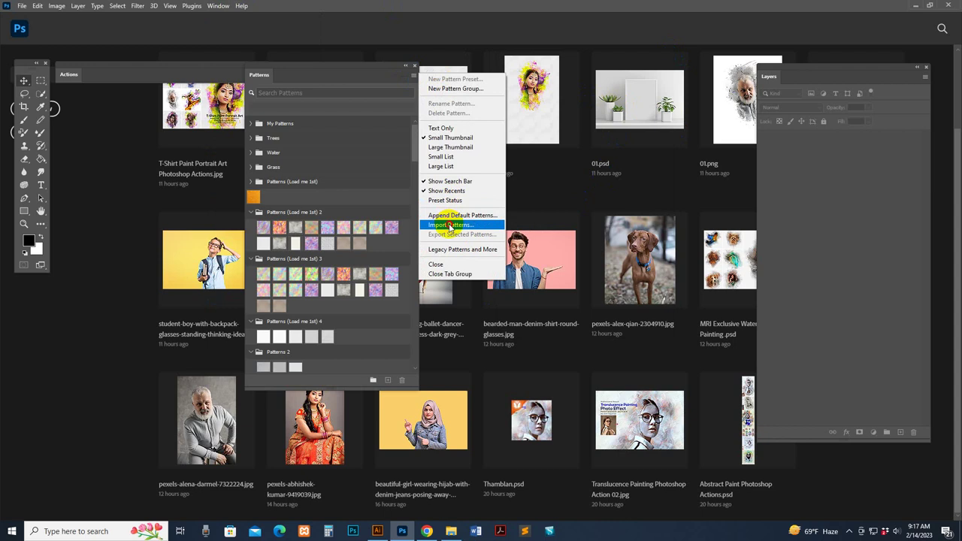
{"action": "left_click", "coordinate": [511, 163]}
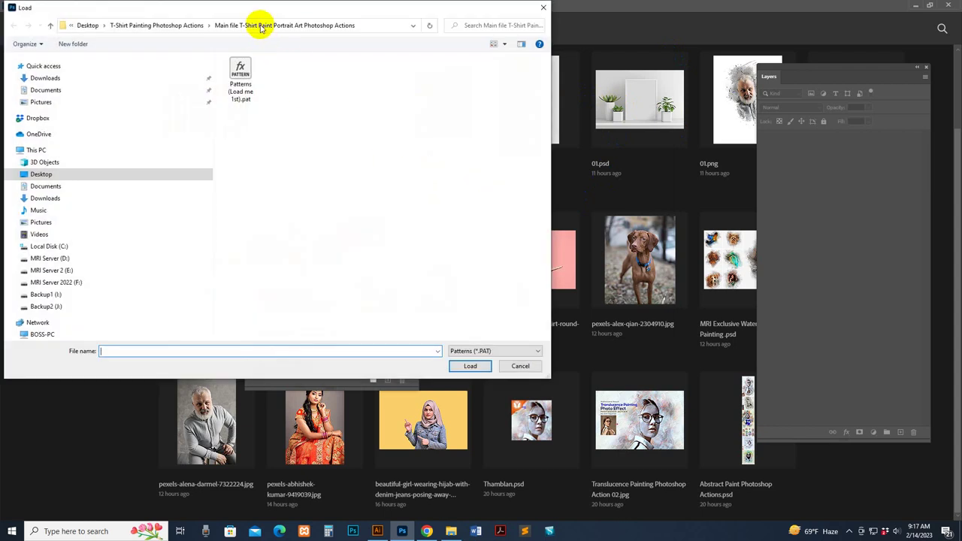
{"action": "left_click", "coordinate": [241, 71]}
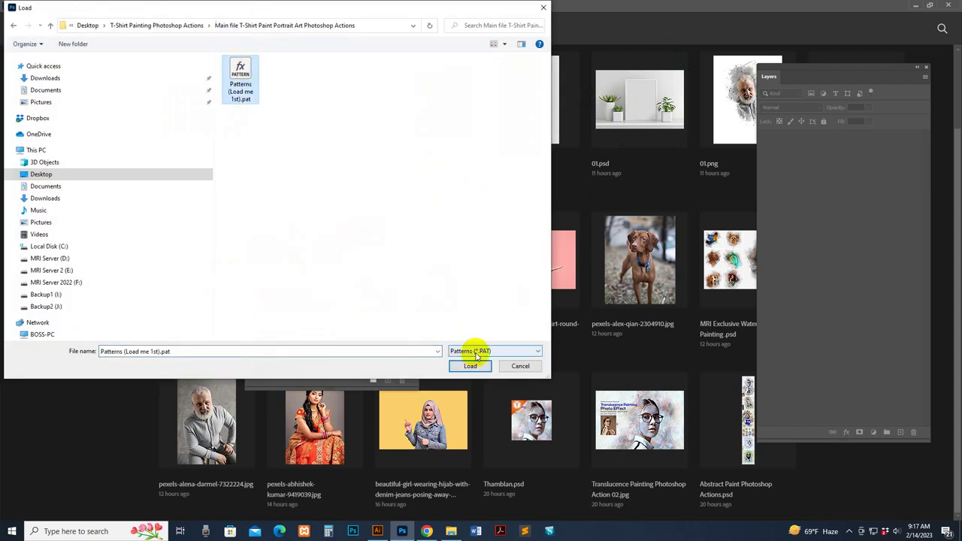
{"action": "left_click", "coordinate": [474, 368]}
{"action": "left_click", "coordinate": [468, 366]}
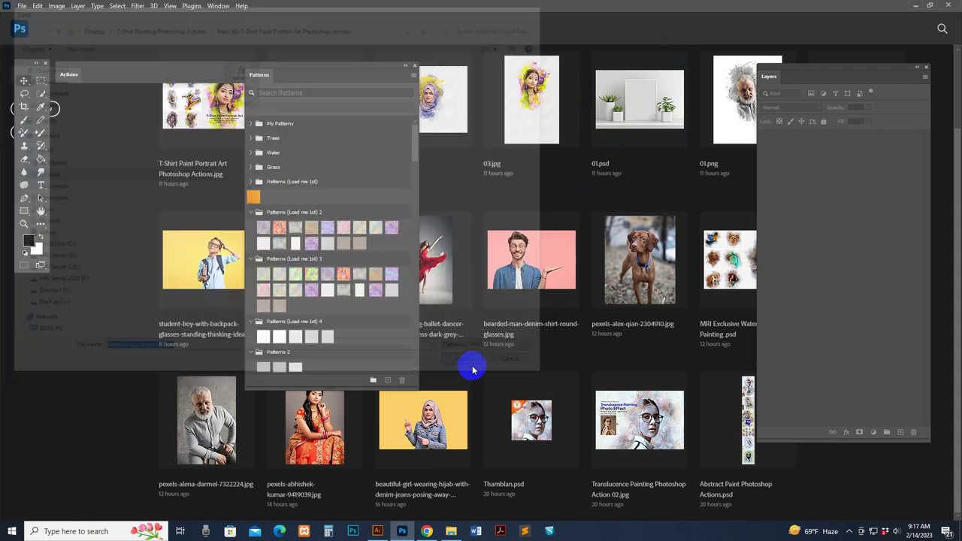
{"action": "left_click", "coordinate": [417, 70]}
Step: Load the T-Shirt Paint Portrait Art Photoshop Actions .atn file and select "All in one play action play me" in the newly loaded set
{"action": "left_click", "coordinate": [218, 5]}
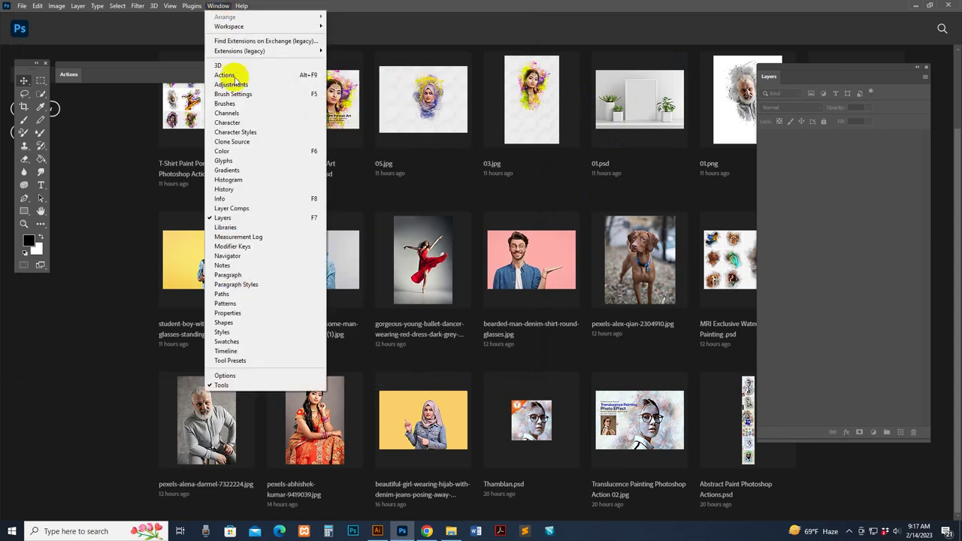
{"action": "left_click", "coordinate": [226, 75]}
{"action": "mouse_move", "coordinate": [70, 71]}
{"action": "left_mouse_down"}
{"action": "mouse_move", "coordinate": [806, 78]}
{"action": "mouse_move", "coordinate": [790, 71]}
{"action": "mouse_move", "coordinate": [779, 90]}
{"action": "mouse_move", "coordinate": [139, 91]}
{"action": "mouse_move", "coordinate": [69, 65]}
{"action": "left_mouse_up"}
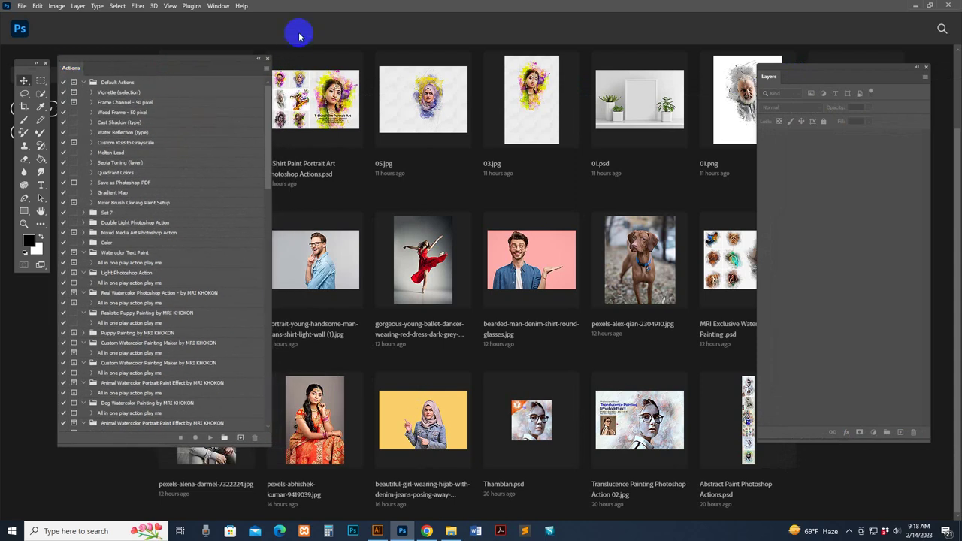
{"action": "left_click_drag", "start_coordinate": [268, 120], "coordinate": [268, 74]}
{"action": "left_click", "coordinate": [267, 68]}
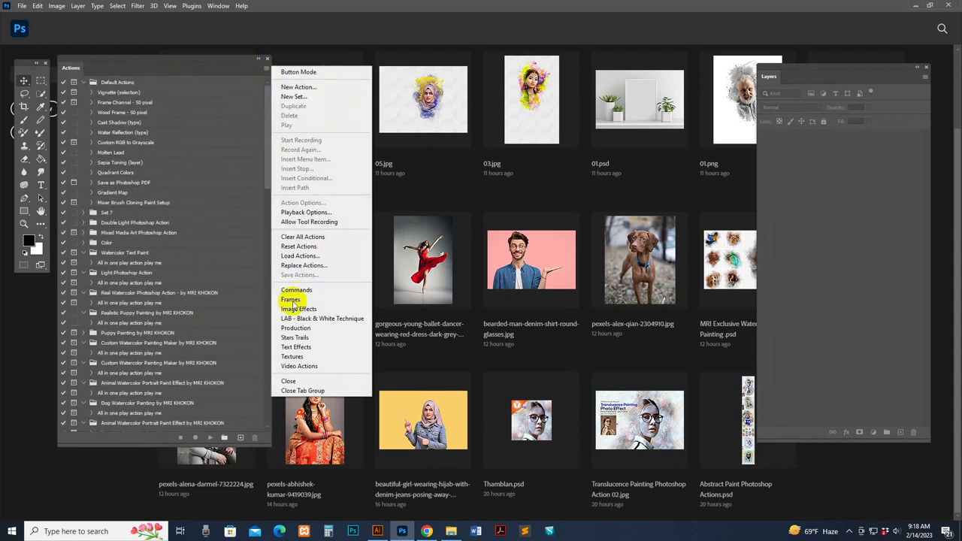
{"action": "left_click", "coordinate": [298, 256]}
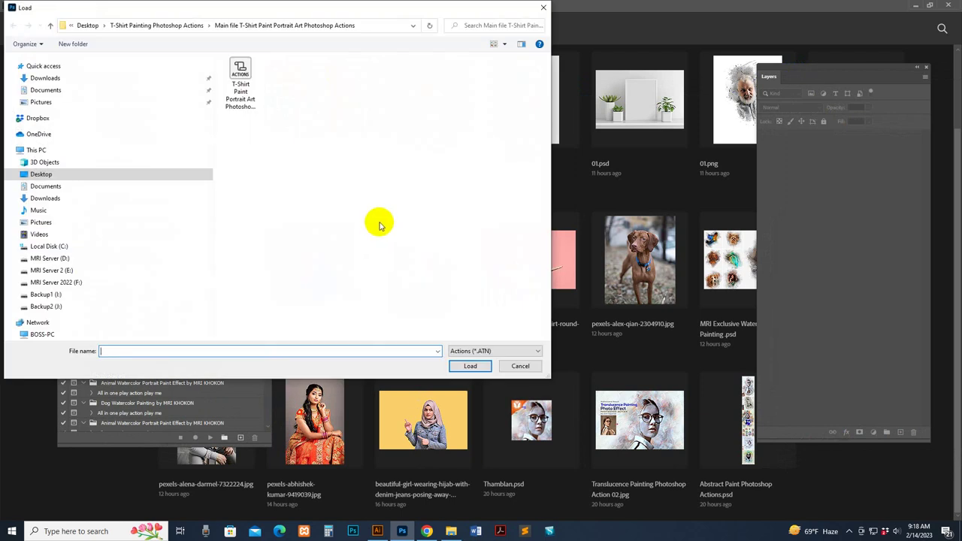
{"action": "left_click", "coordinate": [242, 83]}
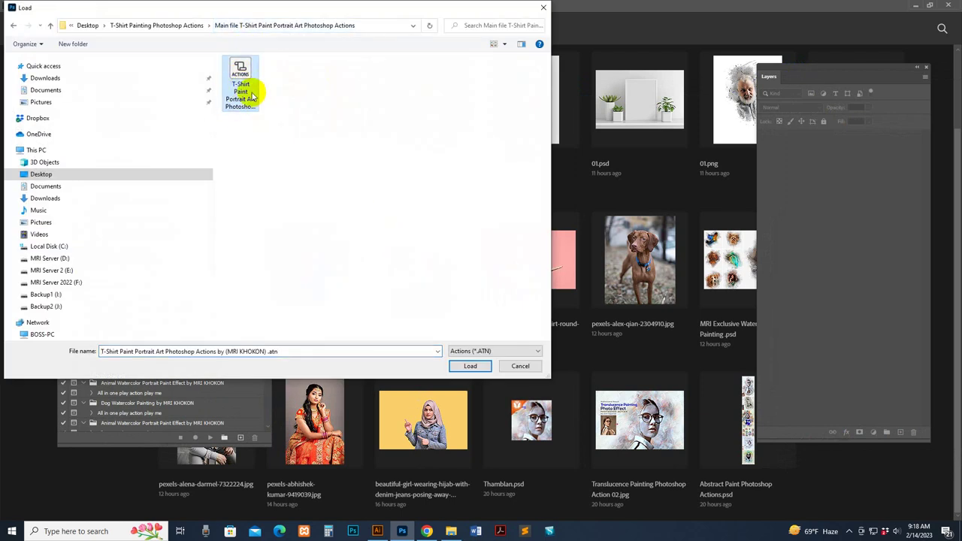
{"action": "left_click", "coordinate": [471, 367]}
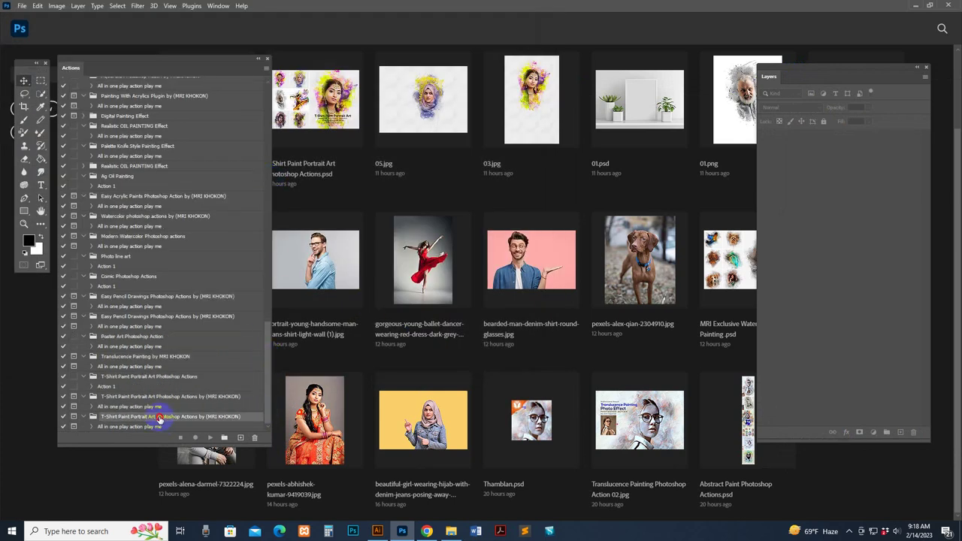
{"action": "left_click", "coordinate": [148, 427]}
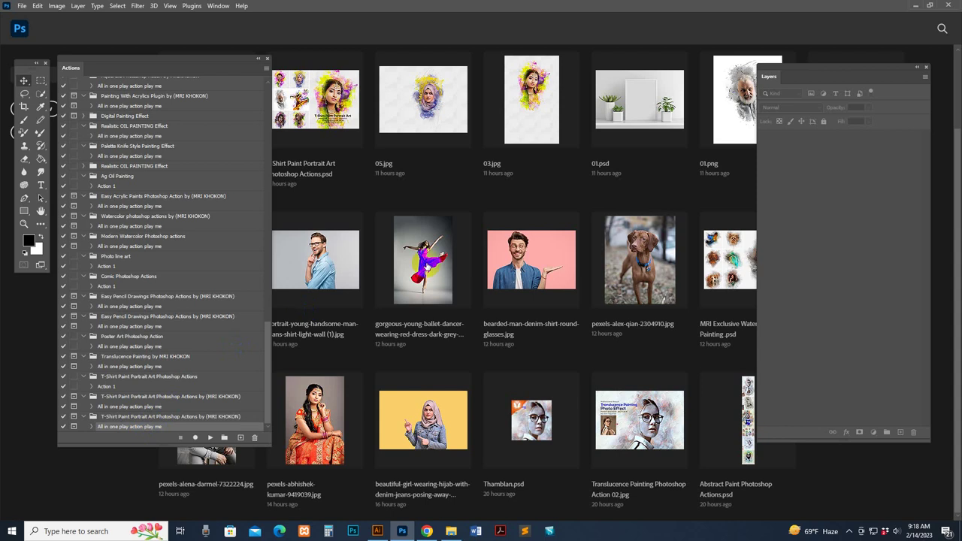
Step: Open the recent photo of the girl wearing a hijab with a denim jacket on a yellow background
{"action": "left_click", "coordinate": [558, 235]}
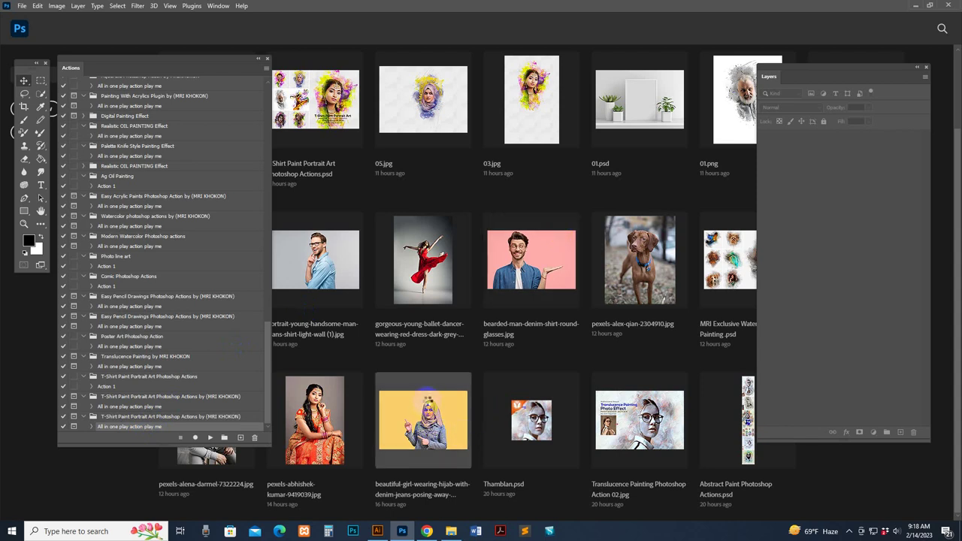
{"action": "left_click", "coordinate": [433, 392]}
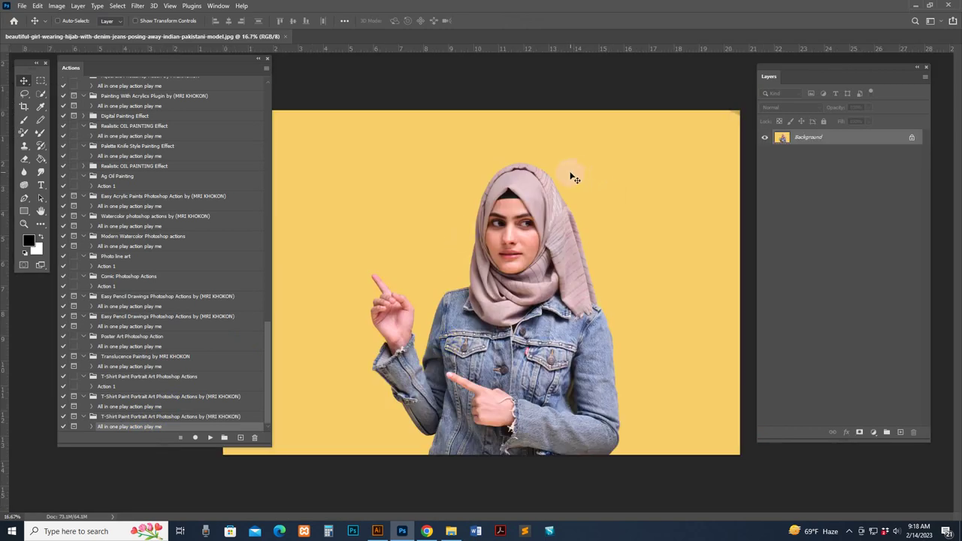
{"action": "left_click", "coordinate": [21, 6]}
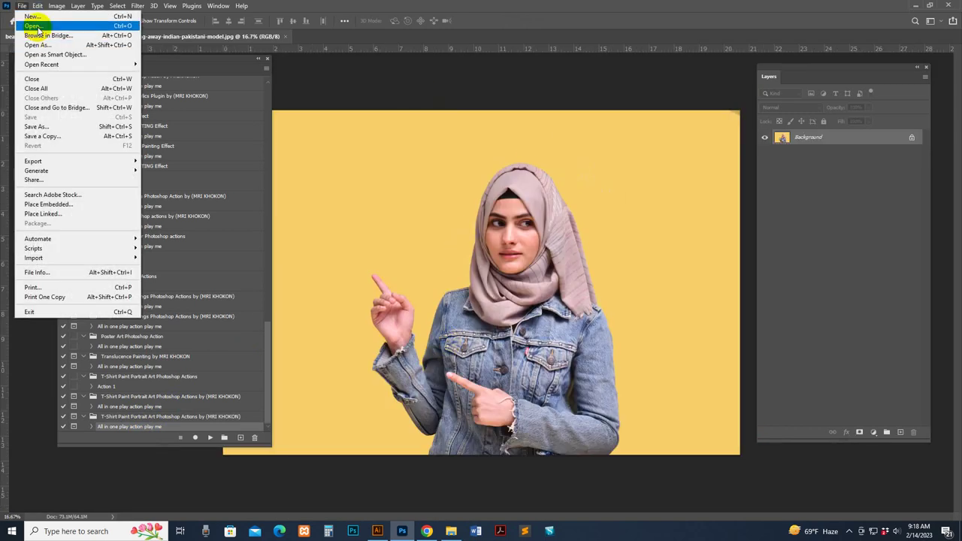
{"action": "left_click", "coordinate": [659, 15]}
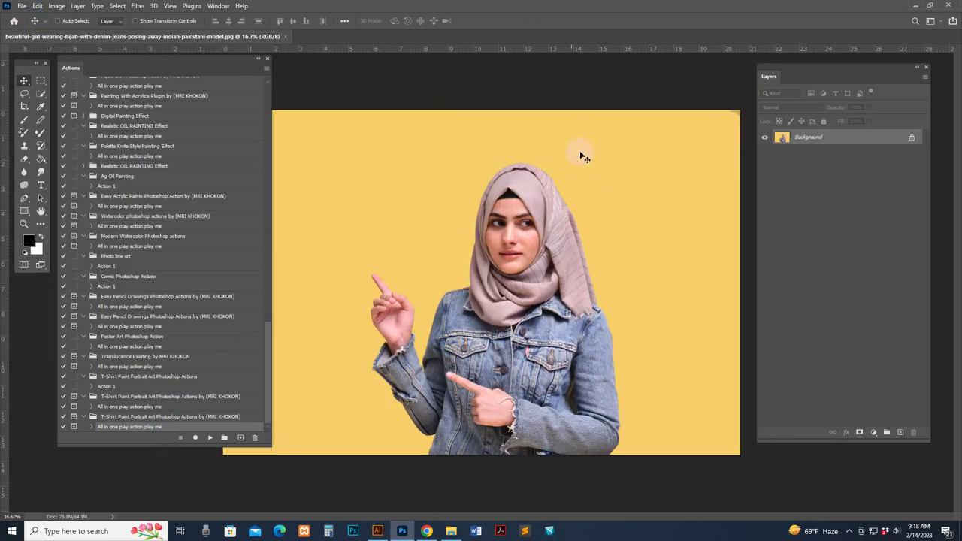
Step: Extend the canvas upward with the Crop tool to add a strip of empty space above the woman's head
{"action": "key", "text": "z"}
{"action": "left_click", "coordinate": [561, 222], "text": "alt"}
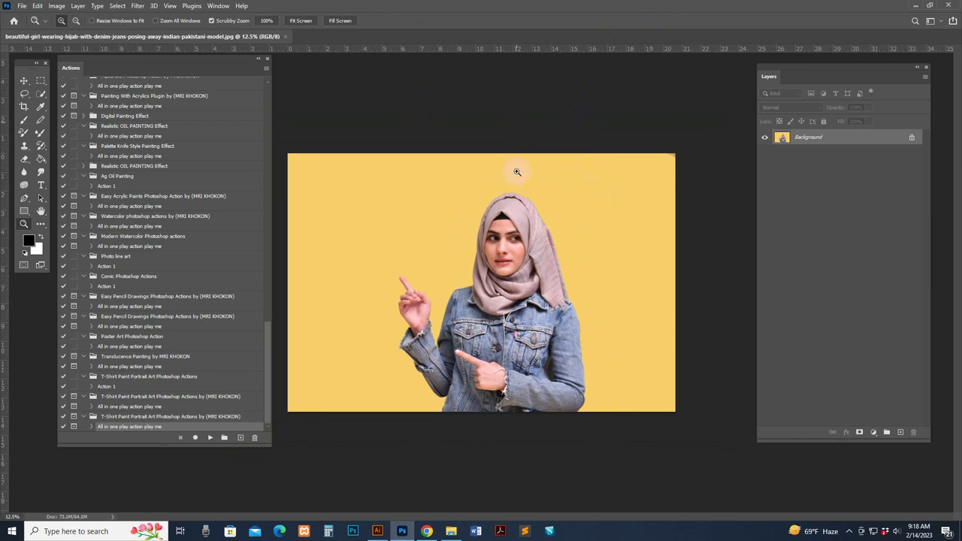
{"action": "left_click", "coordinate": [512, 145]}
{"action": "left_click", "coordinate": [516, 146]}
{"action": "left_click", "coordinate": [515, 139]}
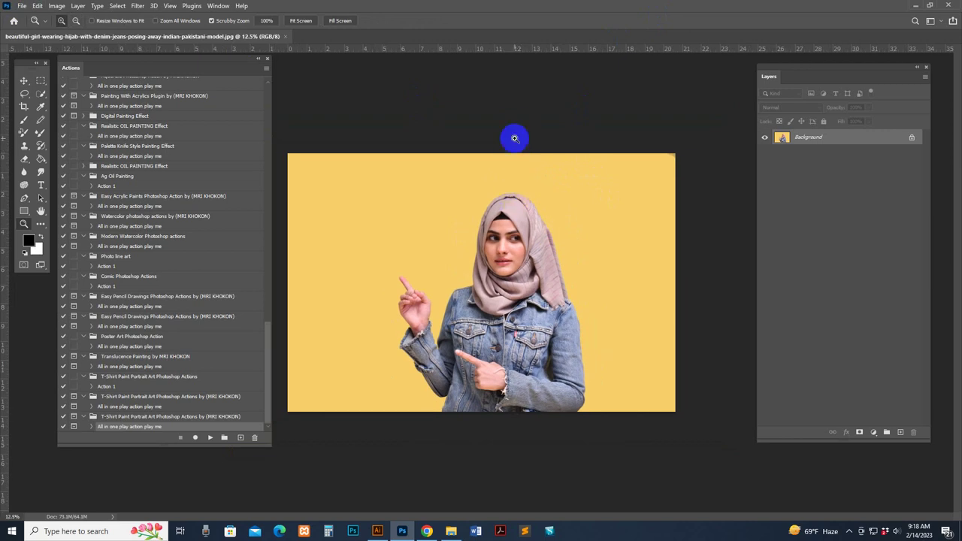
{"action": "left_click", "coordinate": [517, 155]}
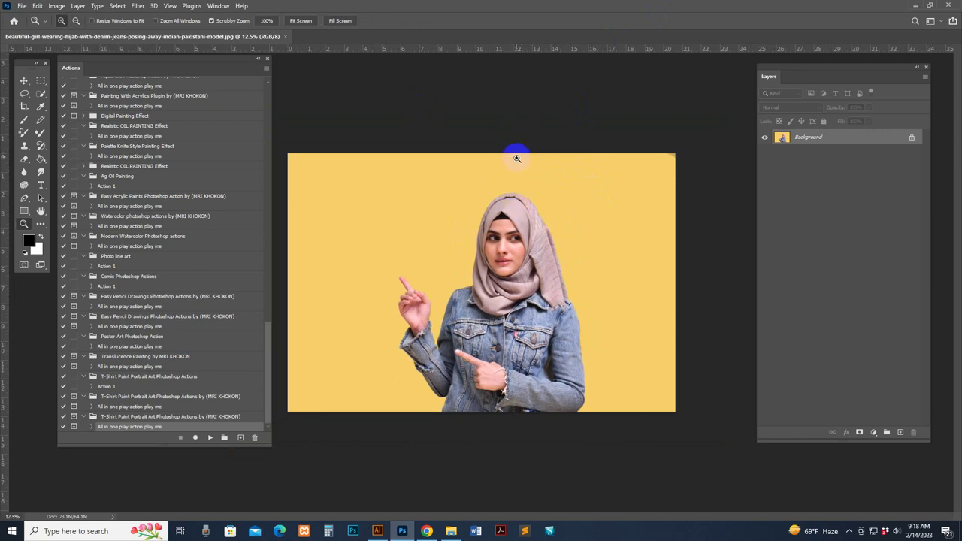
{"action": "left_click", "coordinate": [23, 106]}
{"action": "left_click", "coordinate": [492, 153]}
{"action": "left_click_drag", "start_coordinate": [495, 156], "coordinate": [489, 129]}
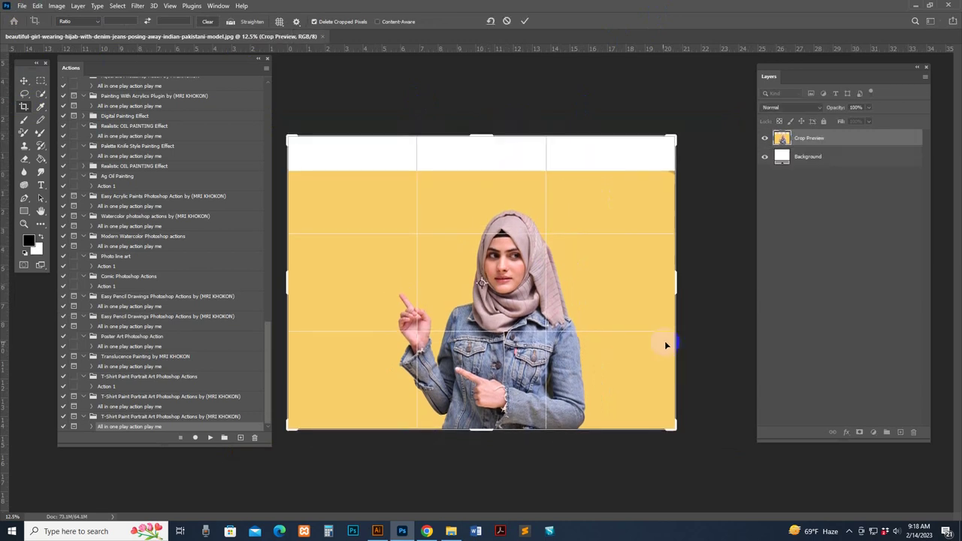
{"action": "left_click", "coordinate": [20, 82]}
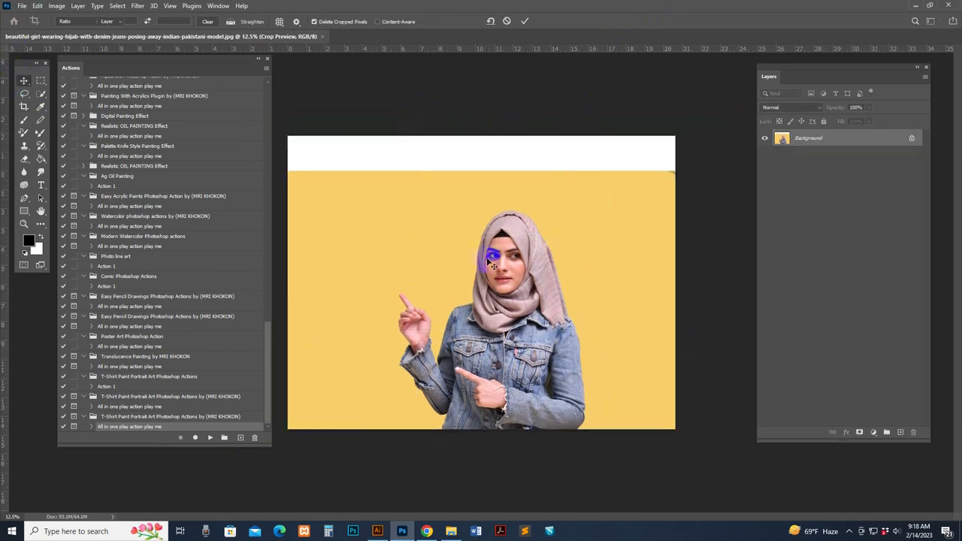
Step: Sample the yellow backdrop just below the white strip as the foreground colour
{"action": "key", "text": "z"}
{"action": "left_click", "coordinate": [552, 264]}
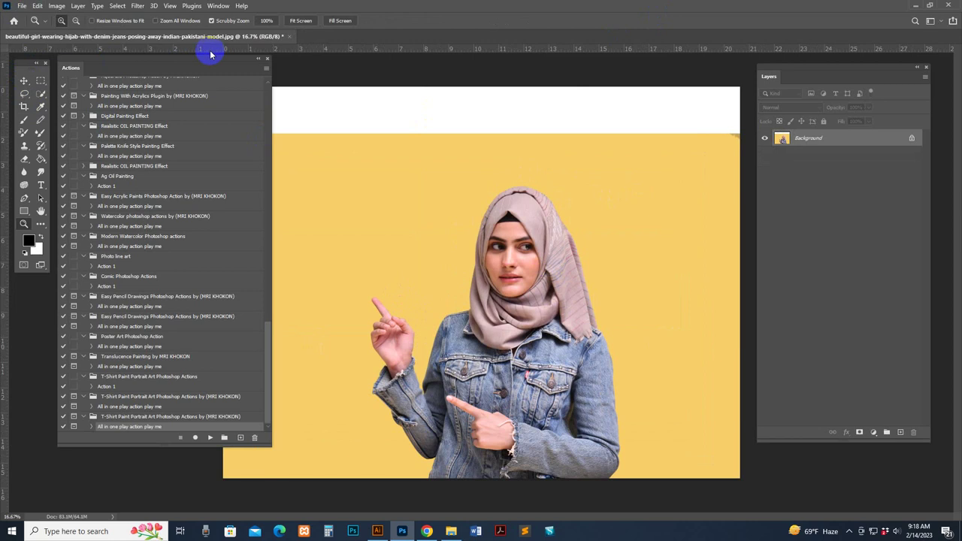
{"action": "left_click", "coordinate": [619, 235], "text": "alt"}
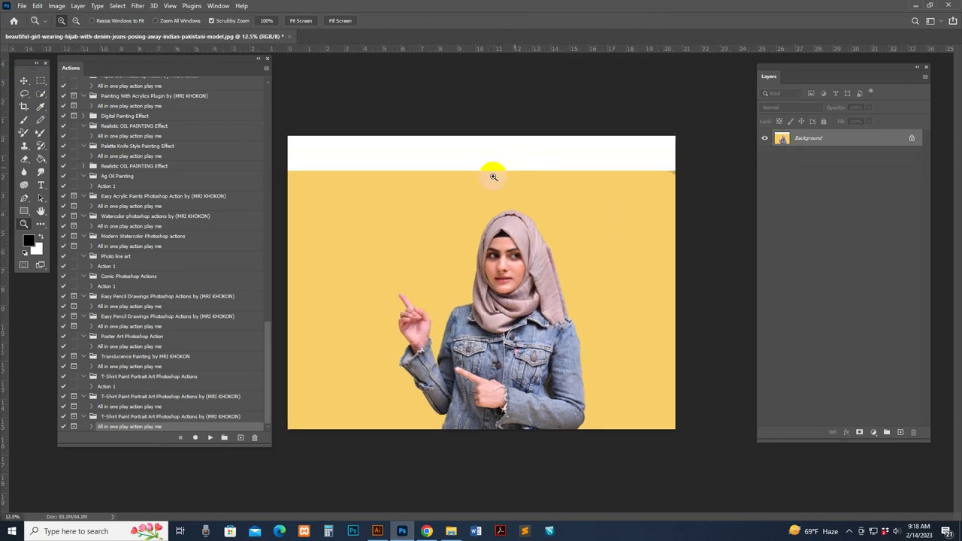
{"action": "left_click", "coordinate": [41, 106]}
{"action": "left_click", "coordinate": [481, 170]}
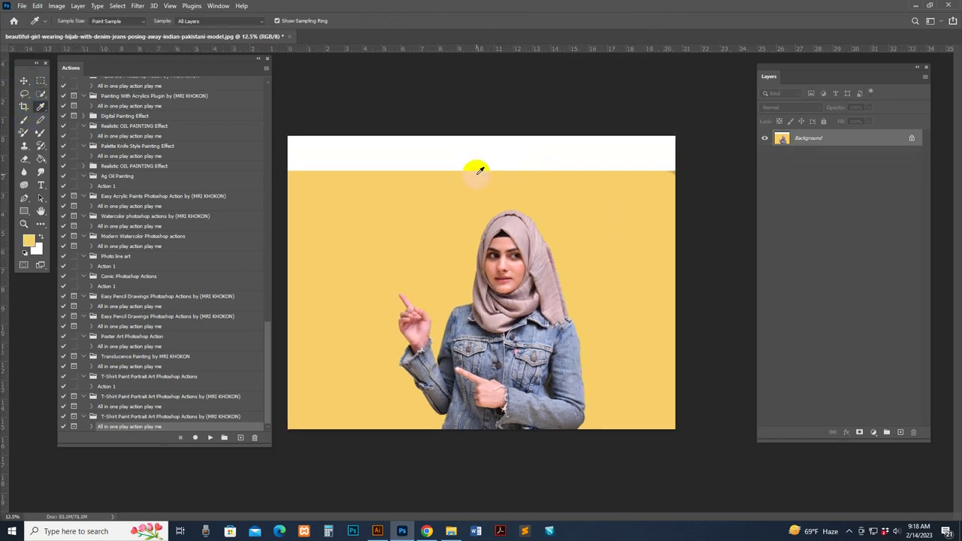
Step: Paint over the white strip above the photo in the sampled yellow with a 700 px soft round brush at 0% hardness
{"action": "left_click", "coordinate": [24, 121]}
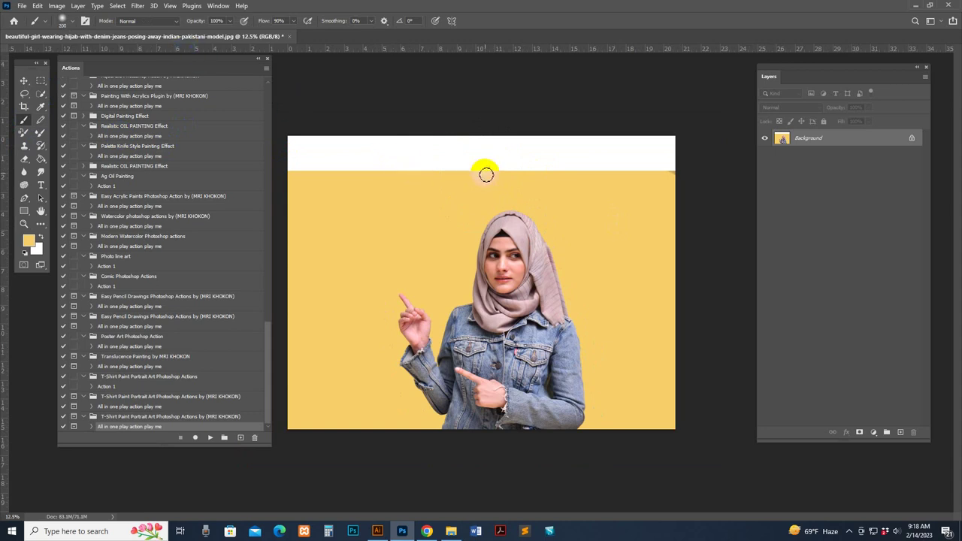
{"action": "left_click", "coordinate": [67, 21]}
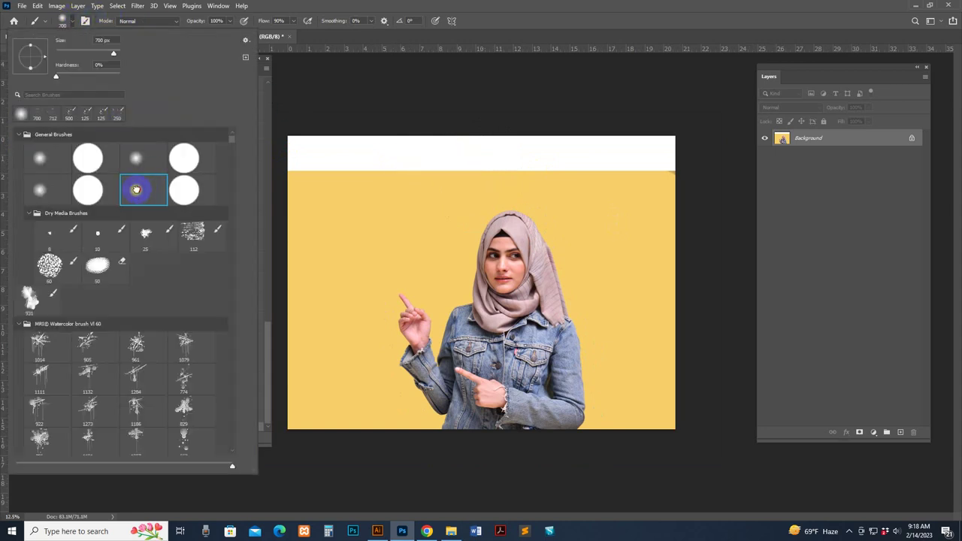
{"action": "left_click", "coordinate": [138, 191]}
{"action": "left_click", "coordinate": [572, 16]}
{"action": "mouse_move", "coordinate": [673, 161]}
{"action": "left_mouse_down"}
{"action": "mouse_move", "coordinate": [296, 156]}
{"action": "mouse_move", "coordinate": [669, 156]}
{"action": "mouse_move", "coordinate": [283, 136]}
{"action": "mouse_move", "coordinate": [685, 133]}
{"action": "mouse_move", "coordinate": [319, 153]}
{"action": "left_mouse_up"}
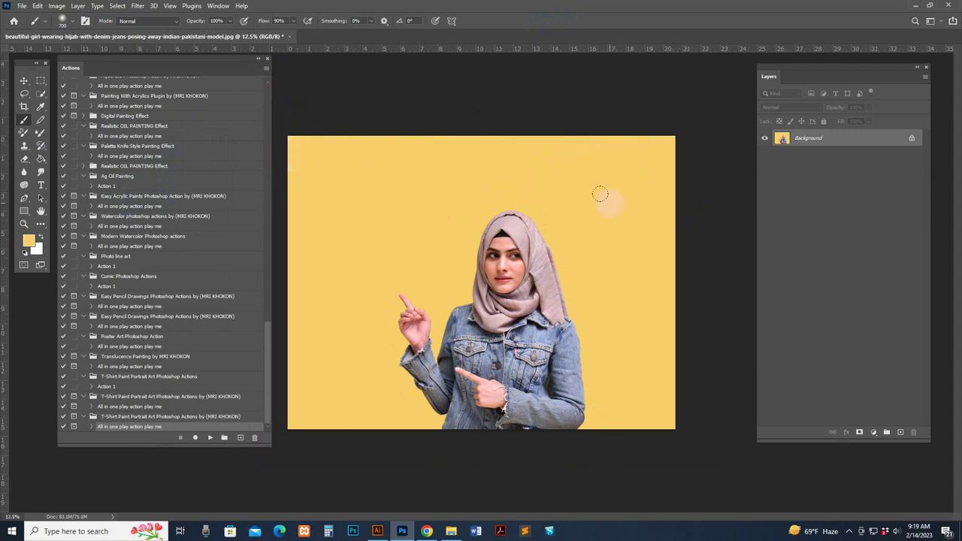
{"action": "left_click", "coordinate": [23, 80]}
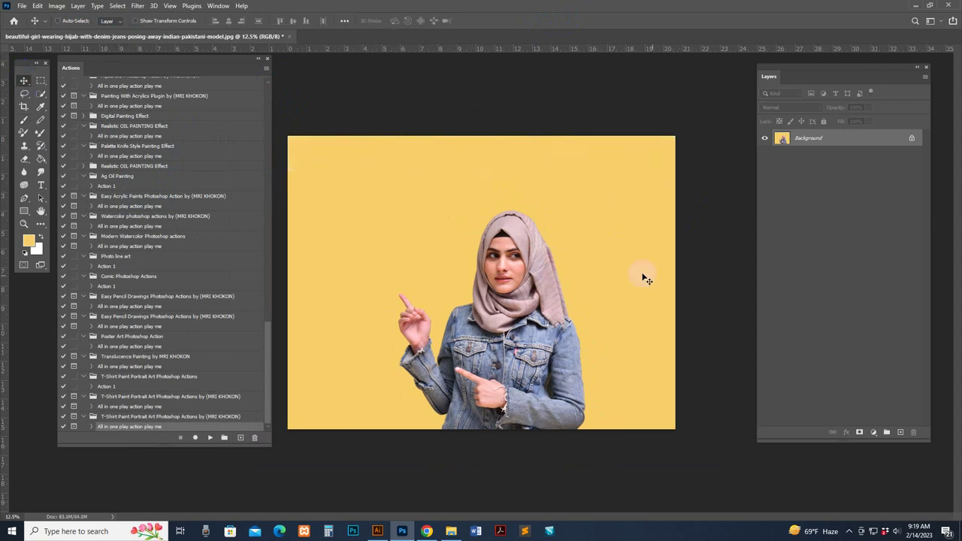
Step: Resize the image to a width of 3000 pixels, keeping its proportions
{"action": "key", "text": "z"}
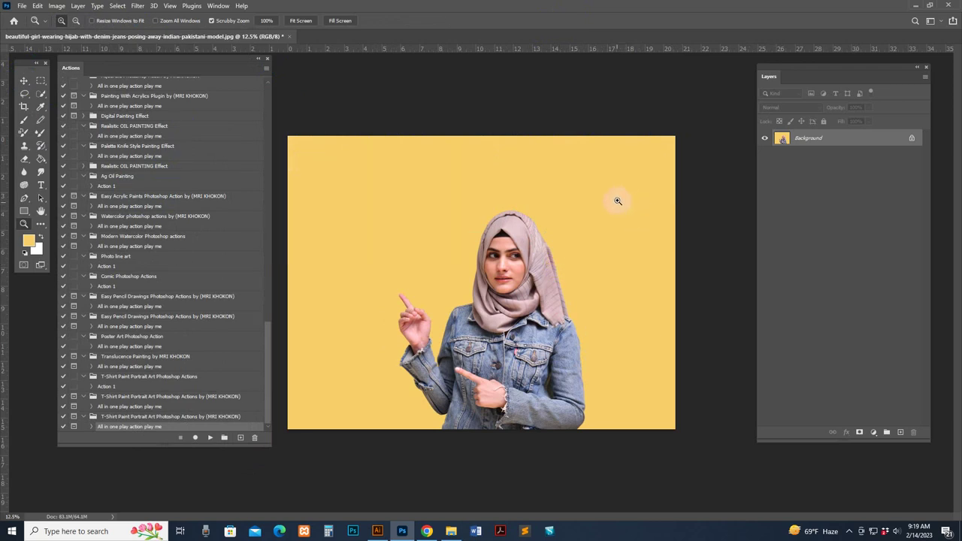
{"action": "left_click", "coordinate": [526, 170]}
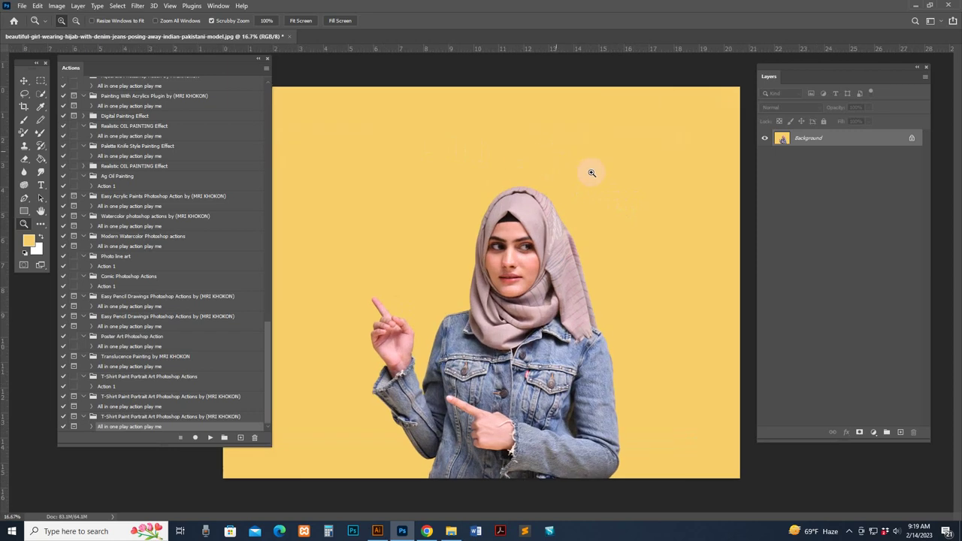
{"action": "left_click", "coordinate": [58, 7]}
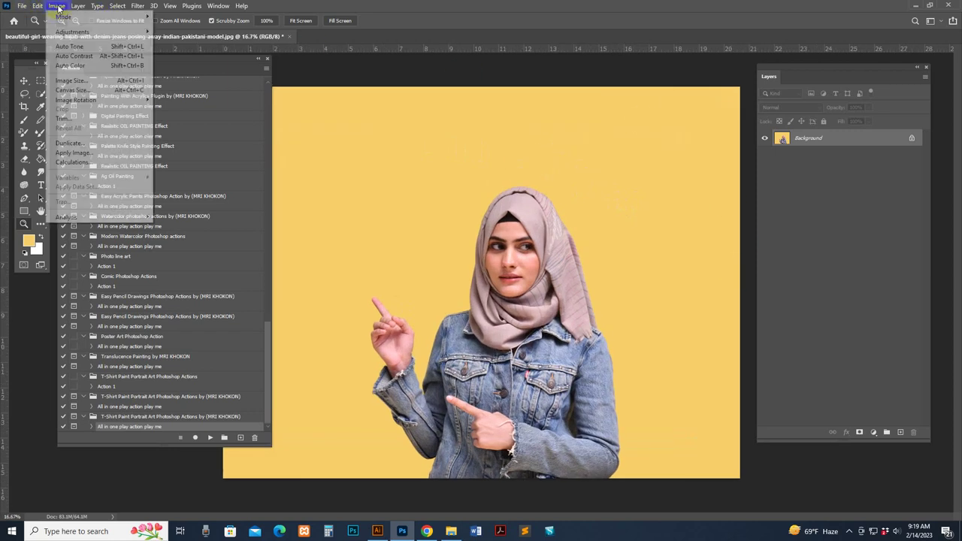
{"action": "left_click", "coordinate": [75, 79]}
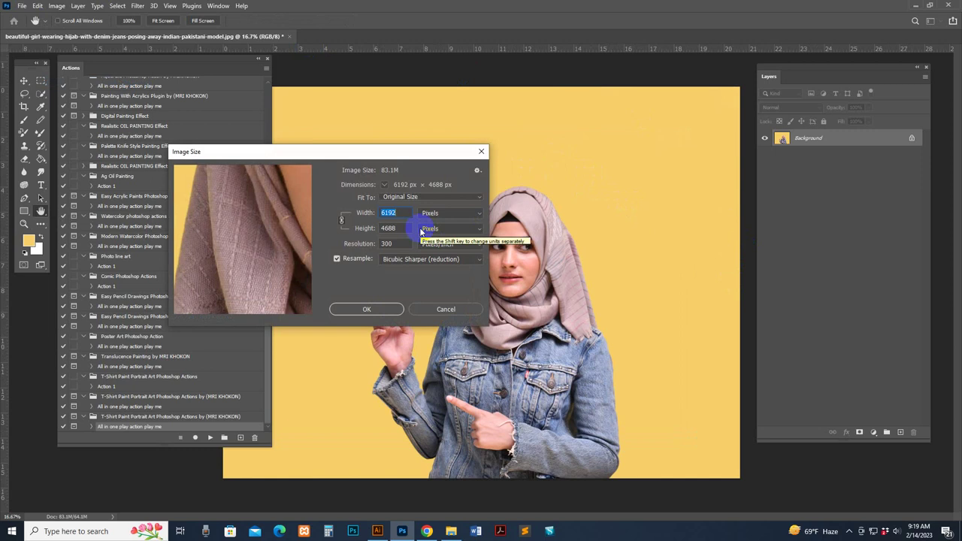
{"action": "type", "text": "3"}
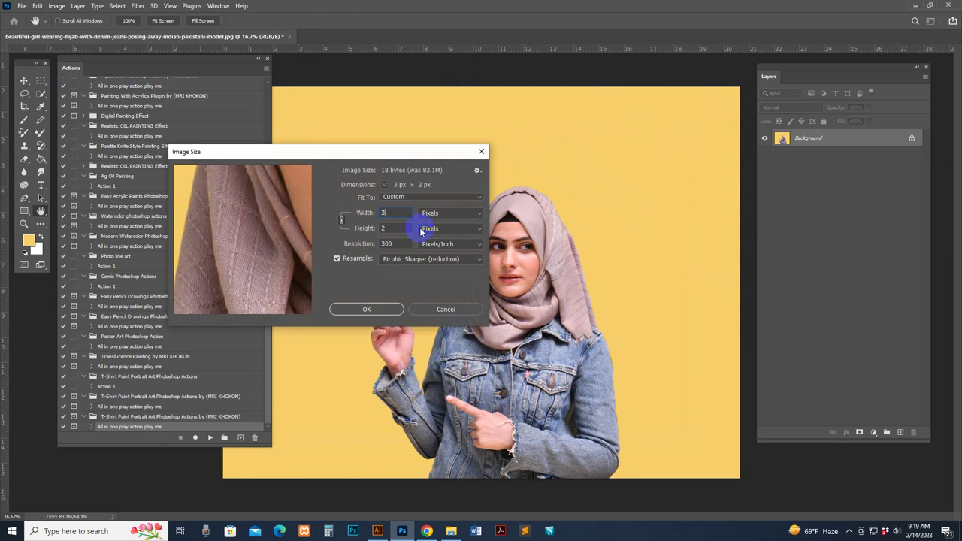
{"action": "type", "text": "000"}
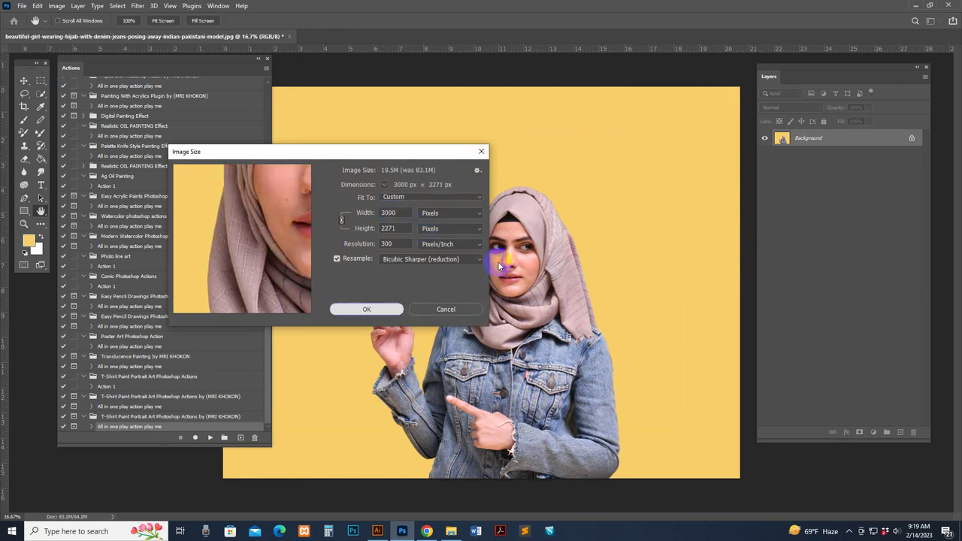
{"action": "left_click", "coordinate": [366, 309]}
Step: Narrow the Layers panel slightly and move it closer to the portrait
{"action": "key", "text": "z"}
{"action": "left_click", "coordinate": [498, 238]}
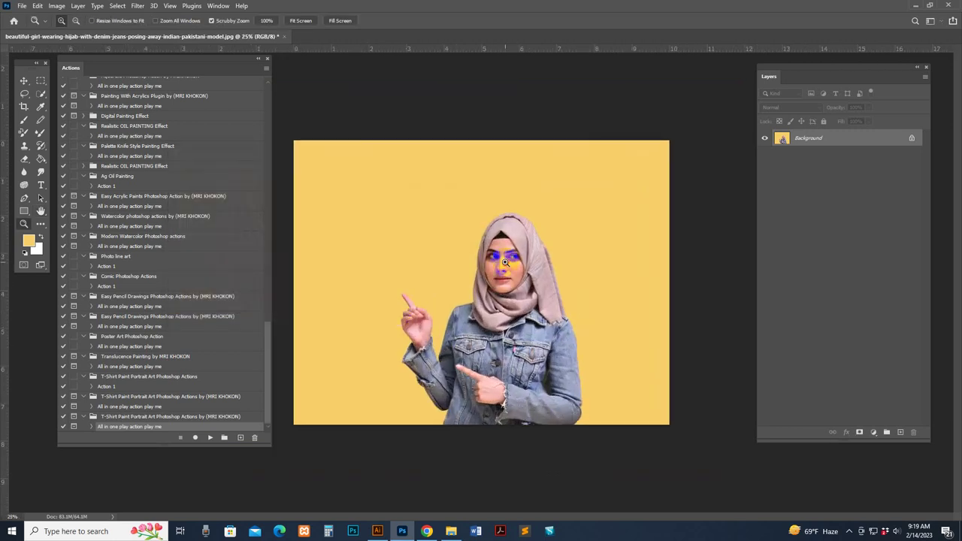
{"action": "left_click", "coordinate": [501, 249]}
{"action": "left_click", "coordinate": [507, 254]}
{"action": "left_click_drag", "start_coordinate": [588, 280], "coordinate": [560, 245]}
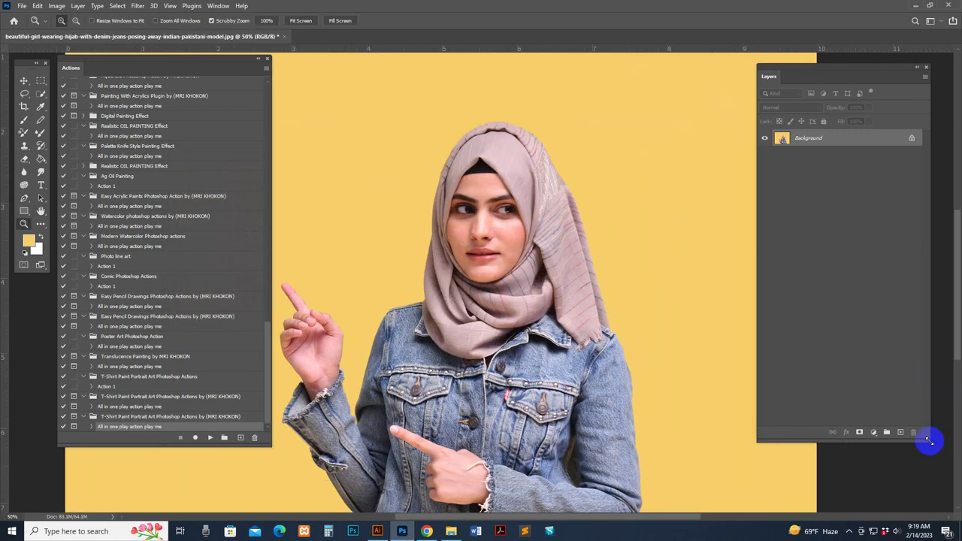
{"action": "left_click_drag", "start_coordinate": [930, 441], "coordinate": [910, 441]}
{"action": "left_click_drag", "start_coordinate": [767, 78], "coordinate": [754, 82]}
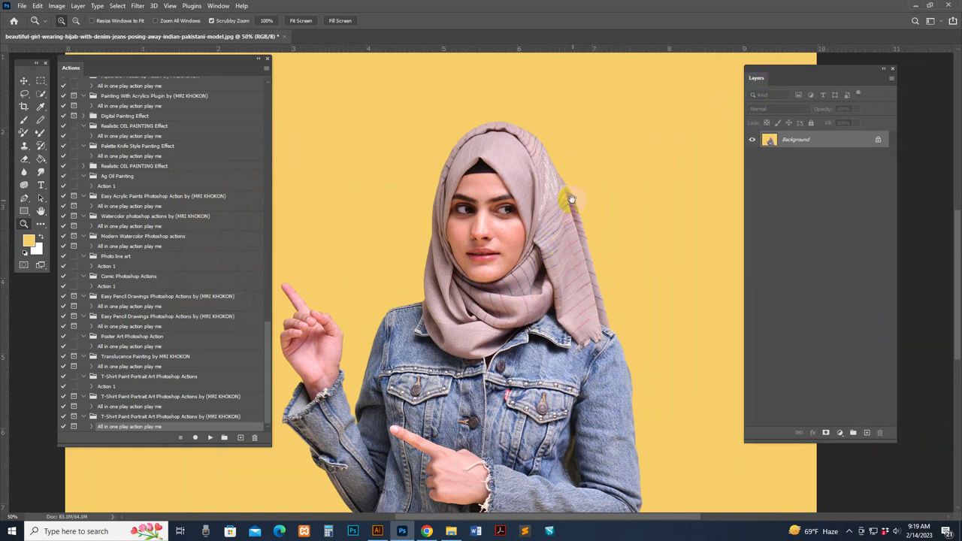
{"action": "left_click_drag", "start_coordinate": [565, 199], "coordinate": [549, 204]}
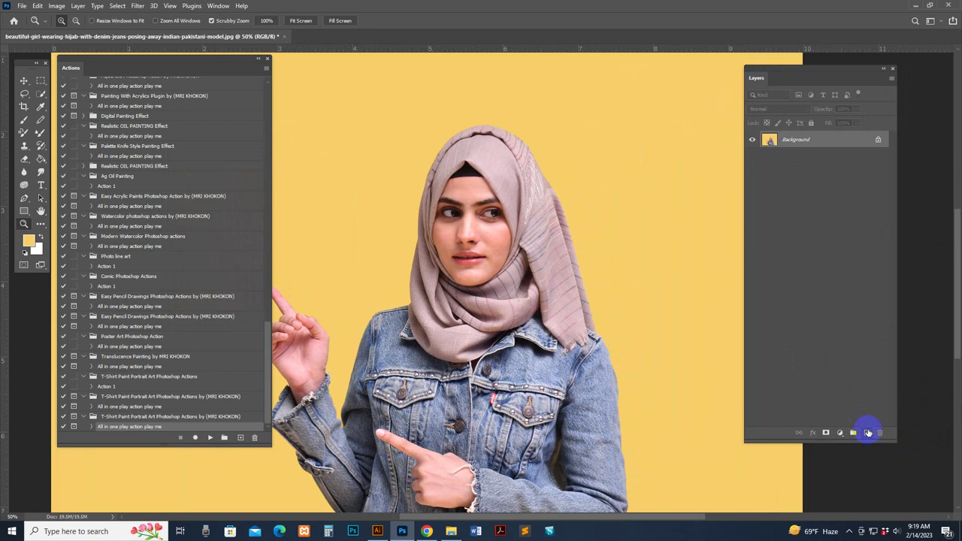
{"action": "left_click", "coordinate": [868, 433]}
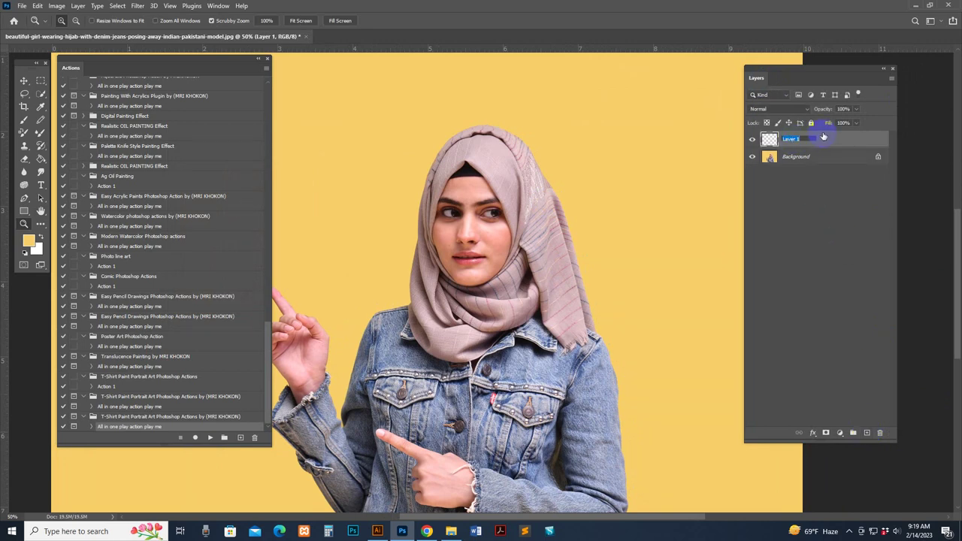
{"action": "left_click", "coordinate": [23, 81]}
{"action": "key", "text": "Delete"}
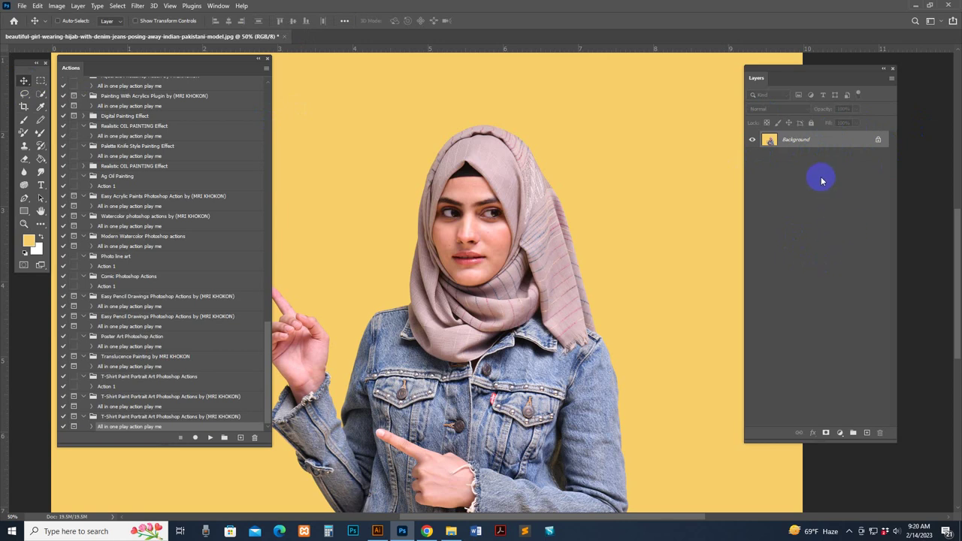
Step: Convert the locked Background into a regular layer and flatten the image back to a Background
{"action": "double_click", "coordinate": [837, 142]}
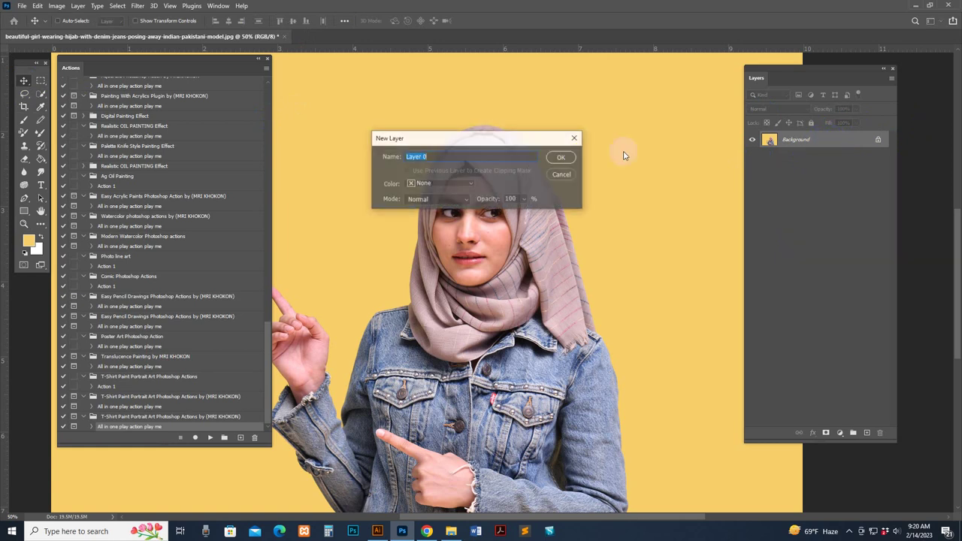
{"action": "left_click", "coordinate": [563, 157]}
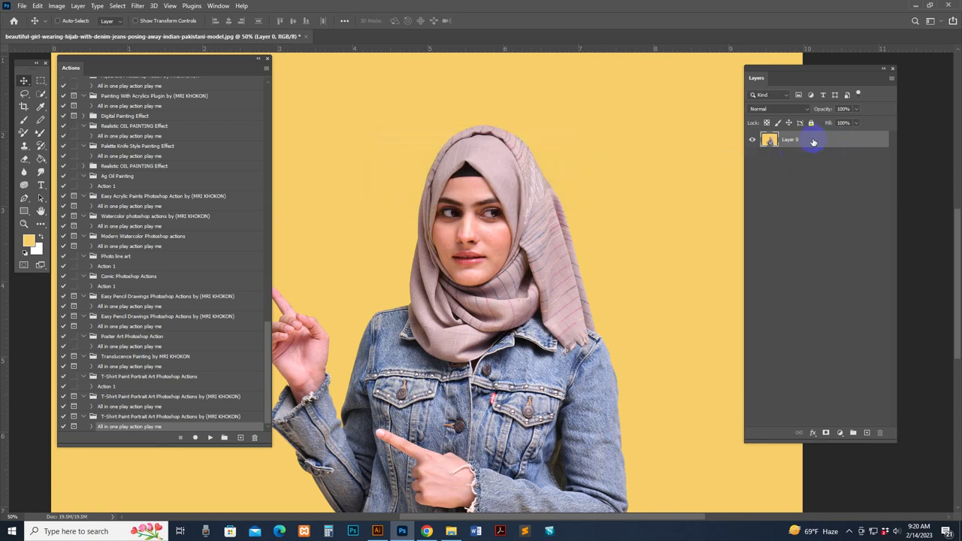
{"action": "right_click", "coordinate": [813, 142]}
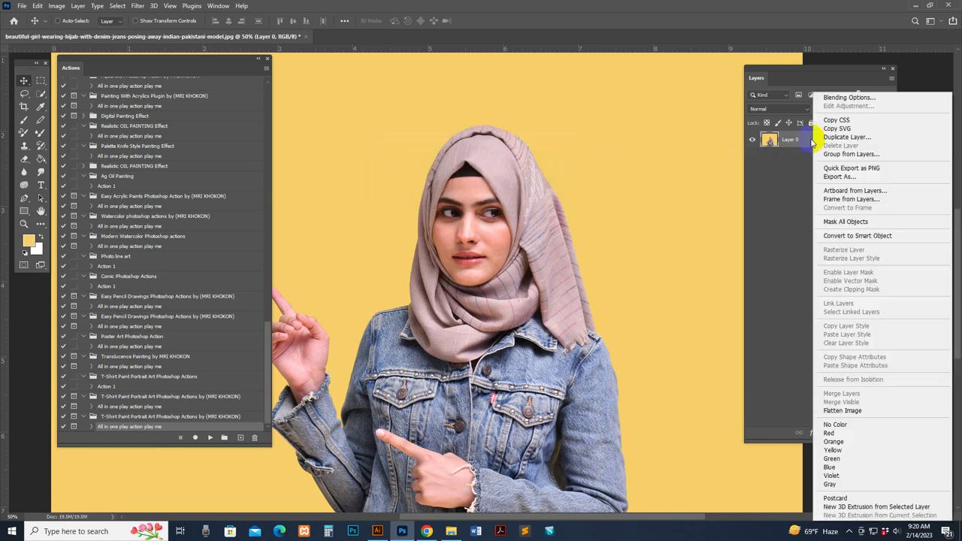
{"action": "left_click", "coordinate": [846, 411]}
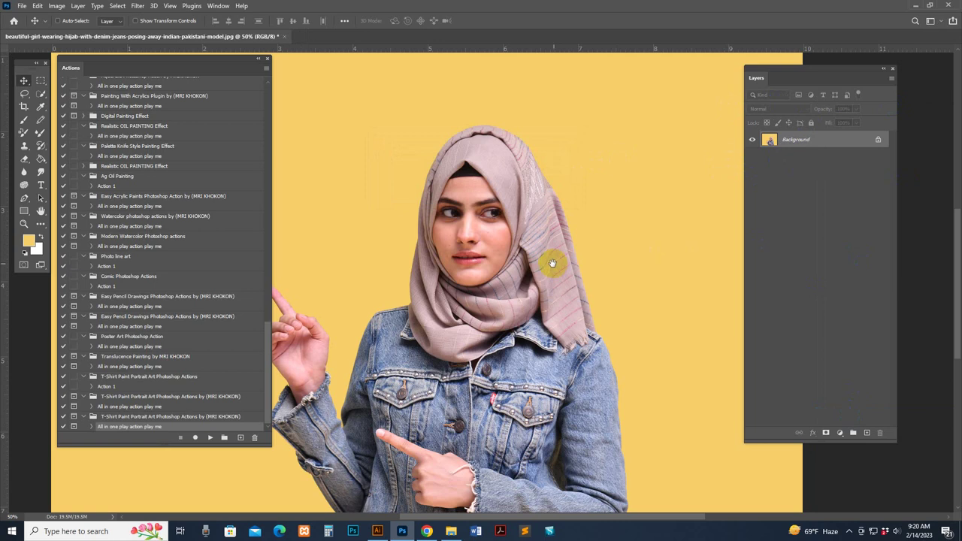
{"action": "left_click_drag", "start_coordinate": [612, 264], "coordinate": [604, 219]}
{"action": "key", "text": "z"}
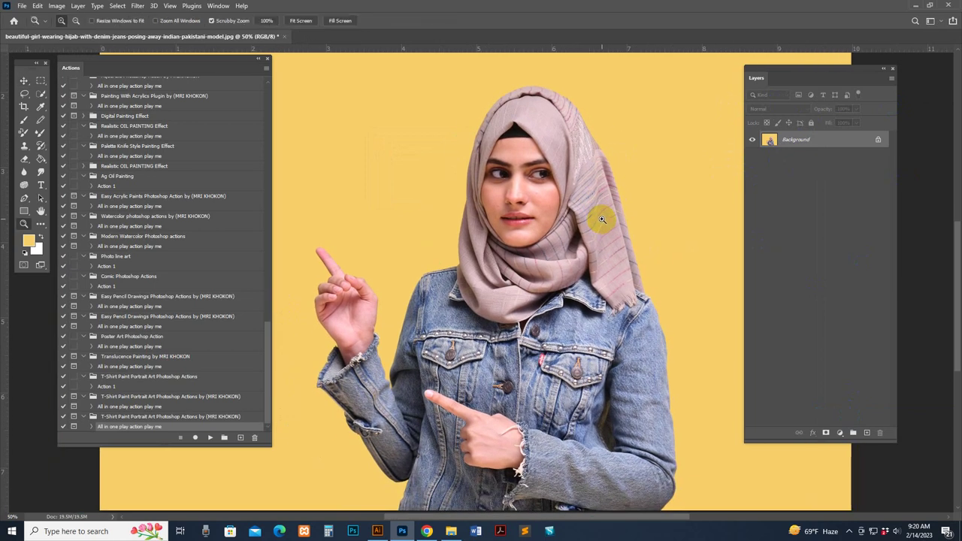
{"action": "left_click", "coordinate": [601, 213], "text": "alt"}
{"action": "left_click", "coordinate": [601, 212]}
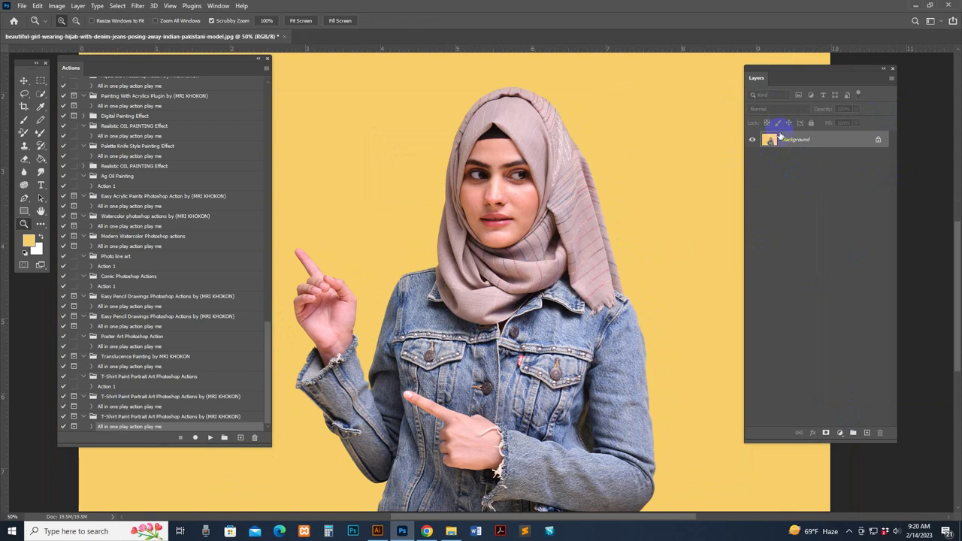
{"action": "right_click", "coordinate": [840, 135]}
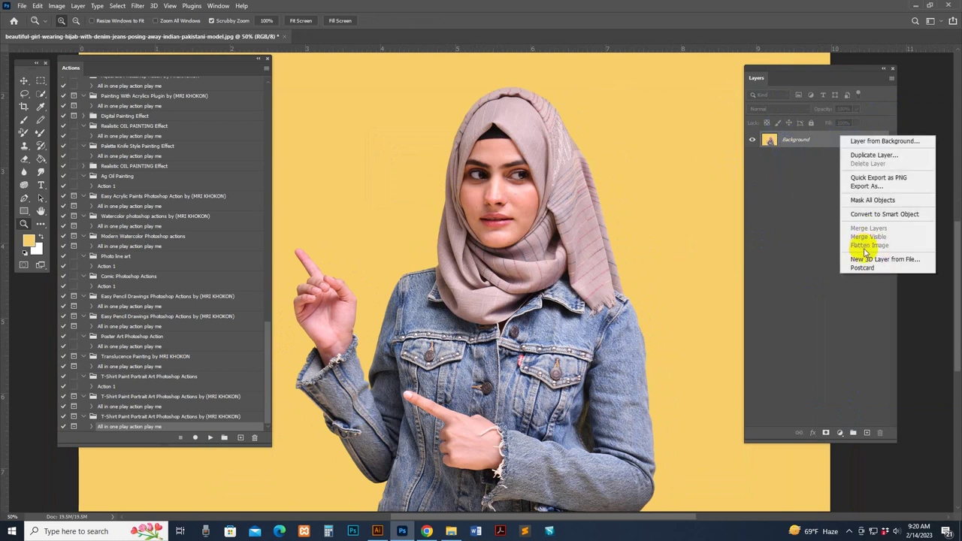
{"action": "left_click", "coordinate": [910, 96]}
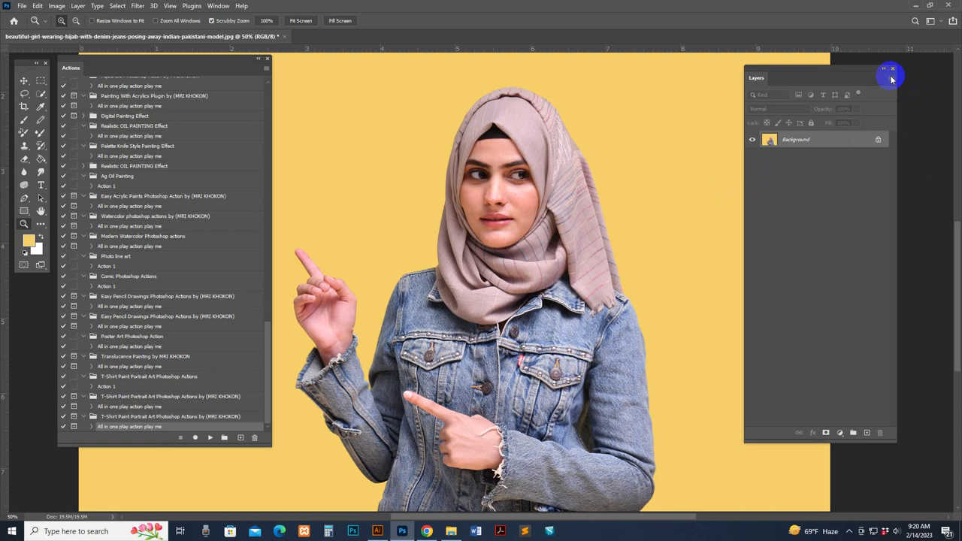
Step: Check in the Layers Panel Options that default masks, Expand New Effects and Add "copy" to Copied Layers and Groups are enabled
{"action": "left_click", "coordinate": [892, 78]}
{"action": "left_click", "coordinate": [865, 436]}
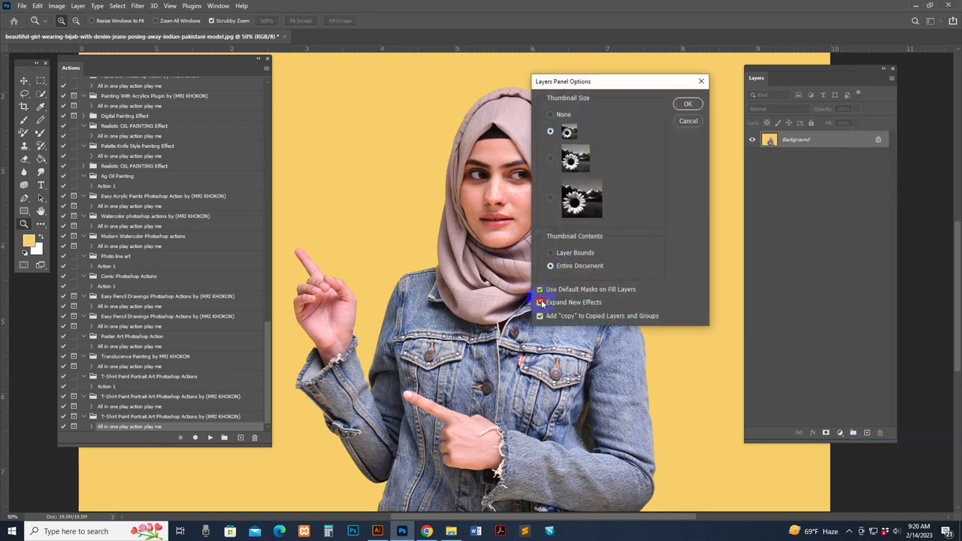
{"action": "left_click", "coordinate": [690, 104]}
Step: Set the image's colour mode to RGB Color
{"action": "left_click", "coordinate": [55, 7]}
{"action": "mouse_move", "coordinate": [75, 18]}
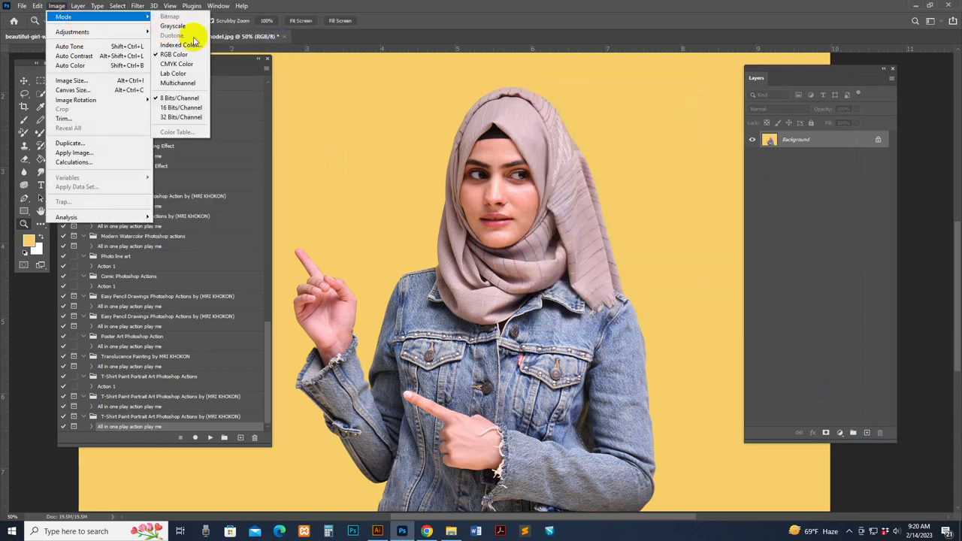
{"action": "left_click", "coordinate": [179, 55]}
{"action": "right_click", "coordinate": [550, 233]}
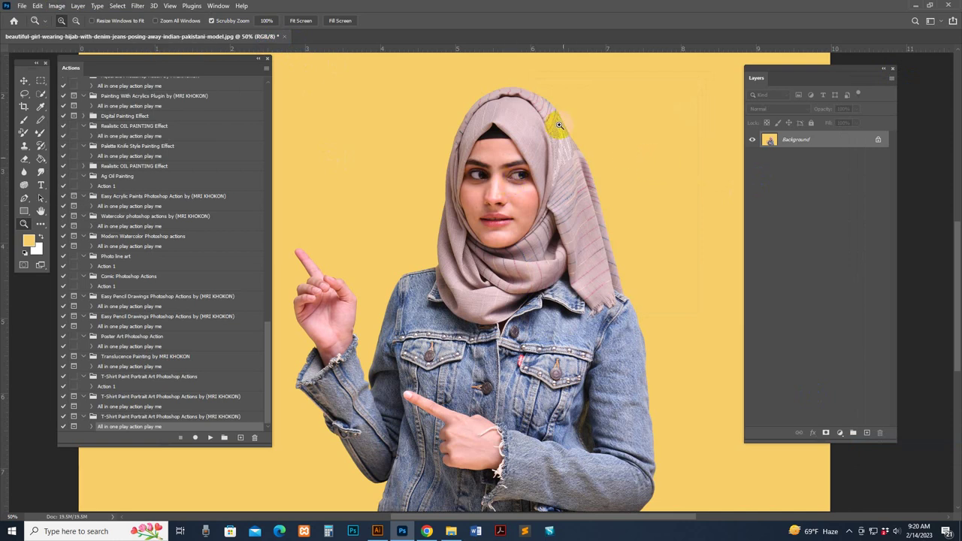
Step: Reset the colours to default black and white and choose a 700 px soft round General Brushes preset with 0% hardness
{"action": "left_click", "coordinate": [577, 184], "text": "alt"}
{"action": "left_click", "coordinate": [553, 274]}
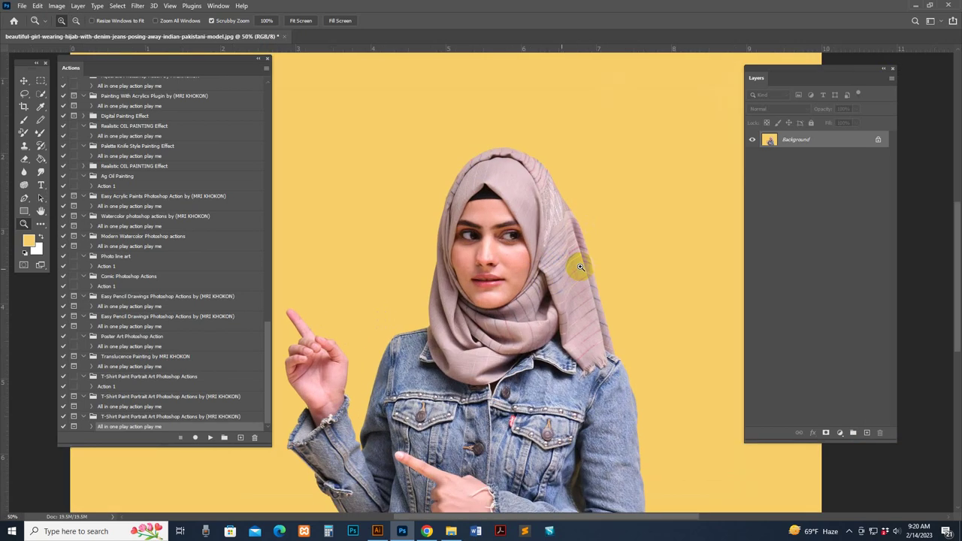
{"action": "left_click_drag", "start_coordinate": [582, 278], "coordinate": [590, 224]}
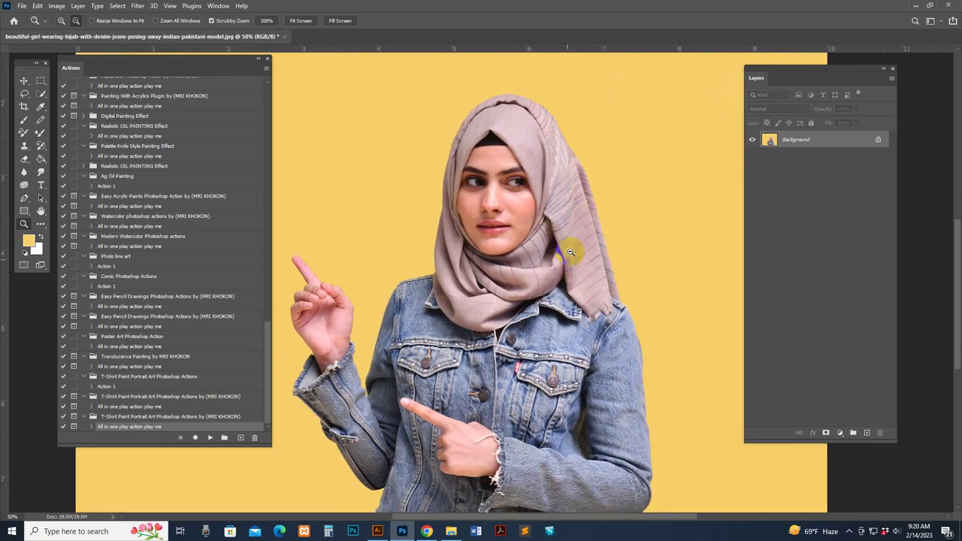
{"action": "left_click", "coordinate": [572, 247], "text": "alt"}
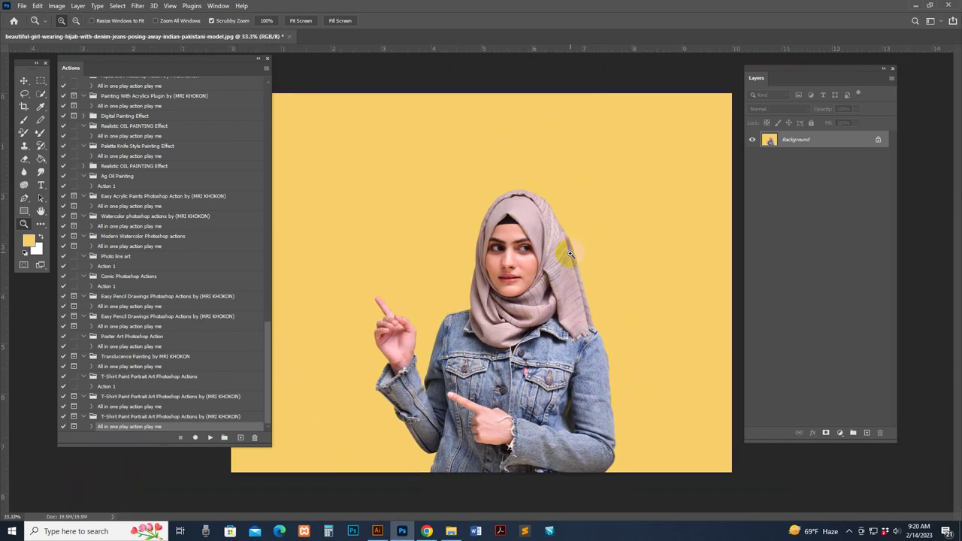
{"action": "left_click", "coordinate": [25, 254]}
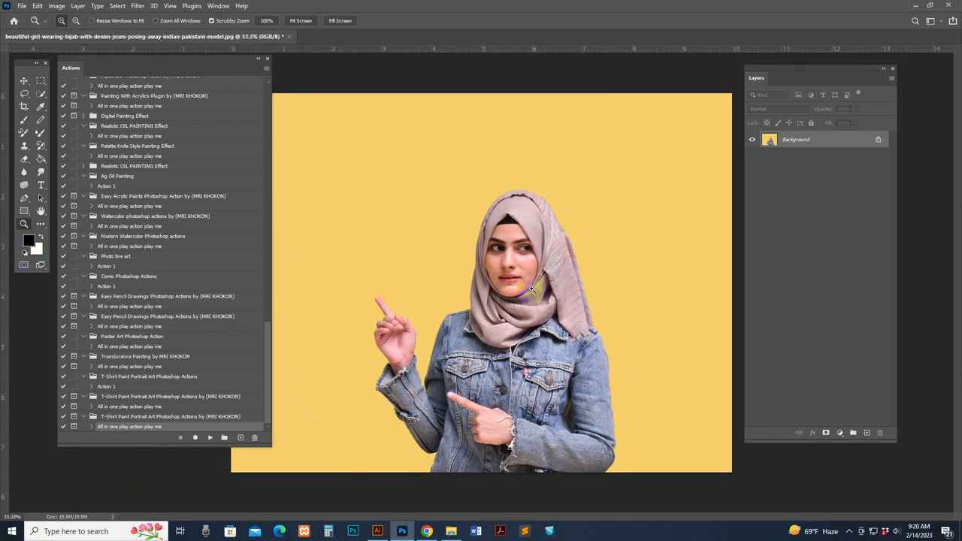
{"action": "left_click", "coordinate": [24, 121]}
{"action": "left_click", "coordinate": [67, 21]}
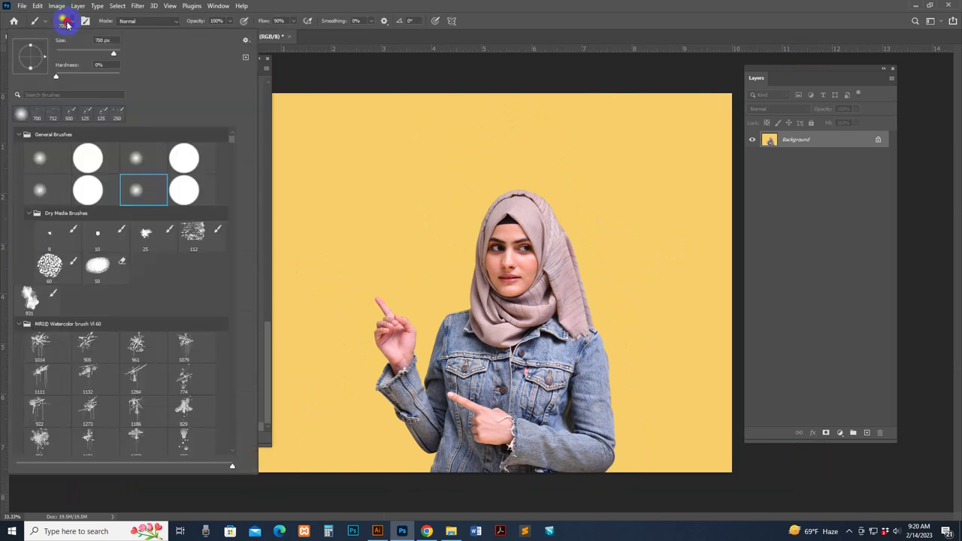
{"action": "left_click", "coordinate": [141, 156]}
{"action": "left_click", "coordinate": [86, 20]}
{"action": "left_click", "coordinate": [68, 23]}
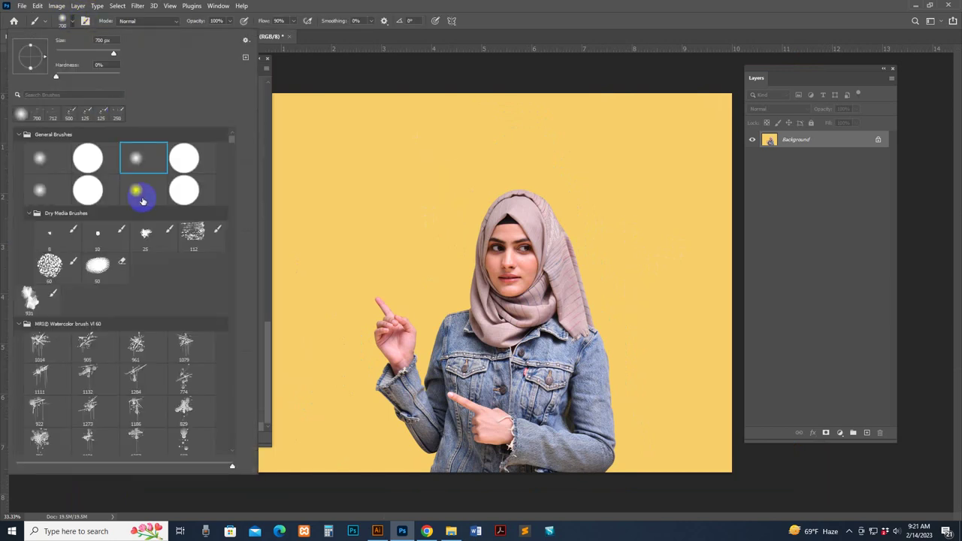
{"action": "left_click", "coordinate": [140, 194]}
{"action": "left_click", "coordinate": [28, 137]}
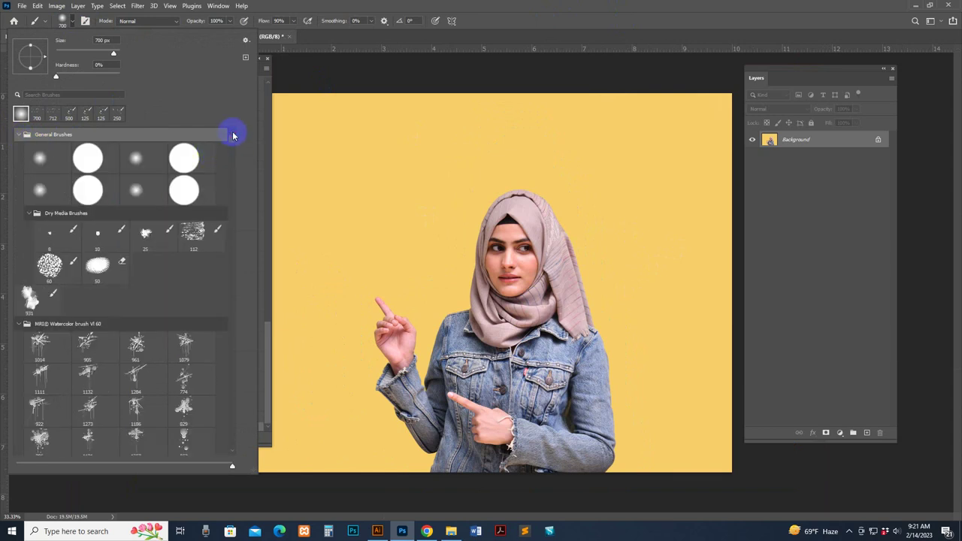
{"action": "left_click", "coordinate": [136, 190]}
{"action": "left_click", "coordinate": [591, 14]}
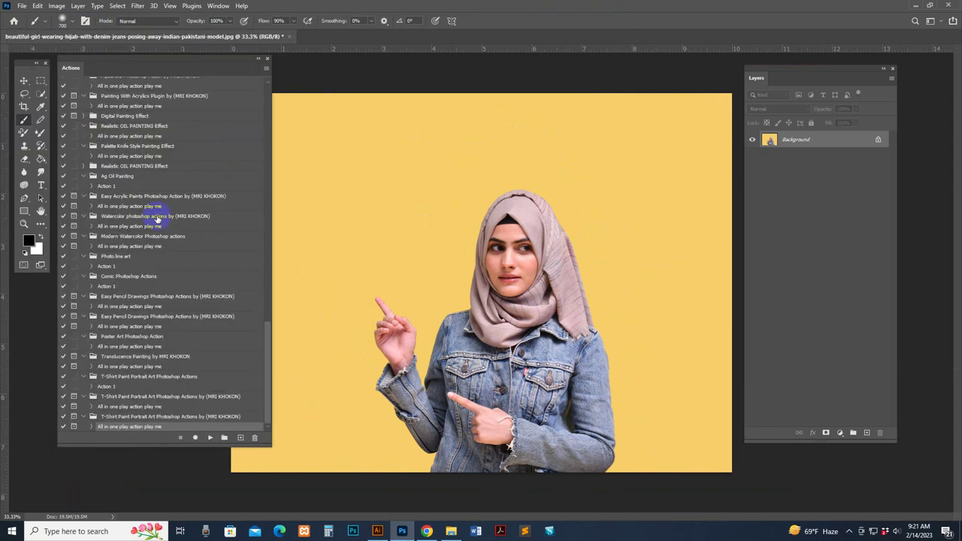
Step: Set the foreground colour to bright red and add a new layer named "brush" above the Background
{"action": "left_click", "coordinate": [28, 242]}
{"action": "left_click", "coordinate": [774, 285]}
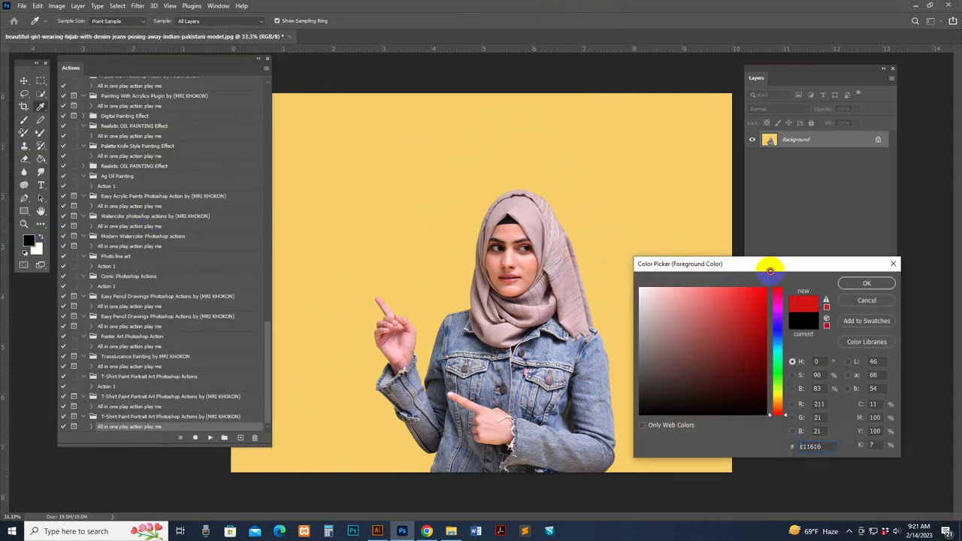
{"action": "left_click", "coordinate": [865, 282]}
{"action": "left_click", "coordinate": [866, 436]}
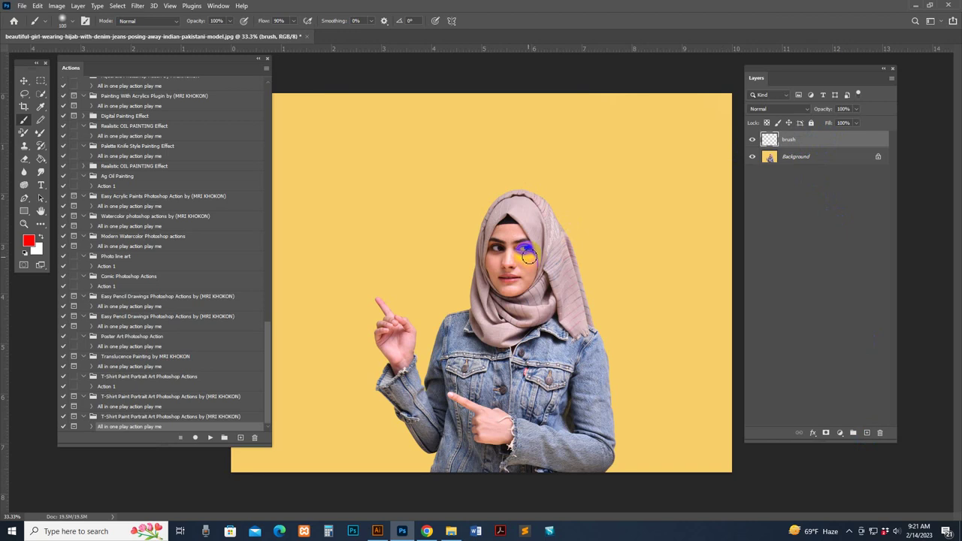
Step: Paint red over the face, front of the scarf, neck and collar with a soft brush at 90 px, reduced to 70 px
{"action": "left_click", "coordinate": [68, 21]}
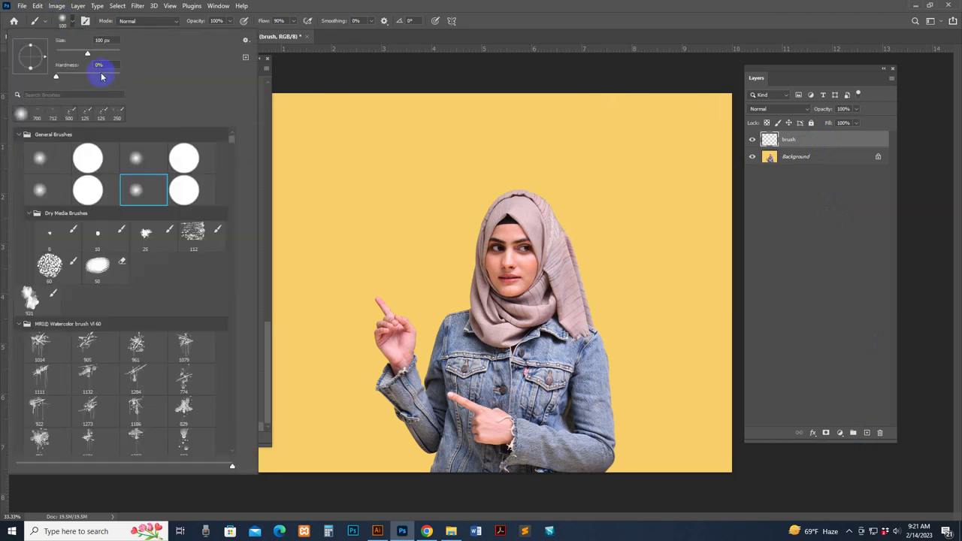
{"action": "left_click_drag", "start_coordinate": [87, 53], "coordinate": [92, 52]}
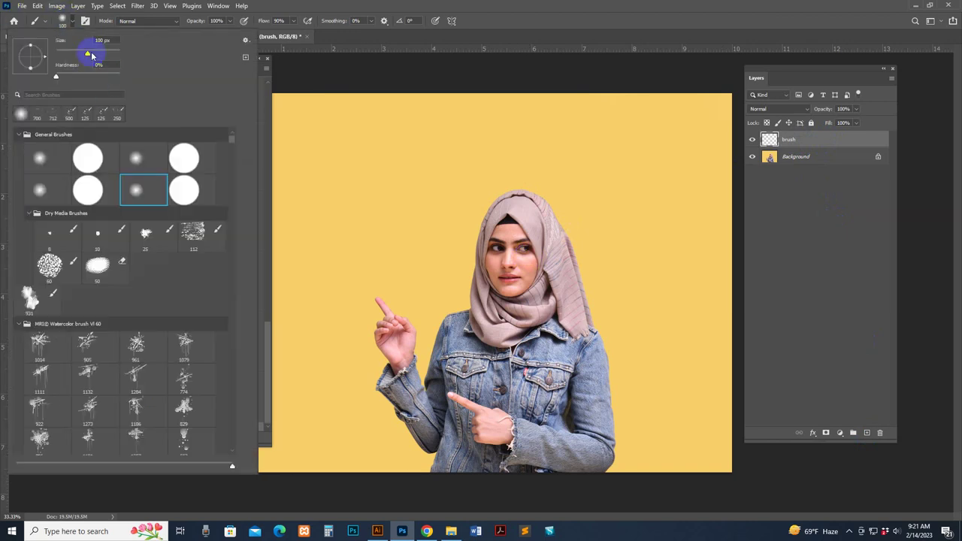
{"action": "left_click", "coordinate": [571, 10]}
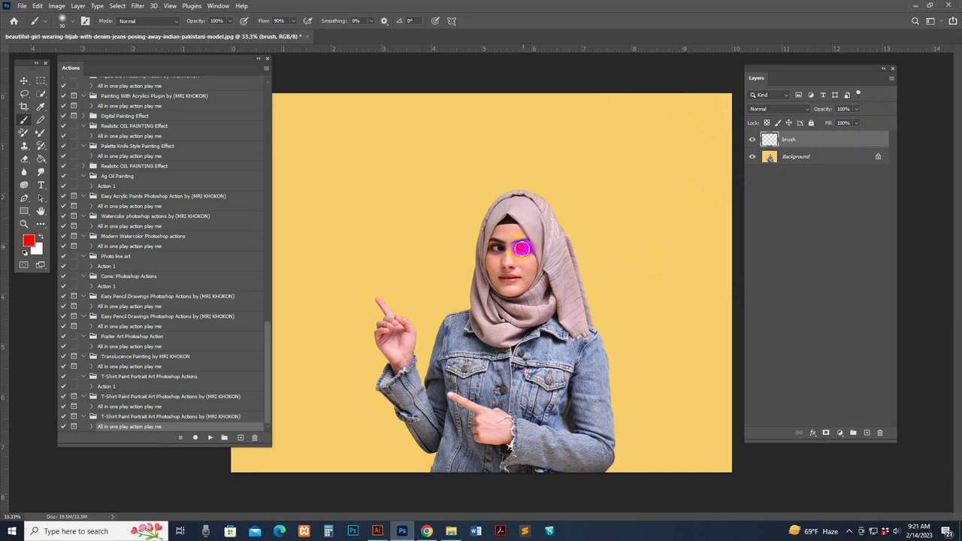
{"action": "left_click_drag", "start_coordinate": [523, 248], "coordinate": [526, 245]}
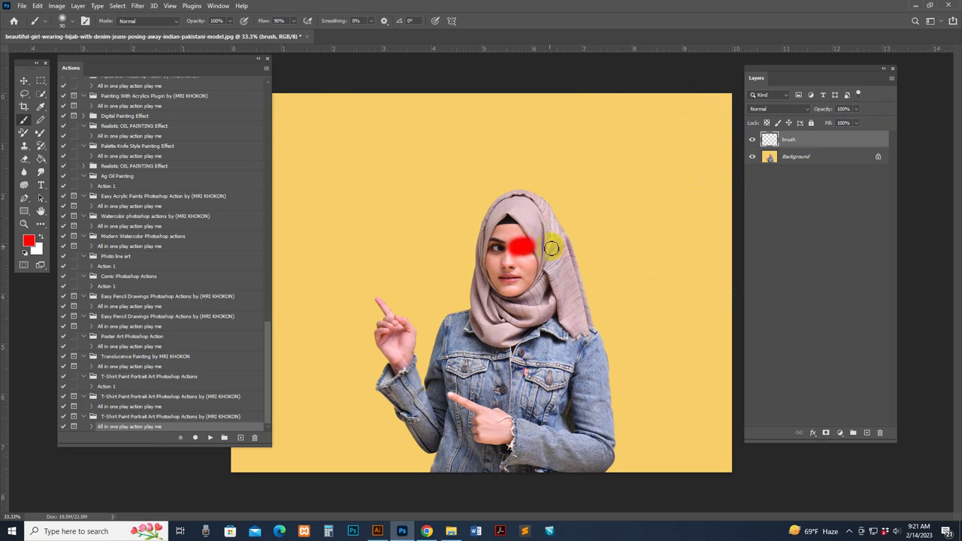
{"action": "left_click_drag", "start_coordinate": [551, 248], "coordinate": [502, 246]}
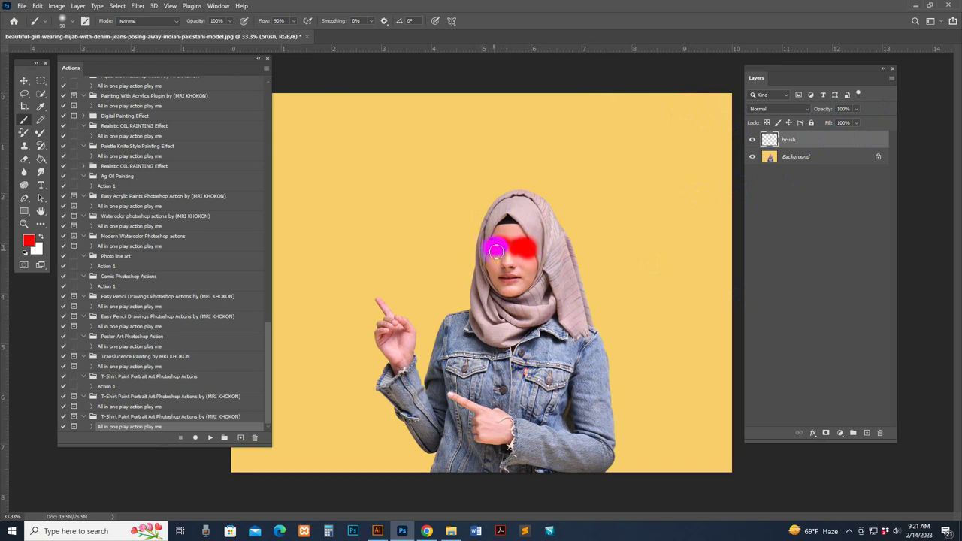
{"action": "mouse_move", "coordinate": [496, 251]}
{"action": "left_mouse_down"}
{"action": "mouse_move", "coordinate": [509, 280]}
{"action": "mouse_move", "coordinate": [496, 284]}
{"action": "mouse_move", "coordinate": [525, 284]}
{"action": "mouse_move", "coordinate": [510, 278]}
{"action": "mouse_move", "coordinate": [537, 302]}
{"action": "mouse_move", "coordinate": [509, 303]}
{"action": "mouse_move", "coordinate": [518, 322]}
{"action": "mouse_move", "coordinate": [535, 321]}
{"action": "mouse_move", "coordinate": [503, 327]}
{"action": "mouse_move", "coordinate": [514, 353]}
{"action": "mouse_move", "coordinate": [469, 324]}
{"action": "mouse_move", "coordinate": [482, 334]}
{"action": "mouse_move", "coordinate": [584, 330]}
{"action": "mouse_move", "coordinate": [566, 324]}
{"action": "mouse_move", "coordinate": [577, 333]}
{"action": "mouse_move", "coordinate": [517, 216]}
{"action": "mouse_move", "coordinate": [506, 237]}
{"action": "mouse_move", "coordinate": [512, 245]}
{"action": "mouse_move", "coordinate": [528, 206]}
{"action": "mouse_move", "coordinate": [506, 230]}
{"action": "mouse_move", "coordinate": [514, 201]}
{"action": "mouse_move", "coordinate": [527, 289]}
{"action": "mouse_move", "coordinate": [496, 264]}
{"action": "mouse_move", "coordinate": [503, 282]}
{"action": "mouse_move", "coordinate": [533, 265]}
{"action": "left_mouse_up"}
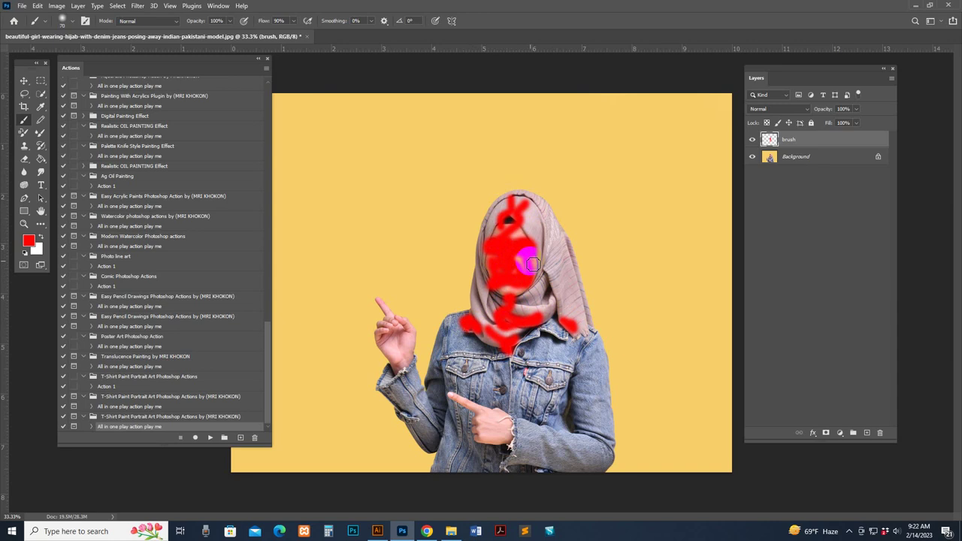
Step: Fill the unpainted gaps on the face and add red strokes along the scarf, both shoulders and the jacket's upper front
{"action": "key", "text": "ctrl+plus"}
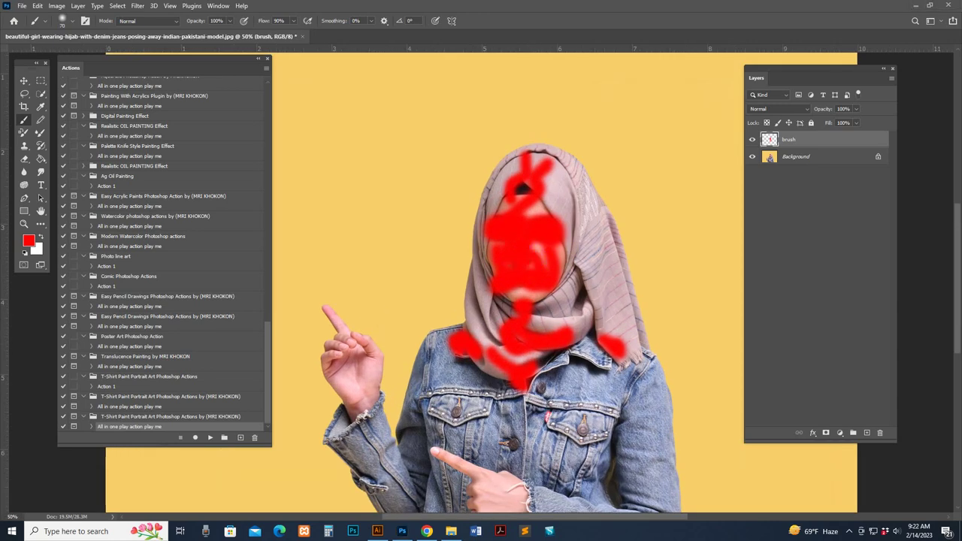
{"action": "left_click_drag", "start_coordinate": [542, 246], "coordinate": [540, 272]}
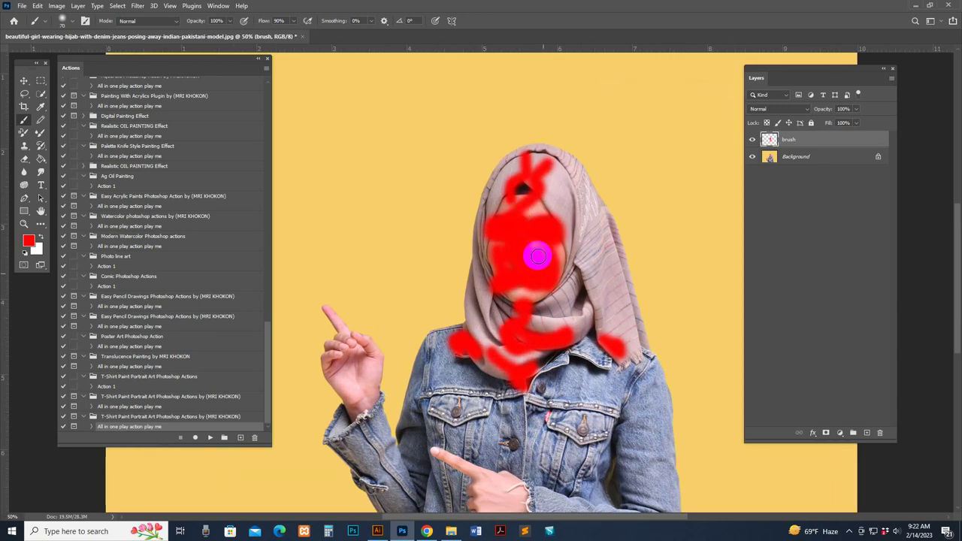
{"action": "mouse_move", "coordinate": [534, 205]}
{"action": "left_mouse_down"}
{"action": "mouse_move", "coordinate": [550, 265]}
{"action": "mouse_move", "coordinate": [546, 258]}
{"action": "mouse_move", "coordinate": [528, 278]}
{"action": "mouse_move", "coordinate": [523, 312]}
{"action": "mouse_move", "coordinate": [491, 318]}
{"action": "left_mouse_up"}
{"action": "mouse_move", "coordinate": [593, 304]}
{"action": "left_mouse_down"}
{"action": "mouse_move", "coordinate": [576, 322]}
{"action": "mouse_move", "coordinate": [567, 296]}
{"action": "left_mouse_up"}
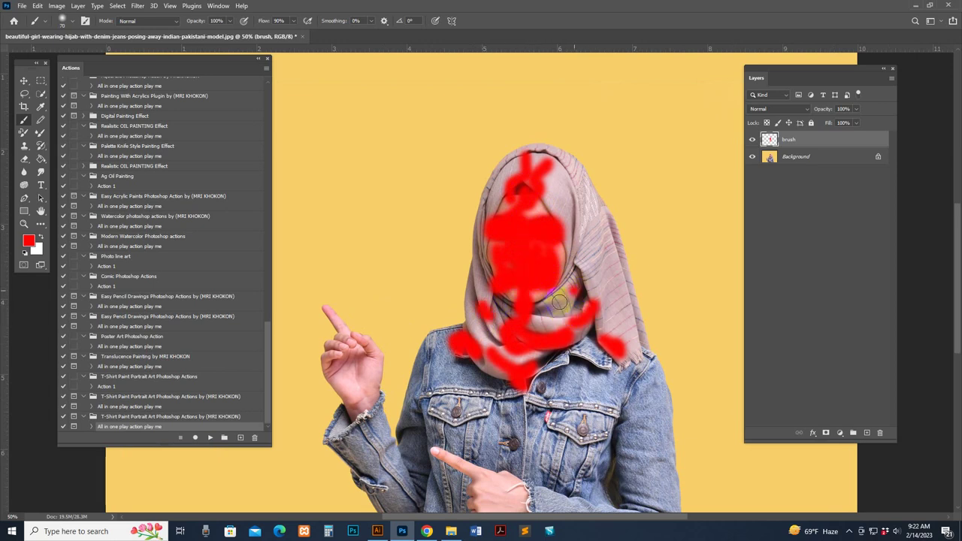
{"action": "left_click_drag", "start_coordinate": [593, 241], "coordinate": [599, 251]}
{"action": "left_click_drag", "start_coordinate": [568, 183], "coordinate": [581, 223]}
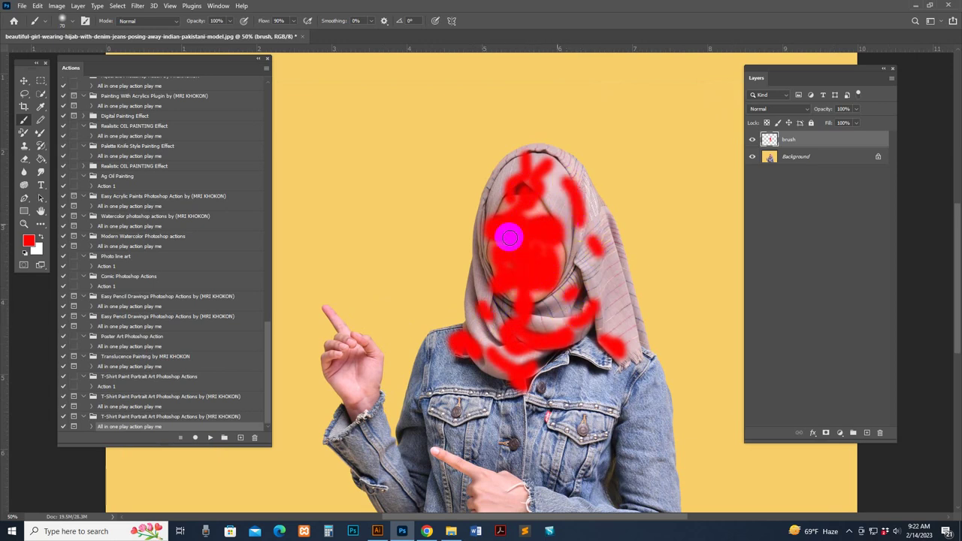
{"action": "mouse_move", "coordinate": [518, 374]}
{"action": "left_mouse_down"}
{"action": "mouse_move", "coordinate": [482, 371]}
{"action": "mouse_move", "coordinate": [463, 386]}
{"action": "mouse_move", "coordinate": [446, 349]}
{"action": "left_mouse_up"}
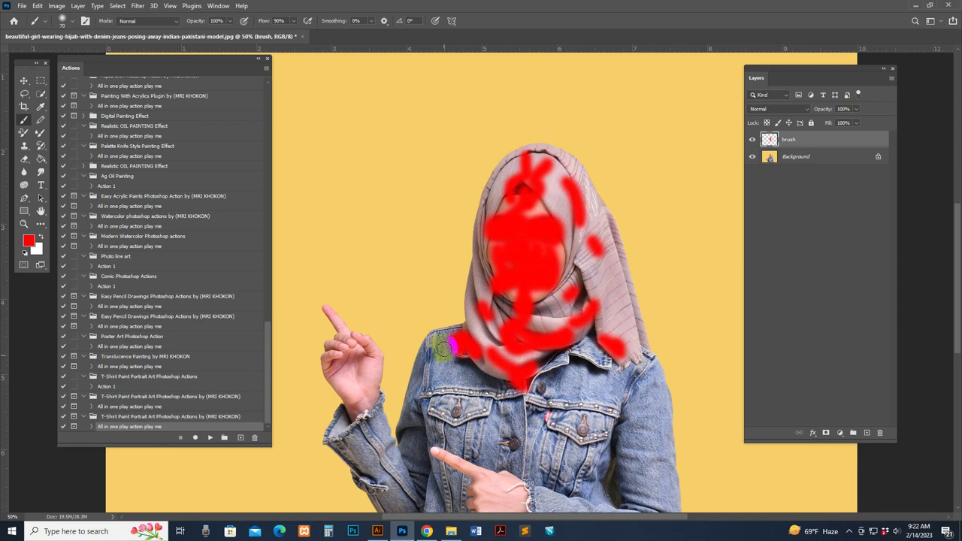
{"action": "left_click", "coordinate": [629, 370]}
{"action": "left_click_drag", "start_coordinate": [519, 399], "coordinate": [526, 385]}
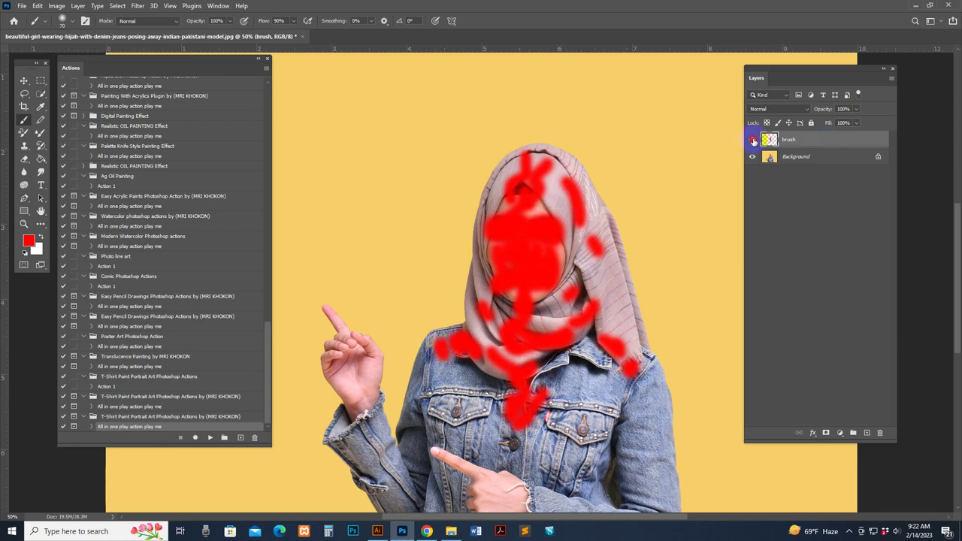
Step: Hide and show the "brush" layer to compare the red painted area with the photo underneath
{"action": "left_click", "coordinate": [752, 140]}
{"action": "left_click", "coordinate": [753, 140]}
{"action": "left_click", "coordinate": [753, 140]}
{"action": "left_click", "coordinate": [753, 139]}
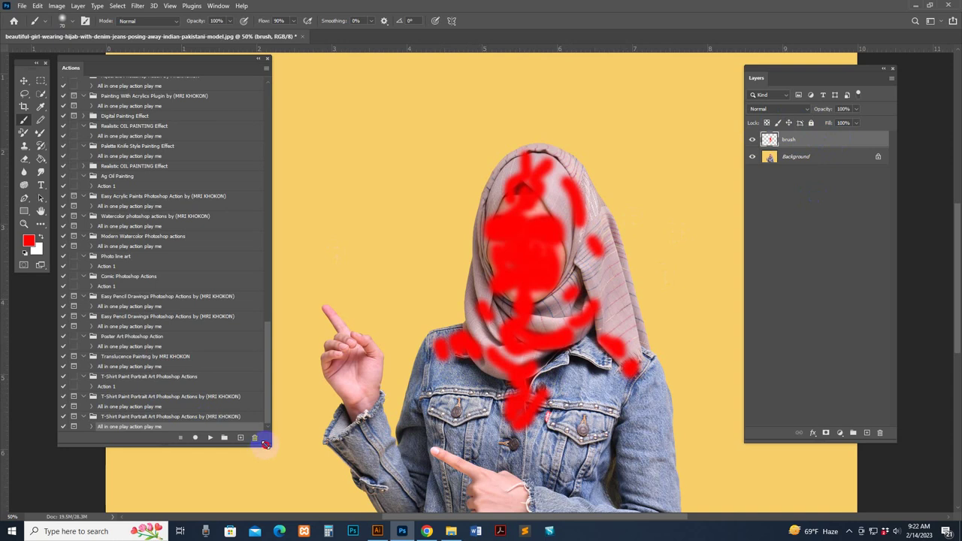
Step: Narrow the actions list, play "All in one play action play me" from the last T-Shirt Paint Portrait Art set, and dismiss its closing message
{"action": "left_click_drag", "start_coordinate": [266, 444], "coordinate": [235, 448]}
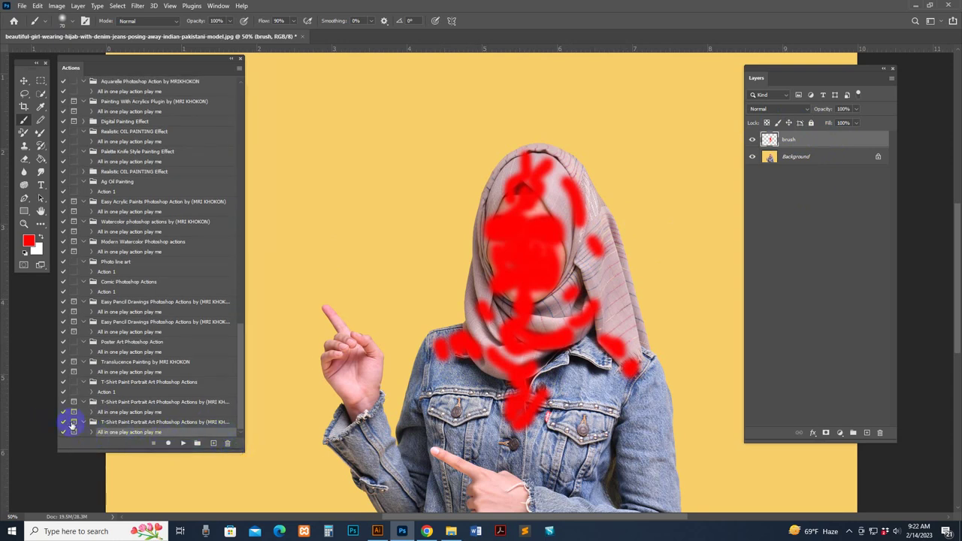
{"action": "left_click", "coordinate": [85, 424]}
{"action": "left_click", "coordinate": [85, 431]}
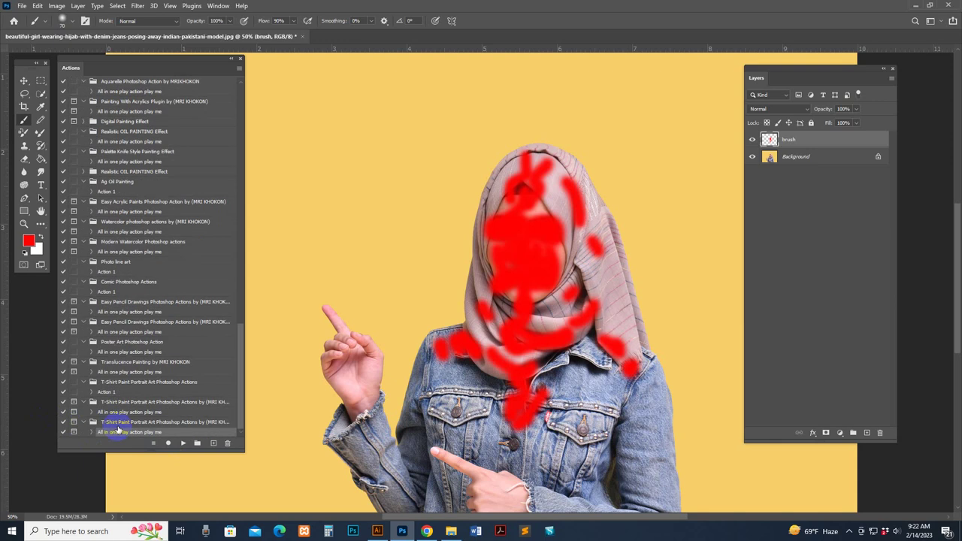
{"action": "left_click", "coordinate": [182, 444]}
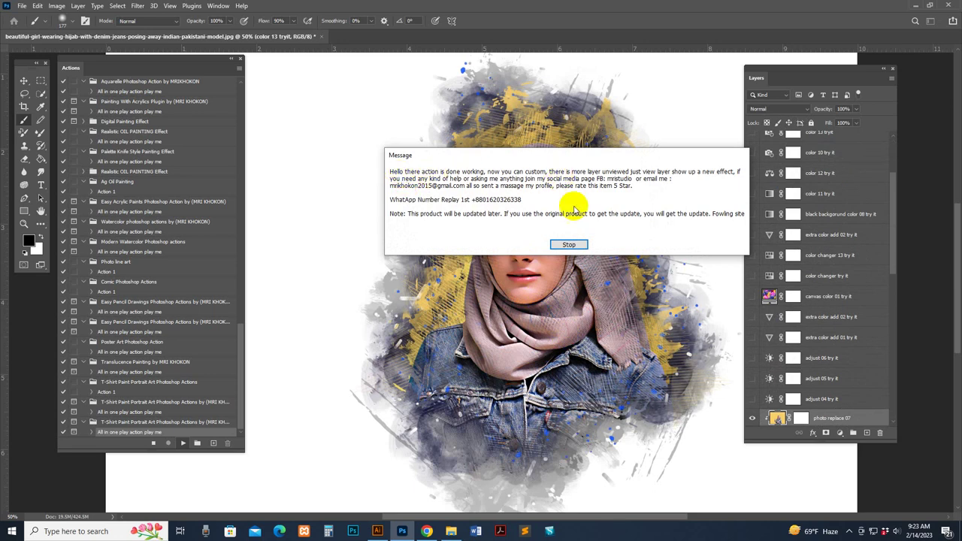
{"action": "left_click", "coordinate": [569, 245]}
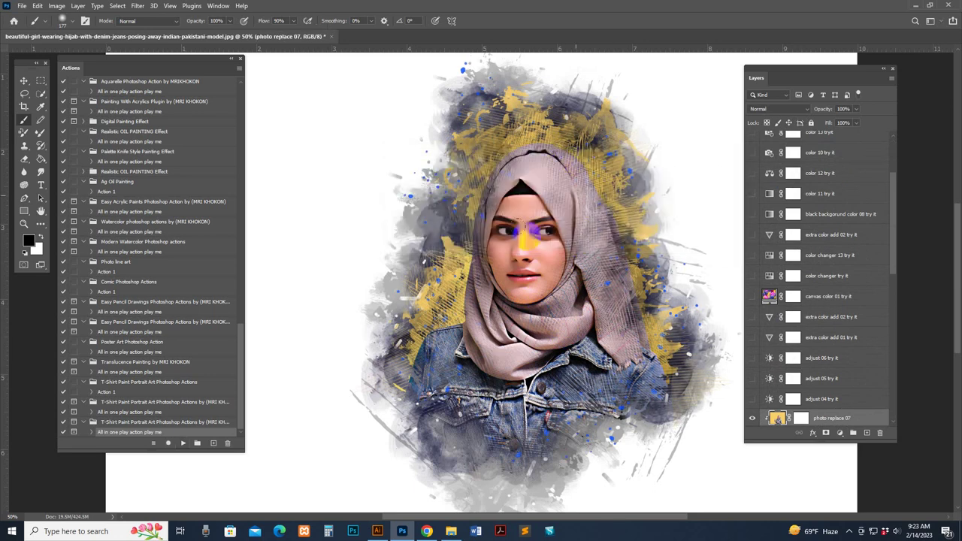
Step: Enlarge the layer list so that more of the layers generated by the action fit in it
{"action": "left_click_drag", "start_coordinate": [649, 315], "coordinate": [628, 305]}
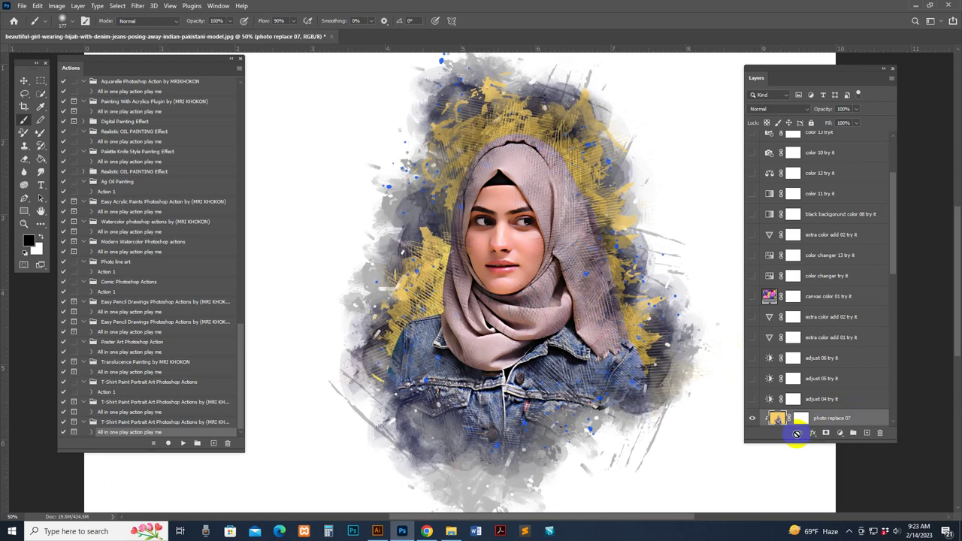
{"action": "left_click_drag", "start_coordinate": [747, 441], "coordinate": [741, 473]}
{"action": "left_click_drag", "start_coordinate": [537, 236], "coordinate": [525, 236]}
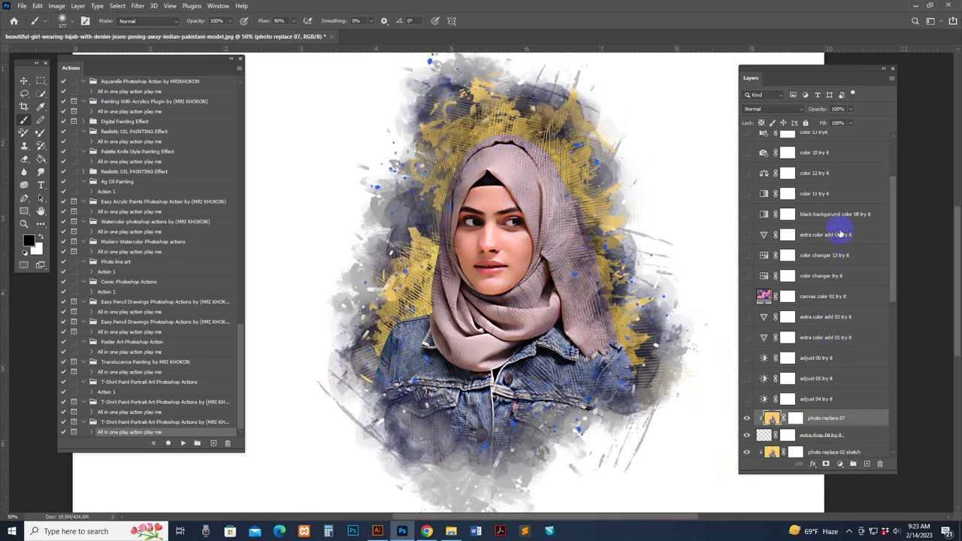
Step: Show the "back line art 01 try it" layer and toggle its visibility to compare the artwork with and without it
{"action": "scroll", "coordinate": [819, 322], "scroll_direction": "down", "scroll_amount": 10}
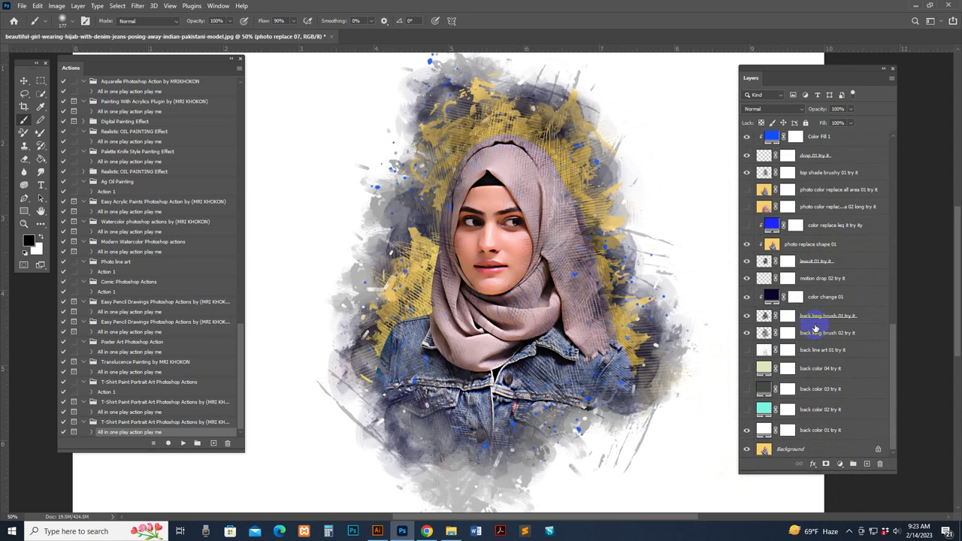
{"action": "left_click", "coordinate": [803, 346]}
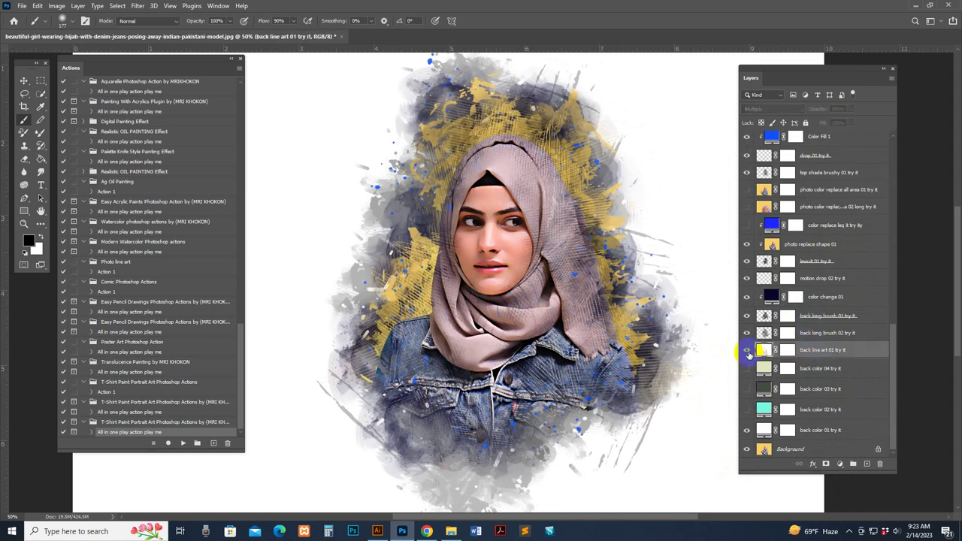
{"action": "left_click", "coordinate": [747, 349]}
{"action": "scroll", "coordinate": [636, 335], "scroll_direction": "down", "scroll_amount": 3}
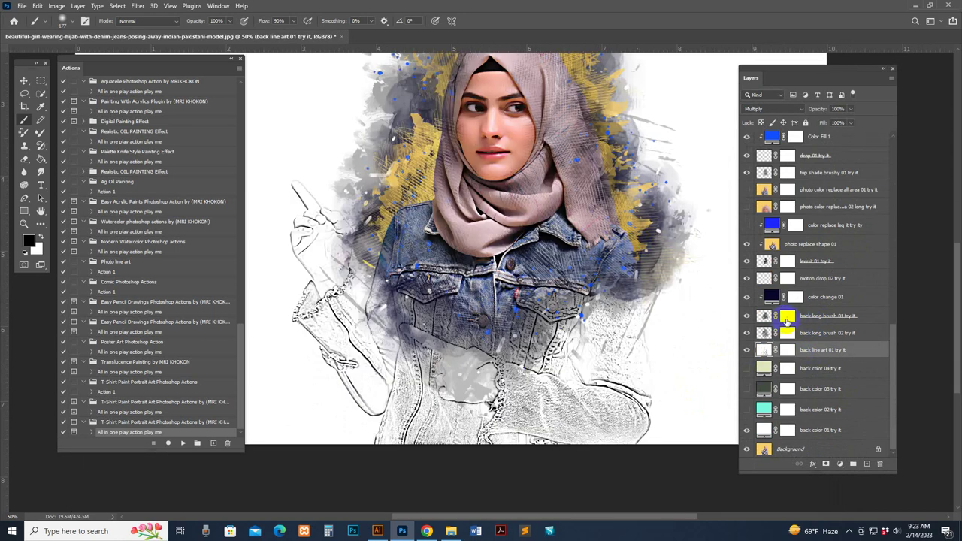
{"action": "left_click", "coordinate": [748, 350]}
{"action": "left_click", "coordinate": [747, 350]}
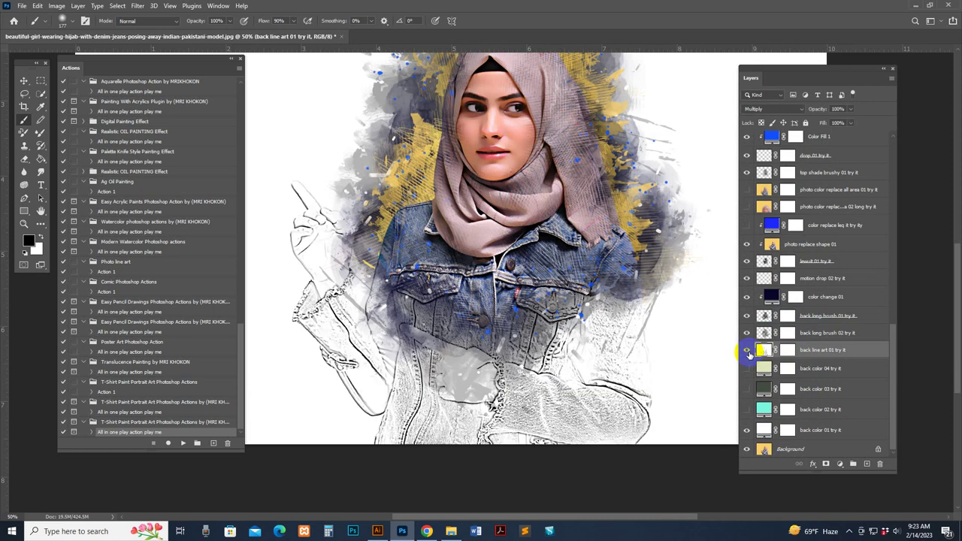
{"action": "left_click", "coordinate": [748, 350]}
{"action": "left_click", "coordinate": [747, 351]}
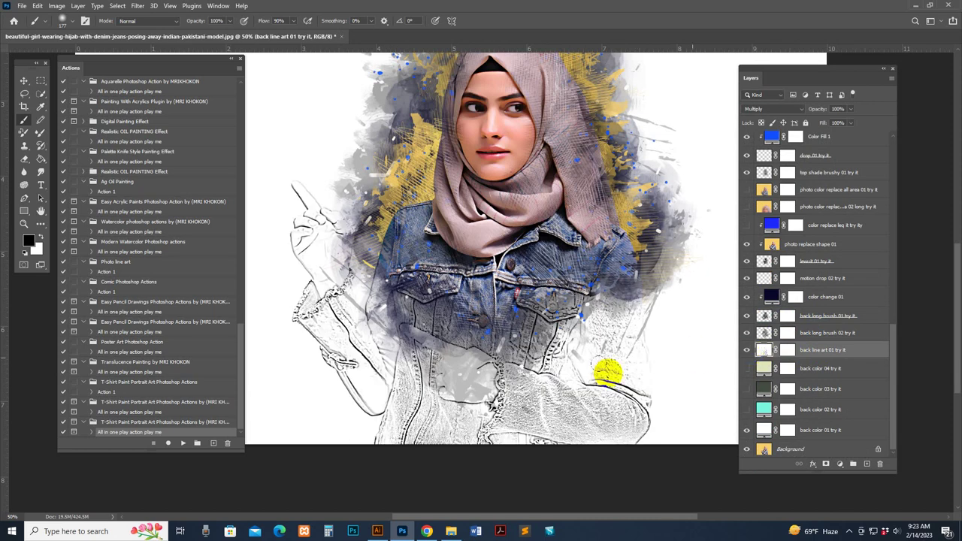
Step: Mask out the line art over the arms and lower jacket using a soft black brush up to 400 px, and hide that layer
{"action": "left_click_drag", "start_coordinate": [538, 314], "coordinate": [575, 335]}
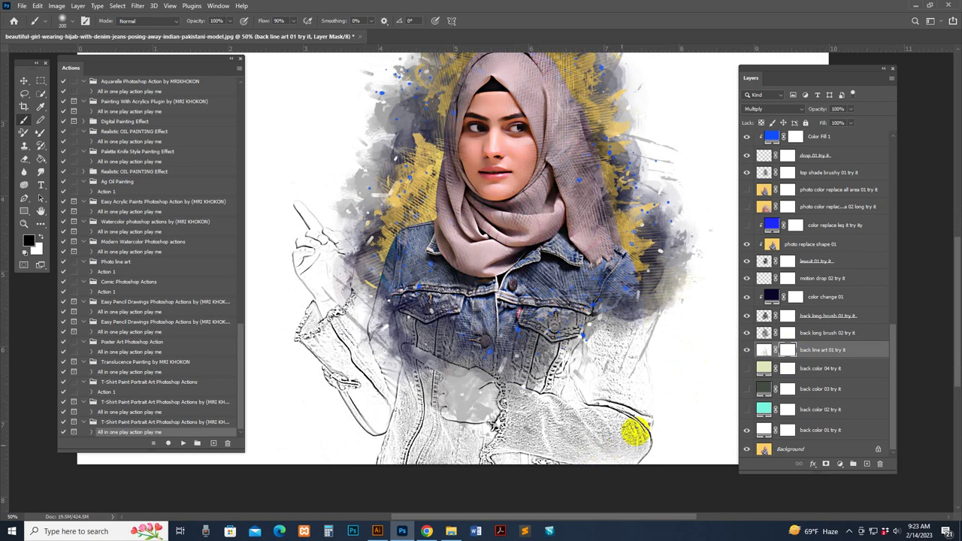
{"action": "mouse_move", "coordinate": [648, 384]}
{"action": "left_mouse_down"}
{"action": "mouse_move", "coordinate": [625, 441]}
{"action": "mouse_move", "coordinate": [301, 312]}
{"action": "mouse_move", "coordinate": [284, 200]}
{"action": "left_mouse_up"}
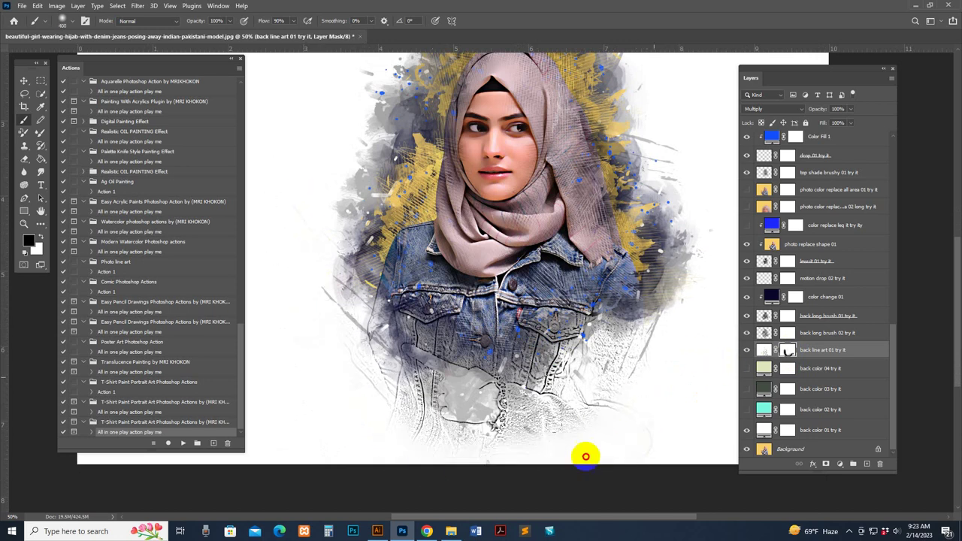
{"action": "left_click_drag", "start_coordinate": [552, 421], "coordinate": [303, 289]}
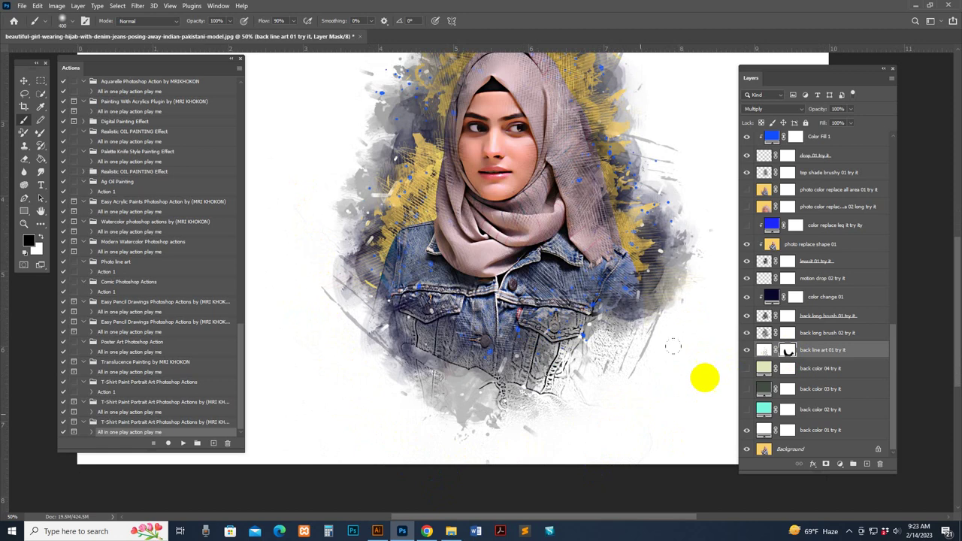
{"action": "left_click", "coordinate": [748, 352]}
Step: Preview the "back color 02", "back color 03" and "back color 04" backgrounds one at a time, hiding each again
{"action": "left_click", "coordinate": [764, 409]}
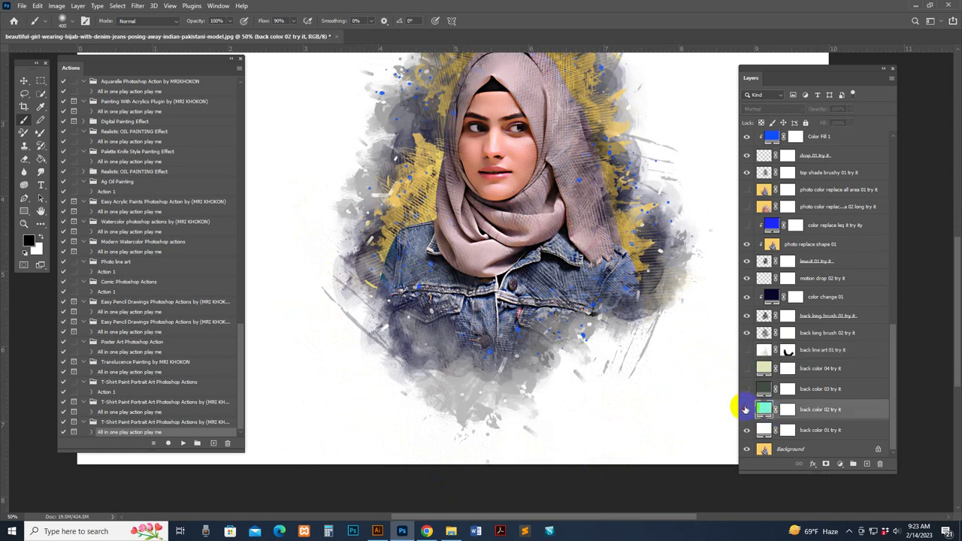
{"action": "left_click", "coordinate": [746, 409]}
{"action": "left_click", "coordinate": [746, 410]}
{"action": "left_click", "coordinate": [747, 389]}
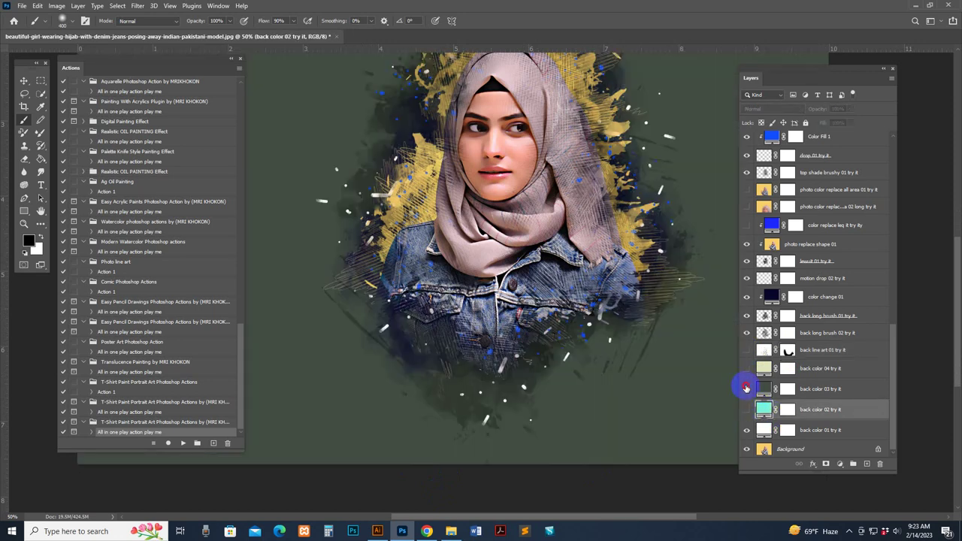
{"action": "left_click", "coordinate": [747, 389]}
{"action": "left_click", "coordinate": [746, 369]}
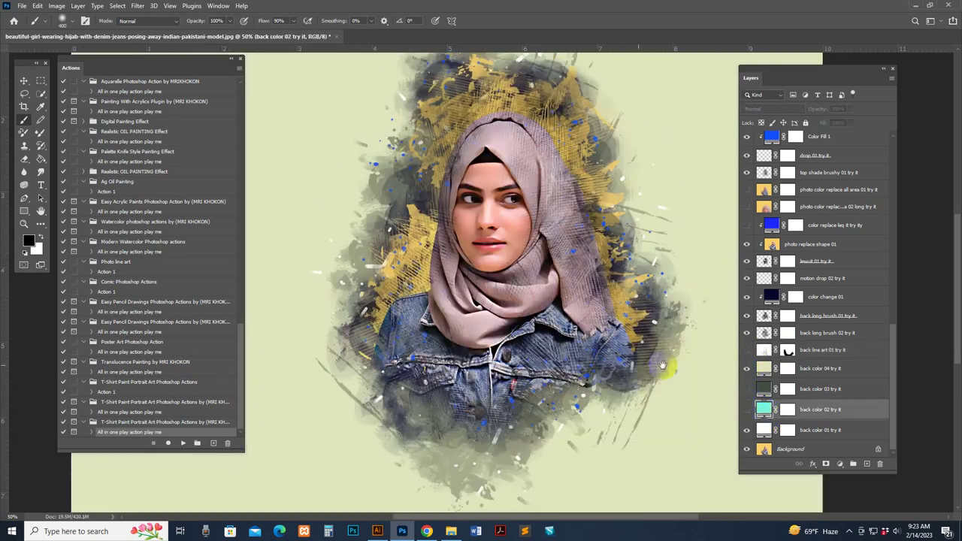
{"action": "left_click", "coordinate": [747, 368]}
Step: Toggle the "back long brush 02" and "back long brush 01" layers to compare their effects, leaving both visible
{"action": "left_click", "coordinate": [761, 335]}
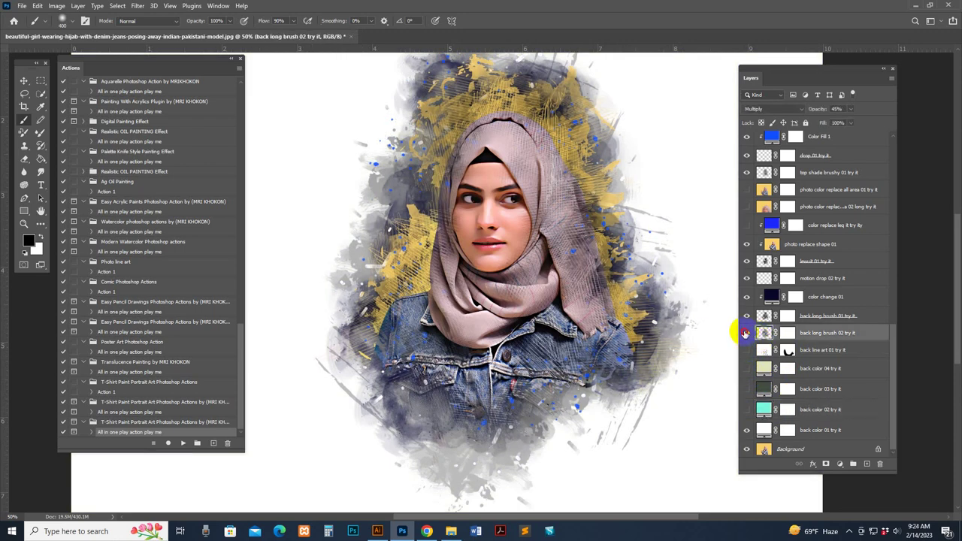
{"action": "left_click", "coordinate": [746, 333]}
{"action": "left_click", "coordinate": [746, 333]}
{"action": "left_click", "coordinate": [745, 333]}
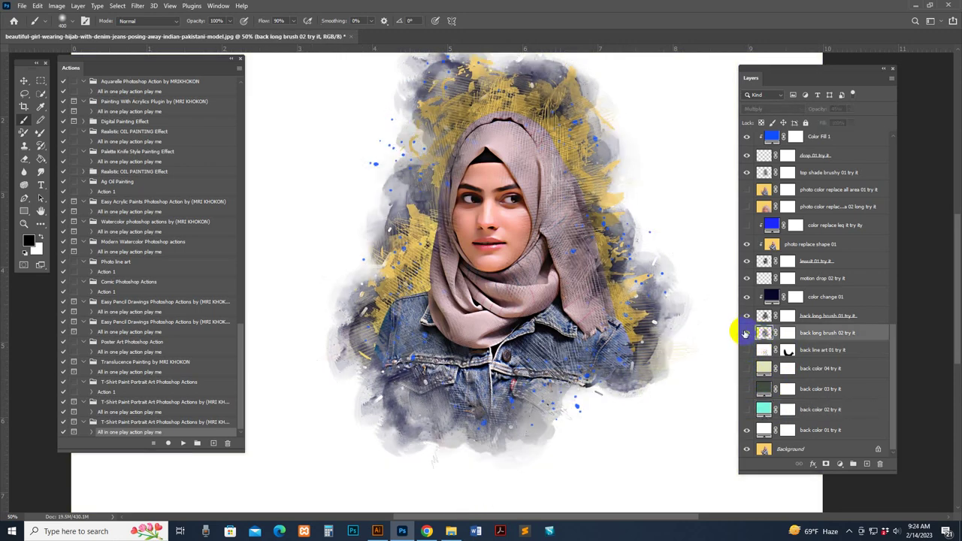
{"action": "left_click", "coordinate": [746, 333]}
{"action": "left_click", "coordinate": [762, 316]}
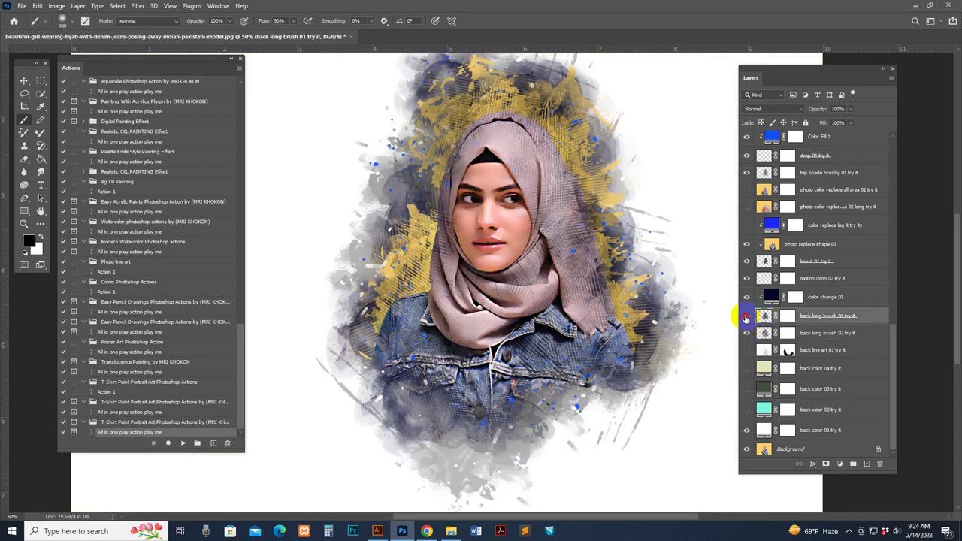
{"action": "left_click", "coordinate": [746, 316]}
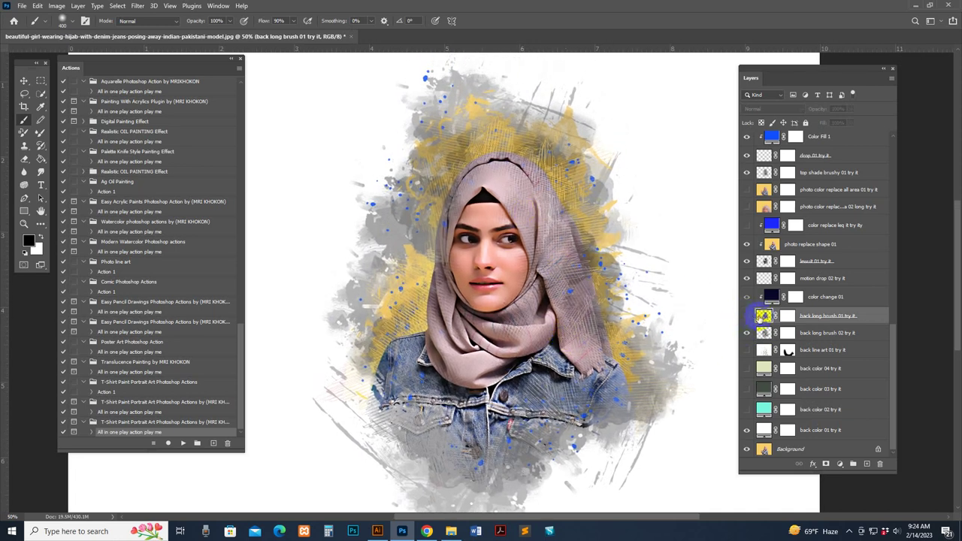
{"action": "left_click", "coordinate": [748, 317]}
Step: Show the "color change 01" fill layer and recolour it to blue 0c2ccc
{"action": "left_click", "coordinate": [775, 297]}
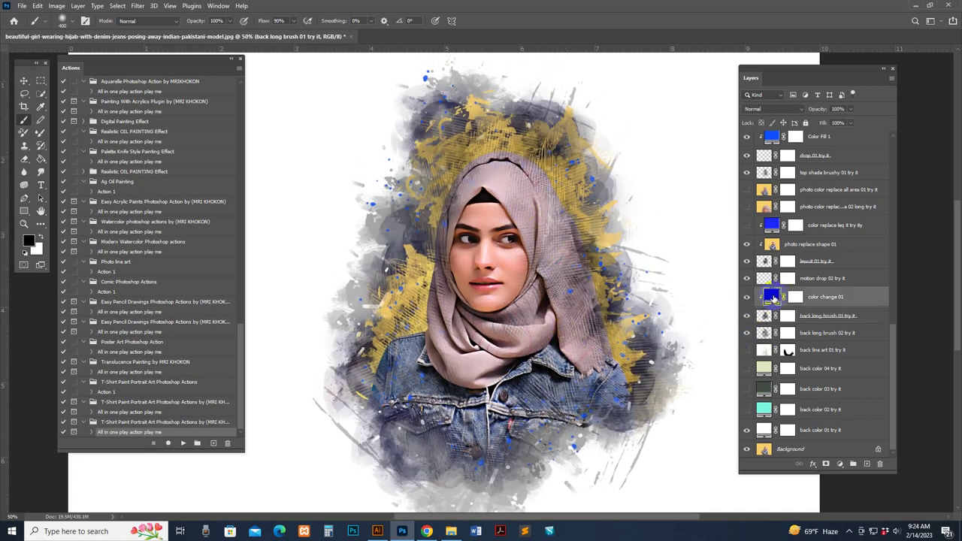
{"action": "double_click", "coordinate": [772, 298]}
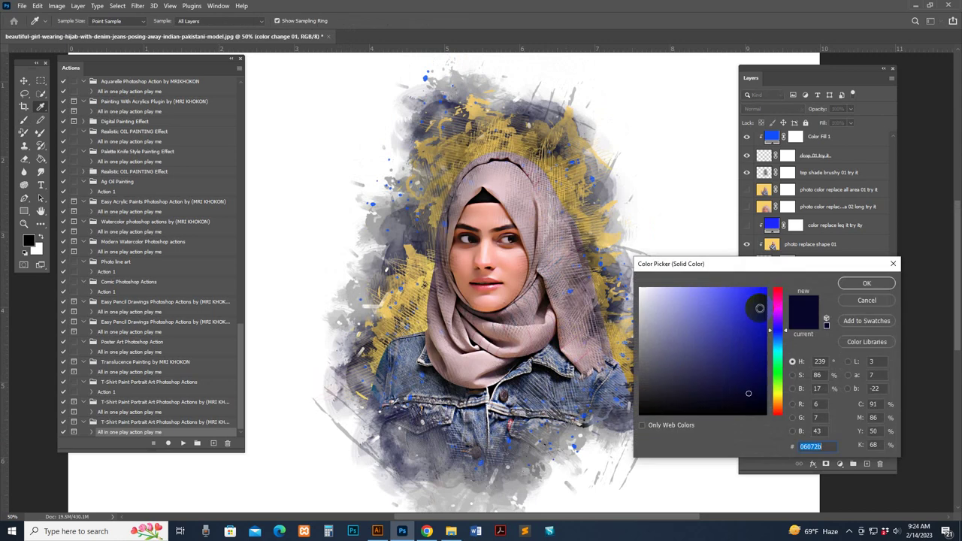
{"action": "left_click", "coordinate": [760, 313]}
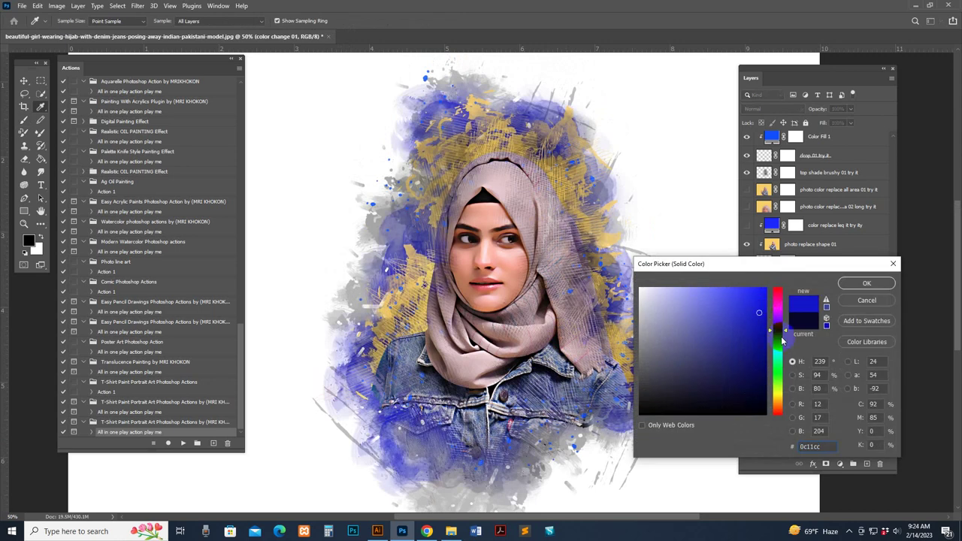
{"action": "mouse_move", "coordinate": [780, 332]}
{"action": "left_mouse_down"}
{"action": "mouse_move", "coordinate": [778, 407]}
{"action": "mouse_move", "coordinate": [777, 294]}
{"action": "mouse_move", "coordinate": [774, 351]}
{"action": "mouse_move", "coordinate": [772, 340]}
{"action": "left_mouse_up"}
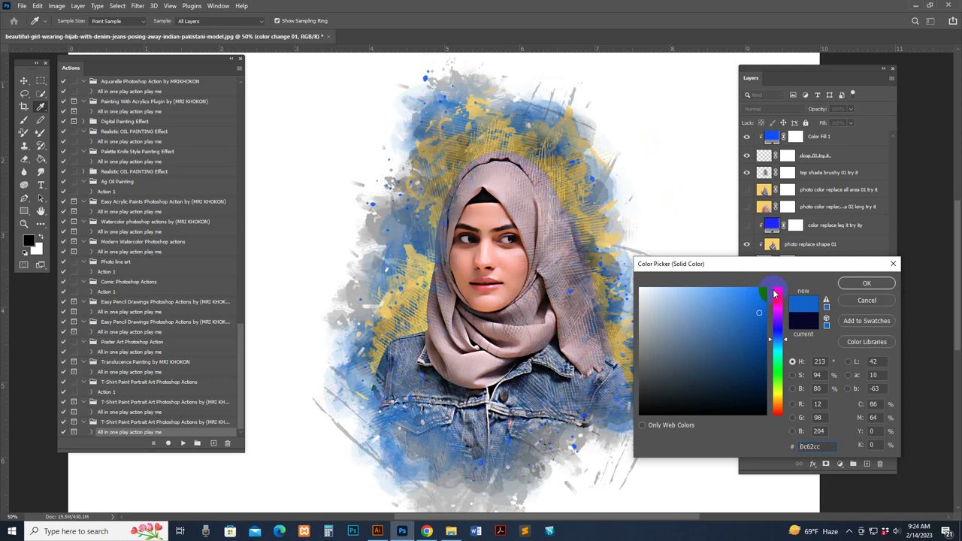
{"action": "left_click_drag", "start_coordinate": [787, 342], "coordinate": [776, 328]}
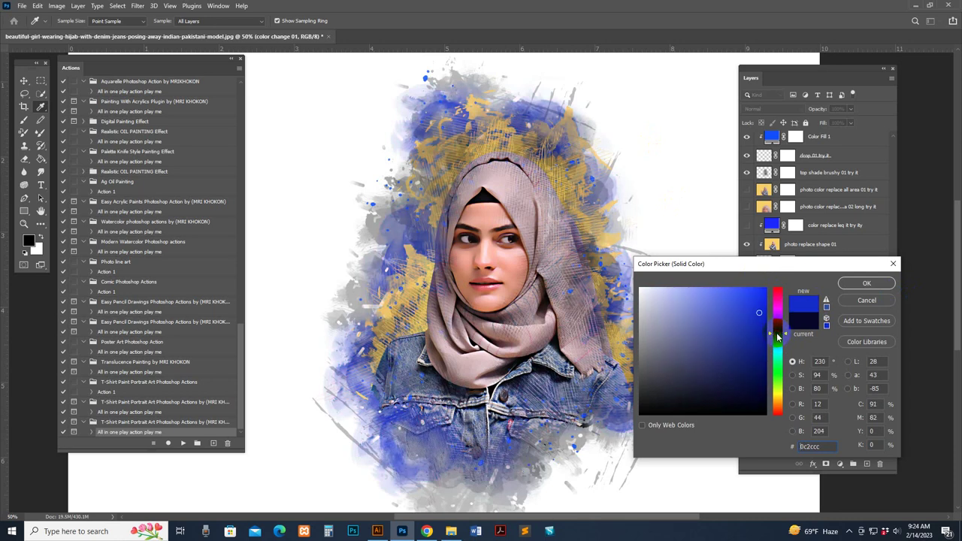
{"action": "left_click", "coordinate": [849, 279]}
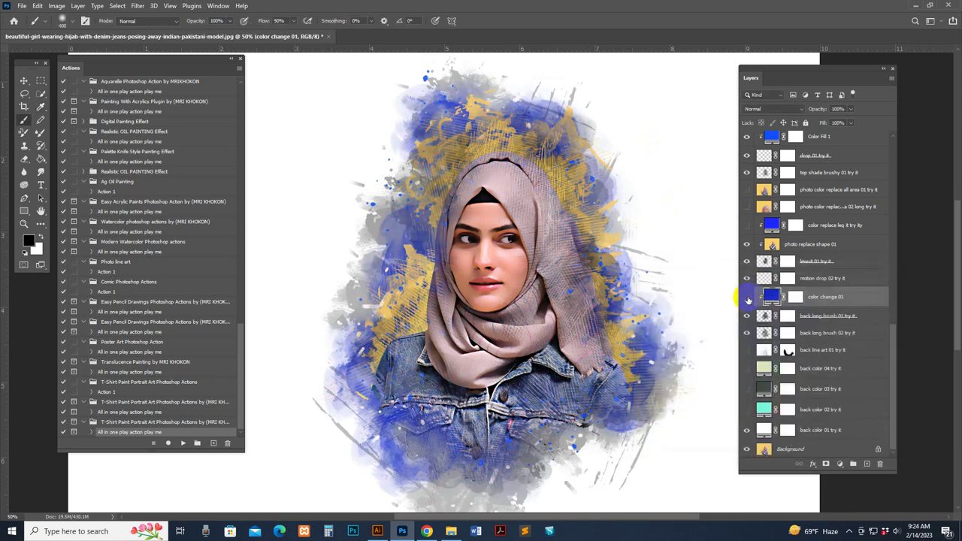
Step: Toggle the "color change 01" layer to compare its effect, leave it visible, and set its fill to neutral grey 6e6e6e
{"action": "left_click", "coordinate": [747, 299]}
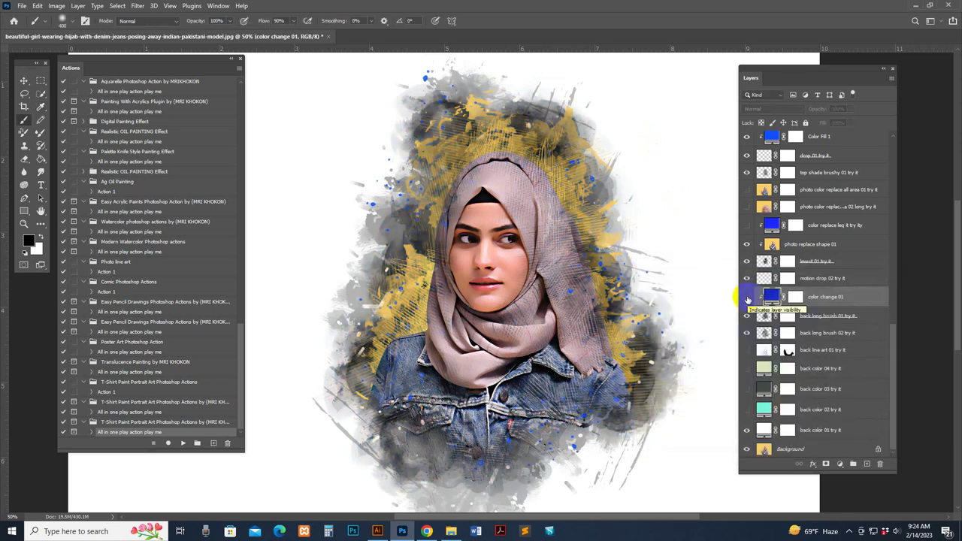
{"action": "left_click", "coordinate": [748, 299]}
{"action": "double_click", "coordinate": [770, 298]}
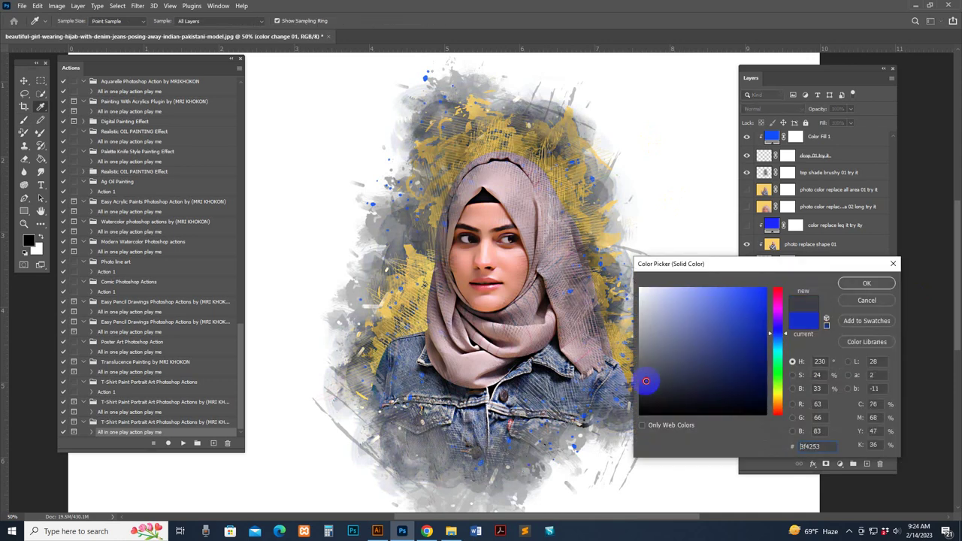
{"action": "left_click", "coordinate": [603, 402]}
{"action": "left_click", "coordinate": [615, 331]}
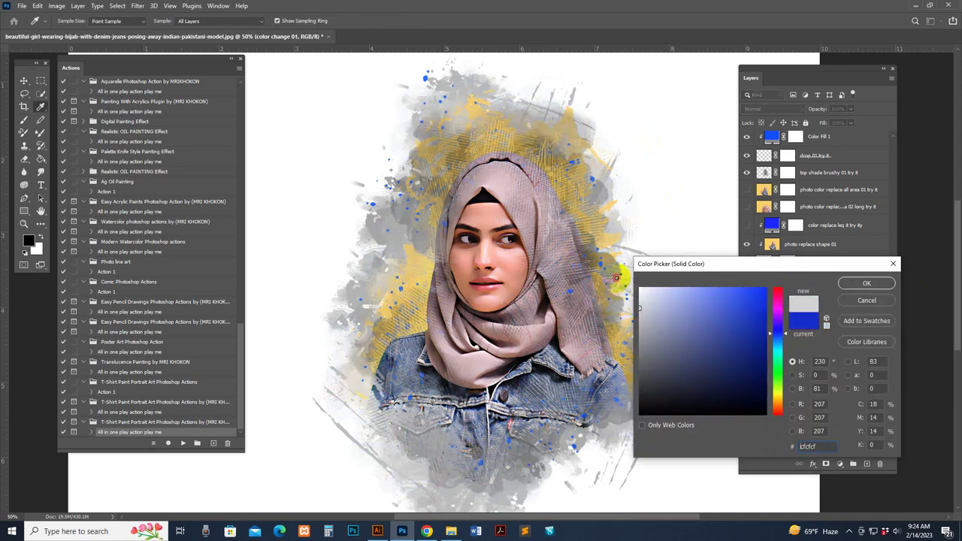
{"action": "left_click", "coordinate": [631, 324]}
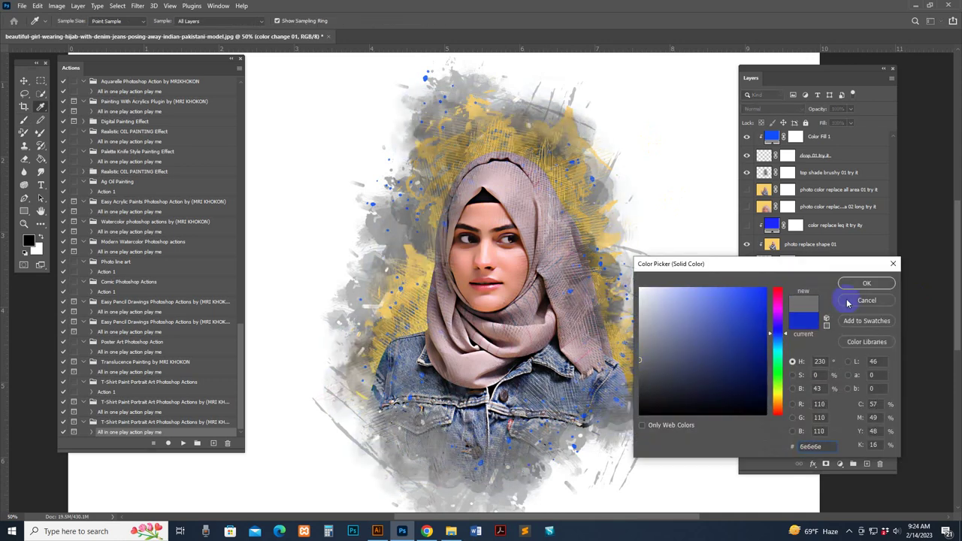
{"action": "left_click", "coordinate": [867, 283]}
Step: Toggle the "motion drop 02 try it" layer repeatedly to compare the artwork with and without it, leaving it visible
{"action": "left_click", "coordinate": [763, 278]}
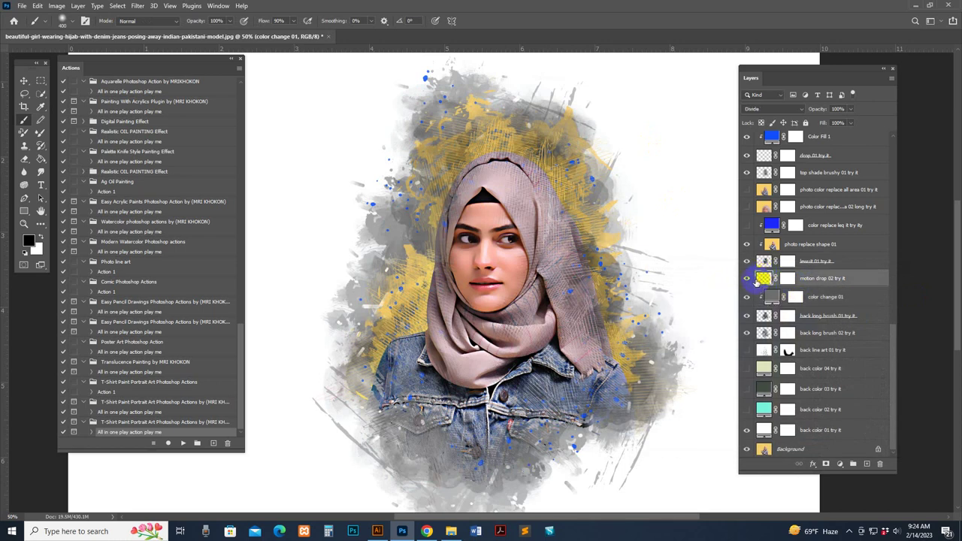
{"action": "left_click", "coordinate": [746, 279]}
{"action": "left_click", "coordinate": [747, 280]}
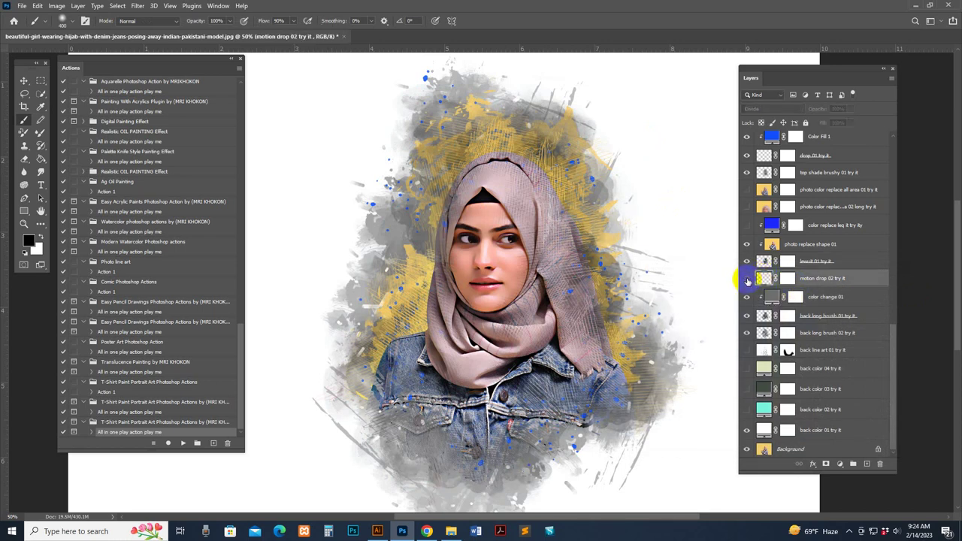
{"action": "left_click", "coordinate": [747, 280]}
{"action": "left_click", "coordinate": [747, 280]}
{"action": "left_click", "coordinate": [748, 280]}
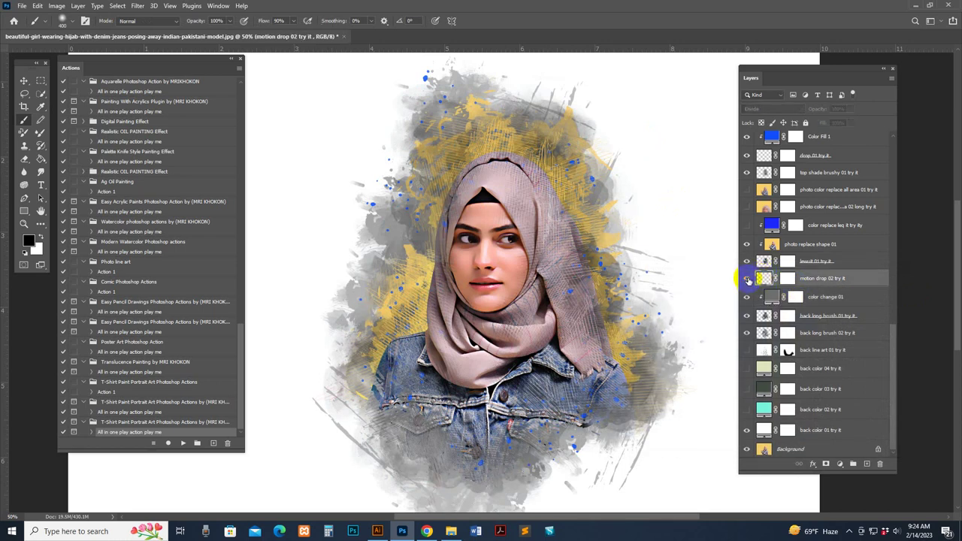
{"action": "left_click", "coordinate": [748, 279]}
Step: Mask out the "motion drop 02 try it" marks on the hijab beside the cheek using a black brush reduced to 175 px
{"action": "left_click", "coordinate": [789, 278]}
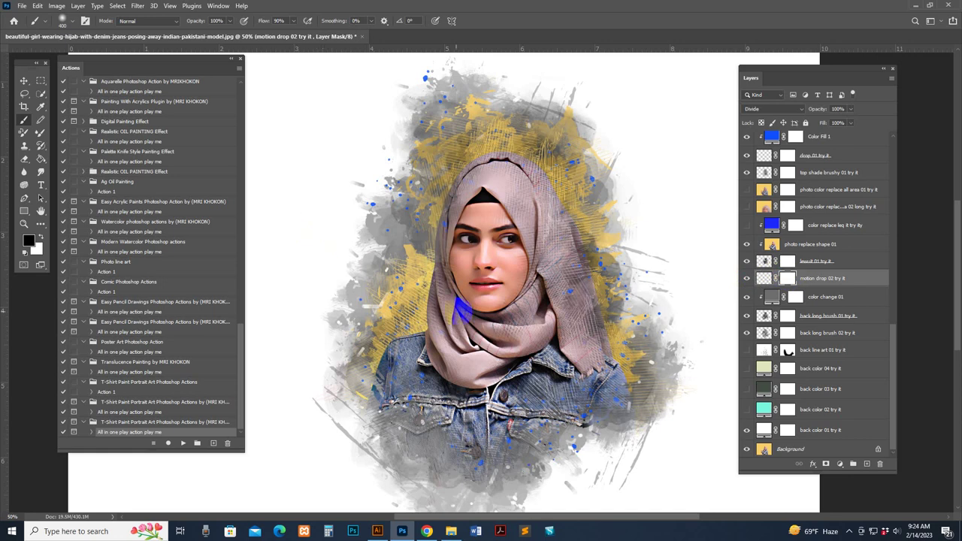
{"action": "key", "text": "["}
{"action": "left_click", "coordinate": [790, 279]}
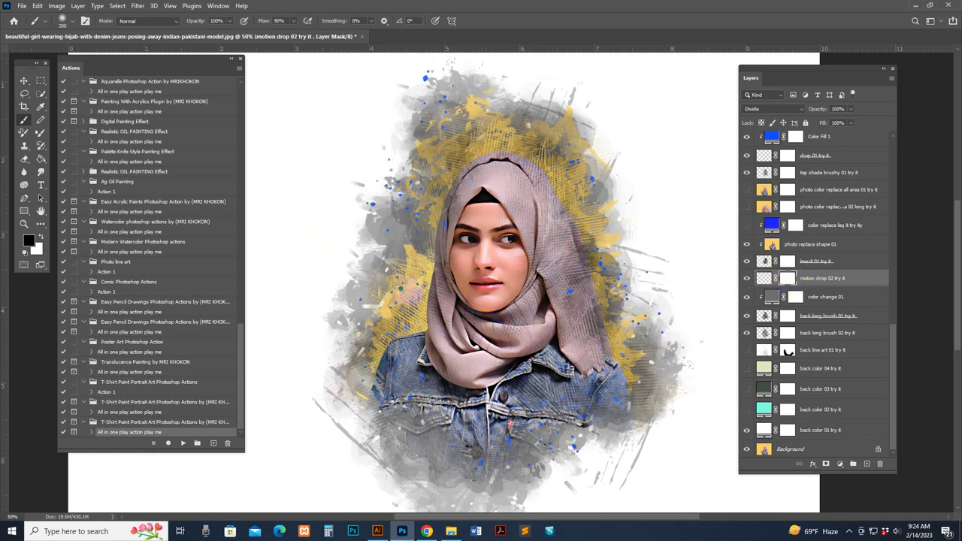
{"action": "left_click_drag", "start_coordinate": [448, 273], "coordinate": [448, 286]}
Step: Toggle the "lewuit 01 try it" layer to compare its effect, leaving it visible, and select the "photo replace shape 01" layer
{"action": "left_click", "coordinate": [764, 261]}
{"action": "left_click", "coordinate": [747, 261]}
{"action": "left_click", "coordinate": [746, 262]}
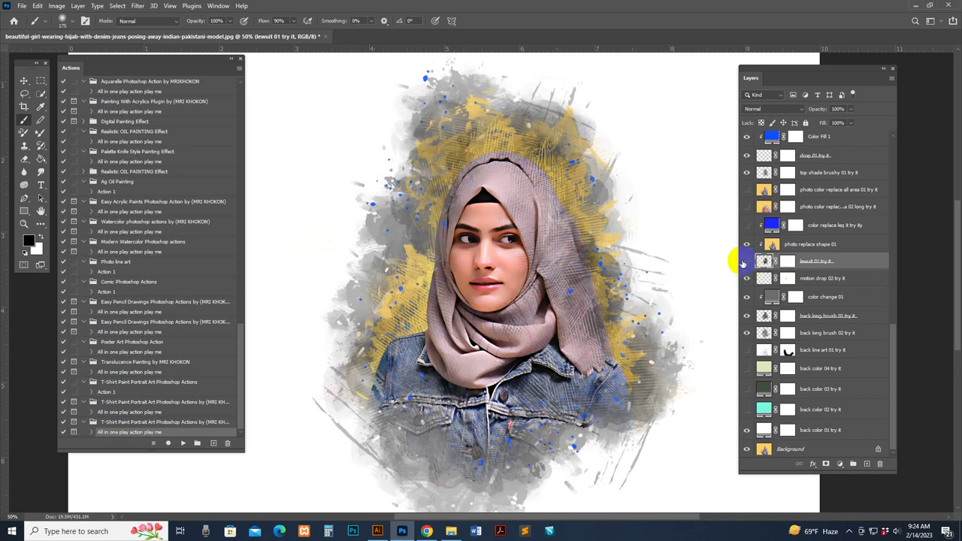
{"action": "left_click", "coordinate": [746, 260]}
{"action": "left_click", "coordinate": [746, 261]}
{"action": "left_click", "coordinate": [795, 245]}
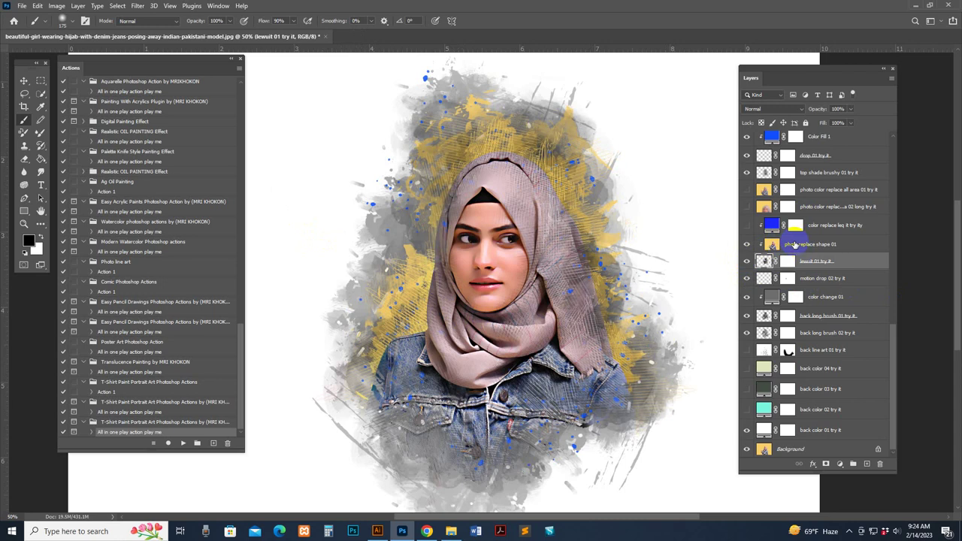
{"action": "left_click", "coordinate": [794, 245]}
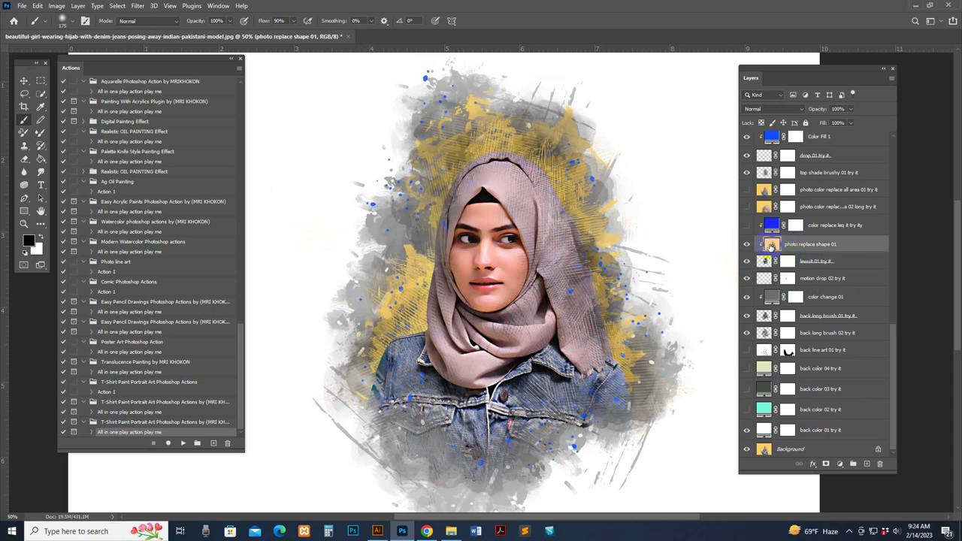
Step: Show the "color replace leq it try ity" layer, recolour its fill to bright green 76ff12, and hide the layer again
{"action": "left_click", "coordinate": [773, 226]}
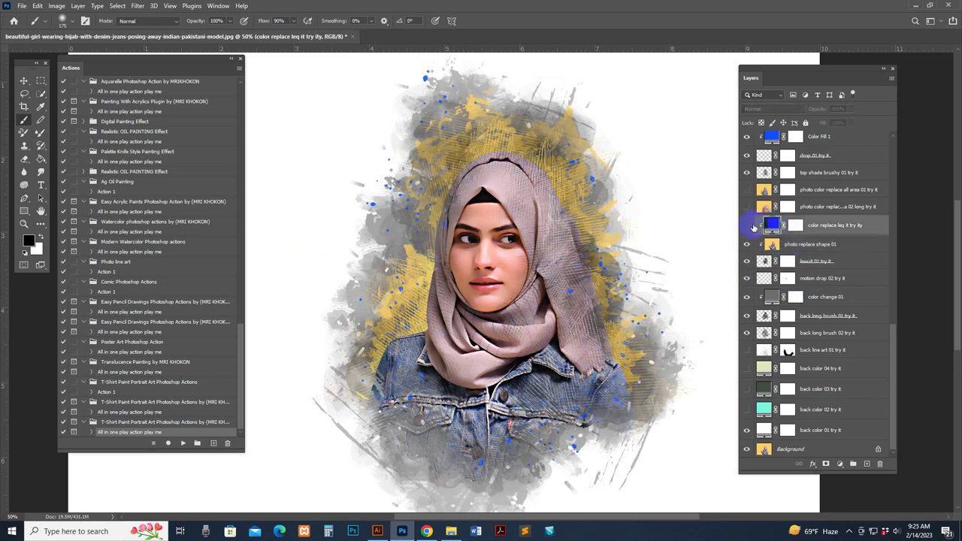
{"action": "left_click", "coordinate": [748, 225]}
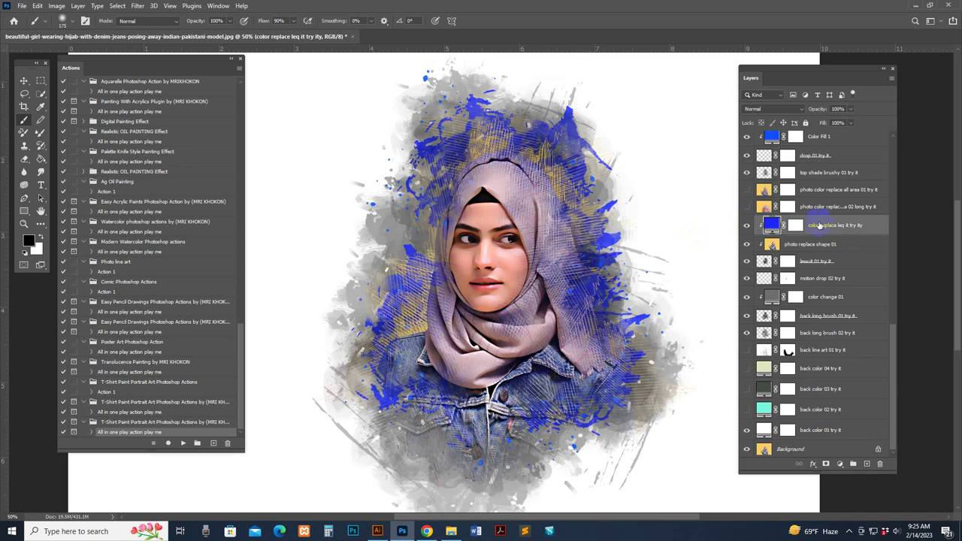
{"action": "double_click", "coordinate": [771, 224]}
{"action": "left_click_drag", "start_coordinate": [778, 329], "coordinate": [782, 288]}
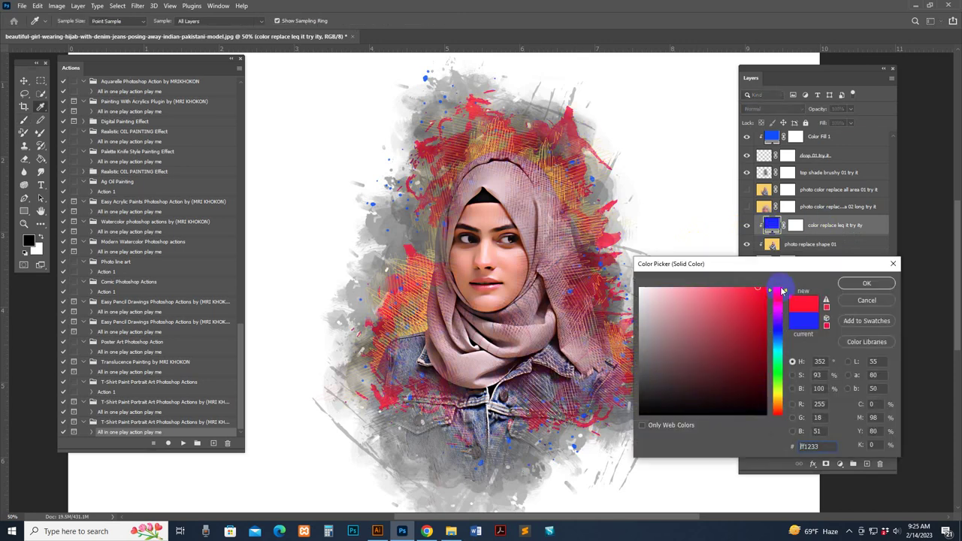
{"action": "left_click", "coordinate": [779, 367]}
{"action": "mouse_move", "coordinate": [781, 390]}
{"action": "left_mouse_down"}
{"action": "mouse_move", "coordinate": [779, 413]}
{"action": "mouse_move", "coordinate": [775, 382]}
{"action": "left_mouse_up"}
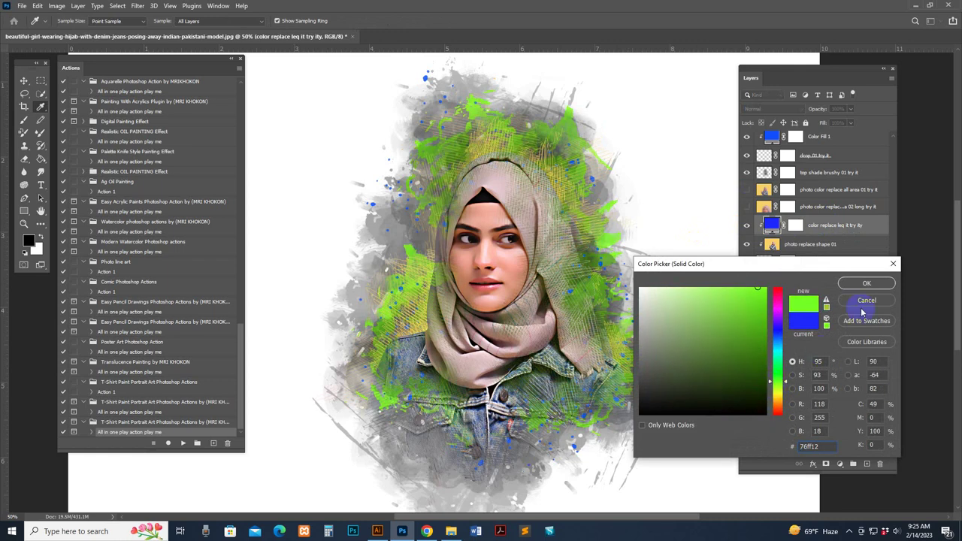
{"action": "left_click", "coordinate": [868, 284]}
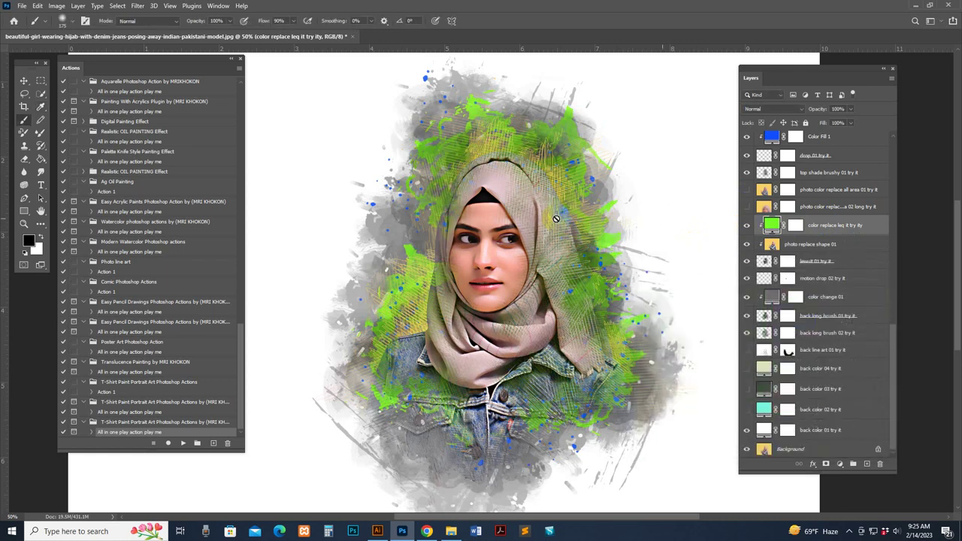
{"action": "left_click", "coordinate": [748, 227]}
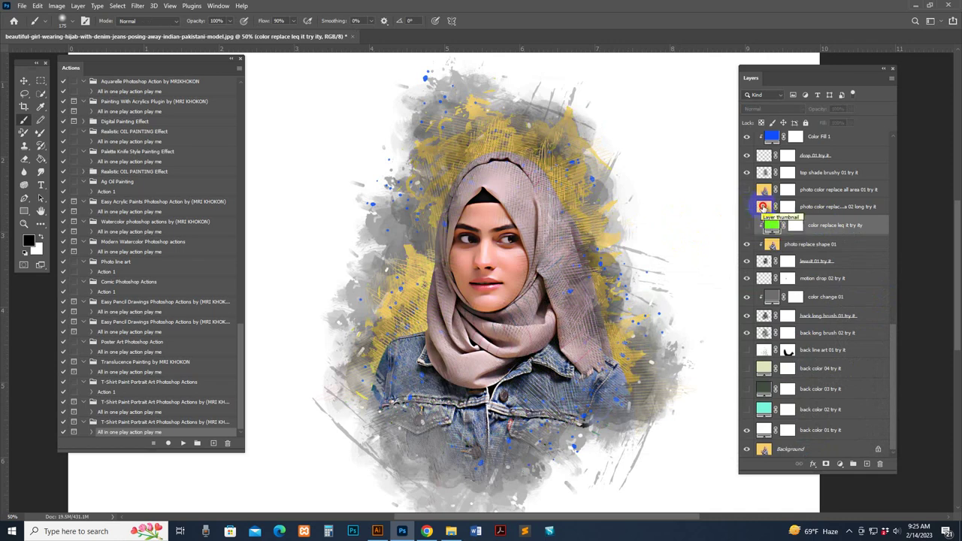
Step: Preview "photo color replace all area 02 long try it", add "photo color replace all area 01 try it", and hide the 02 layer
{"action": "left_click", "coordinate": [758, 208]}
{"action": "left_click", "coordinate": [747, 207]}
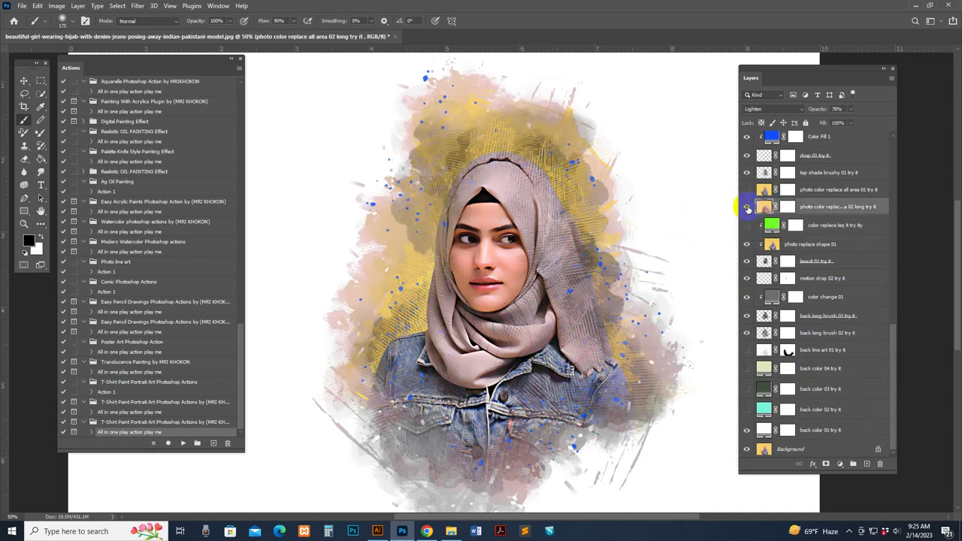
{"action": "left_click", "coordinate": [748, 208]}
{"action": "left_click", "coordinate": [747, 207]}
{"action": "left_click", "coordinate": [763, 190]}
{"action": "left_click", "coordinate": [747, 190]}
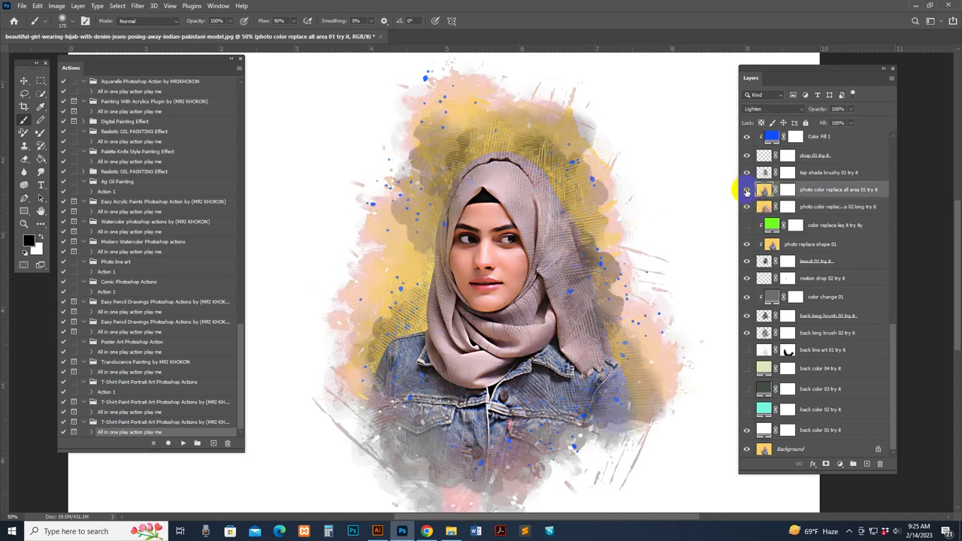
{"action": "left_click", "coordinate": [764, 208]}
{"action": "left_click", "coordinate": [747, 207]}
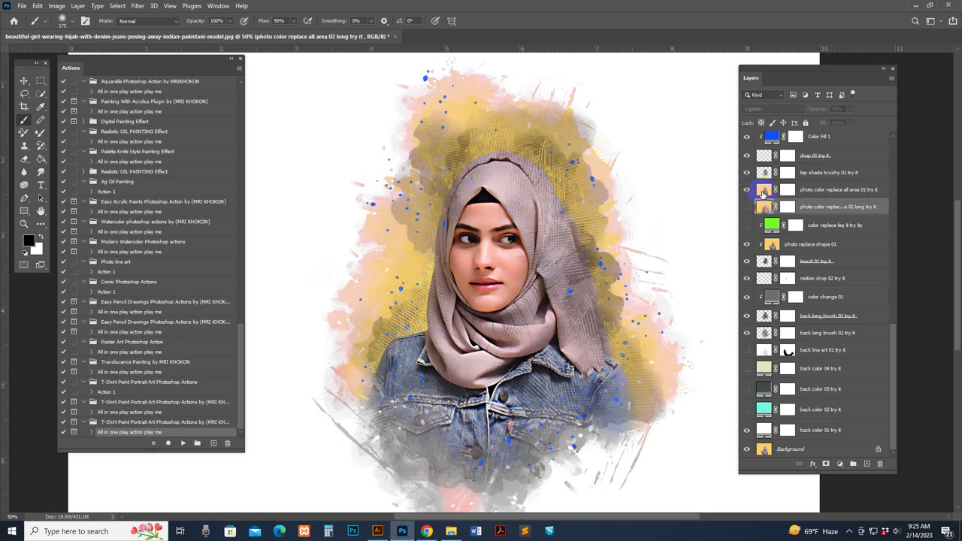
Step: Compare the "photo color replace all area" 01 and 02 layers by toggling each in turn, leaving both hidden
{"action": "left_click", "coordinate": [761, 190]}
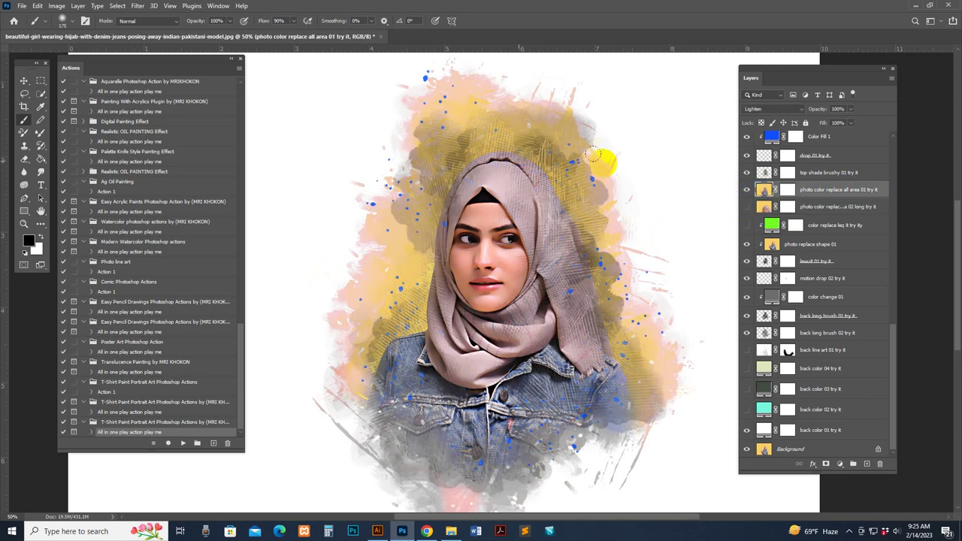
{"action": "left_click", "coordinate": [747, 190]}
{"action": "left_click", "coordinate": [747, 190]}
{"action": "left_click", "coordinate": [748, 190]}
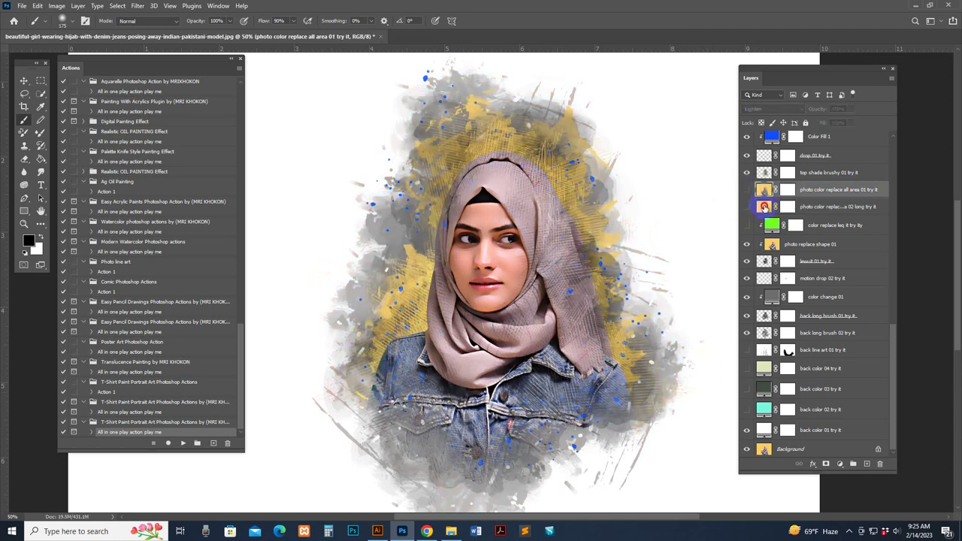
{"action": "left_click", "coordinate": [765, 208]}
{"action": "left_click", "coordinate": [748, 208]}
{"action": "left_click", "coordinate": [748, 207]}
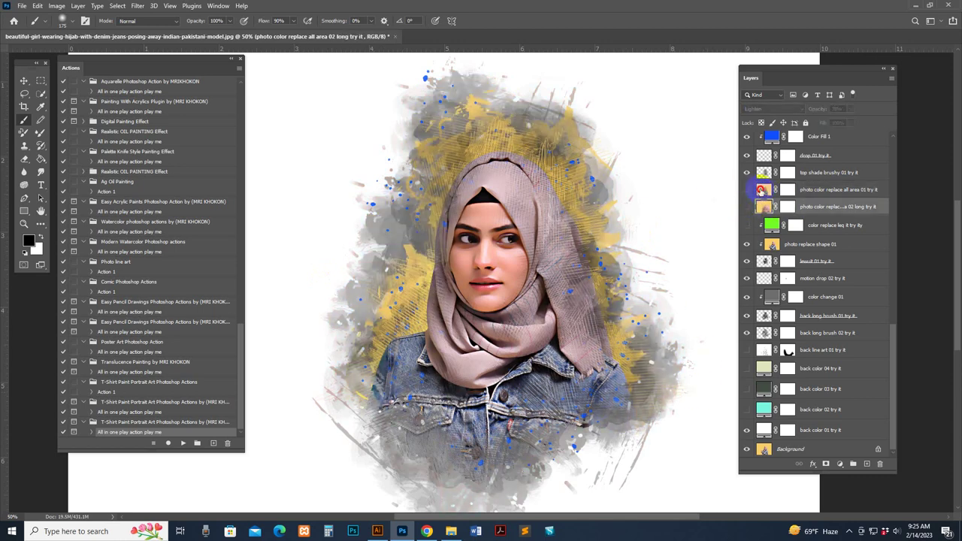
{"action": "left_click", "coordinate": [763, 190]}
{"action": "left_click", "coordinate": [747, 189]}
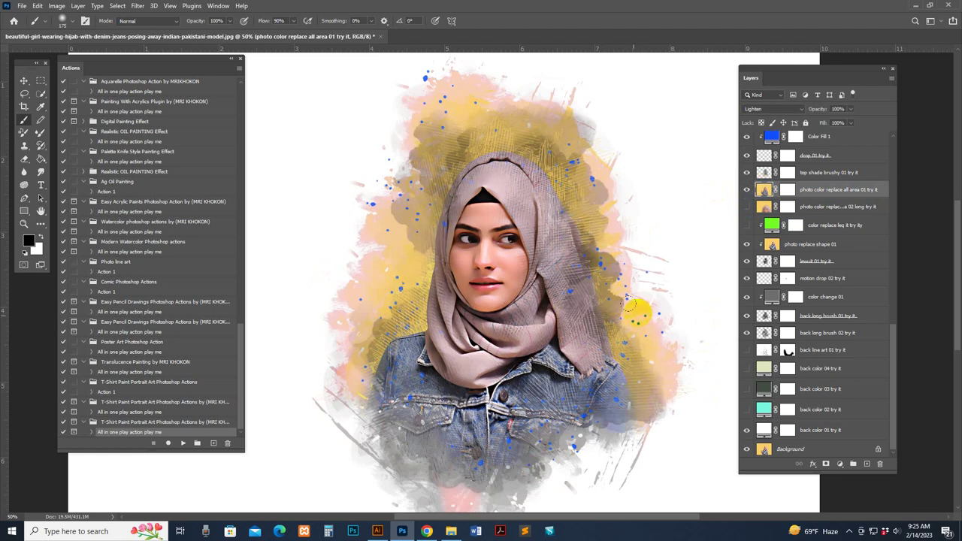
{"action": "left_click", "coordinate": [748, 189]}
Step: Toggle the "top shade brushy 01 try it" layer to compare the shading, leaving it visible
{"action": "left_click", "coordinate": [763, 172]}
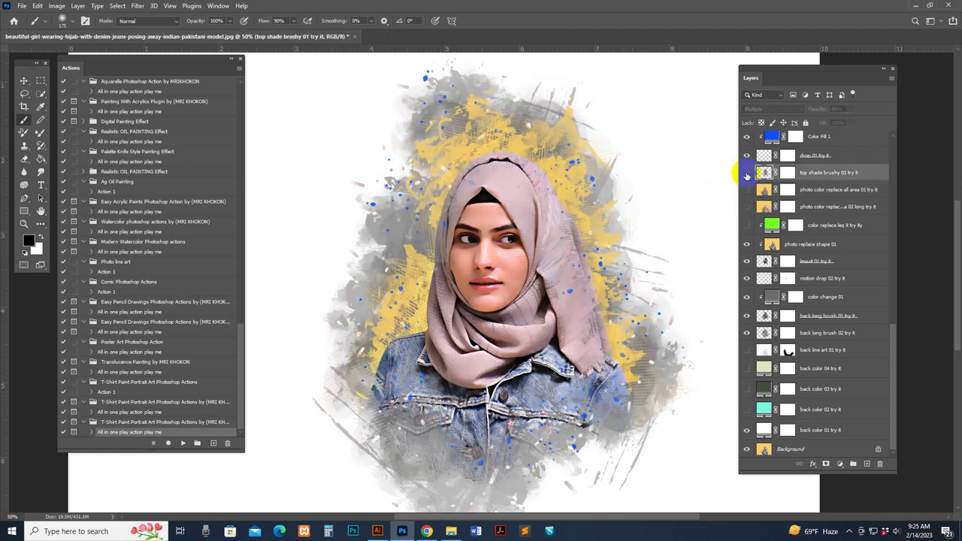
{"action": "left_click", "coordinate": [747, 174]}
{"action": "left_click", "coordinate": [746, 174]}
{"action": "left_click", "coordinate": [747, 175]}
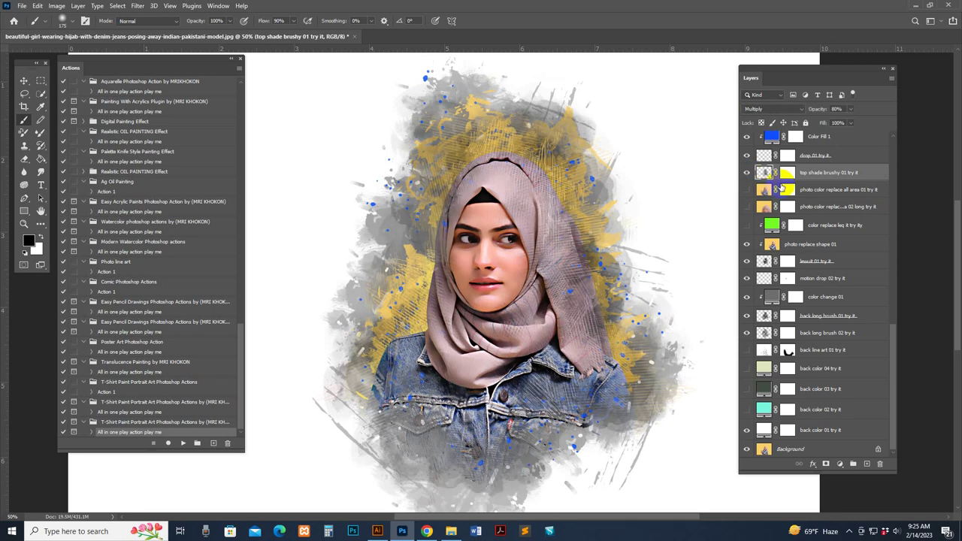
Step: Recolour the "Color Fill 1" layer clipped to "drop 01 try it" to the bright green 00ff90
{"action": "scroll", "coordinate": [764, 226], "scroll_direction": "up", "scroll_amount": 4}
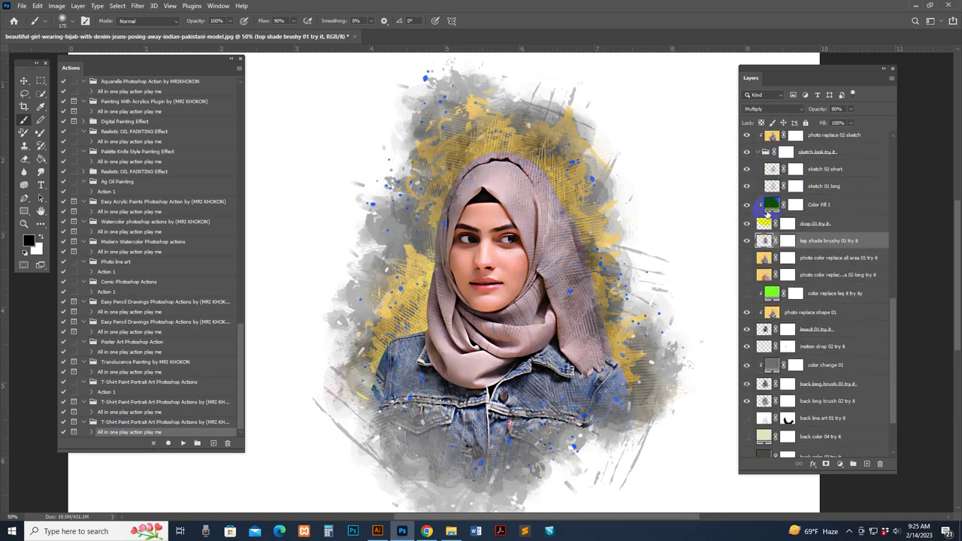
{"action": "left_click", "coordinate": [763, 223]}
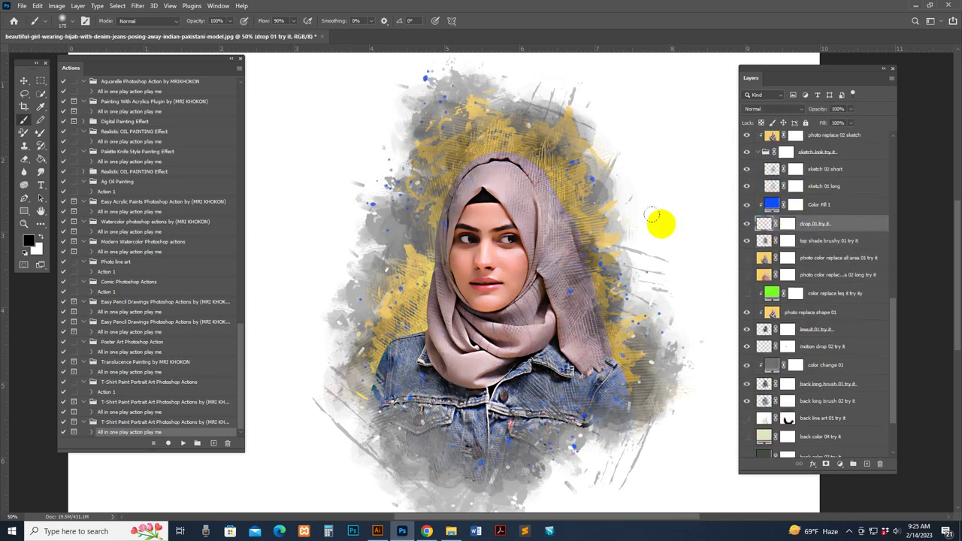
{"action": "double_click", "coordinate": [769, 204]}
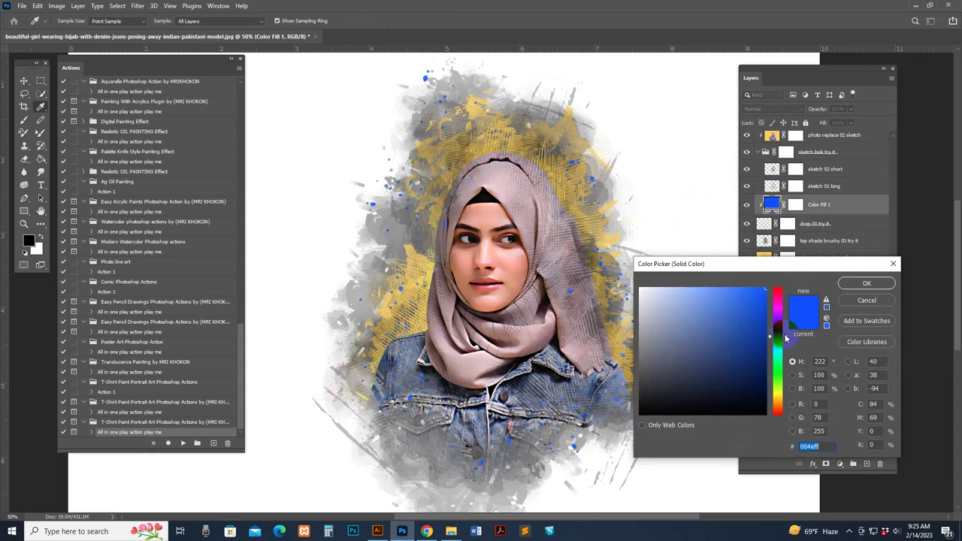
{"action": "left_click", "coordinate": [777, 356]}
{"action": "left_click_drag", "start_coordinate": [774, 387], "coordinate": [778, 361]}
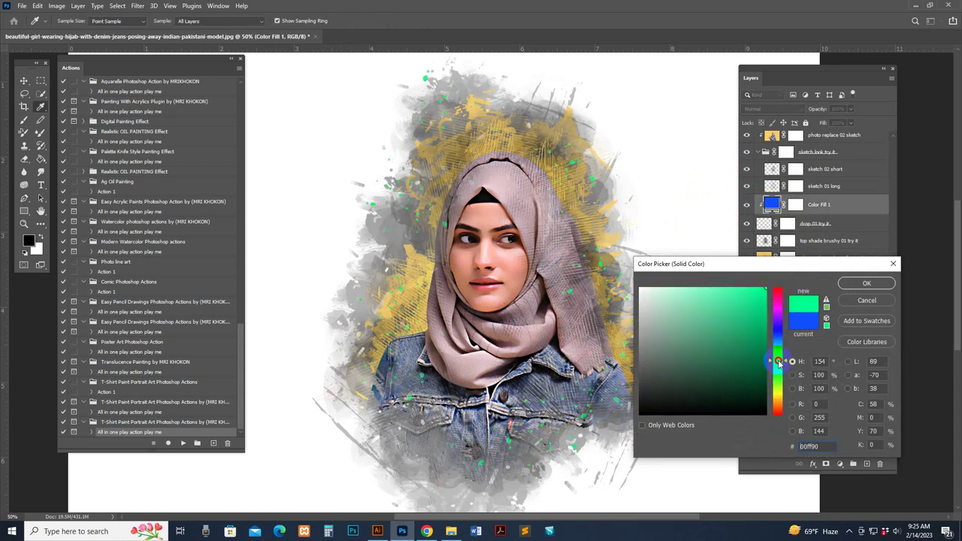
{"action": "left_click", "coordinate": [867, 283]}
Step: Toggle the "sketch 02 short" layer to compare its strokes, leaving it visible
{"action": "scroll", "coordinate": [819, 204], "scroll_direction": "up", "scroll_amount": 3}
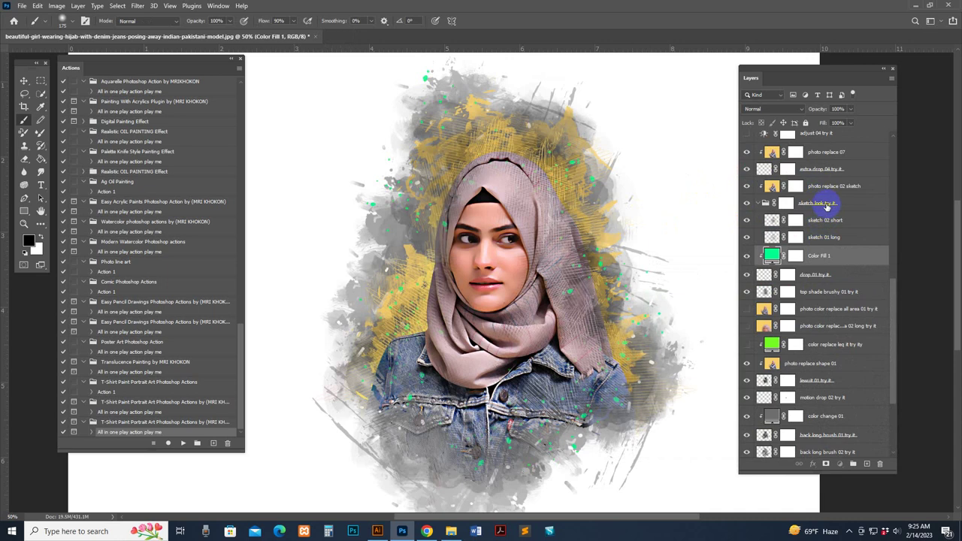
{"action": "left_click", "coordinate": [828, 219]}
{"action": "left_click", "coordinate": [748, 220]}
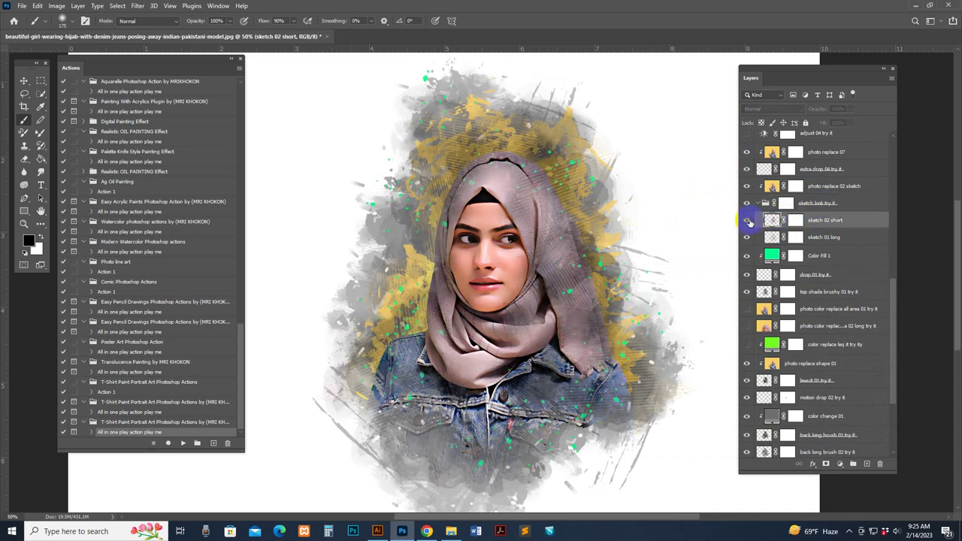
{"action": "left_click", "coordinate": [748, 221]}
{"action": "left_click", "coordinate": [747, 220]}
{"action": "left_click", "coordinate": [748, 220]}
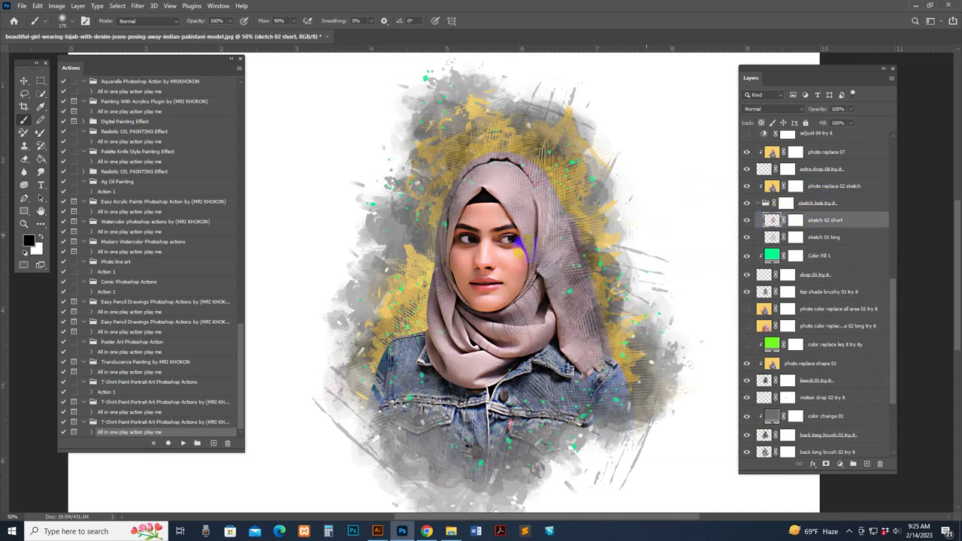
Step: Paint with black directly on the "sketch 02 short" layer over the face, neck folds and front edges of the scarf
{"action": "key", "text": "z"}
{"action": "left_click", "coordinate": [545, 241]}
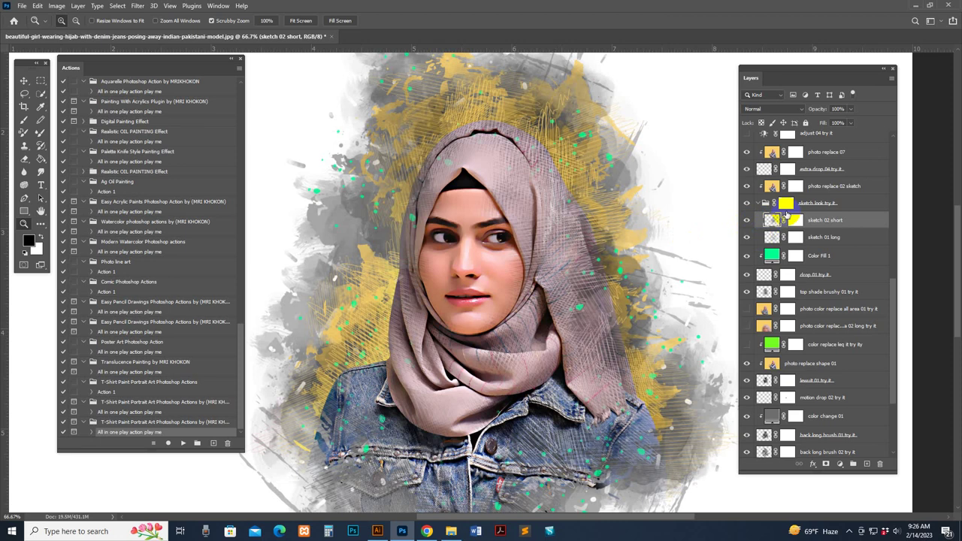
{"action": "left_click_drag", "start_coordinate": [768, 223], "coordinate": [797, 225]}
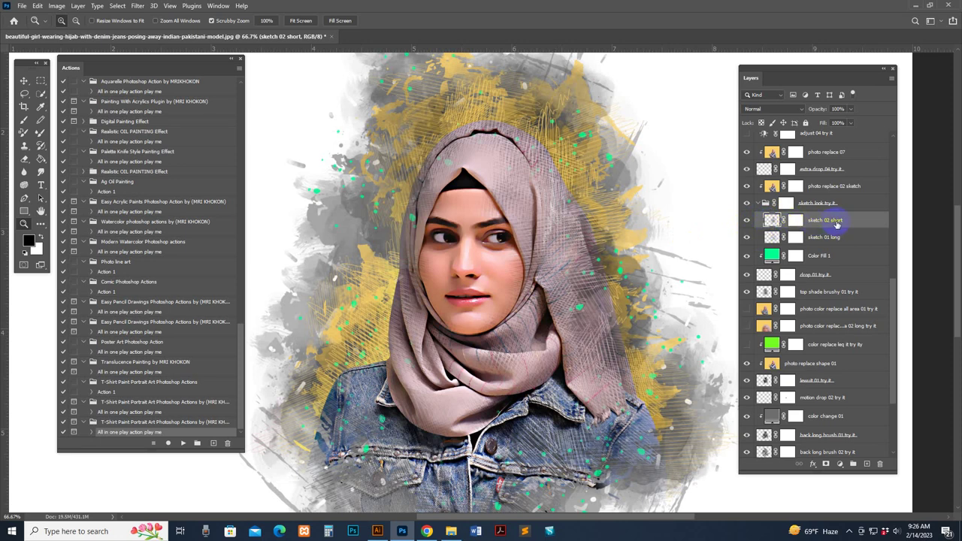
{"action": "left_click", "coordinate": [507, 262]}
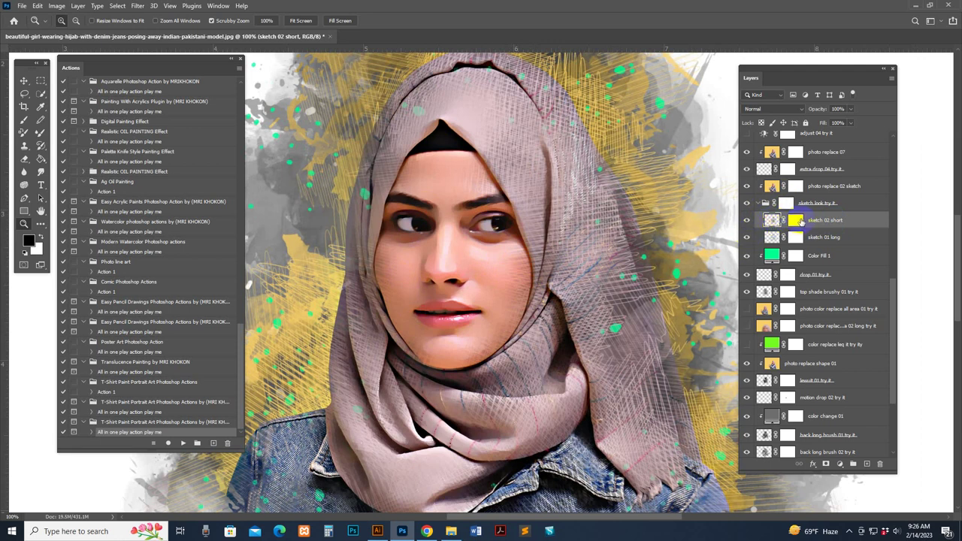
{"action": "left_click", "coordinate": [24, 119]}
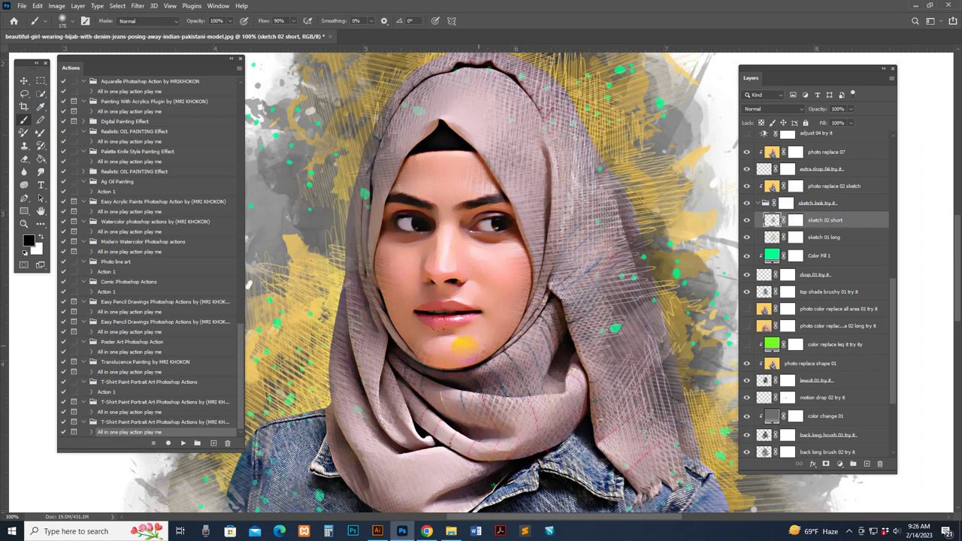
{"action": "left_click", "coordinate": [409, 288]}
{"action": "mouse_move", "coordinate": [403, 247]}
{"action": "left_mouse_down"}
{"action": "mouse_move", "coordinate": [477, 179]}
{"action": "mouse_move", "coordinate": [441, 175]}
{"action": "left_mouse_up"}
{"action": "mouse_move", "coordinate": [426, 236]}
{"action": "left_mouse_down"}
{"action": "mouse_move", "coordinate": [512, 276]}
{"action": "mouse_move", "coordinate": [455, 268]}
{"action": "mouse_move", "coordinate": [426, 301]}
{"action": "mouse_move", "coordinate": [446, 338]}
{"action": "left_mouse_up"}
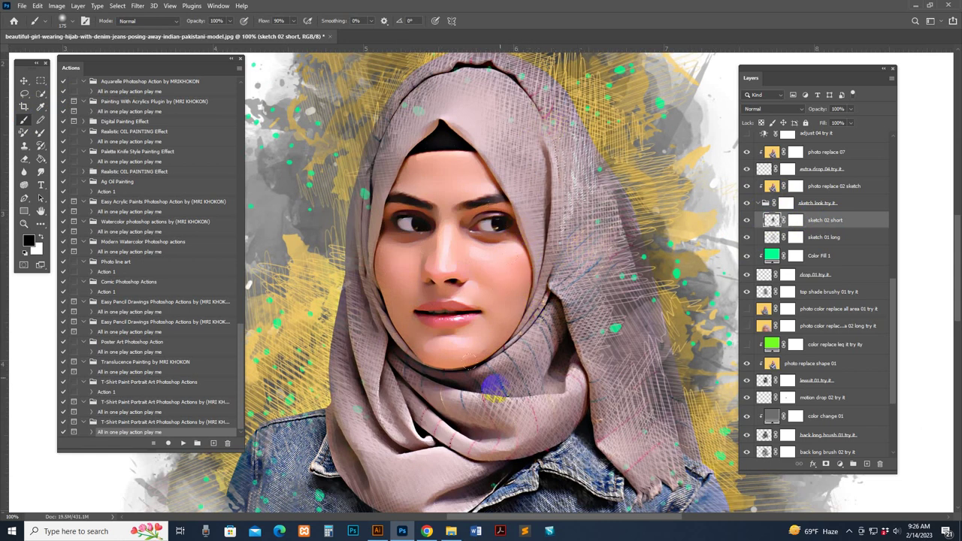
{"action": "mouse_move", "coordinate": [566, 285]}
{"action": "left_mouse_down"}
{"action": "mouse_move", "coordinate": [554, 357]}
{"action": "mouse_move", "coordinate": [499, 369]}
{"action": "mouse_move", "coordinate": [496, 399]}
{"action": "left_mouse_up"}
{"action": "left_click_drag", "start_coordinate": [388, 361], "coordinate": [388, 289]}
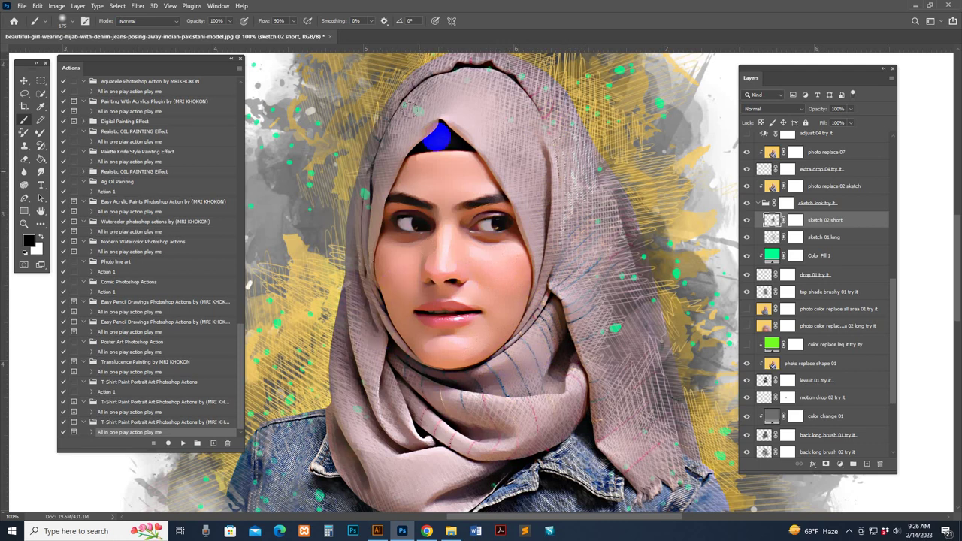
{"action": "left_click_drag", "start_coordinate": [521, 142], "coordinate": [496, 169]}
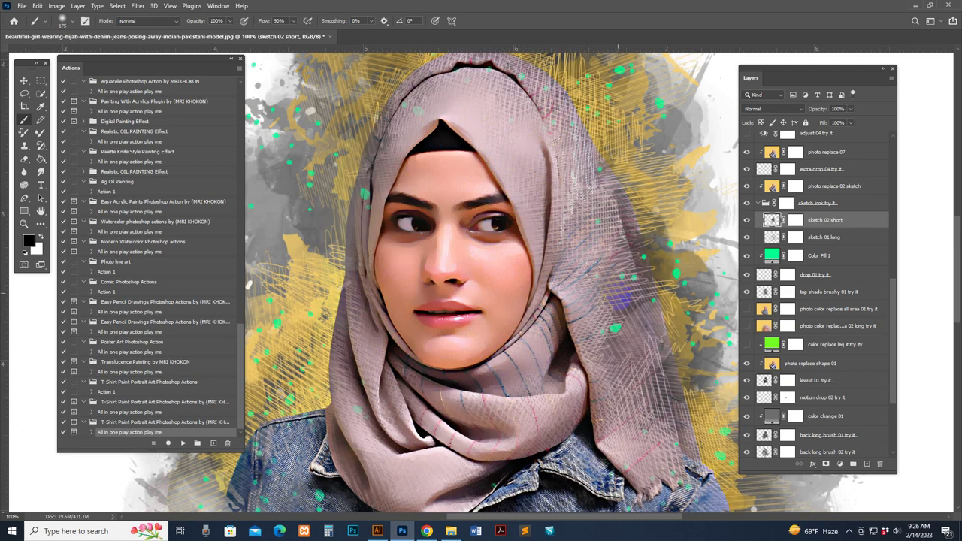
Step: Select the "sketch 02 short" layer mask and paint black strokes on it around the scarf and shoulder
{"action": "scroll", "coordinate": [580, 257], "scroll_direction": "down", "scroll_amount": 2}
{"action": "left_click", "coordinate": [43, 224]}
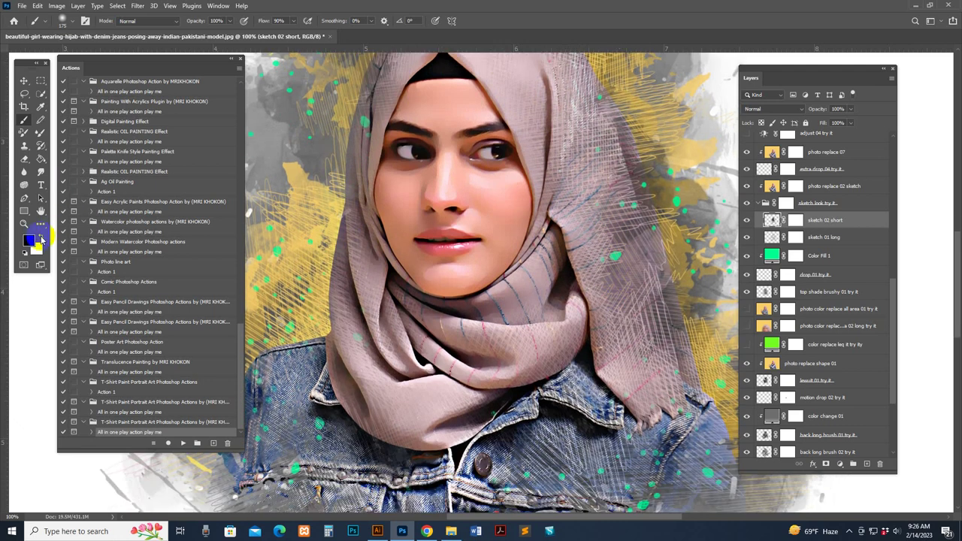
{"action": "key", "text": "d"}
{"action": "left_click", "coordinate": [98, 249]}
{"action": "left_click", "coordinate": [795, 221]}
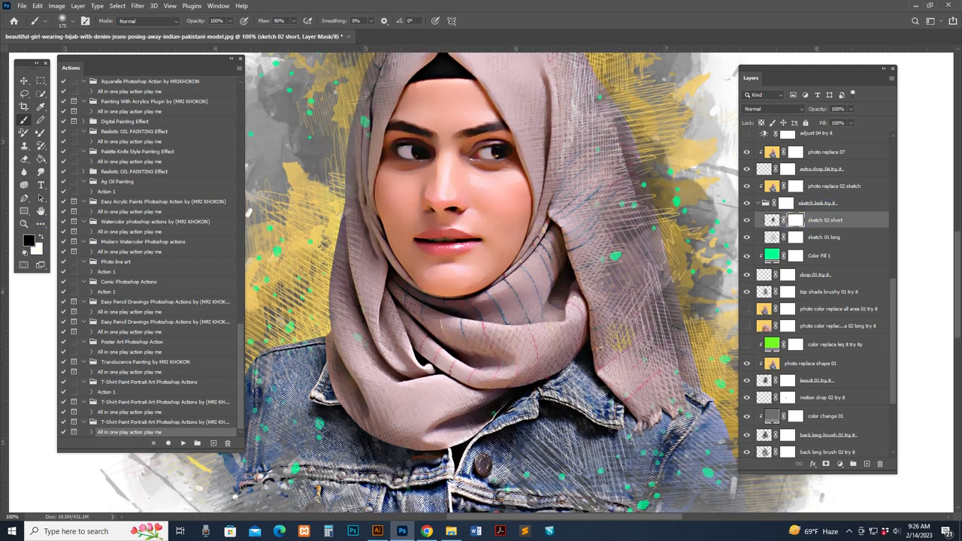
{"action": "left_click", "coordinate": [336, 351]}
{"action": "mouse_move", "coordinate": [310, 319]}
{"action": "left_mouse_down"}
{"action": "mouse_move", "coordinate": [324, 331]}
{"action": "mouse_move", "coordinate": [327, 271]}
{"action": "mouse_move", "coordinate": [257, 153]}
{"action": "left_mouse_up"}
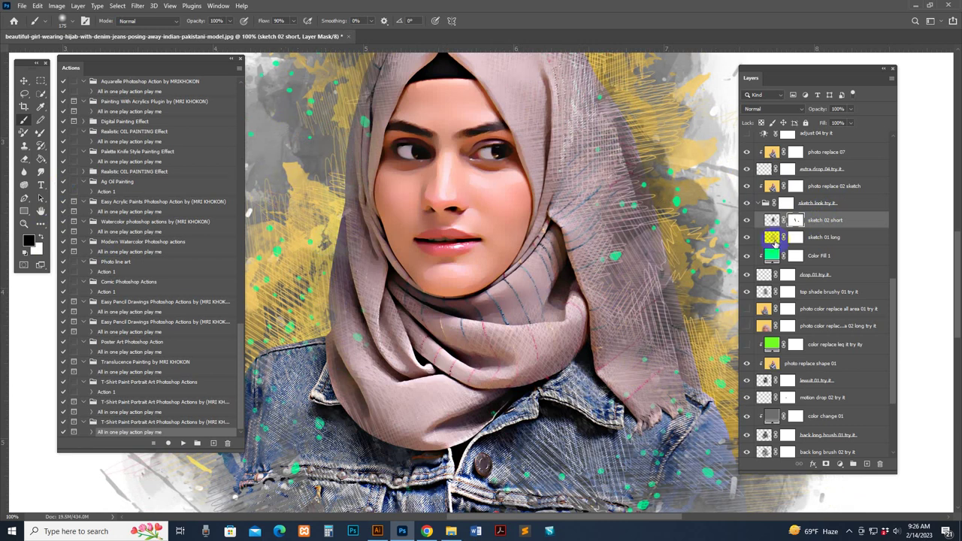
Step: Toggle the "sketch 01 long" layer to compare it, and paint black on its mask beside the scarf
{"action": "left_click", "coordinate": [756, 237]}
{"action": "left_click", "coordinate": [748, 238]}
{"action": "left_click", "coordinate": [749, 238]}
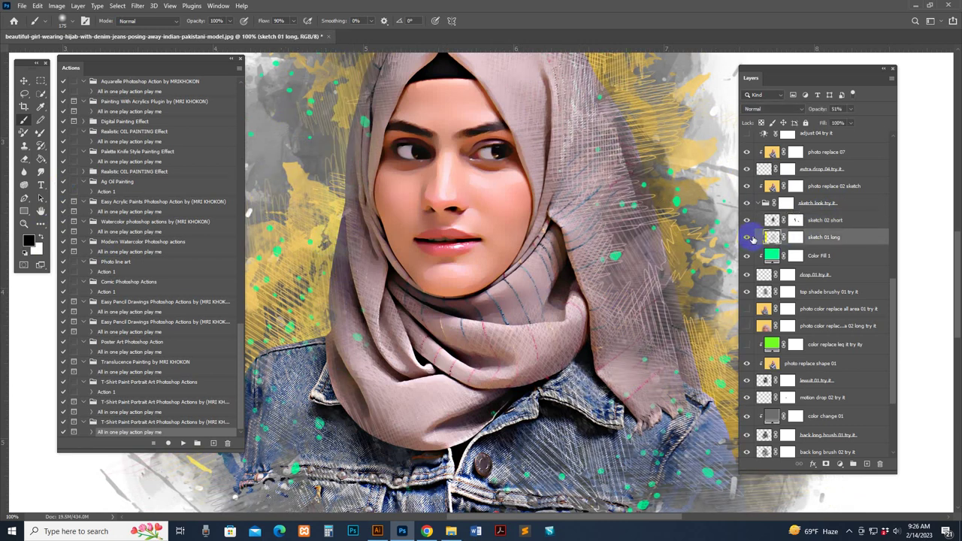
{"action": "left_click", "coordinate": [795, 237]}
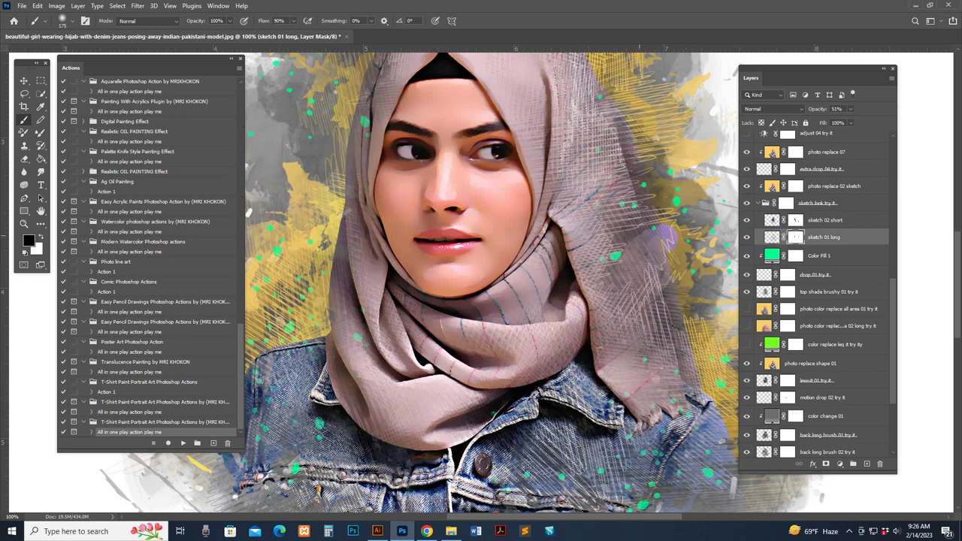
{"action": "scroll", "coordinate": [646, 240], "scroll_direction": "up", "scroll_amount": 2}
{"action": "scroll", "coordinate": [626, 271], "scroll_direction": "up", "scroll_amount": 2}
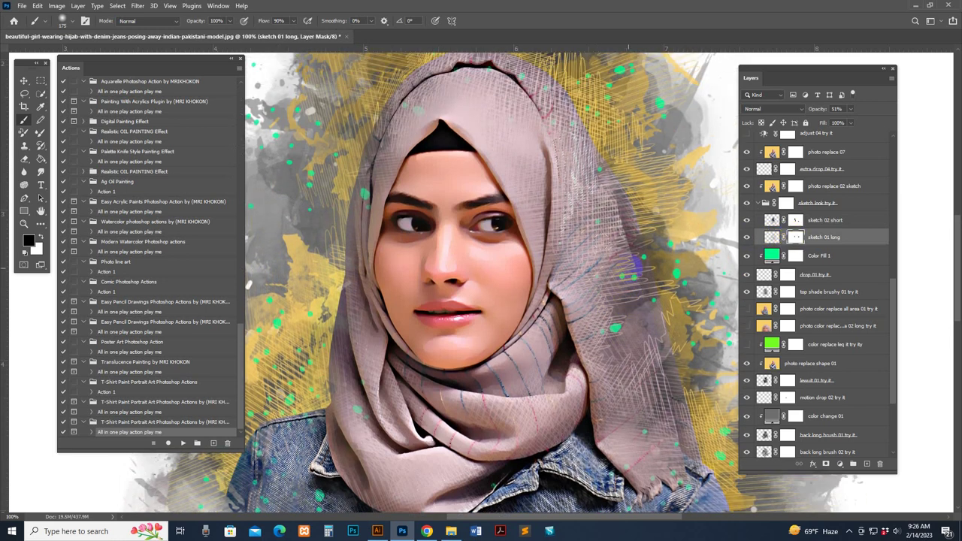
Step: Paint black on the "sketch look try it" group mask to hide sketch strokes around the top and side of the head
{"action": "key", "text": "ctrl+minus"}
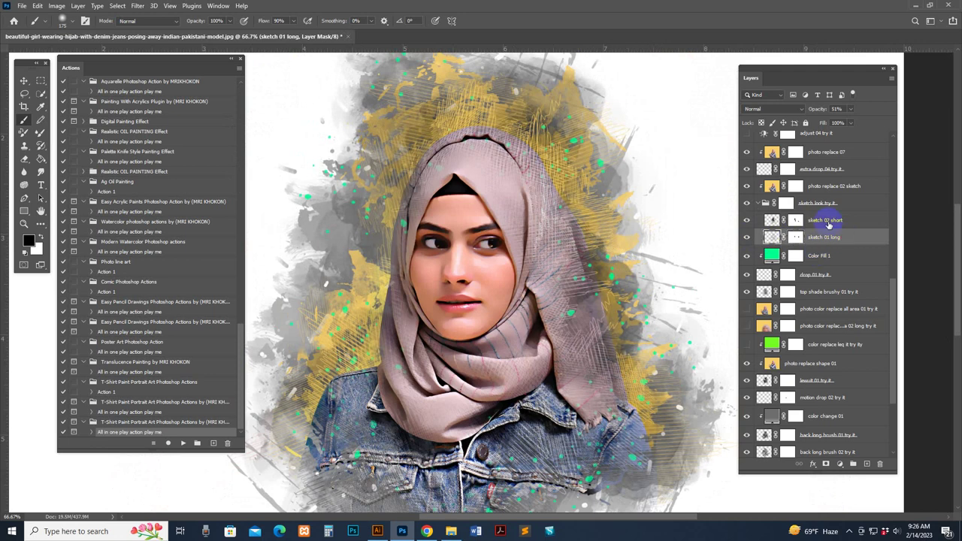
{"action": "left_click", "coordinate": [787, 203]}
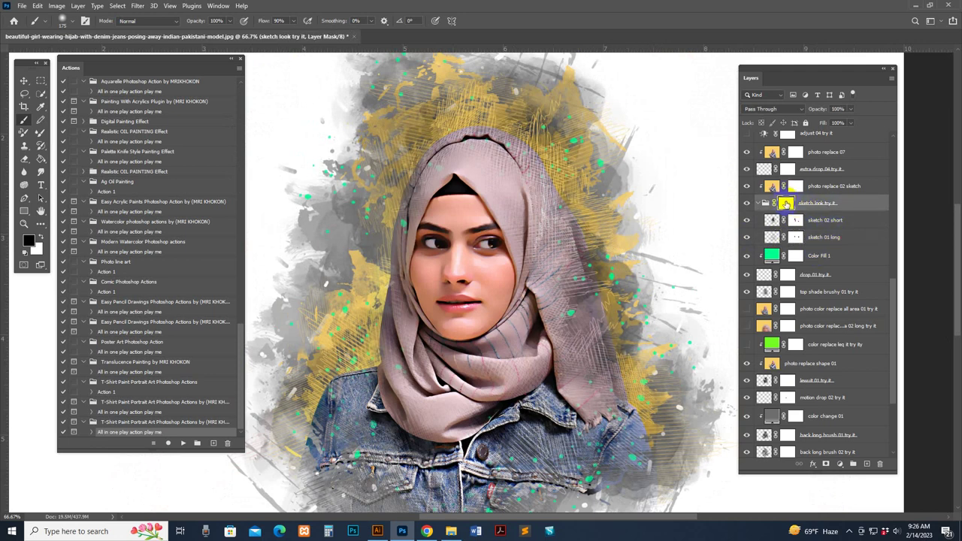
{"action": "left_click", "coordinate": [528, 120]}
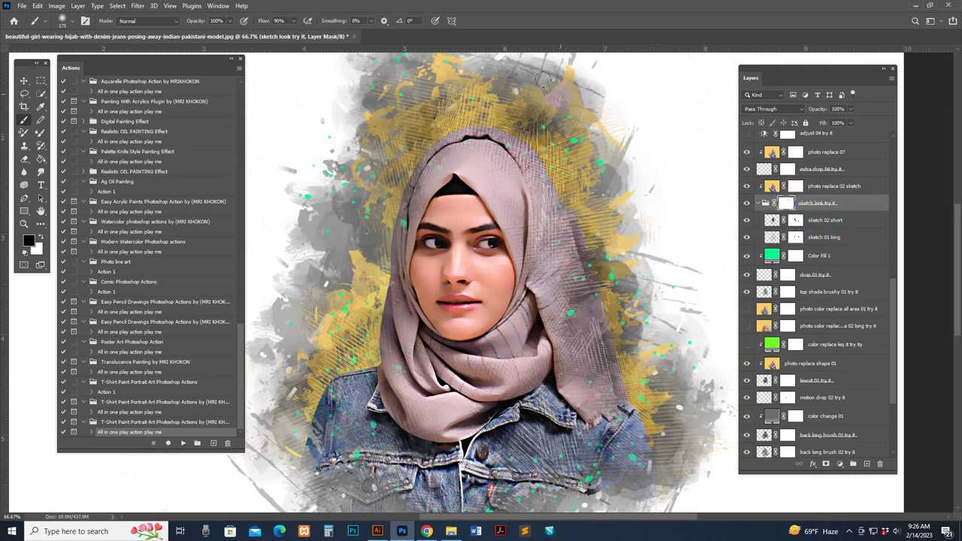
{"action": "mouse_move", "coordinate": [546, 108]}
{"action": "left_mouse_down"}
{"action": "mouse_move", "coordinate": [463, 71]}
{"action": "mouse_move", "coordinate": [416, 80]}
{"action": "mouse_move", "coordinate": [387, 140]}
{"action": "left_mouse_up"}
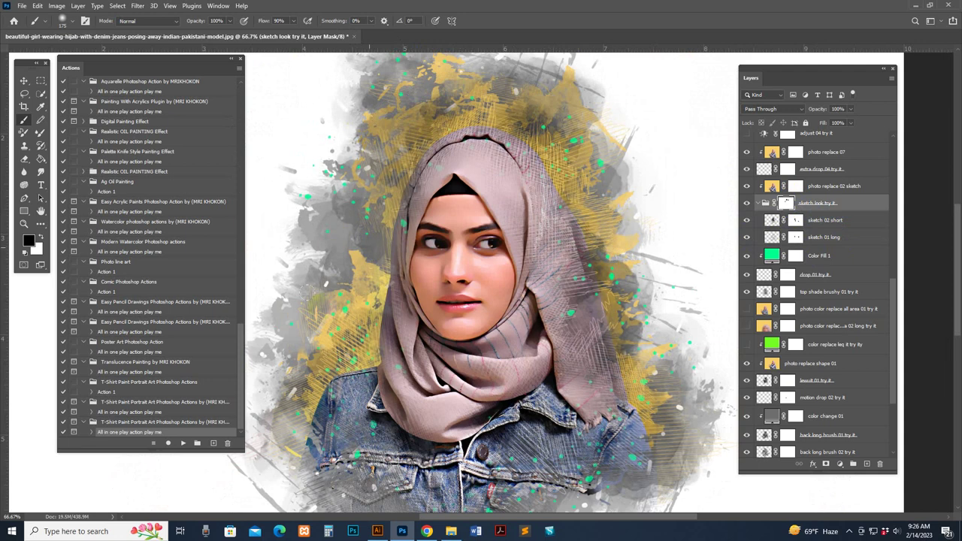
{"action": "mouse_move", "coordinate": [581, 152]}
{"action": "left_mouse_down"}
{"action": "mouse_move", "coordinate": [648, 232]}
{"action": "mouse_move", "coordinate": [655, 303]}
{"action": "mouse_move", "coordinate": [615, 283]}
{"action": "left_mouse_up"}
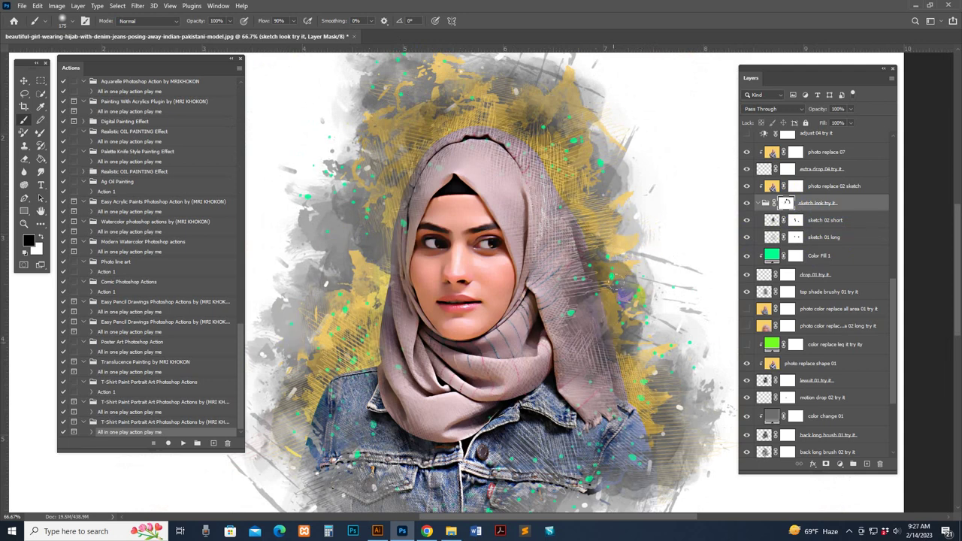
{"action": "mouse_move", "coordinate": [552, 123]}
{"action": "left_mouse_down"}
{"action": "mouse_move", "coordinate": [563, 127]}
{"action": "mouse_move", "coordinate": [555, 94]}
{"action": "mouse_move", "coordinate": [579, 164]}
{"action": "mouse_move", "coordinate": [531, 101]}
{"action": "mouse_move", "coordinate": [347, 144]}
{"action": "mouse_move", "coordinate": [410, 143]}
{"action": "left_mouse_up"}
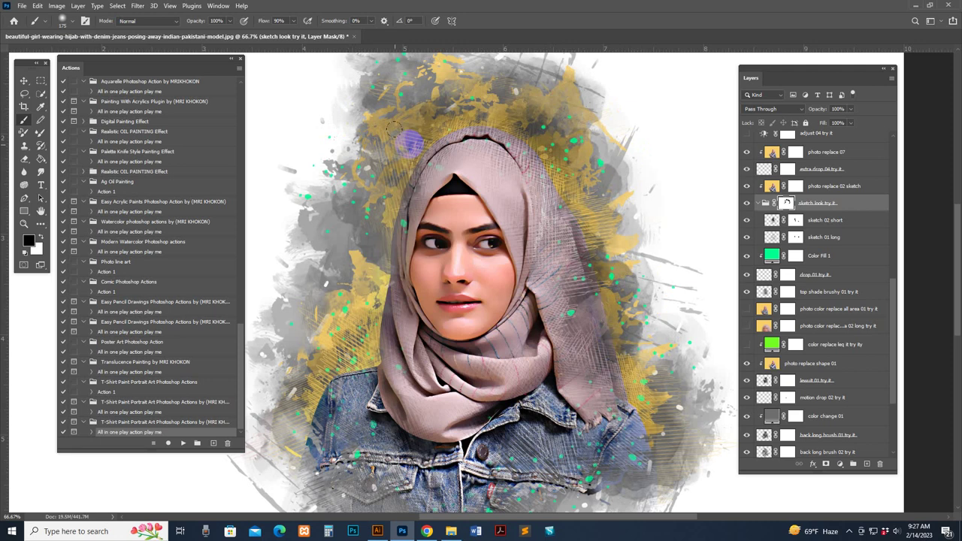
Step: Switch the foreground colour to white and paint back sketch strokes above the head on the "sketch look try it" group mask
{"action": "right_click", "coordinate": [785, 203]}
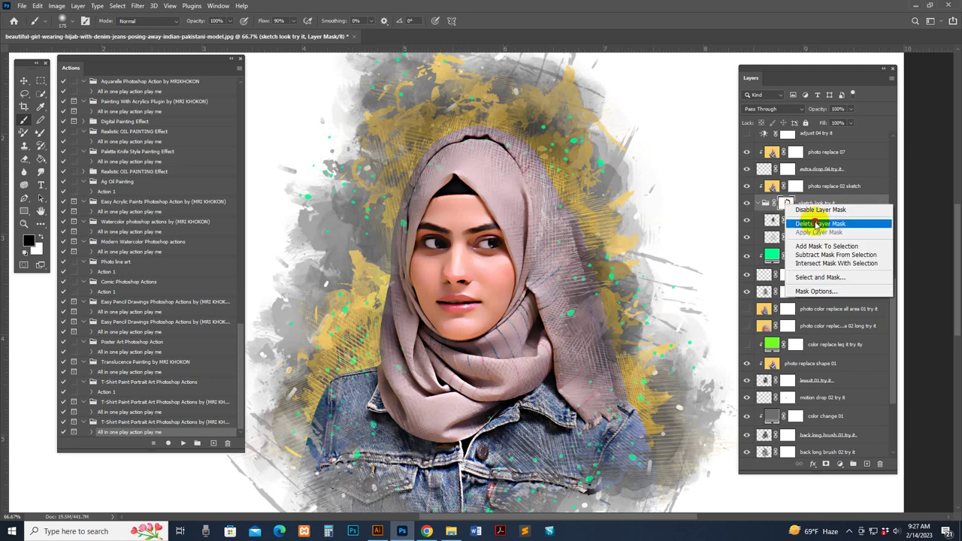
{"action": "left_click", "coordinate": [762, 201]}
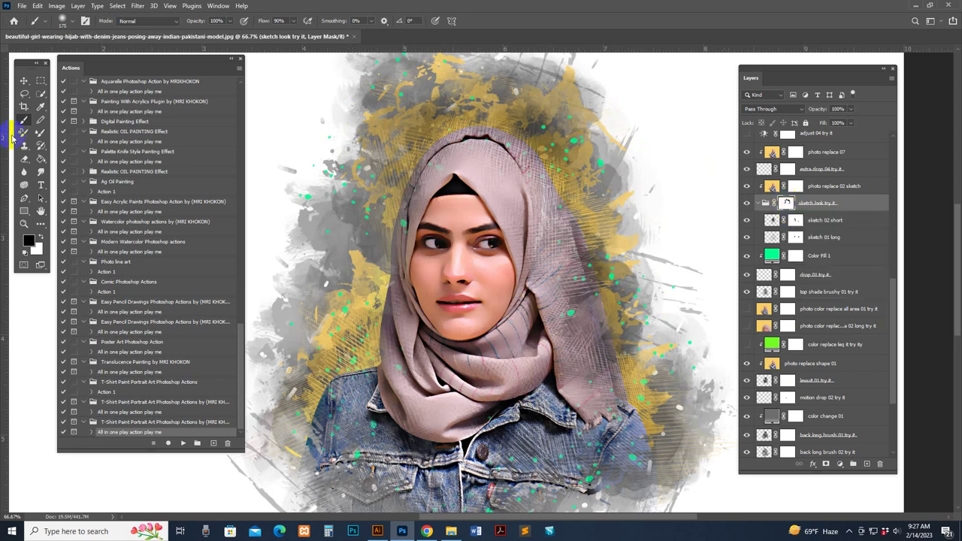
{"action": "key", "text": "d"}
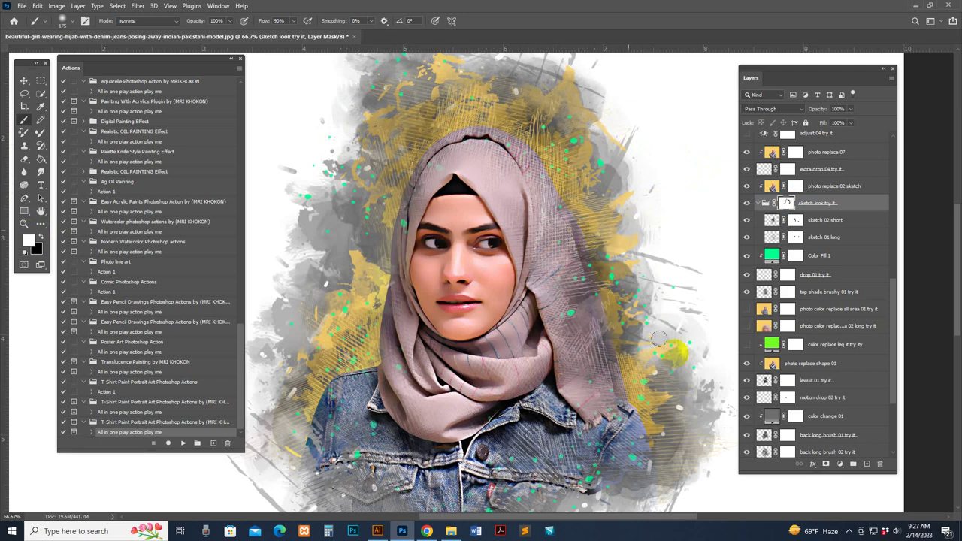
Step: Preview the "adjust 04 try it" and "adjust 05 try it" layers in turn, leaving both hidden
{"action": "scroll", "coordinate": [820, 192], "scroll_direction": "up", "scroll_amount": 3}
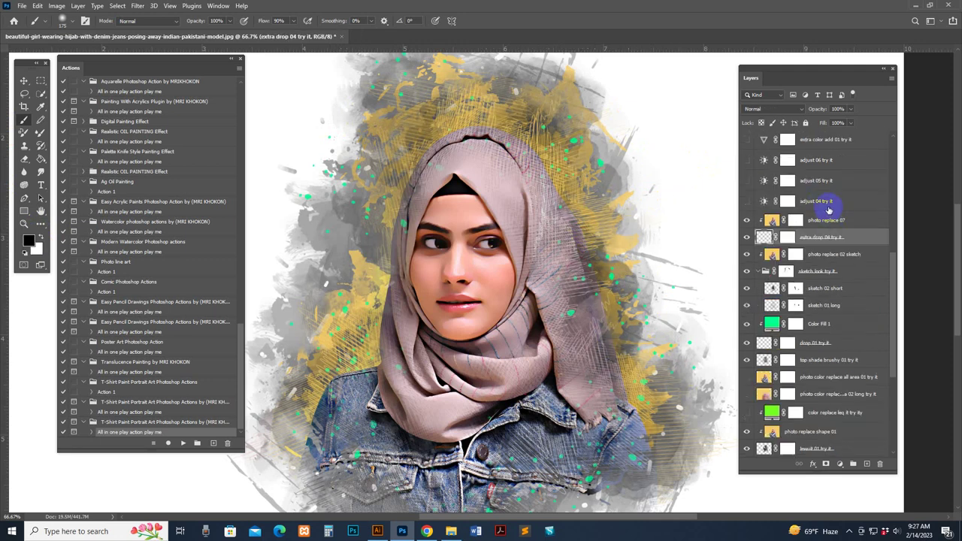
{"action": "left_click", "coordinate": [822, 203]}
{"action": "left_click", "coordinate": [746, 201]}
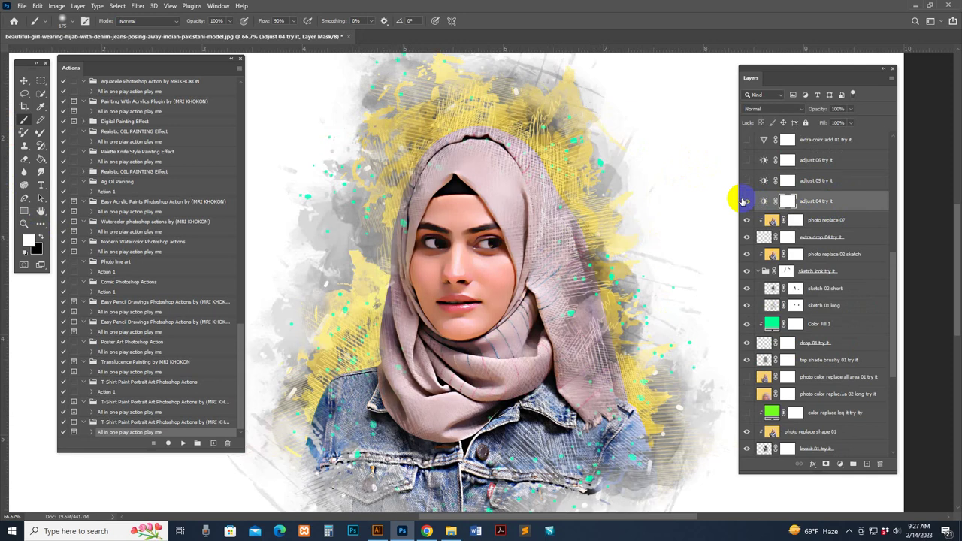
{"action": "left_click", "coordinate": [746, 201]}
{"action": "left_click", "coordinate": [747, 181]}
{"action": "left_click", "coordinate": [746, 182]}
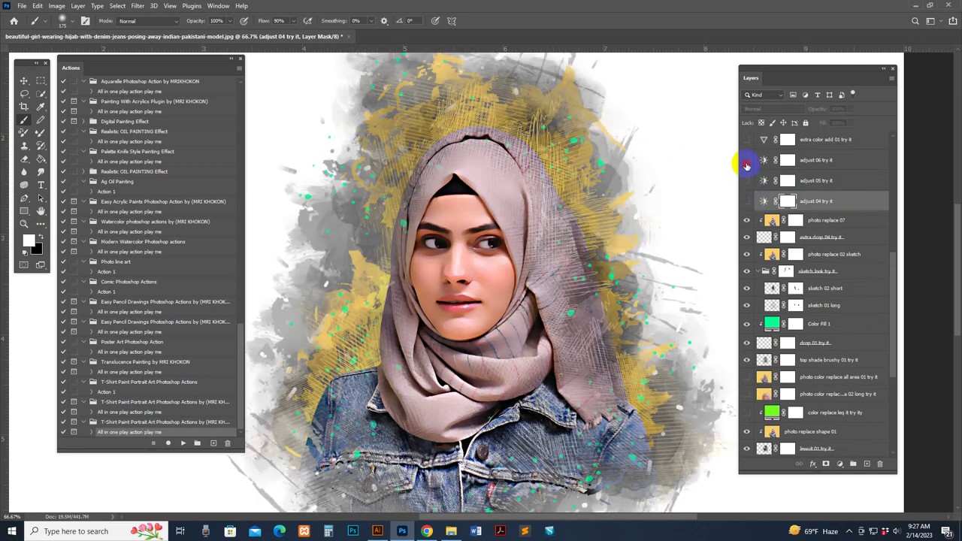
Step: Show the "adjust 06 try it" layer and set its brightness to 57 and contrast to 7
{"action": "left_click", "coordinate": [747, 160]}
{"action": "double_click", "coordinate": [764, 160]}
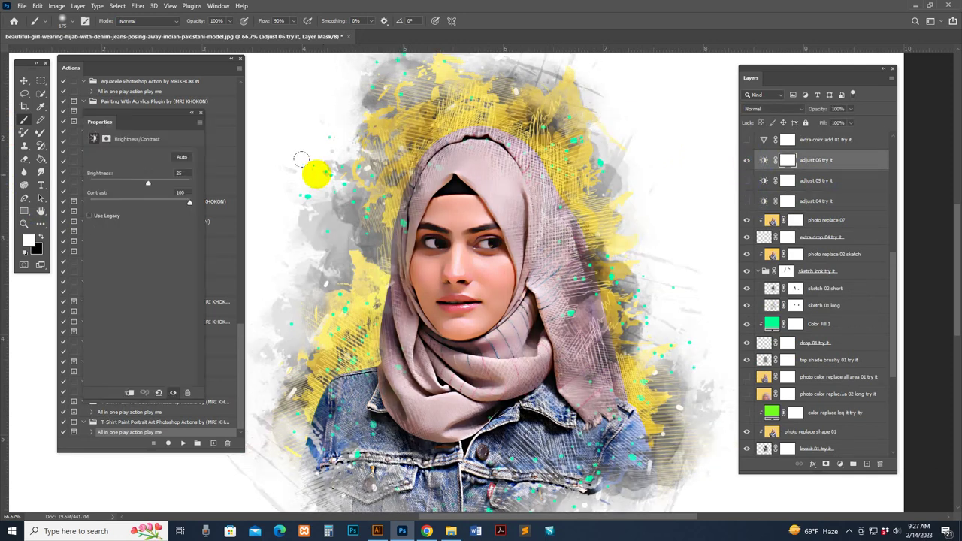
{"action": "left_click_drag", "start_coordinate": [150, 205], "coordinate": [158, 182]}
Step: Hide "adjust 06 try it", show "extra color add 01 try it" and open its vibrance settings
{"action": "scroll", "coordinate": [812, 173], "scroll_direction": "up", "scroll_amount": 1}
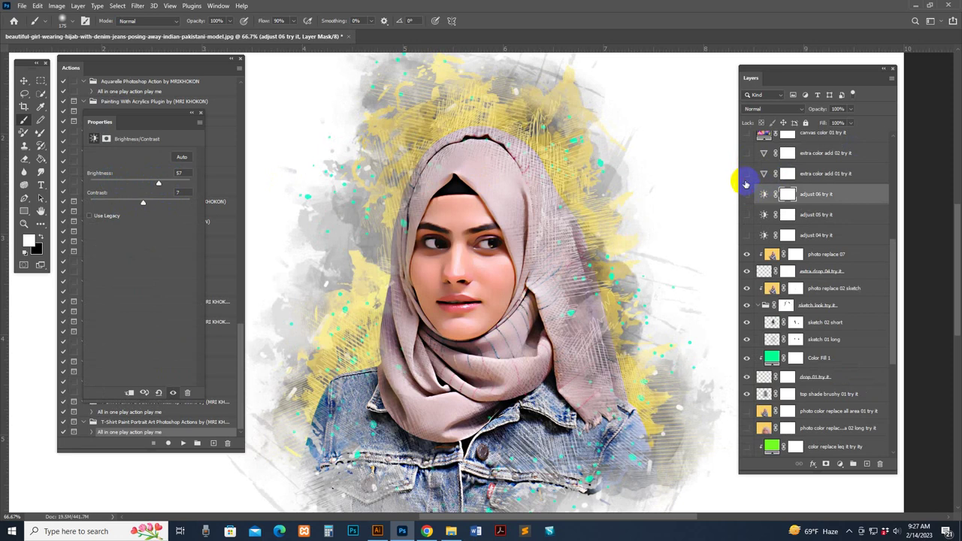
{"action": "left_click", "coordinate": [748, 175]}
{"action": "left_click", "coordinate": [860, 175]}
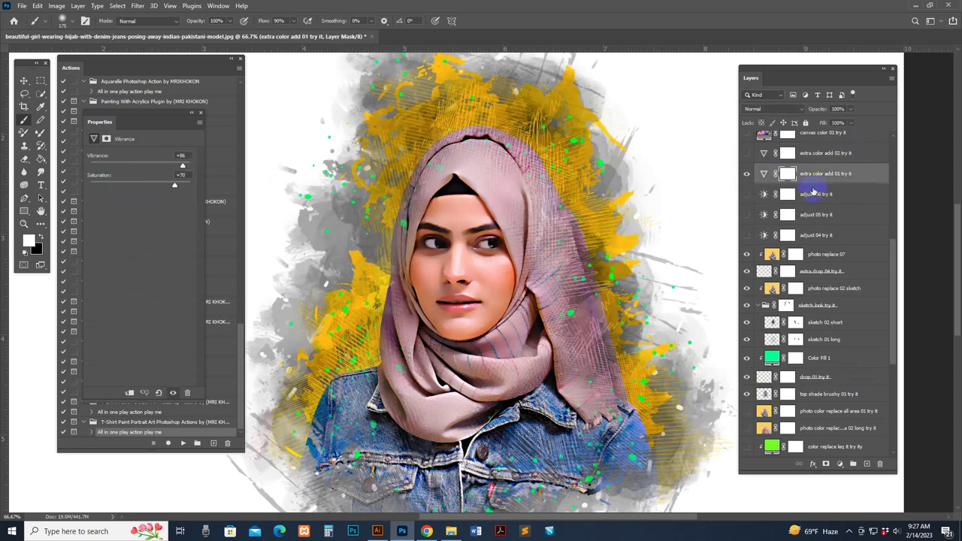
Step: Hide "extra color add 01 try it", preview "extra color add 02 try it" and show the "canvas color 01 try it" layer over the portrait
{"action": "scroll", "coordinate": [812, 188], "scroll_direction": "up", "scroll_amount": 1}
{"action": "left_click", "coordinate": [746, 222]}
{"action": "left_click", "coordinate": [746, 206]}
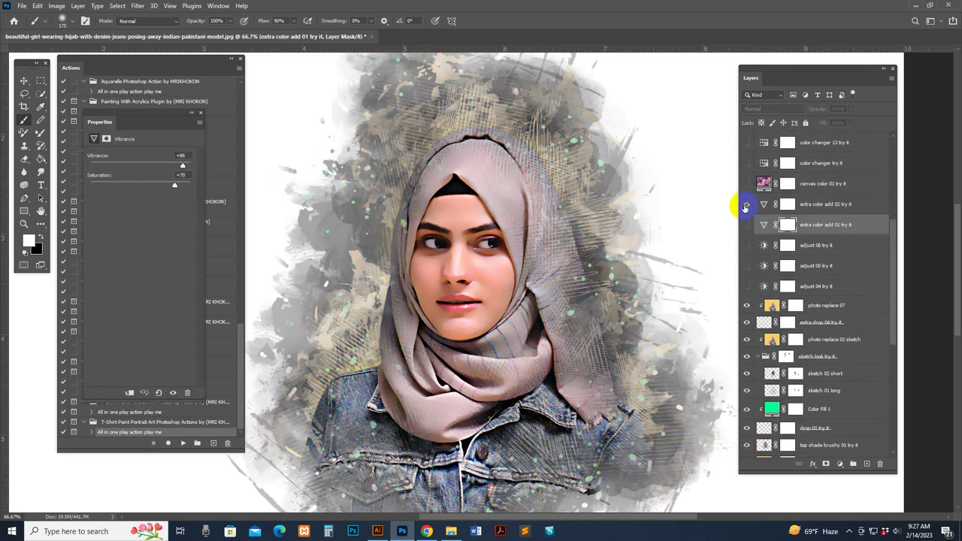
{"action": "left_click", "coordinate": [764, 183]}
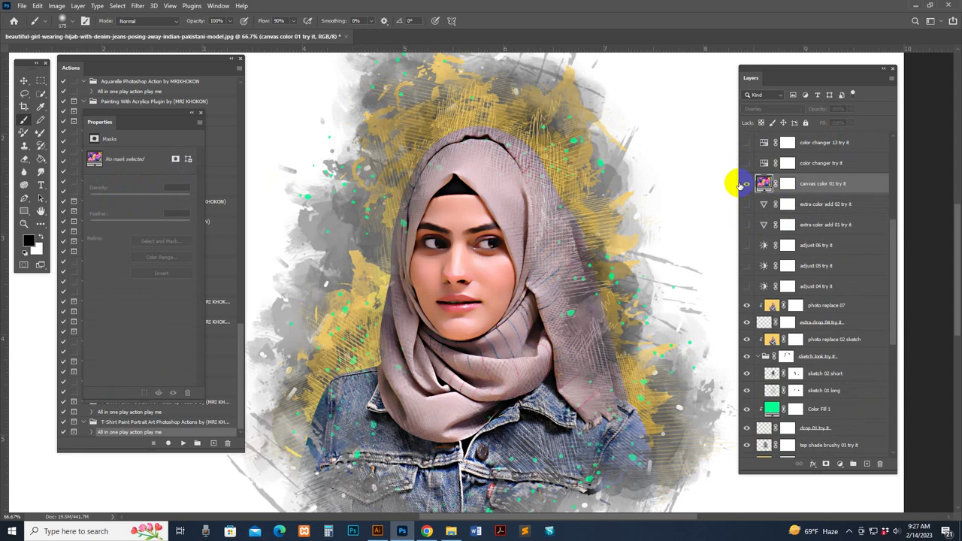
{"action": "left_click", "coordinate": [746, 183]}
{"action": "key", "text": "z"}
{"action": "left_click", "coordinate": [607, 241], "text": "alt"}
{"action": "left_click_drag", "start_coordinate": [617, 232], "coordinate": [599, 213]}
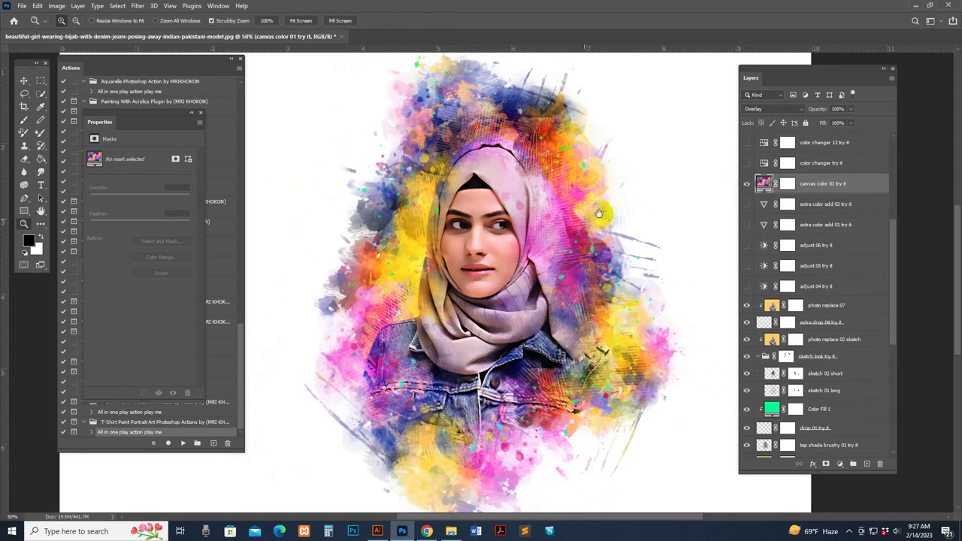
Step: Show the "color changer try it" layer, compare the artwork without it, and set its hue to -128
{"action": "left_click", "coordinate": [763, 165]}
{"action": "left_click", "coordinate": [749, 166]}
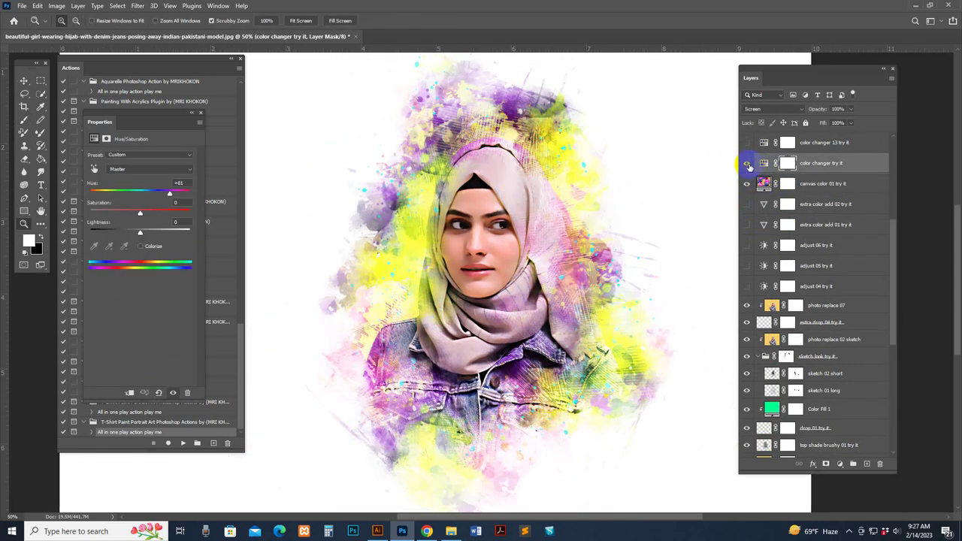
{"action": "scroll", "coordinate": [782, 191], "scroll_direction": "up", "scroll_amount": 1}
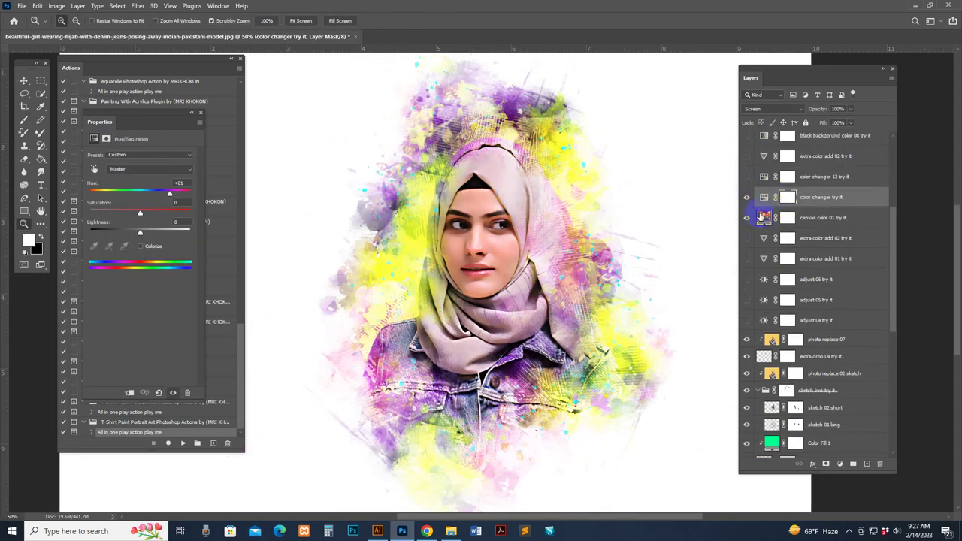
{"action": "left_click", "coordinate": [764, 218]}
{"action": "left_click", "coordinate": [748, 198]}
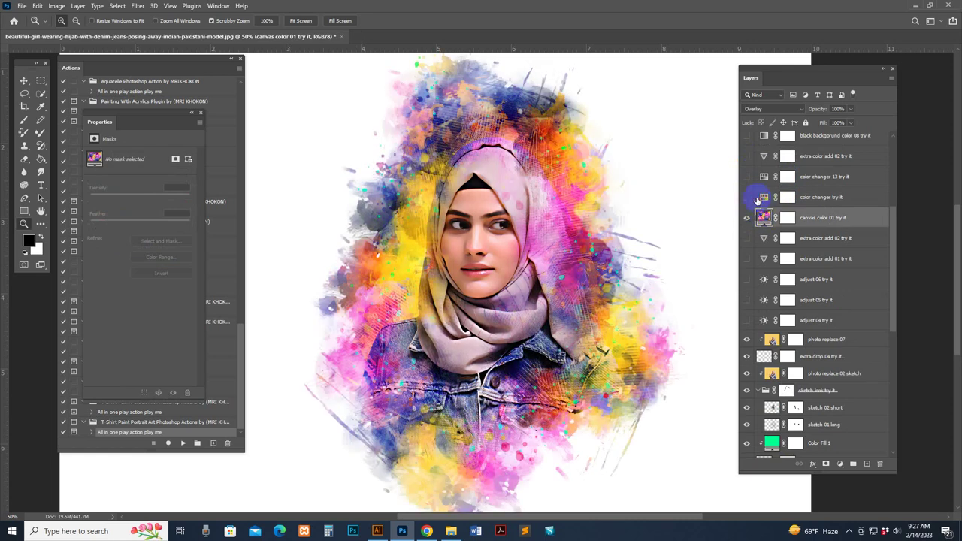
{"action": "left_click", "coordinate": [761, 198]}
{"action": "left_click", "coordinate": [746, 197]}
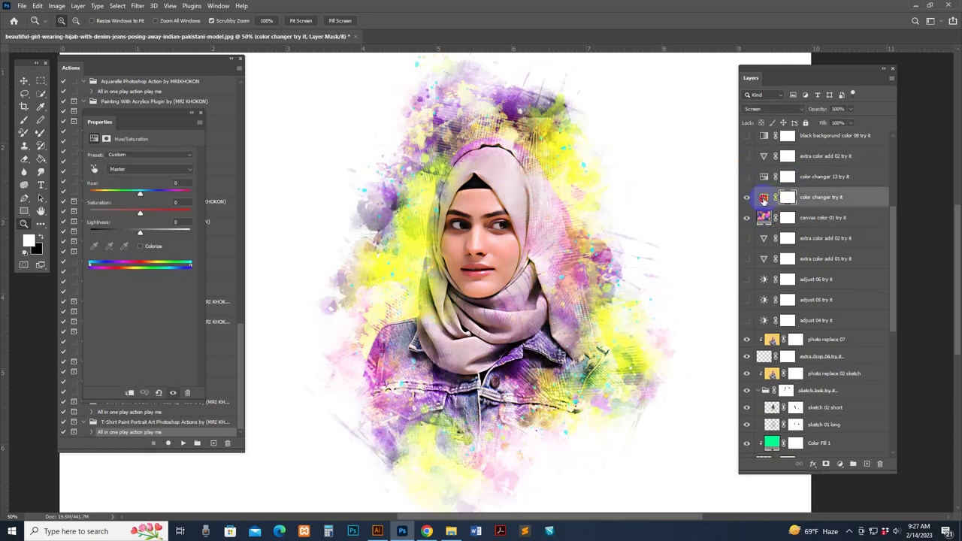
{"action": "left_click_drag", "start_coordinate": [139, 194], "coordinate": [101, 194]}
{"action": "scroll", "coordinate": [822, 181], "scroll_direction": "up", "scroll_amount": 2}
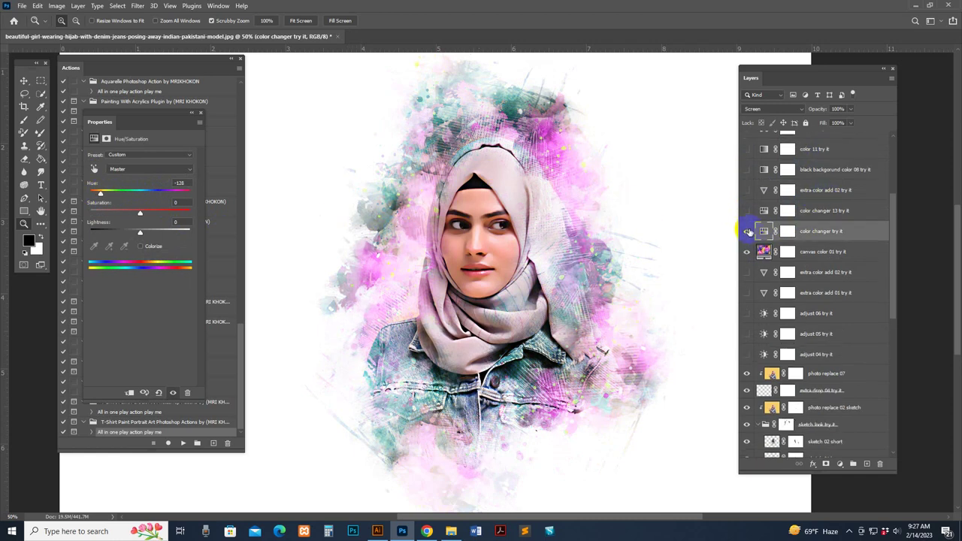
Step: Show "color changer 13 try it" in place of "color changer try it" and set its hue to +32
{"action": "left_click", "coordinate": [763, 213]}
{"action": "left_click", "coordinate": [747, 211]}
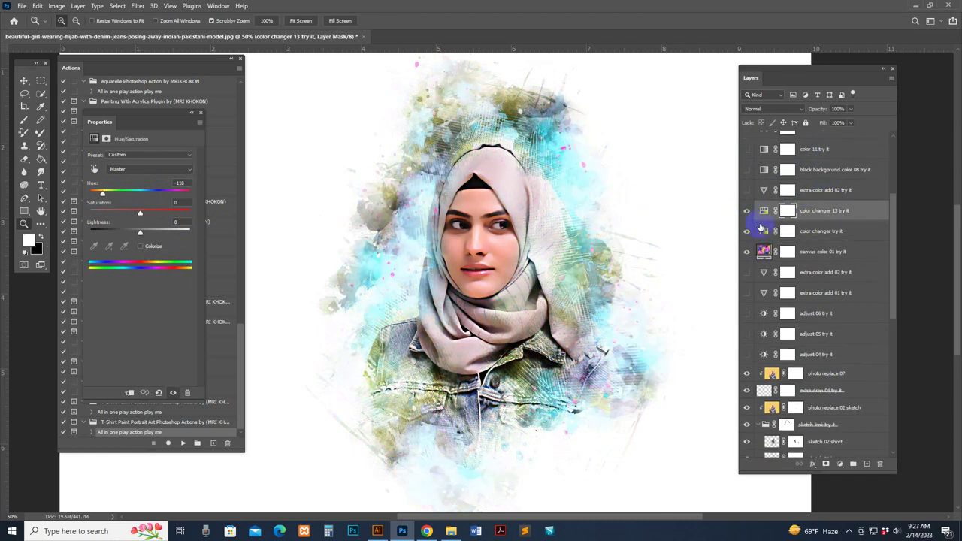
{"action": "left_click", "coordinate": [747, 231]}
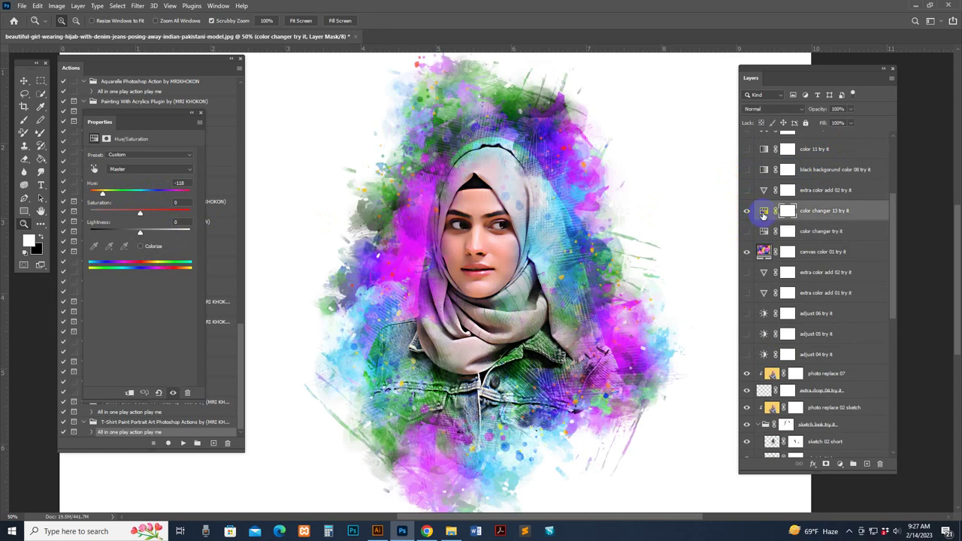
{"action": "left_click_drag", "start_coordinate": [121, 194], "coordinate": [157, 194]}
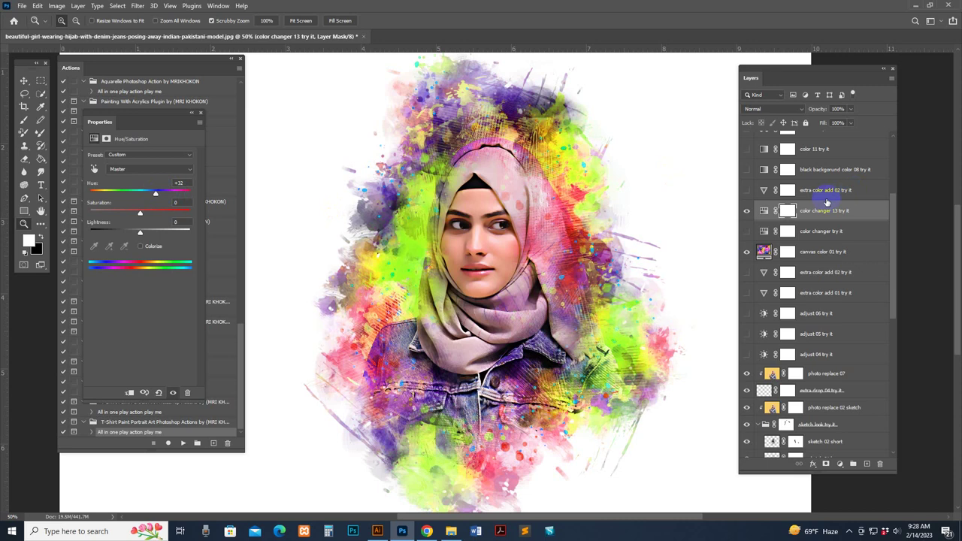
Step: Preview the "extra color add 02 try it" layer above "color changer 13 try it" and leave it hidden
{"action": "left_click", "coordinate": [752, 190]}
{"action": "left_click", "coordinate": [747, 190]}
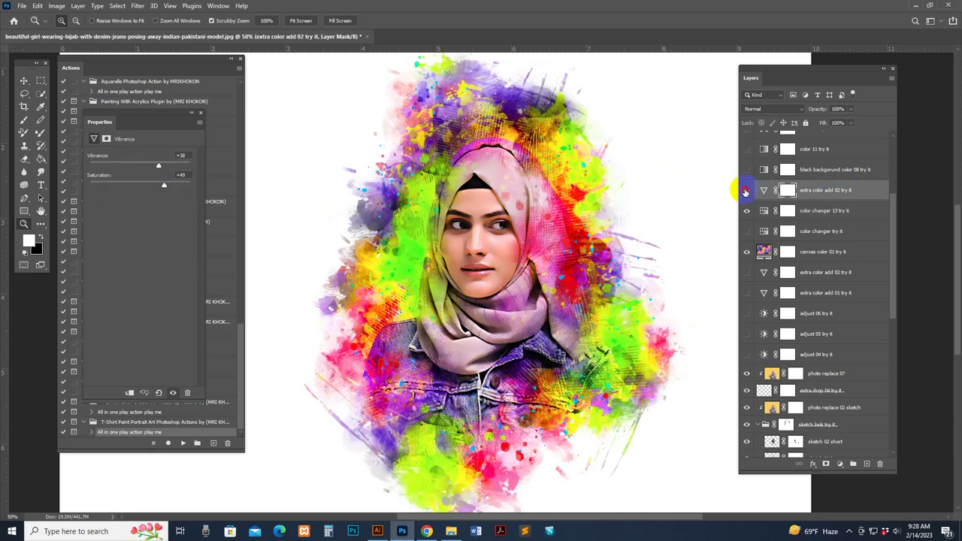
{"action": "left_click", "coordinate": [746, 191]}
Step: Show "adjust 05 try it" with "adjust 04 try it" hidden, and set its brightness to 58 and contrast to -7
{"action": "left_click", "coordinate": [747, 355]}
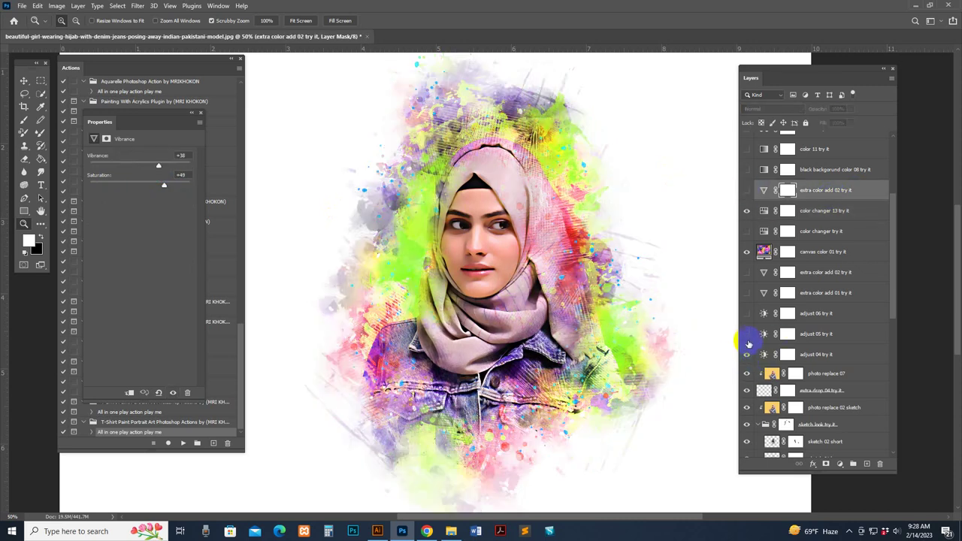
{"action": "left_click", "coordinate": [747, 336]}
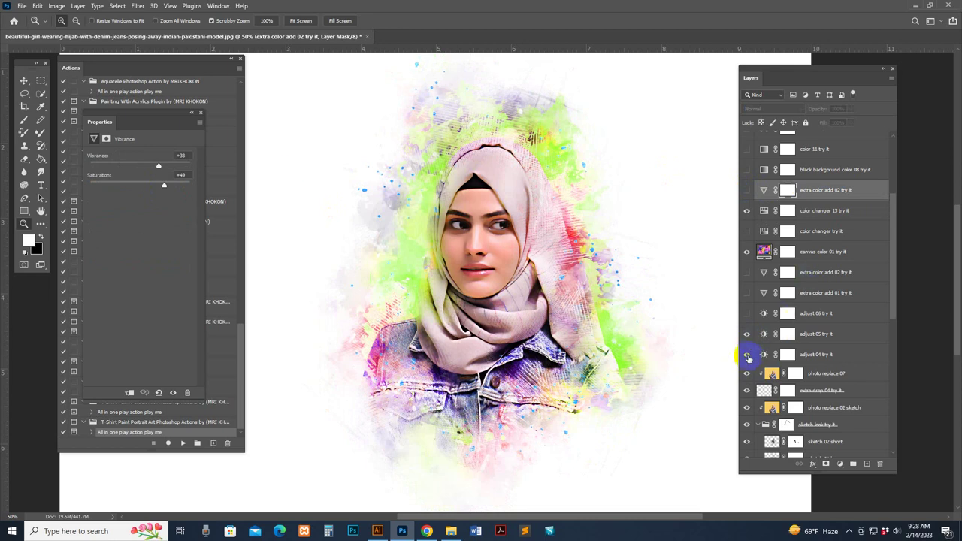
{"action": "left_click", "coordinate": [748, 355]}
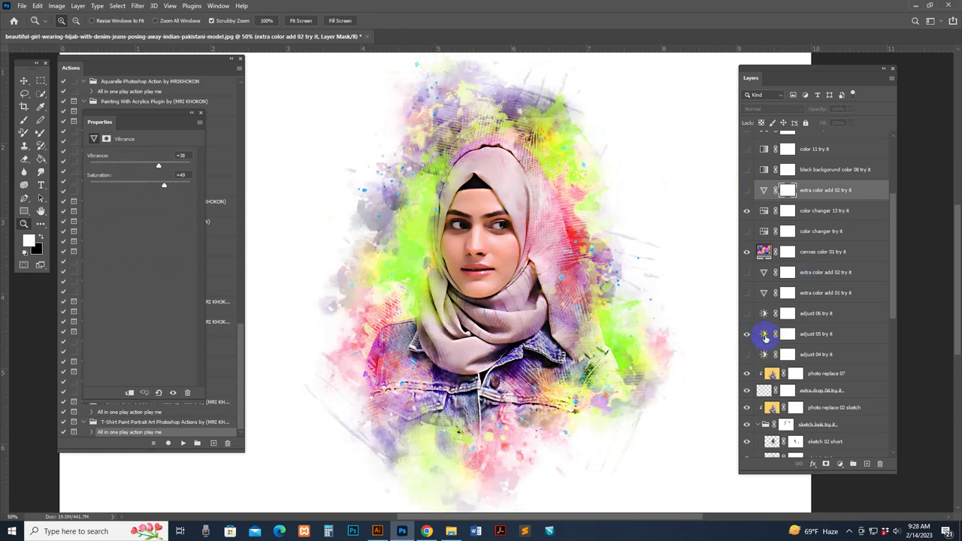
{"action": "left_click", "coordinate": [765, 338]}
{"action": "left_click_drag", "start_coordinate": [91, 202], "coordinate": [158, 186]}
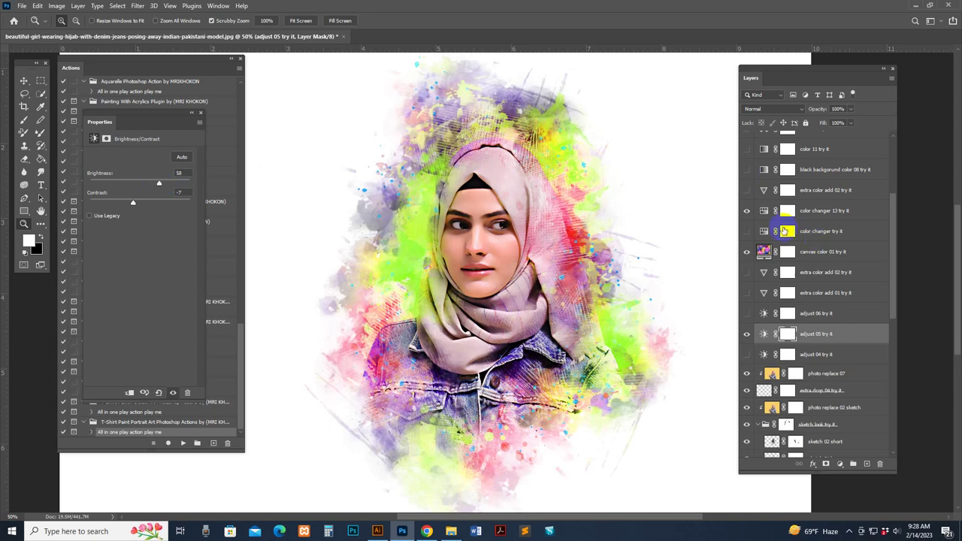
Step: Hide "color changer 13 try it", and preview the "extra color add 02 try it" and "black background color 08 try it" layers above it
{"action": "left_click", "coordinate": [765, 213]}
{"action": "left_click", "coordinate": [748, 210]}
{"action": "left_click", "coordinate": [746, 191]}
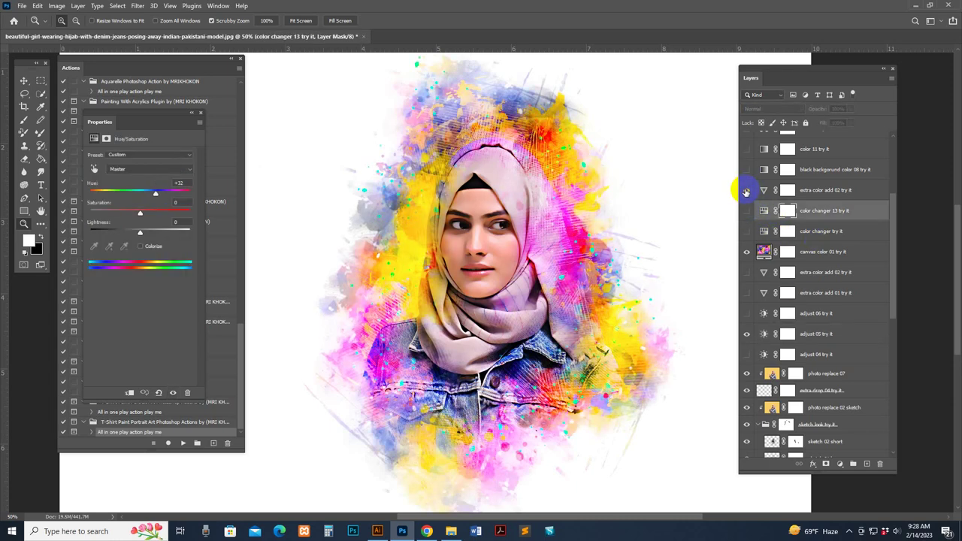
{"action": "left_click", "coordinate": [747, 190]}
{"action": "left_click", "coordinate": [746, 169]}
{"action": "left_click", "coordinate": [746, 169]}
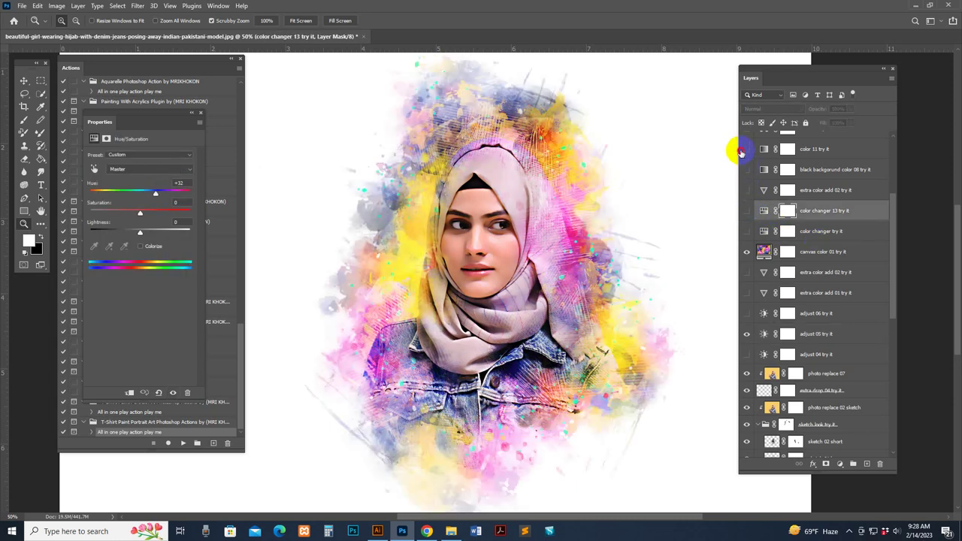
Step: Preview the "color 12 try it", "color 10 try it" and "color 13 tryit" layers, leave them hidden and keep the document open
{"action": "scroll", "coordinate": [759, 196], "scroll_direction": "up", "scroll_amount": 3}
{"action": "left_click", "coordinate": [746, 194]}
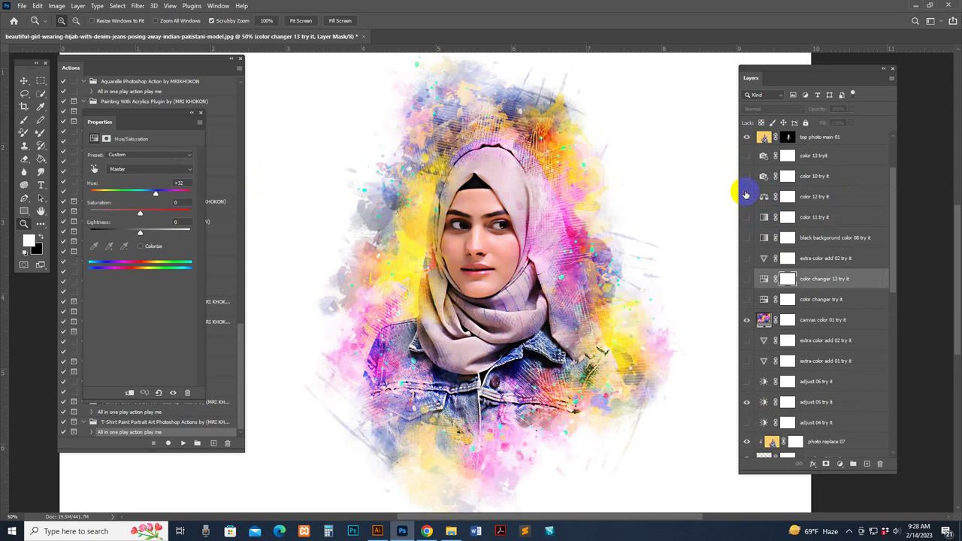
{"action": "left_click", "coordinate": [746, 194]}
{"action": "left_click", "coordinate": [746, 177]}
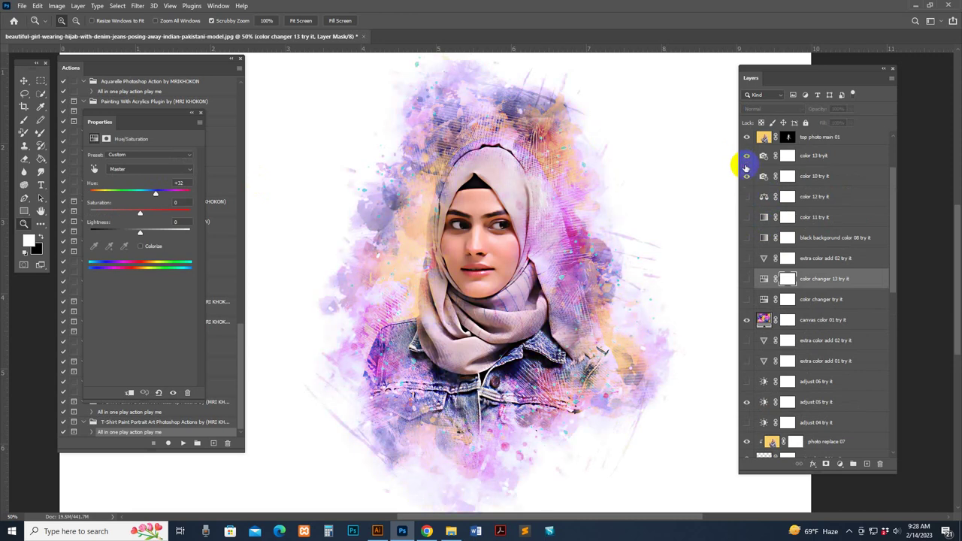
{"action": "left_click", "coordinate": [748, 159]}
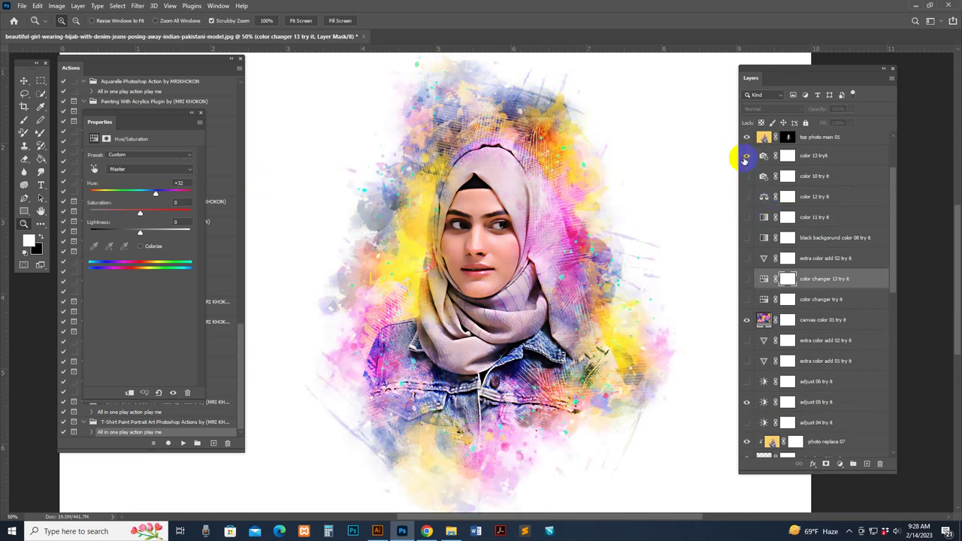
{"action": "left_click", "coordinate": [746, 157]}
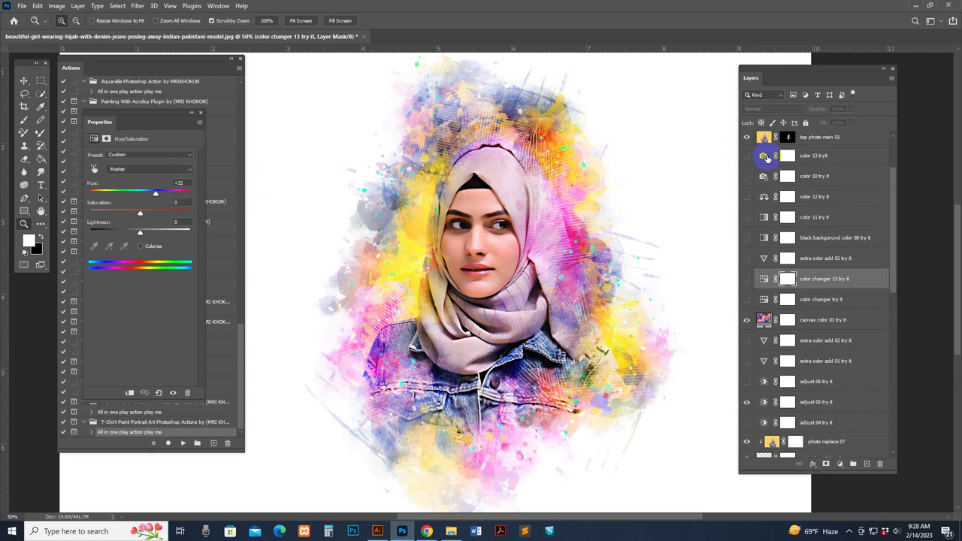
{"action": "left_click", "coordinate": [363, 38]}
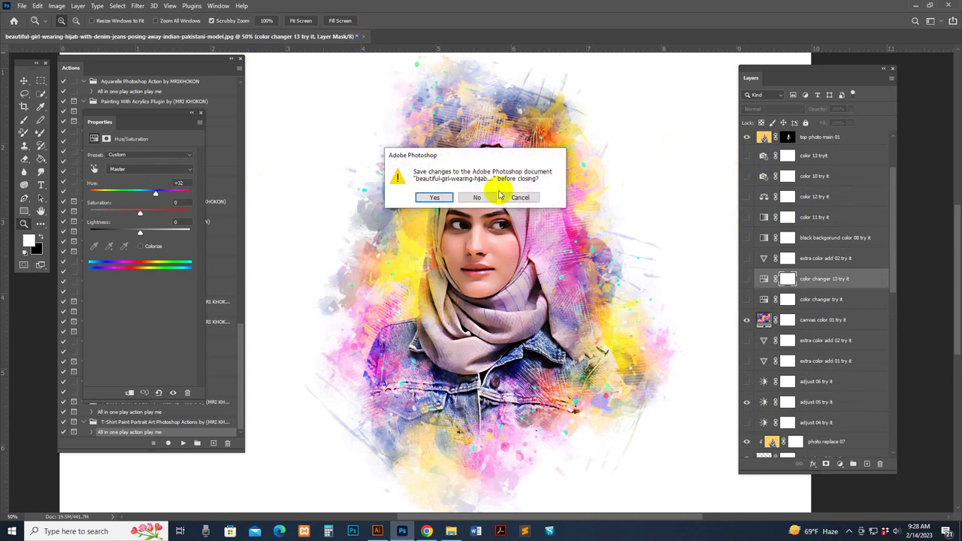
{"action": "left_click", "coordinate": [522, 198]}
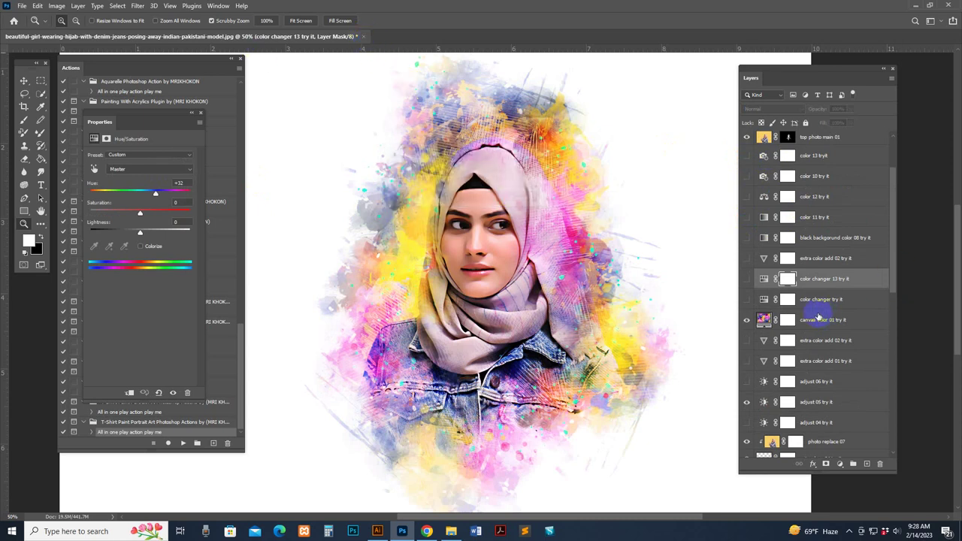
Step: Hide the "back color 01 try it" layer and the Background layer at the base of the layer stack
{"action": "left_click", "coordinate": [840, 322]}
{"action": "scroll", "coordinate": [841, 324], "scroll_direction": "down", "scroll_amount": 5}
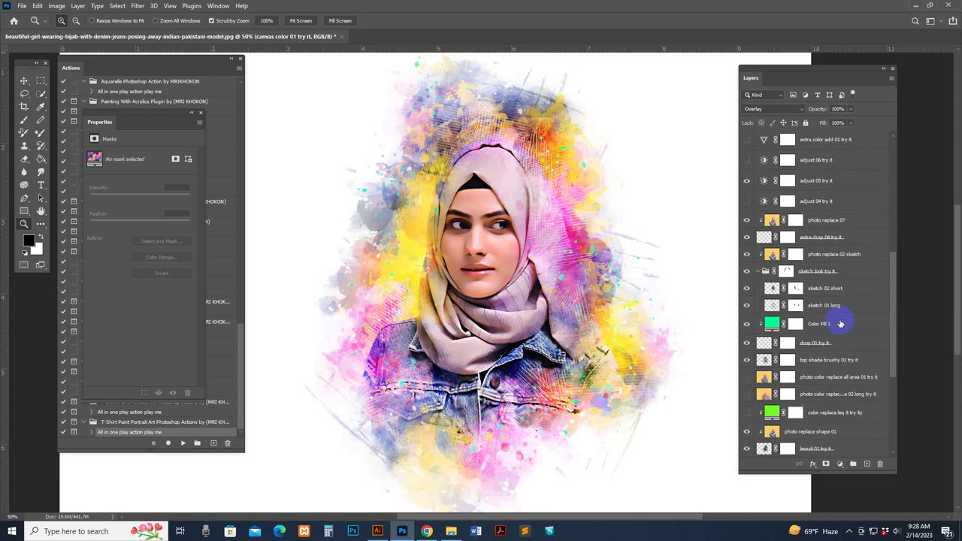
{"action": "scroll", "coordinate": [840, 323], "scroll_direction": "down", "scroll_amount": 5}
{"action": "left_click", "coordinate": [776, 438]}
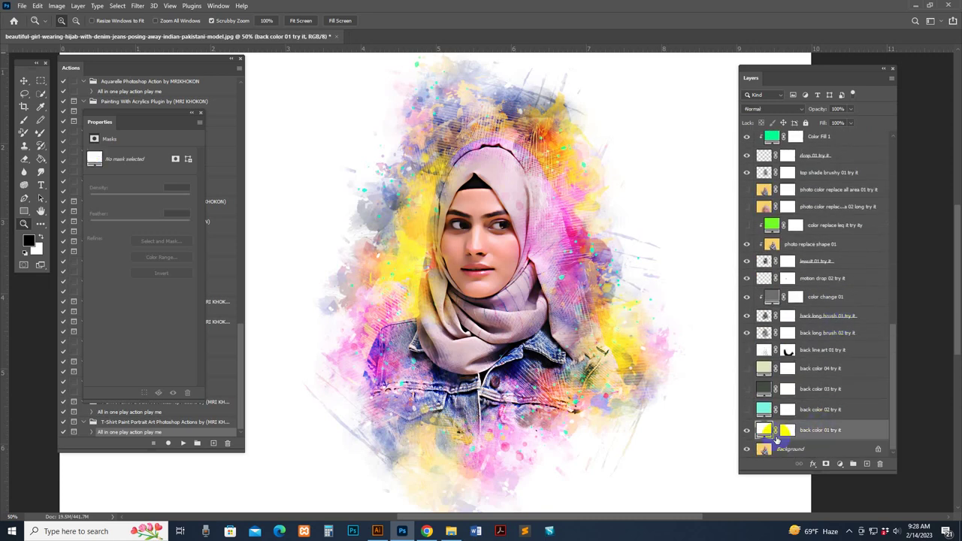
{"action": "left_click", "coordinate": [747, 431]}
{"action": "left_click", "coordinate": [780, 450]}
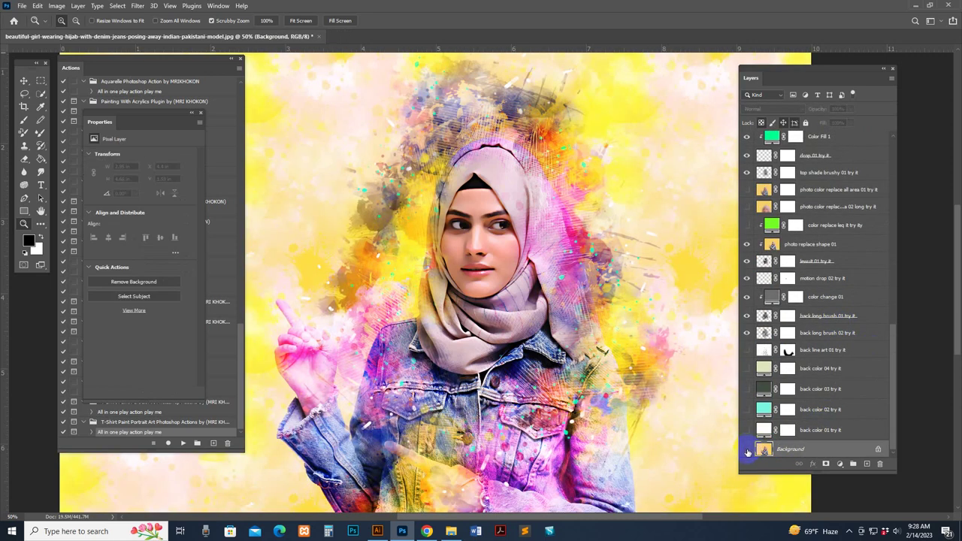
{"action": "left_click", "coordinate": [748, 450]}
Step: Hide the "canvas color 01 try it" layer to leave the portrait artwork on a transparent background
{"action": "scroll", "coordinate": [823, 246], "scroll_direction": "up", "scroll_amount": 6}
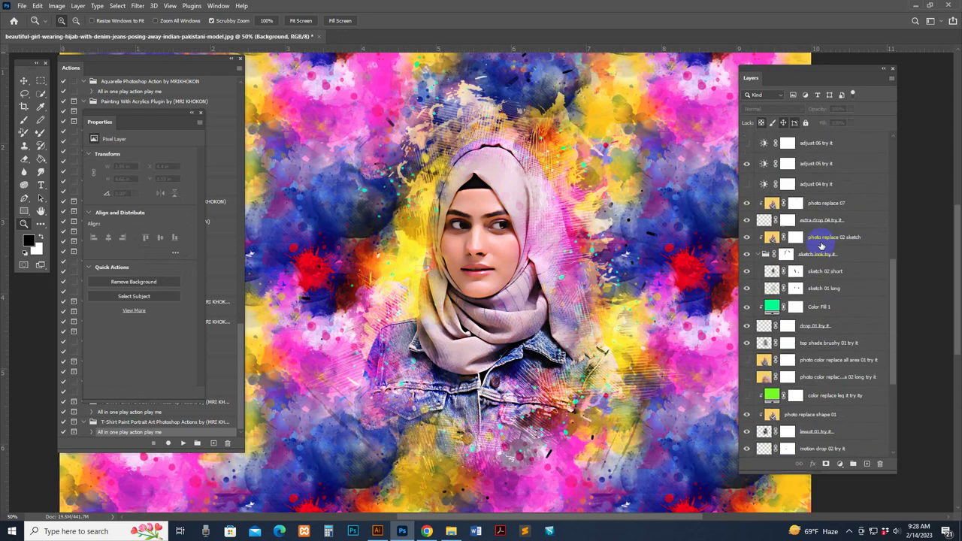
{"action": "left_click", "coordinate": [788, 168]}
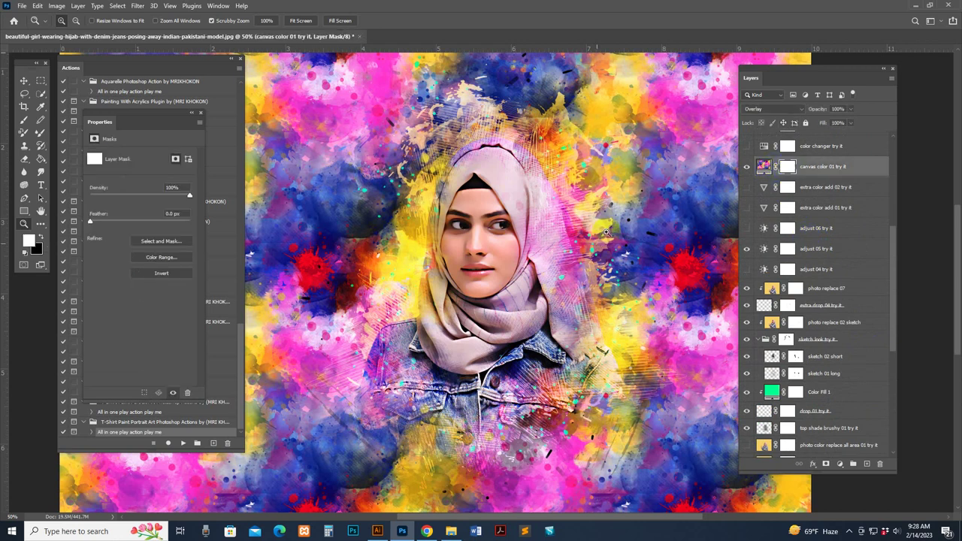
{"action": "left_click", "coordinate": [746, 167]}
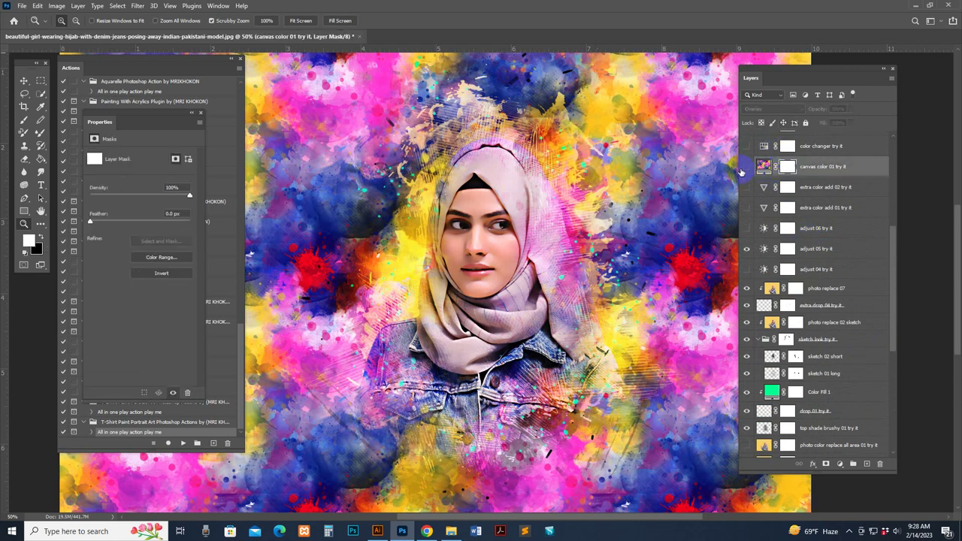
{"action": "left_click", "coordinate": [606, 242], "text": "alt"}
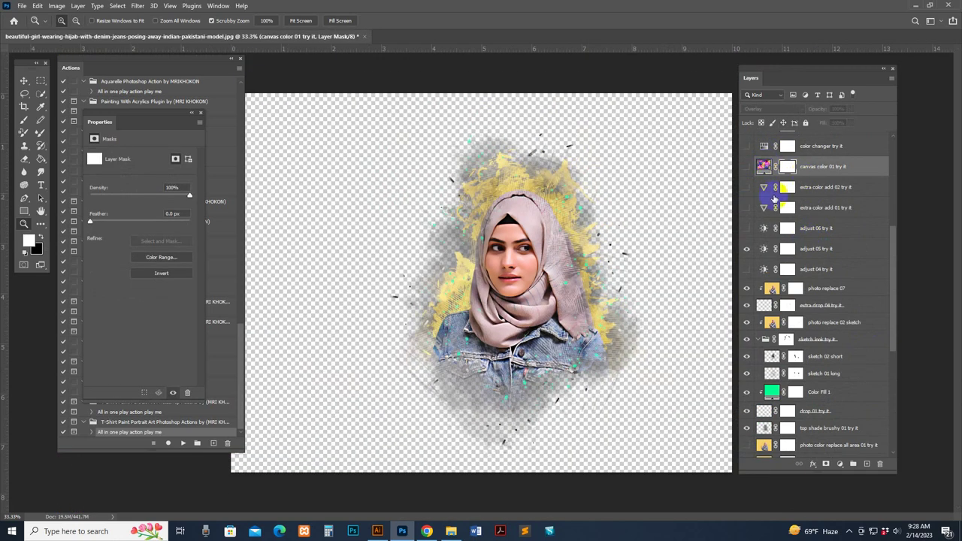
{"action": "left_click", "coordinate": [882, 172]}
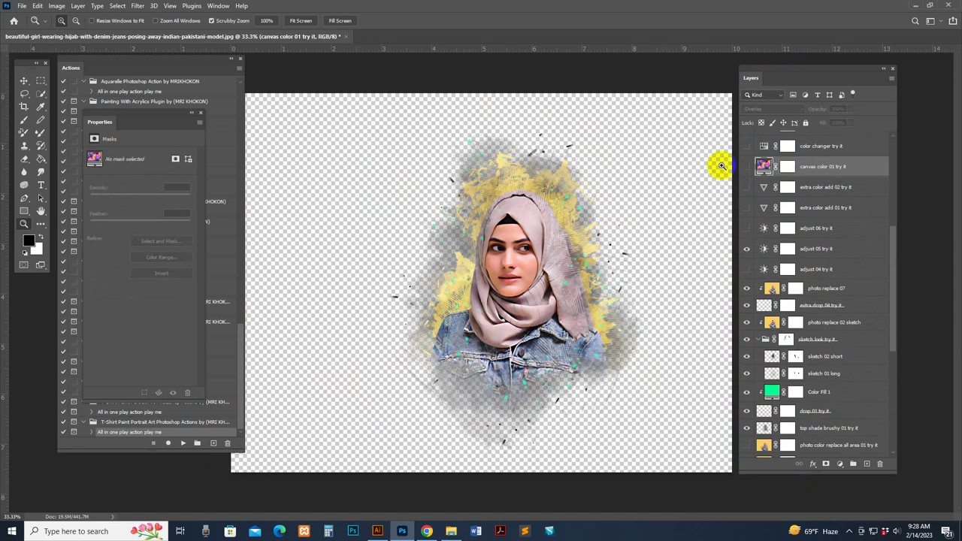
{"action": "left_click", "coordinate": [603, 286]}
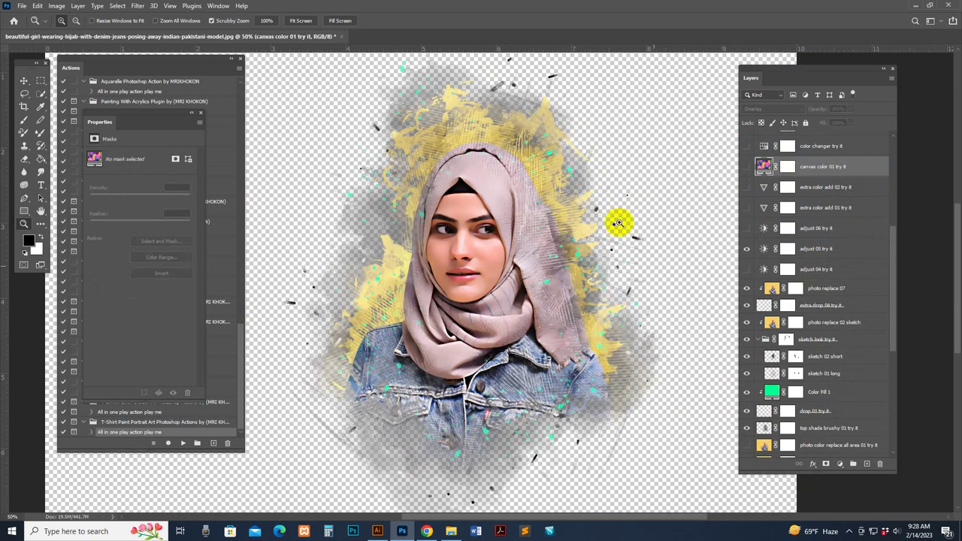
{"action": "left_click", "coordinate": [23, 6]}
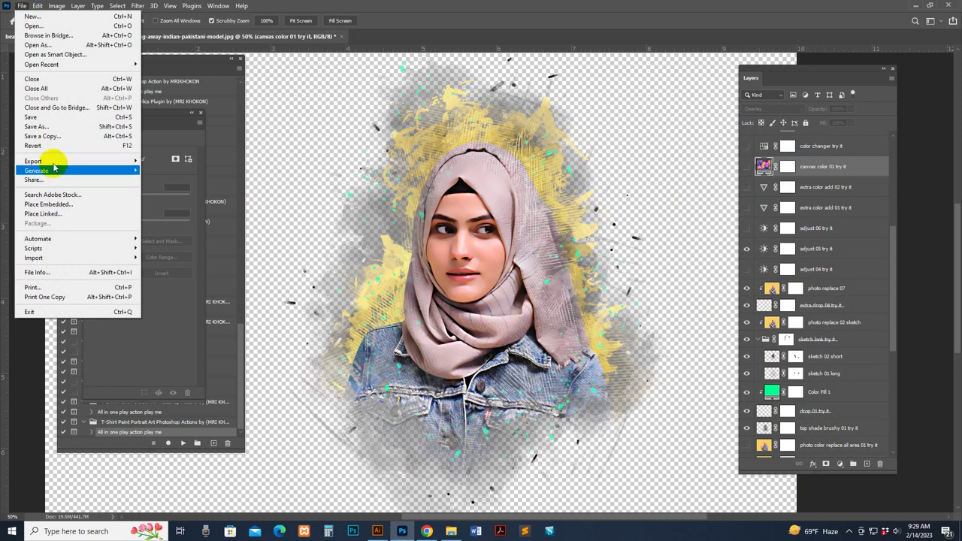
{"action": "mouse_move", "coordinate": [47, 161]}
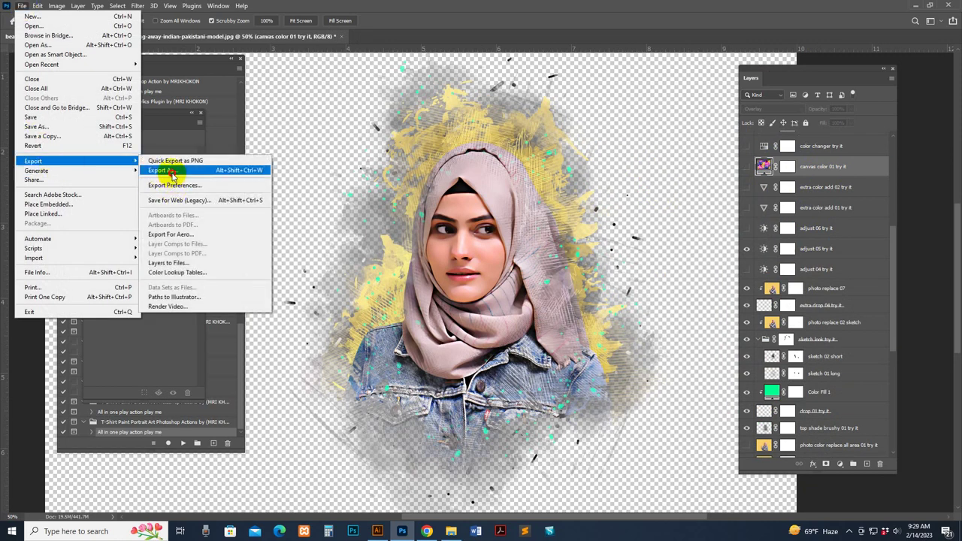
{"action": "left_click", "coordinate": [593, 5]}
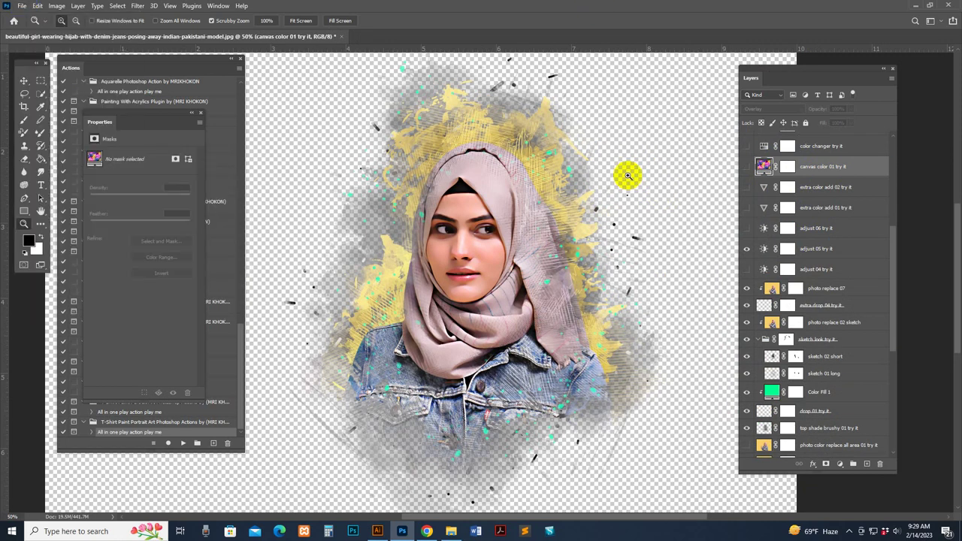
Step: Show the "canvas color 01 try it" layer over the transparent portrait artwork
{"action": "key", "text": "ctrl+minus"}
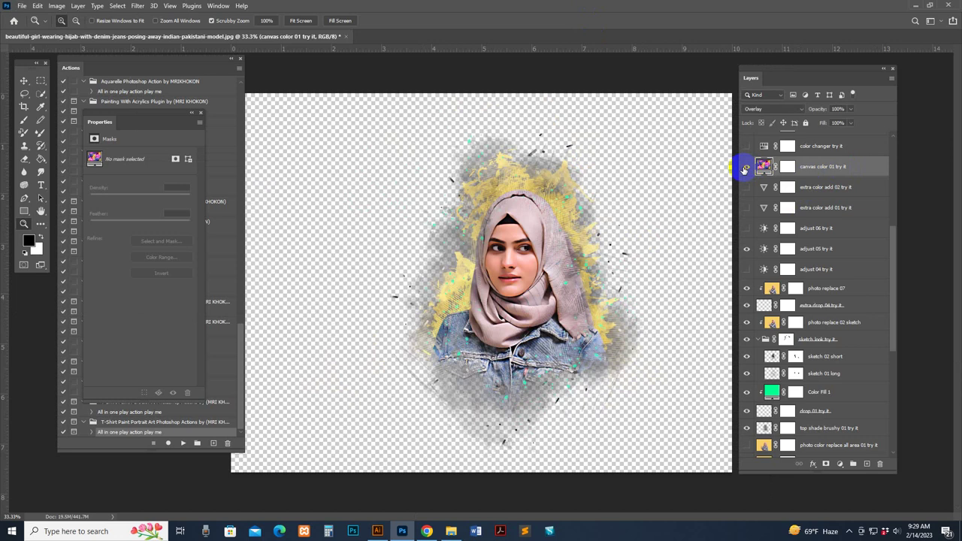
{"action": "left_click", "coordinate": [746, 167]}
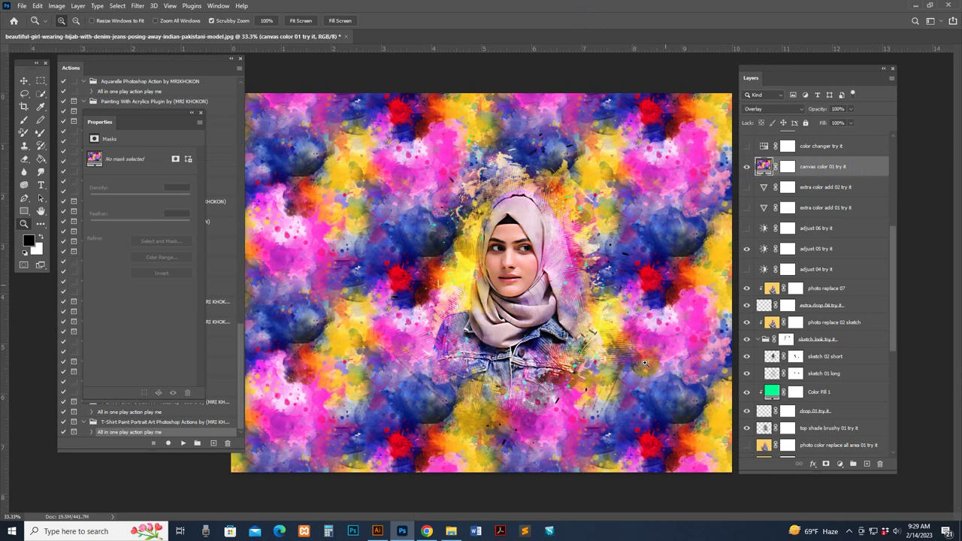
{"action": "left_click_drag", "start_coordinate": [758, 89], "coordinate": [782, 90]}
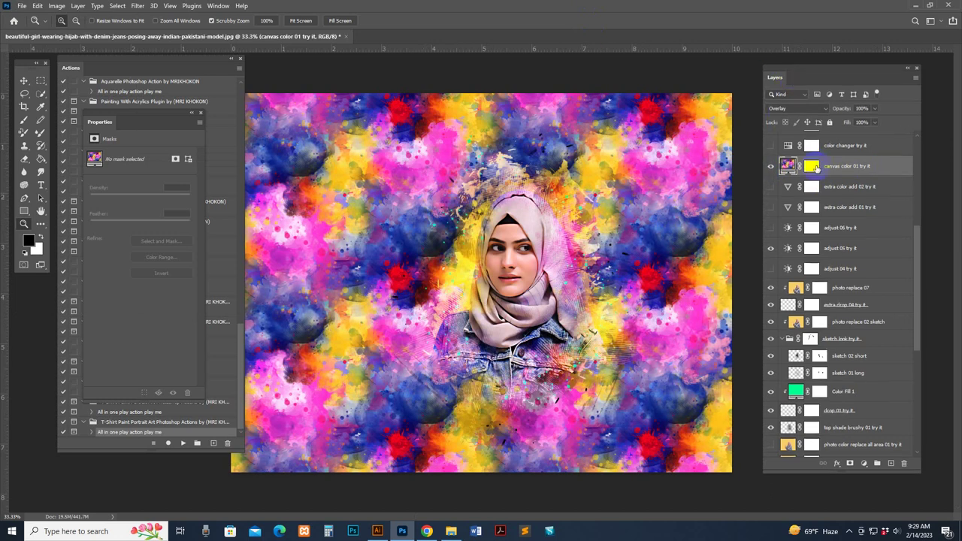
Step: Paint black on the "canvas color 01 try it" layer mask with a soft 500 px brush to remove the colour around the portrait
{"action": "left_click", "coordinate": [813, 166]}
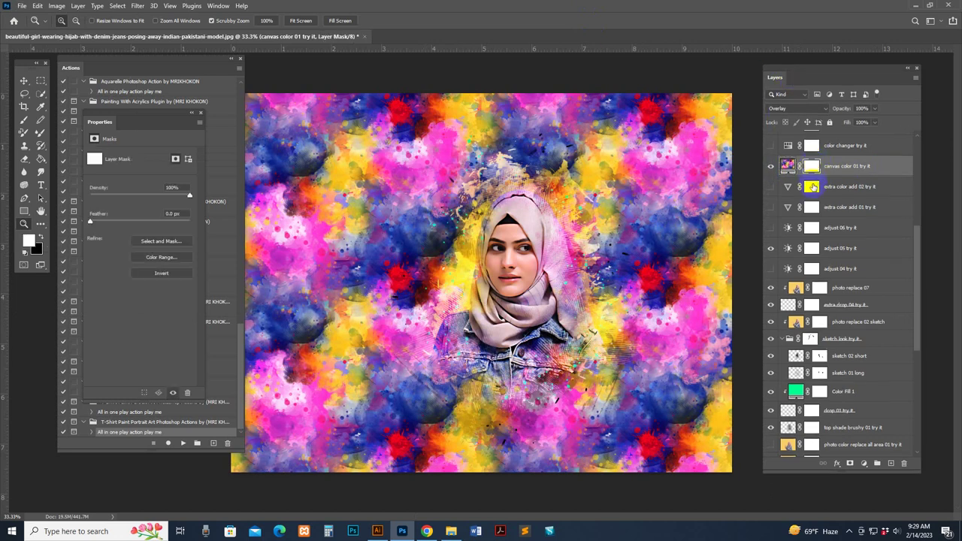
{"action": "left_click", "coordinate": [23, 121]}
{"action": "key", "text": "bracketright"}
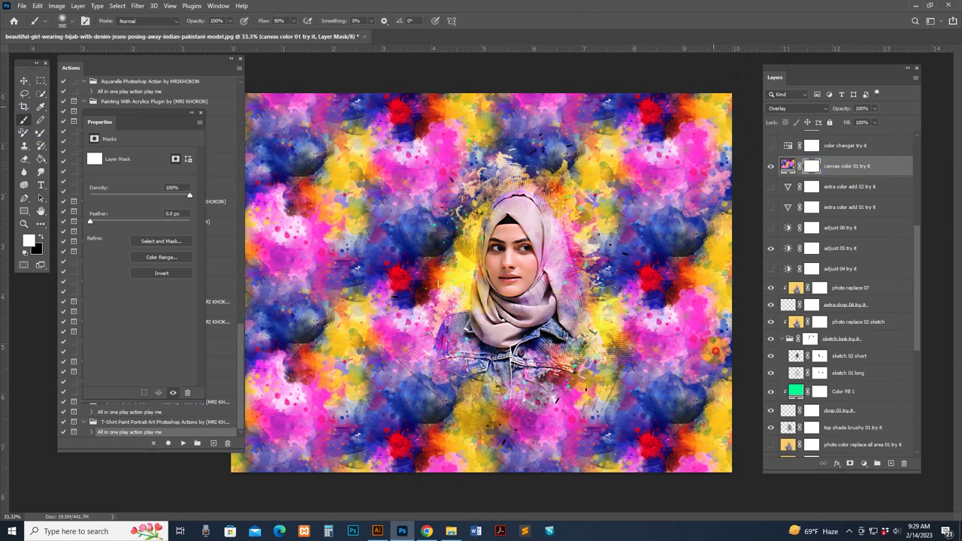
{"action": "key", "text": "d"}
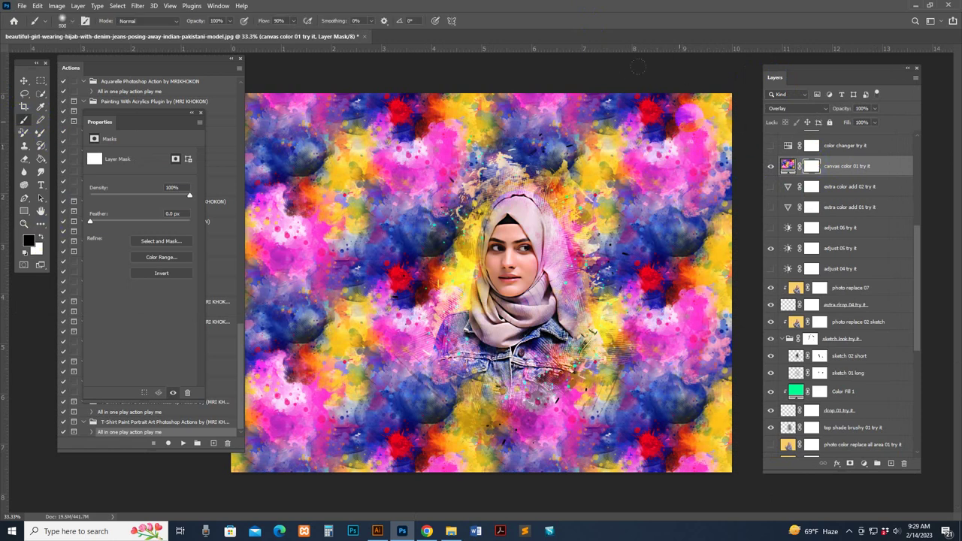
{"action": "mouse_move", "coordinate": [689, 118]}
{"action": "left_mouse_down"}
{"action": "mouse_move", "coordinate": [711, 98]}
{"action": "mouse_move", "coordinate": [724, 382]}
{"action": "mouse_move", "coordinate": [717, 268]}
{"action": "mouse_move", "coordinate": [656, 148]}
{"action": "mouse_move", "coordinate": [576, 65]}
{"action": "mouse_move", "coordinate": [444, 74]}
{"action": "mouse_move", "coordinate": [712, 95]}
{"action": "mouse_move", "coordinate": [666, 91]}
{"action": "left_mouse_up"}
{"action": "mouse_move", "coordinate": [669, 494]}
{"action": "left_mouse_down"}
{"action": "mouse_move", "coordinate": [516, 506]}
{"action": "mouse_move", "coordinate": [247, 459]}
{"action": "mouse_move", "coordinate": [271, 286]}
{"action": "left_mouse_up"}
{"action": "mouse_move", "coordinate": [334, 190]}
{"action": "left_mouse_down"}
{"action": "mouse_move", "coordinate": [297, 100]}
{"action": "mouse_move", "coordinate": [250, 124]}
{"action": "mouse_move", "coordinate": [269, 261]}
{"action": "mouse_move", "coordinate": [450, 41]}
{"action": "mouse_move", "coordinate": [408, 53]}
{"action": "mouse_move", "coordinate": [561, 70]}
{"action": "mouse_move", "coordinate": [715, 111]}
{"action": "mouse_move", "coordinate": [721, 274]}
{"action": "mouse_move", "coordinate": [741, 346]}
{"action": "mouse_move", "coordinate": [723, 415]}
{"action": "mouse_move", "coordinate": [576, 488]}
{"action": "mouse_move", "coordinate": [311, 480]}
{"action": "mouse_move", "coordinate": [272, 340]}
{"action": "mouse_move", "coordinate": [405, 495]}
{"action": "mouse_move", "coordinate": [320, 423]}
{"action": "mouse_move", "coordinate": [293, 290]}
{"action": "mouse_move", "coordinate": [321, 305]}
{"action": "mouse_move", "coordinate": [325, 368]}
{"action": "mouse_move", "coordinate": [369, 167]}
{"action": "mouse_move", "coordinate": [411, 105]}
{"action": "mouse_move", "coordinate": [633, 116]}
{"action": "mouse_move", "coordinate": [719, 304]}
{"action": "mouse_move", "coordinate": [606, 474]}
{"action": "mouse_move", "coordinate": [479, 495]}
{"action": "mouse_move", "coordinate": [399, 471]}
{"action": "mouse_move", "coordinate": [576, 494]}
{"action": "mouse_move", "coordinate": [413, 474]}
{"action": "mouse_move", "coordinate": [341, 389]}
{"action": "mouse_move", "coordinate": [367, 299]}
{"action": "mouse_move", "coordinate": [377, 142]}
{"action": "left_mouse_up"}
{"action": "key", "text": "bracketleft"}
{"action": "key", "text": "bracketleft"}
{"action": "left_click", "coordinate": [242, 97]}
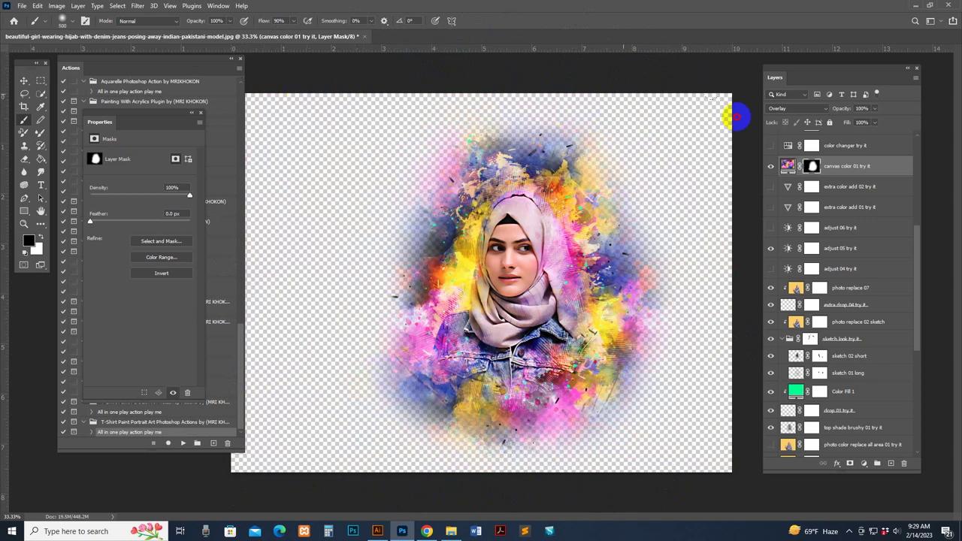
Step: Hide the masked "canvas color 01 try it" layer, close the document without saving and put away the mask properties
{"action": "left_click", "coordinate": [773, 167]}
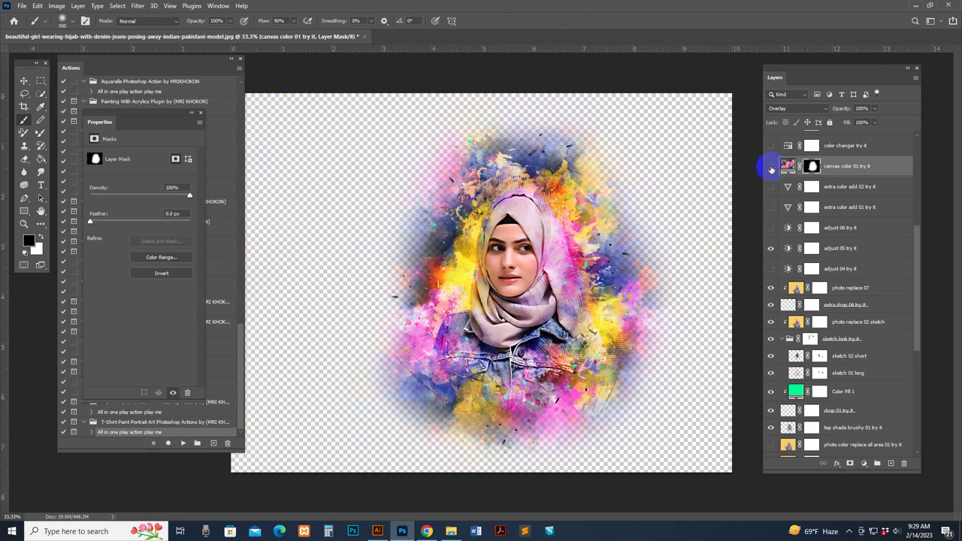
{"action": "left_click", "coordinate": [772, 166]}
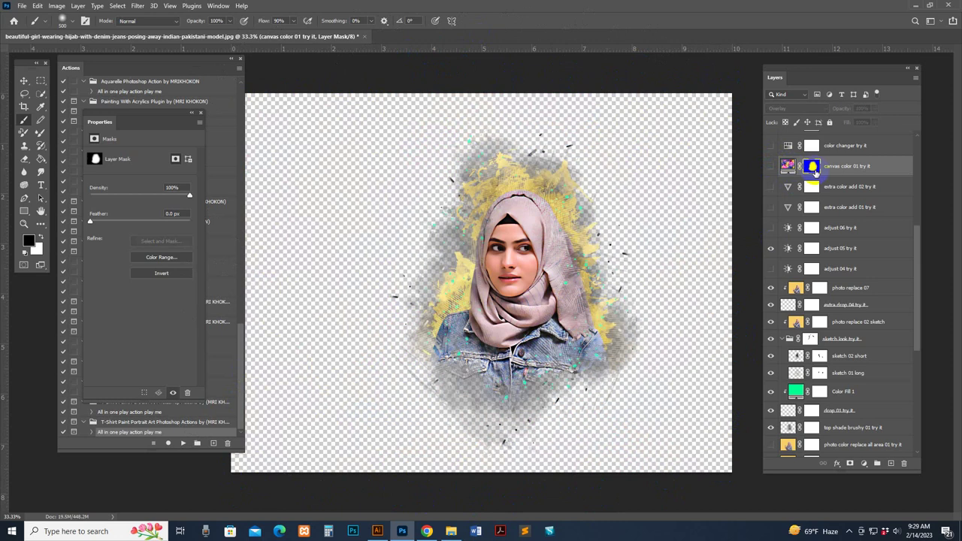
{"action": "left_click", "coordinate": [365, 38]}
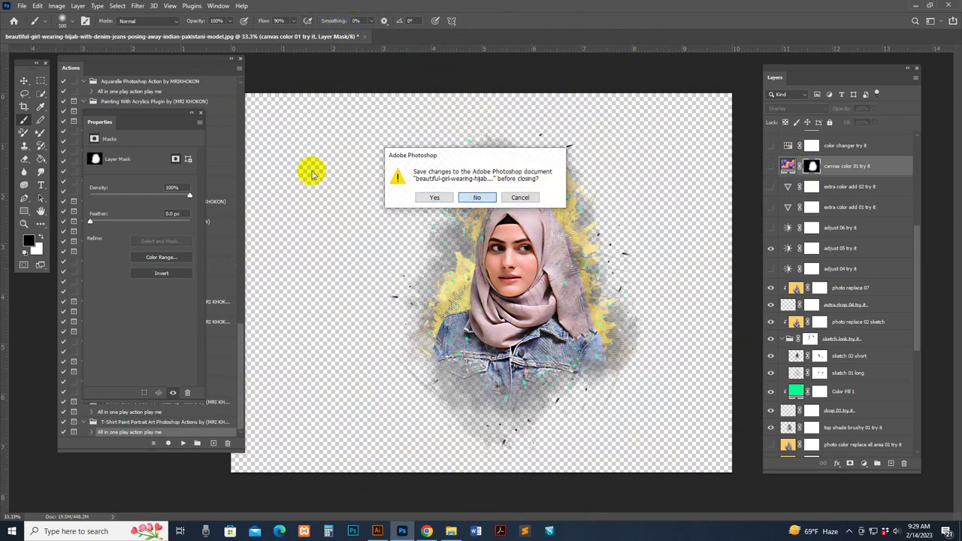
{"action": "key", "text": "n"}
{"action": "left_click", "coordinate": [199, 113]}
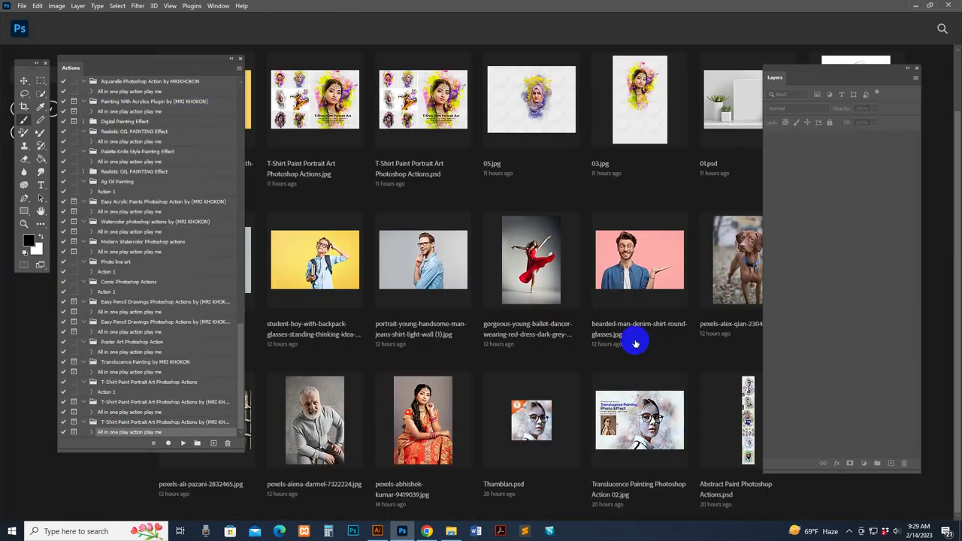
Step: Open the recent photo of the seated woman in the orange sari and crop outward to add white canvas above and on both sides
{"action": "left_click", "coordinate": [423, 421]}
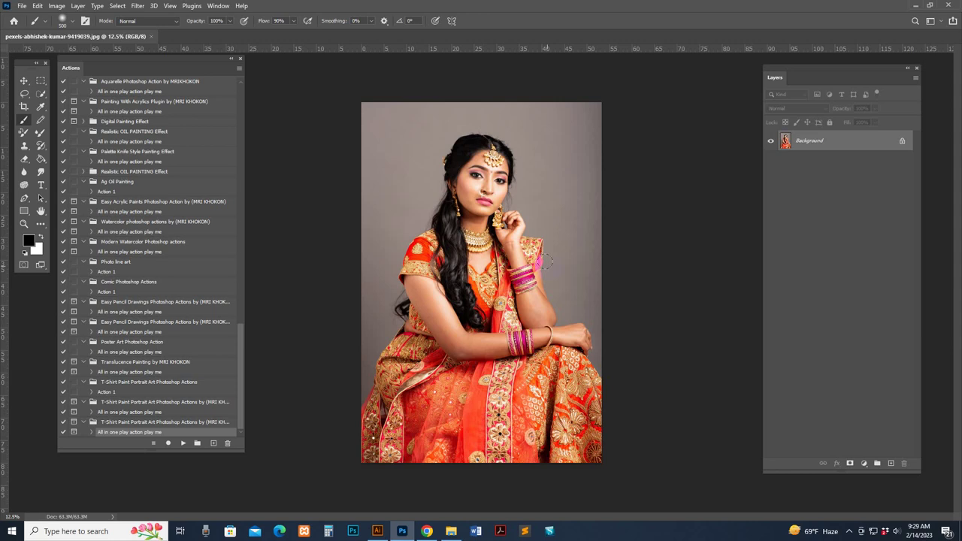
{"action": "left_click", "coordinate": [24, 106]}
{"action": "left_click_drag", "start_coordinate": [485, 102], "coordinate": [488, 87]}
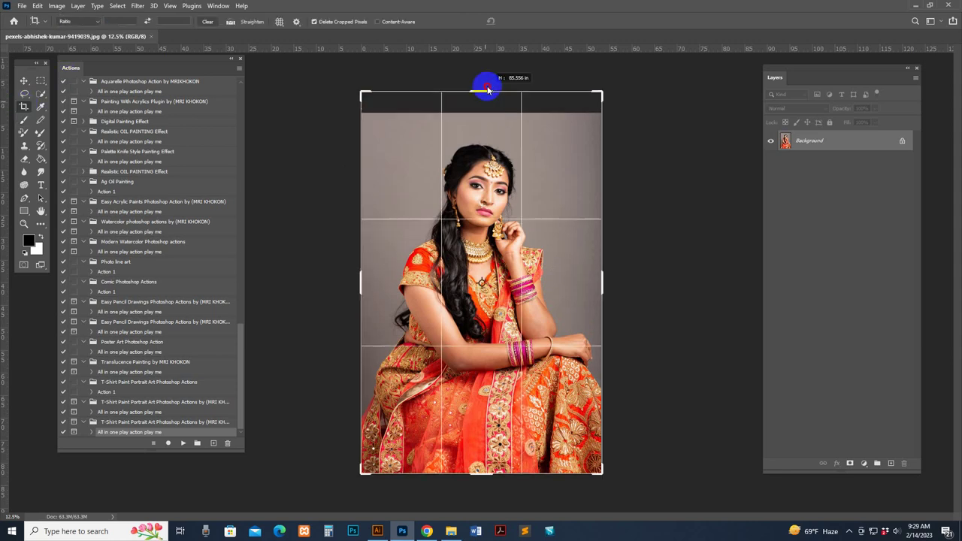
{"action": "left_click_drag", "start_coordinate": [605, 285], "coordinate": [619, 282]}
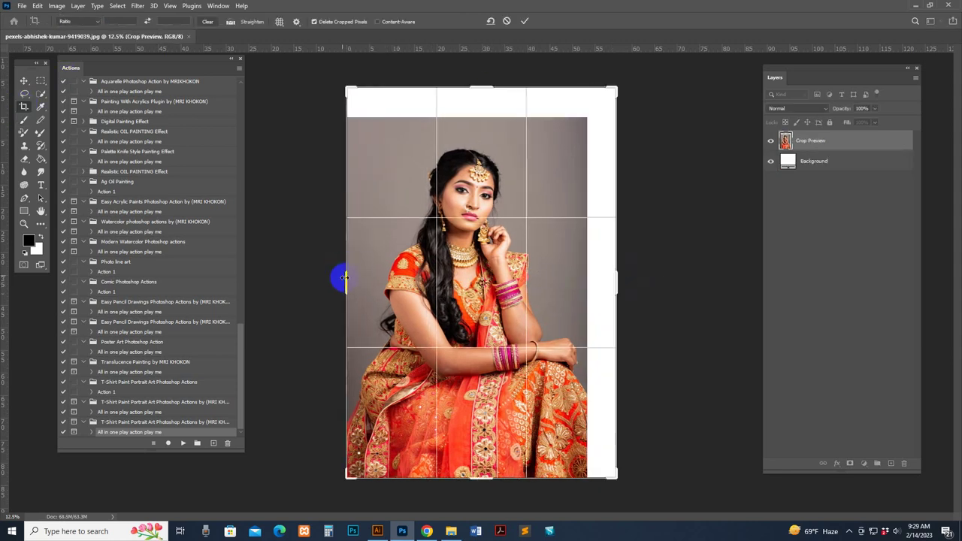
{"action": "left_click_drag", "start_coordinate": [343, 281], "coordinate": [334, 282]}
{"action": "left_click", "coordinate": [24, 80]}
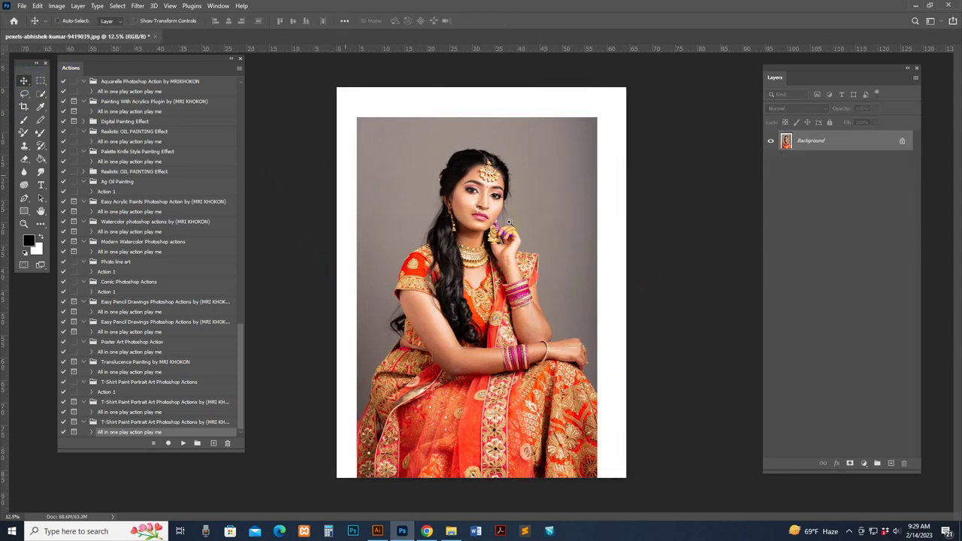
Step: Resize the image to a height of 2500 pixels with proportions kept
{"action": "key", "text": "z"}
{"action": "left_click", "coordinate": [521, 222]}
{"action": "left_click", "coordinate": [57, 6]}
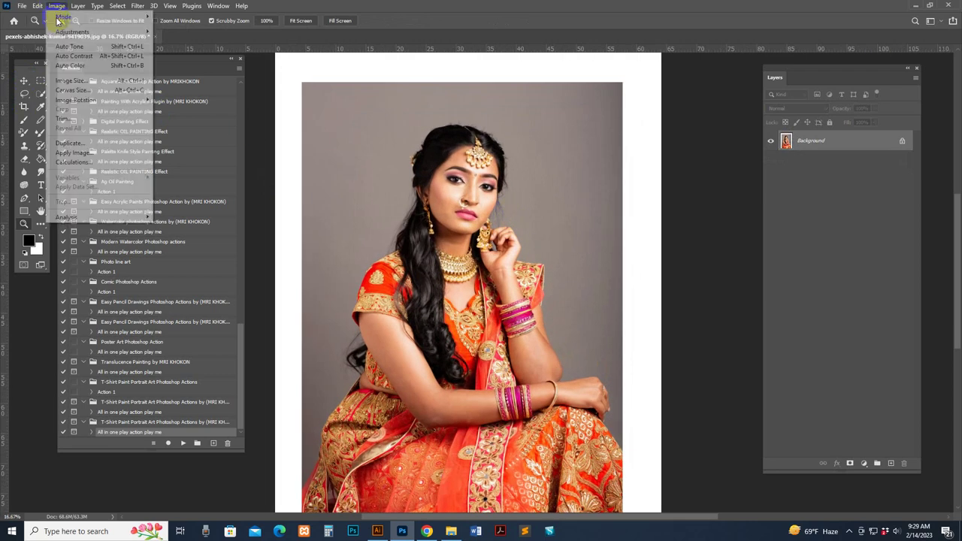
{"action": "left_click", "coordinate": [75, 84]}
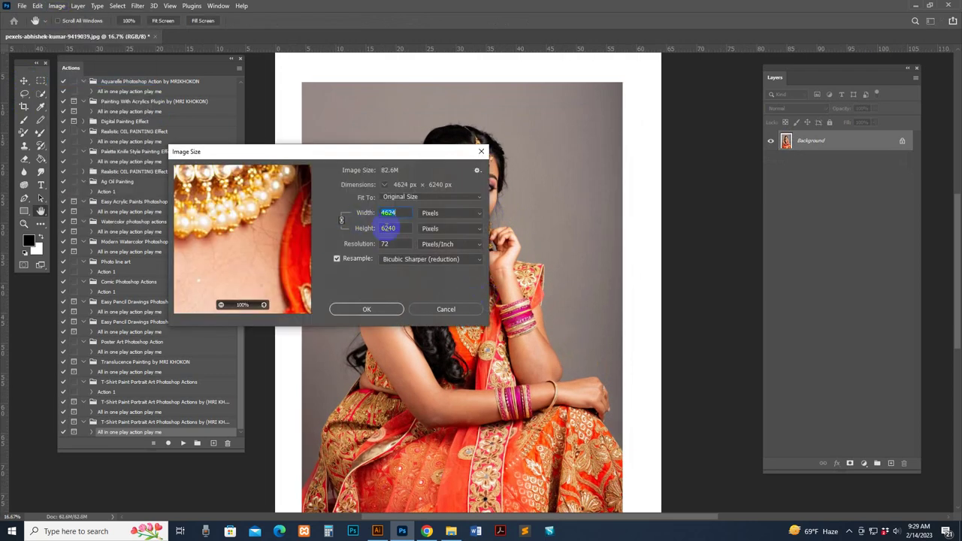
{"action": "type", "text": "2500"}
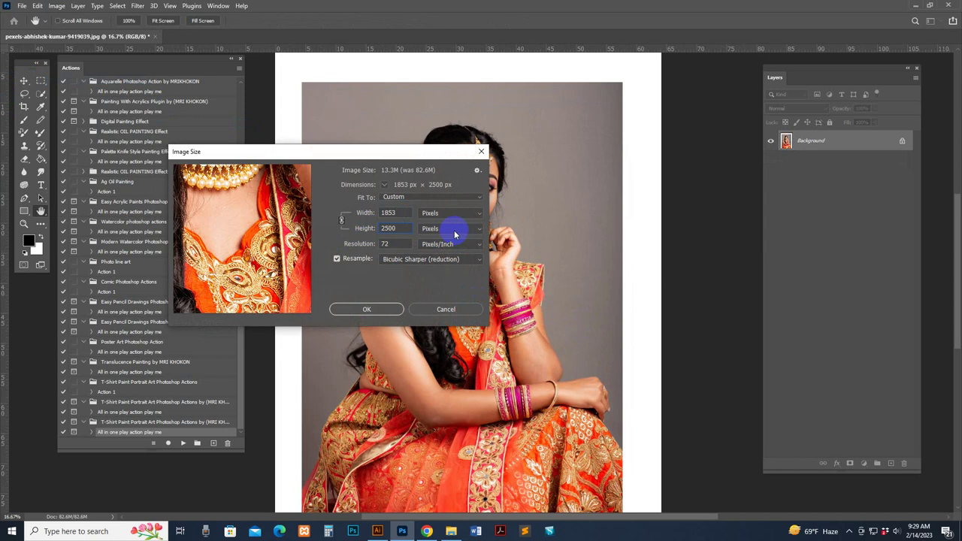
{"action": "key", "text": "Return"}
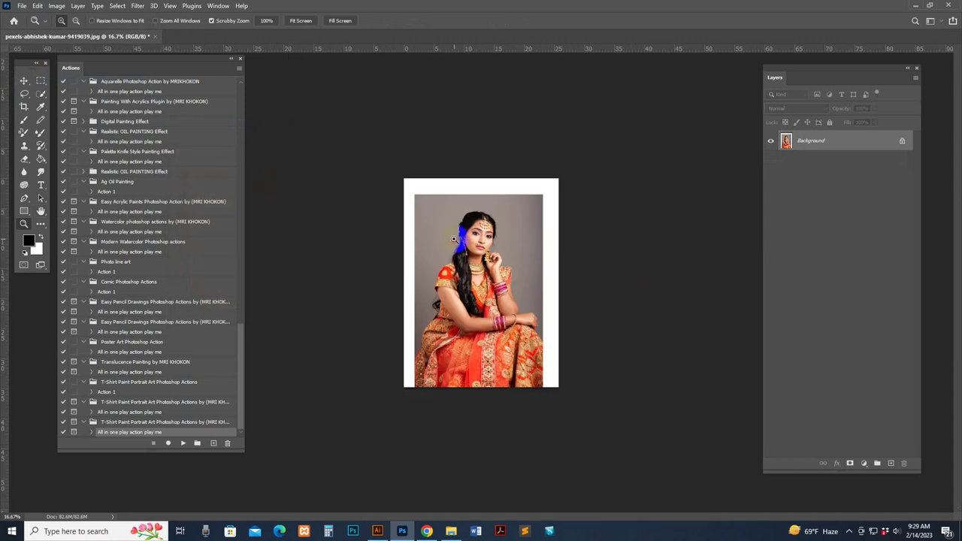
Step: Add a new layer named "brush" above the Background with the Brush tool active
{"action": "key", "text": "ctrl+plus"}
{"action": "key", "text": "ctrl+plus"}
{"action": "left_click", "coordinate": [25, 121]}
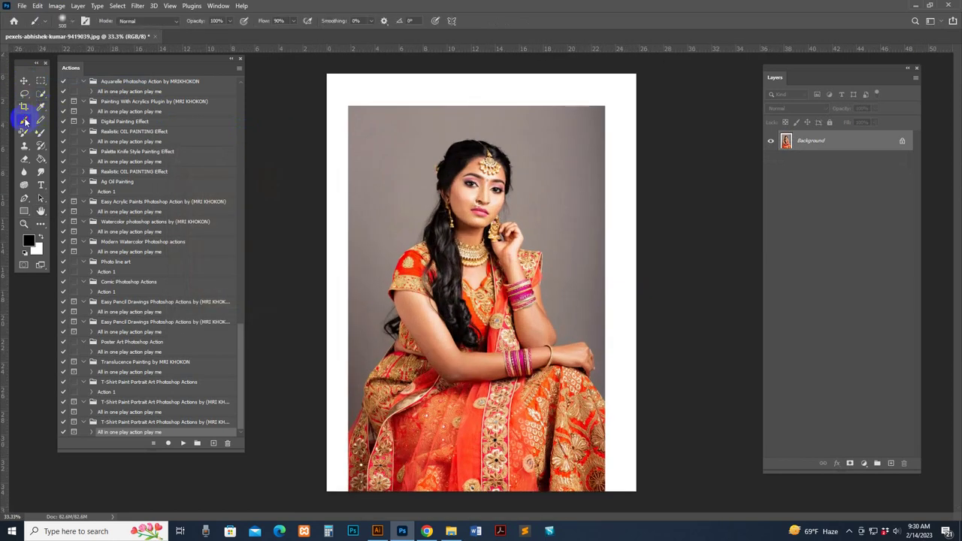
{"action": "left_click", "coordinate": [891, 463]}
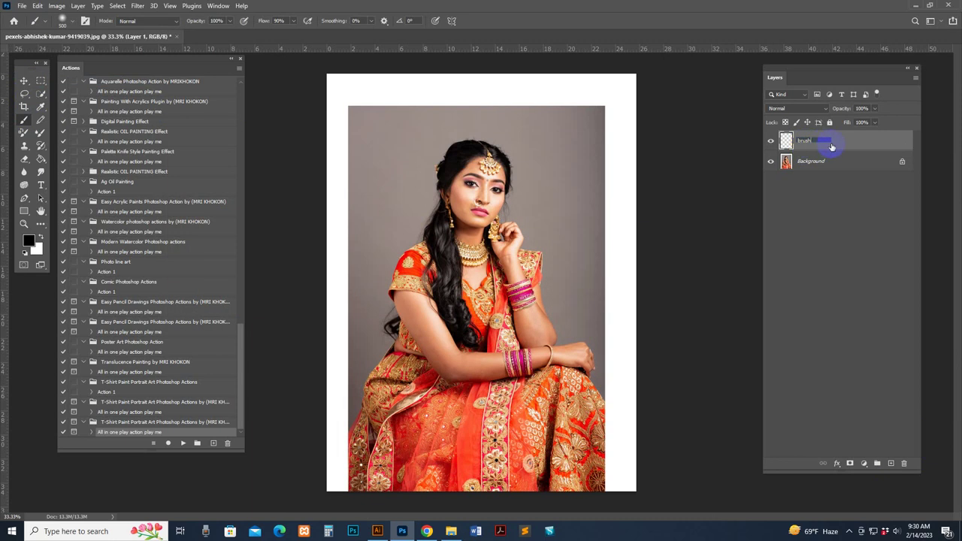
{"action": "key", "text": "Return"}
Step: Set the foreground colour to a saturated bright blue for brushing over the subject
{"action": "left_click_drag", "start_coordinate": [474, 227], "coordinate": [488, 247]}
{"action": "left_click", "coordinate": [29, 240]}
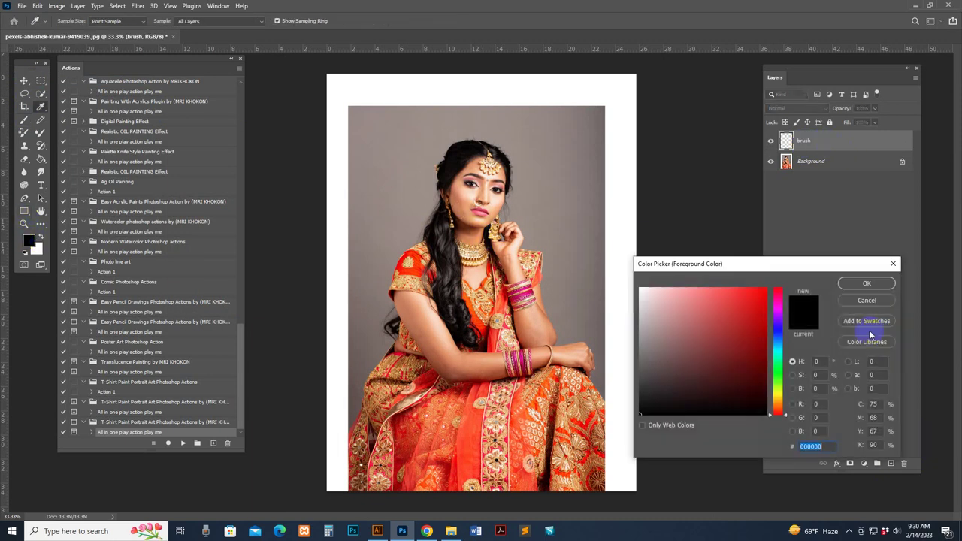
{"action": "left_click", "coordinate": [778, 331]}
{"action": "left_click", "coordinate": [765, 288]}
{"action": "left_click", "coordinate": [867, 285]}
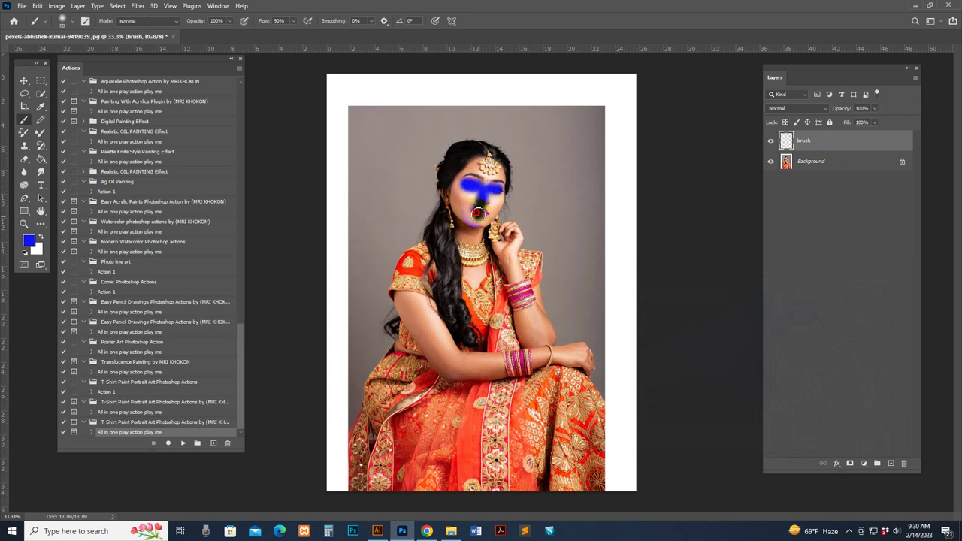
Step: Paint blue strokes on the "brush" layer over the woman's face, hair, neck, shoulder, raised hand and chest
{"action": "mouse_move", "coordinate": [514, 236]}
{"action": "left_mouse_down"}
{"action": "mouse_move", "coordinate": [512, 275]}
{"action": "mouse_move", "coordinate": [492, 251]}
{"action": "mouse_move", "coordinate": [460, 256]}
{"action": "mouse_move", "coordinate": [437, 212]}
{"action": "left_mouse_up"}
{"action": "left_click", "coordinate": [447, 286]}
{"action": "left_click_drag", "start_coordinate": [448, 286], "coordinate": [461, 333]}
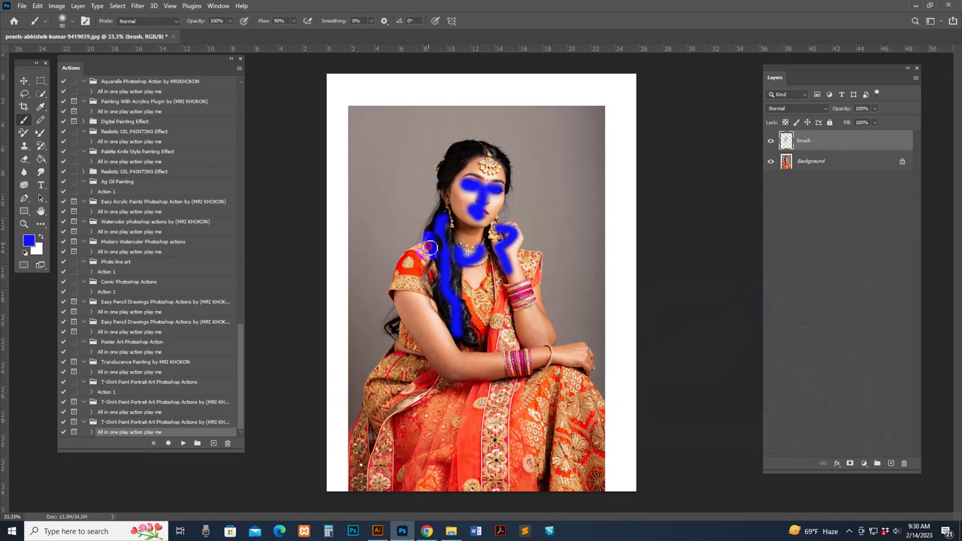
{"action": "left_click_drag", "start_coordinate": [431, 246], "coordinate": [417, 284]}
{"action": "key", "text": "bracketright"}
{"action": "mouse_move", "coordinate": [445, 186]}
{"action": "left_mouse_down"}
{"action": "mouse_move", "coordinate": [477, 156]}
{"action": "mouse_move", "coordinate": [501, 159]}
{"action": "mouse_move", "coordinate": [469, 202]}
{"action": "mouse_move", "coordinate": [491, 216]}
{"action": "mouse_move", "coordinate": [487, 190]}
{"action": "mouse_move", "coordinate": [472, 187]}
{"action": "mouse_move", "coordinate": [504, 190]}
{"action": "mouse_move", "coordinate": [491, 160]}
{"action": "left_mouse_up"}
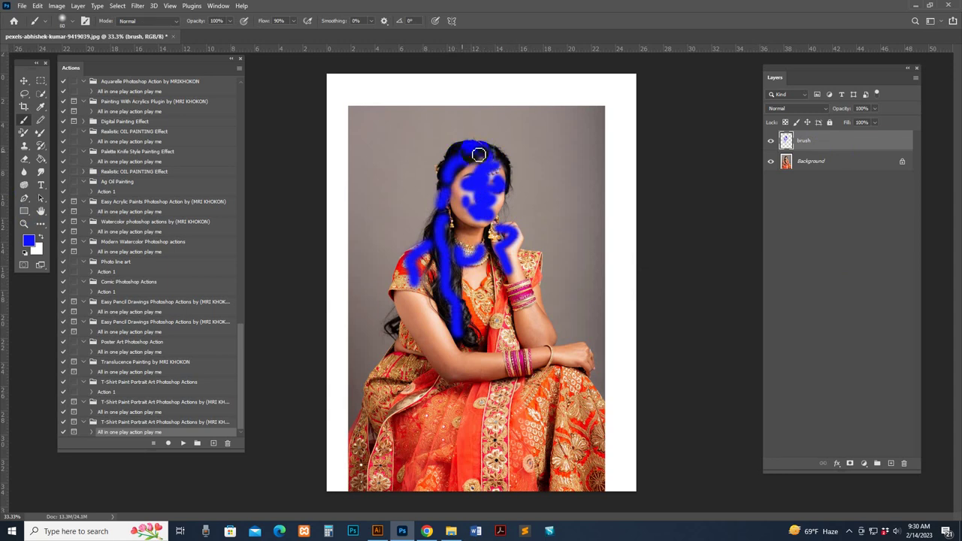
{"action": "key", "text": "ctrl+z"}
{"action": "mouse_move", "coordinate": [519, 260]}
{"action": "left_mouse_down"}
{"action": "mouse_move", "coordinate": [486, 255]}
{"action": "mouse_move", "coordinate": [471, 267]}
{"action": "mouse_move", "coordinate": [470, 301]}
{"action": "mouse_move", "coordinate": [474, 273]}
{"action": "mouse_move", "coordinate": [454, 258]}
{"action": "mouse_move", "coordinate": [431, 262]}
{"action": "mouse_move", "coordinate": [444, 284]}
{"action": "mouse_move", "coordinate": [444, 232]}
{"action": "mouse_move", "coordinate": [463, 275]}
{"action": "mouse_move", "coordinate": [456, 219]}
{"action": "mouse_move", "coordinate": [457, 239]}
{"action": "mouse_move", "coordinate": [470, 211]}
{"action": "mouse_move", "coordinate": [476, 252]}
{"action": "mouse_move", "coordinate": [486, 238]}
{"action": "mouse_move", "coordinate": [473, 249]}
{"action": "mouse_move", "coordinate": [461, 208]}
{"action": "mouse_move", "coordinate": [482, 175]}
{"action": "mouse_move", "coordinate": [470, 179]}
{"action": "mouse_move", "coordinate": [502, 171]}
{"action": "mouse_move", "coordinate": [499, 188]}
{"action": "mouse_move", "coordinate": [506, 176]}
{"action": "mouse_move", "coordinate": [512, 223]}
{"action": "mouse_move", "coordinate": [500, 283]}
{"action": "mouse_move", "coordinate": [514, 281]}
{"action": "mouse_move", "coordinate": [517, 301]}
{"action": "mouse_move", "coordinate": [484, 291]}
{"action": "left_mouse_up"}
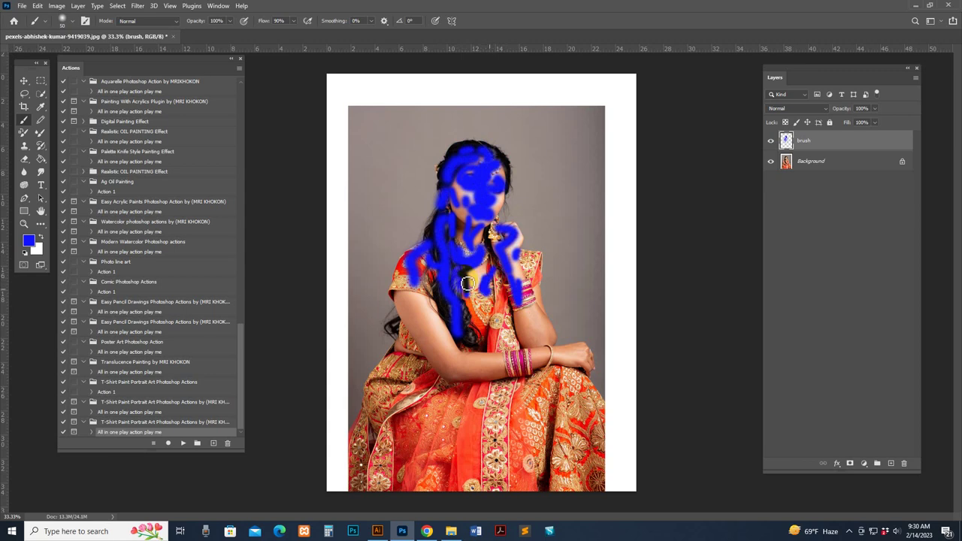
Step: Play the selected "All in one play action play me" T-Shirt Paint Portrait Art action and dismiss its closing message
{"action": "left_click", "coordinate": [181, 444]}
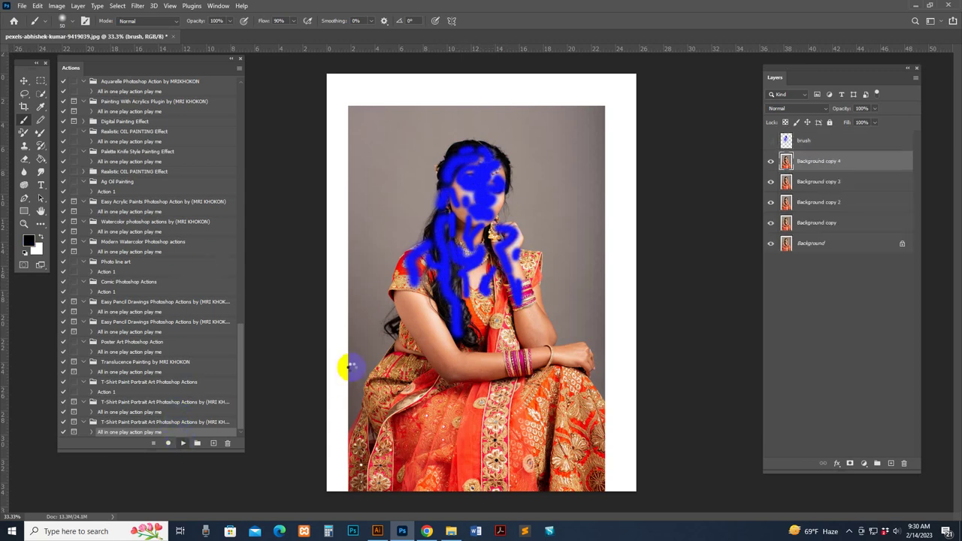
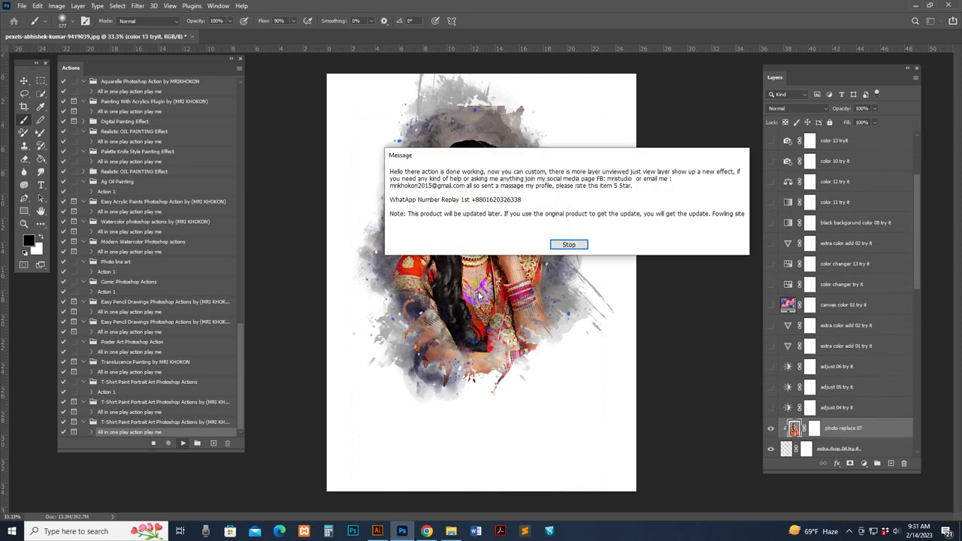
{"action": "left_click", "coordinate": [569, 245]}
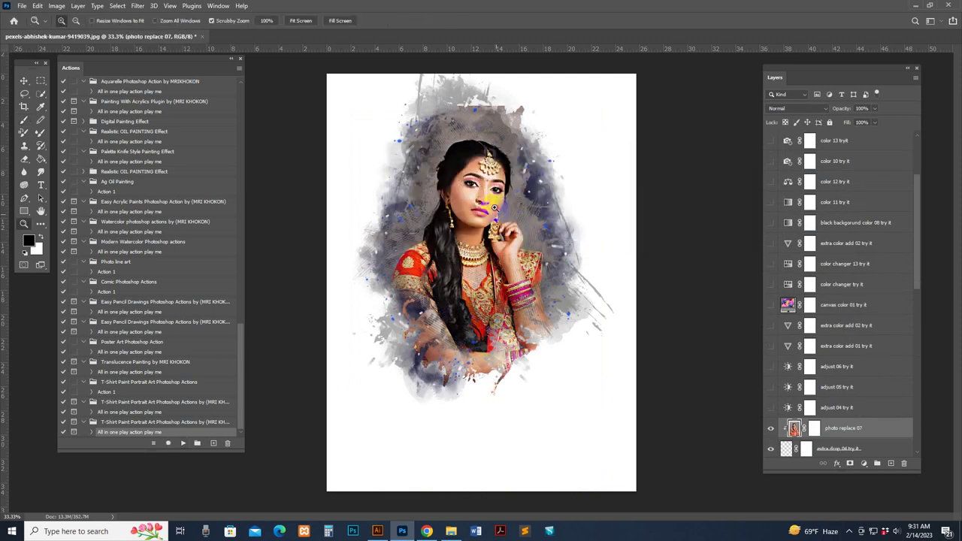
Step: Mask out the hard-edged background above the woman's head on the "lewuit 01 try it" layer mask with a black brush
{"action": "left_click_drag", "start_coordinate": [487, 194], "coordinate": [505, 260]}
{"action": "left_click", "coordinate": [513, 211]}
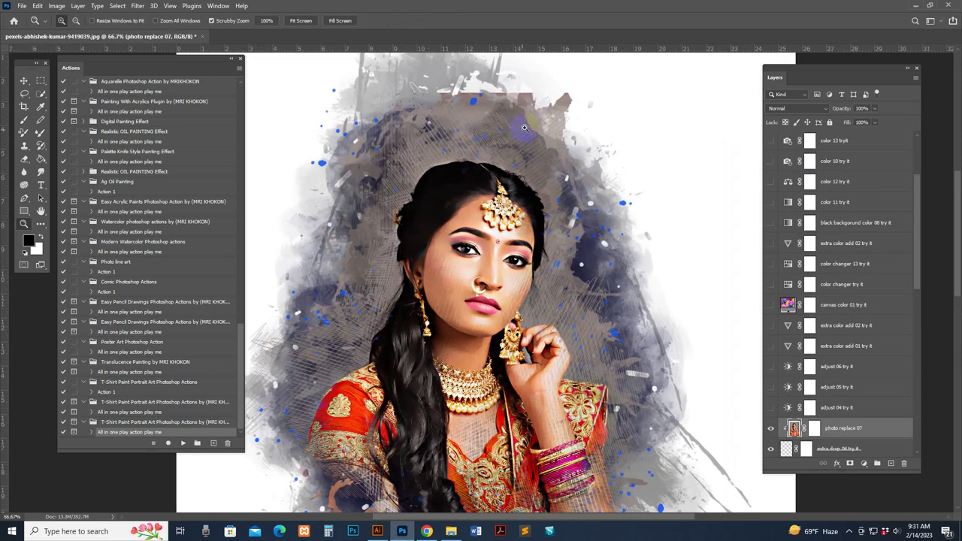
{"action": "left_click_drag", "start_coordinate": [509, 99], "coordinate": [519, 150]}
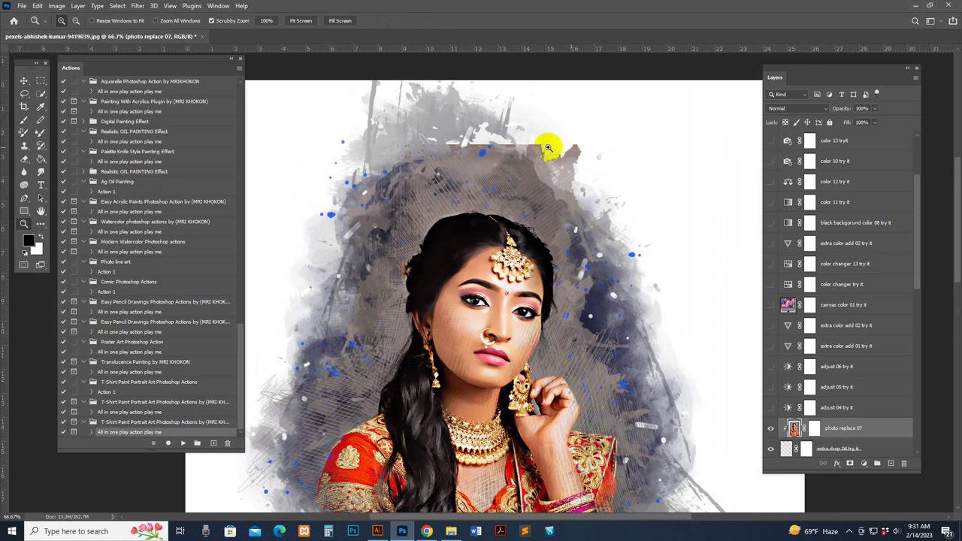
{"action": "scroll", "coordinate": [836, 334], "scroll_direction": "down", "scroll_amount": 6}
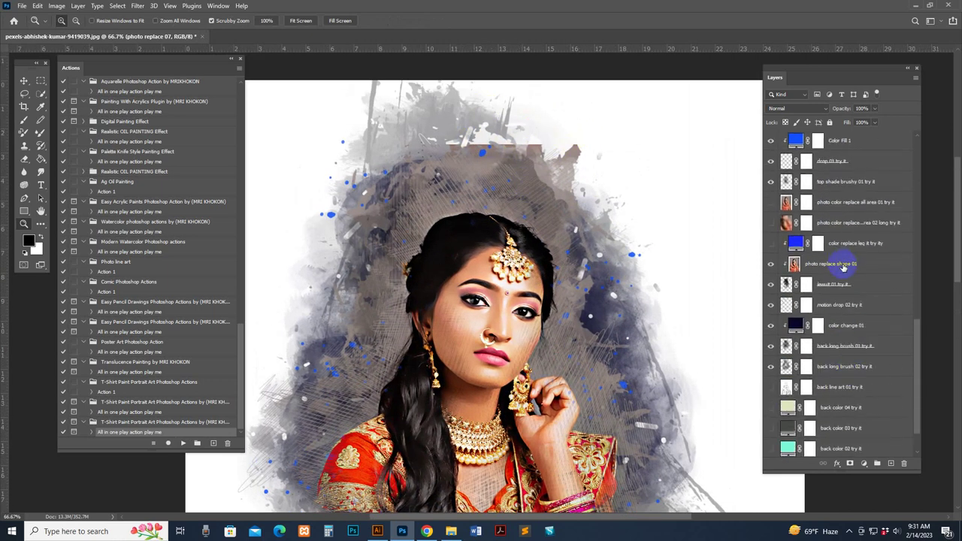
{"action": "left_click", "coordinate": [792, 284]}
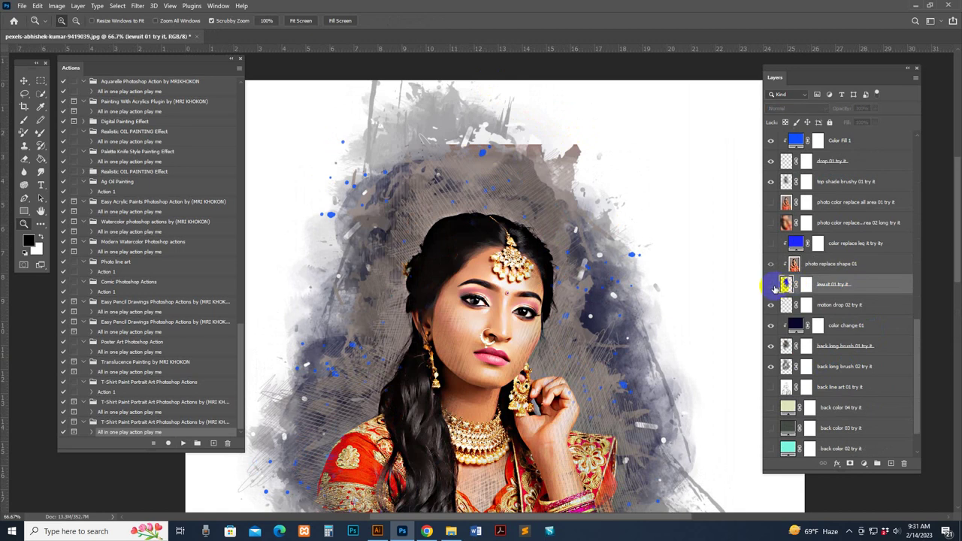
{"action": "left_click", "coordinate": [771, 285]}
{"action": "left_click", "coordinate": [771, 285]}
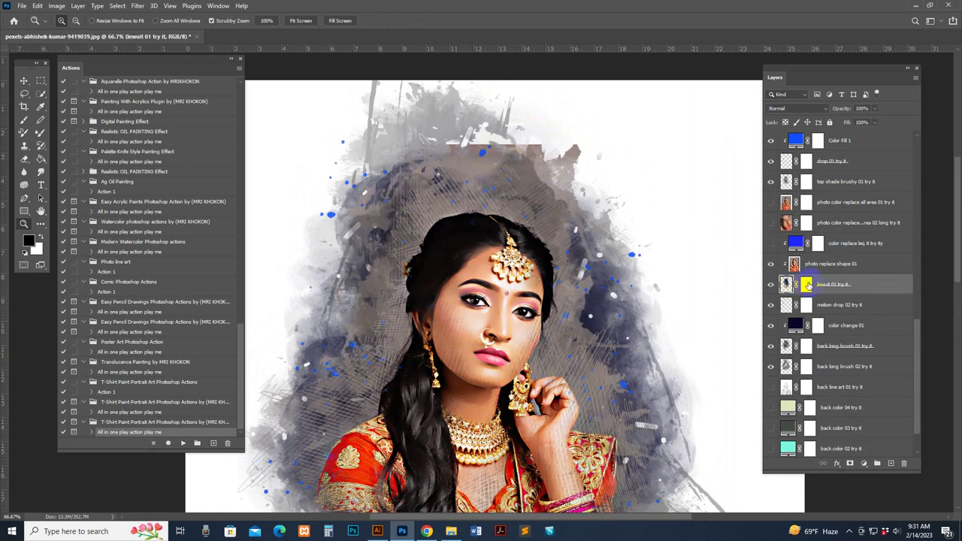
{"action": "left_click", "coordinate": [23, 121]}
{"action": "mouse_move", "coordinate": [561, 140]}
{"action": "left_mouse_down"}
{"action": "mouse_move", "coordinate": [429, 135]}
{"action": "mouse_move", "coordinate": [578, 125]}
{"action": "mouse_move", "coordinate": [408, 129]}
{"action": "mouse_move", "coordinate": [464, 151]}
{"action": "mouse_move", "coordinate": [582, 156]}
{"action": "mouse_move", "coordinate": [598, 123]}
{"action": "mouse_move", "coordinate": [512, 93]}
{"action": "mouse_move", "coordinate": [526, 133]}
{"action": "left_mouse_up"}
{"action": "key", "text": "z"}
{"action": "left_click", "coordinate": [527, 133], "text": "alt"}
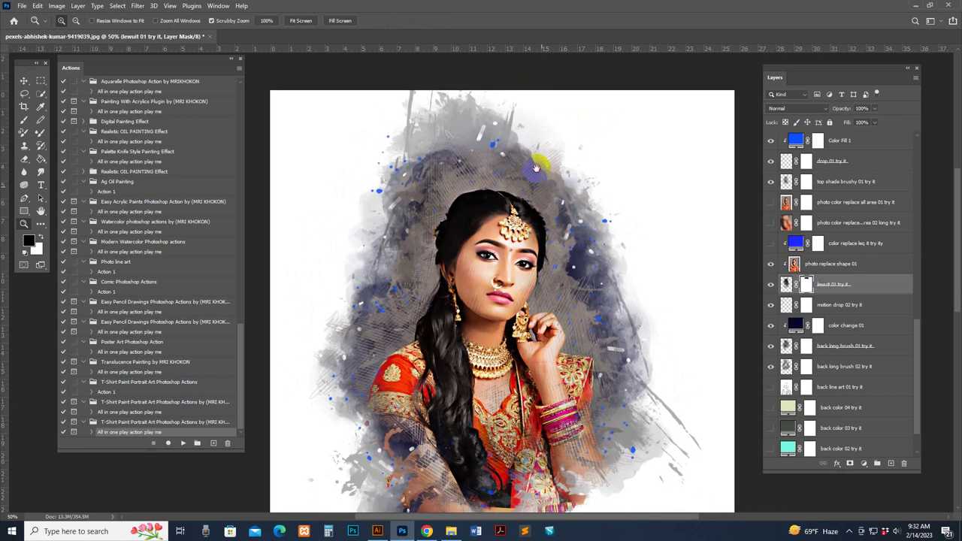
{"action": "left_click_drag", "start_coordinate": [536, 167], "coordinate": [528, 121]}
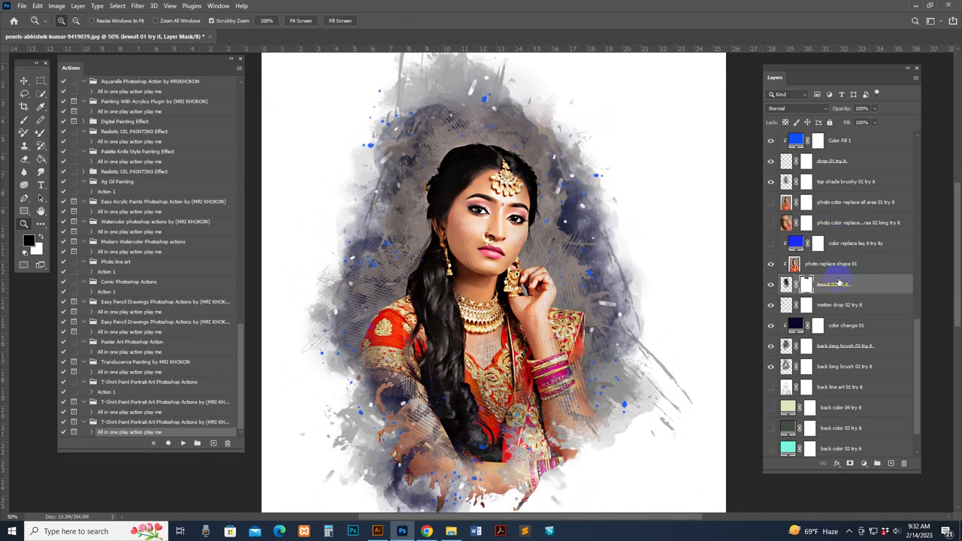
Step: Delete all the layers generated by the action, from "paper look if not need hide it 01" down to "back color 01 try it"
{"action": "scroll", "coordinate": [842, 330], "scroll_direction": "down", "scroll_amount": 2}
{"action": "left_click", "coordinate": [837, 366]}
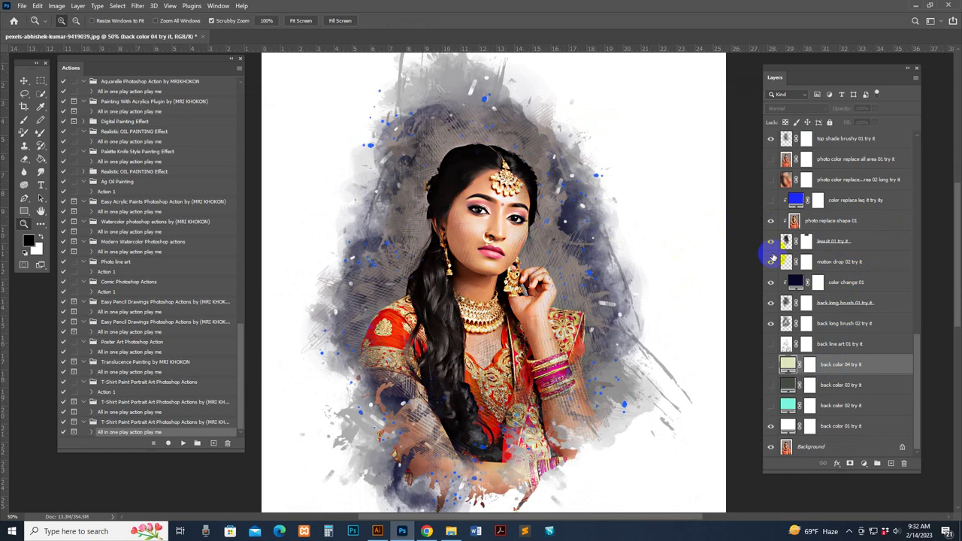
{"action": "scroll", "coordinate": [825, 200], "scroll_direction": "up", "scroll_amount": 15}
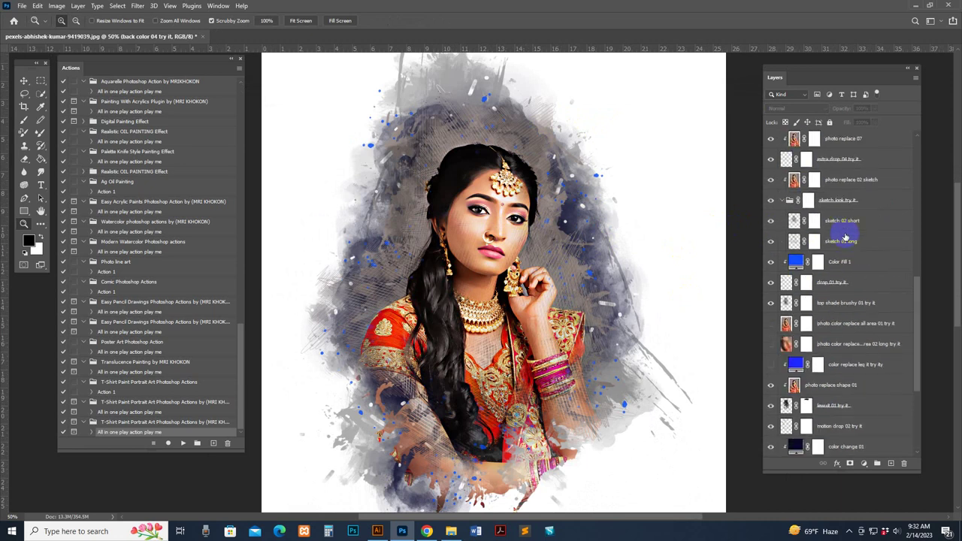
{"action": "scroll", "coordinate": [842, 173], "scroll_direction": "up", "scroll_amount": 3}
{"action": "left_click", "coordinate": [842, 161]}
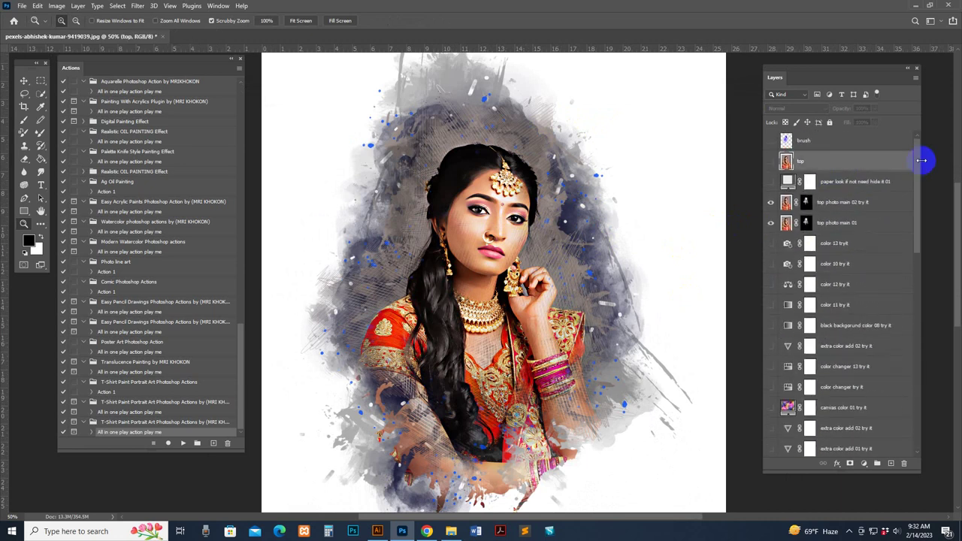
{"action": "left_click_drag", "start_coordinate": [914, 176], "coordinate": [911, 408]}
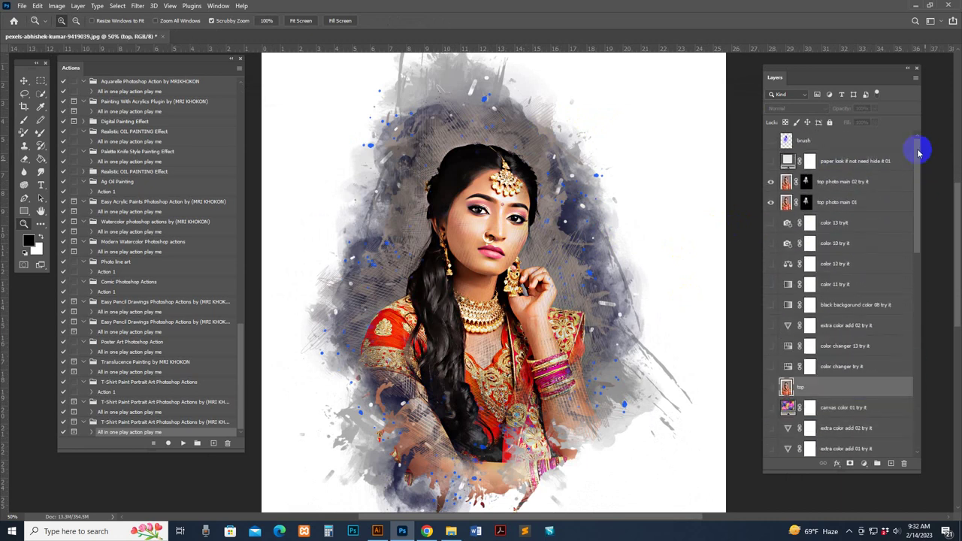
{"action": "left_click", "coordinate": [859, 161]}
{"action": "left_click_drag", "start_coordinate": [914, 154], "coordinate": [910, 395]}
{"action": "left_click", "coordinate": [864, 426], "text": "shift"}
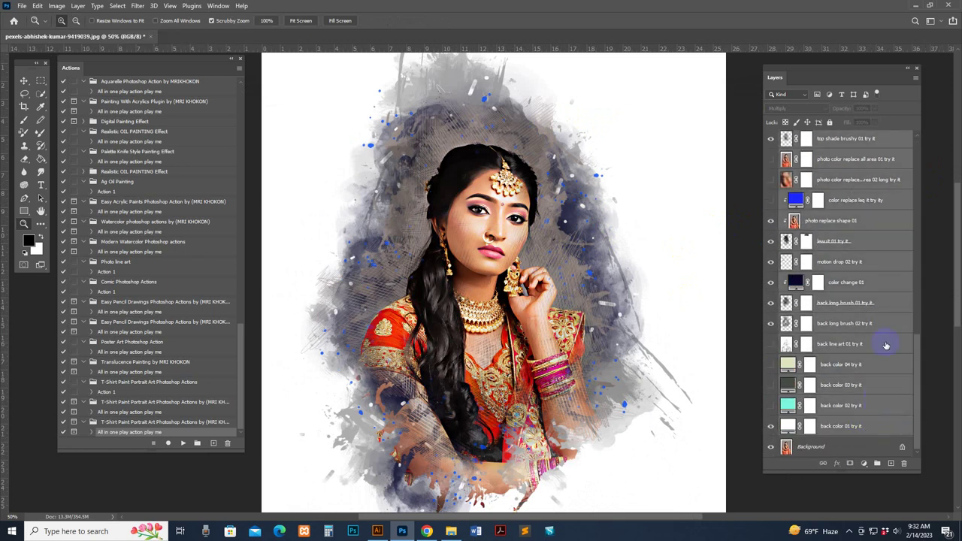
{"action": "key", "text": "Delete"}
Step: Delete the "brush" layer holding the blue strokes and add a new empty "brush" layer above the Background
{"action": "left_click", "coordinate": [782, 146]}
{"action": "left_click", "coordinate": [771, 141]}
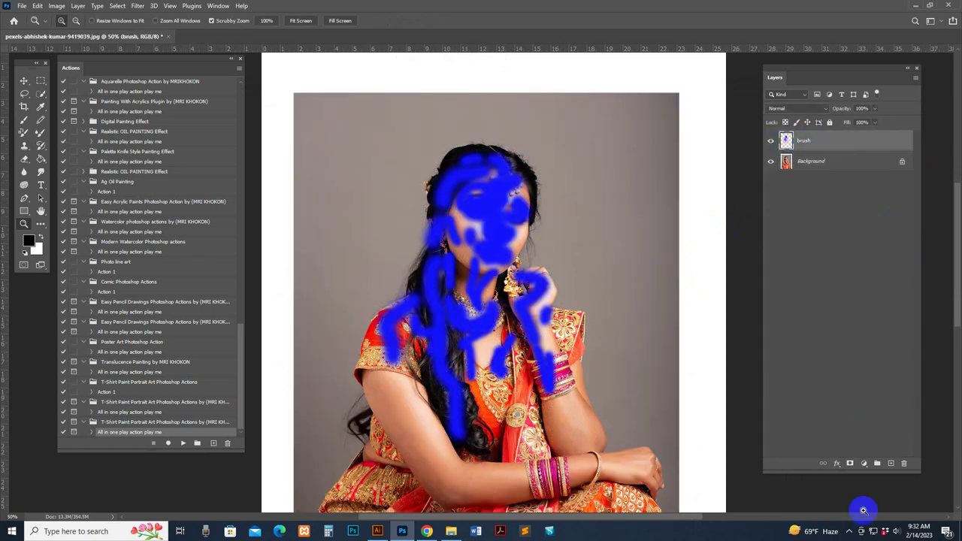
{"action": "key", "text": "Delete"}
{"action": "left_click", "coordinate": [891, 463]}
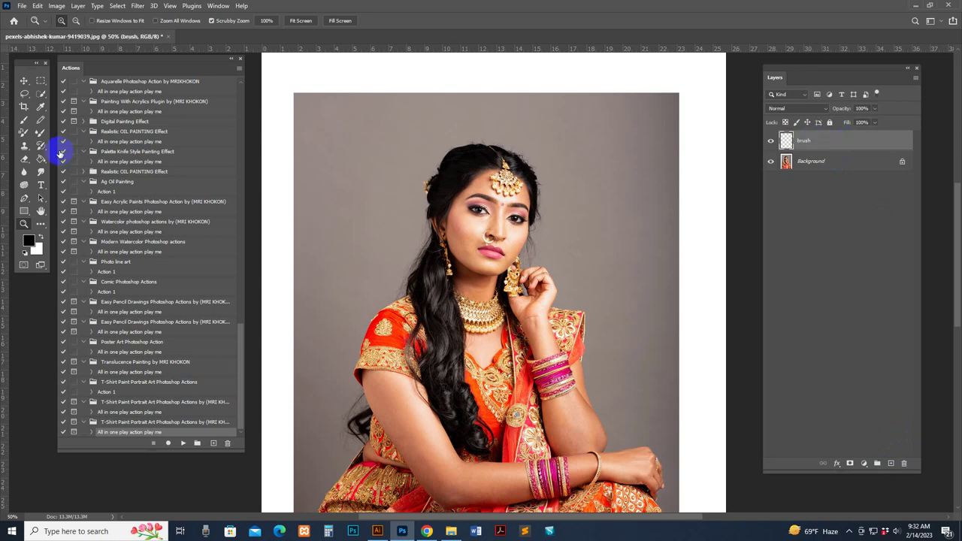
Step: Set the foreground colour to pure red and brush over the woman's eyes on the "brush" layer
{"action": "left_click", "coordinate": [41, 106]}
{"action": "left_click", "coordinate": [29, 241]}
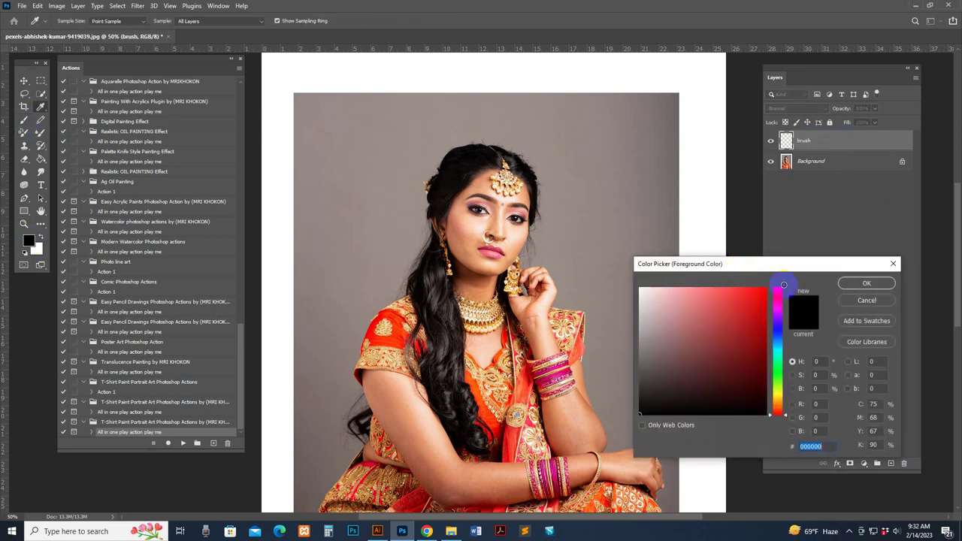
{"action": "left_click", "coordinate": [766, 289]}
{"action": "left_click", "coordinate": [864, 284]}
{"action": "key", "text": "b"}
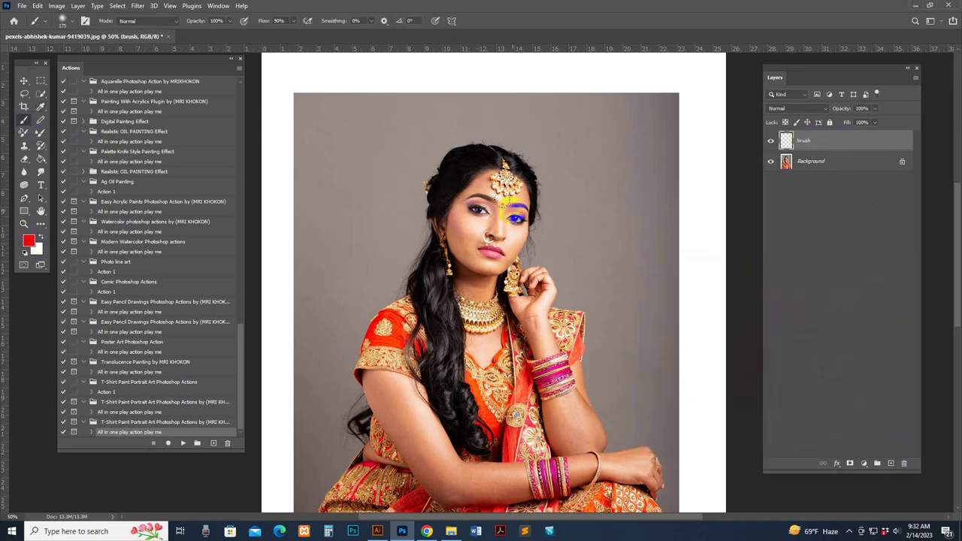
{"action": "left_click_drag", "start_coordinate": [520, 219], "coordinate": [507, 216]}
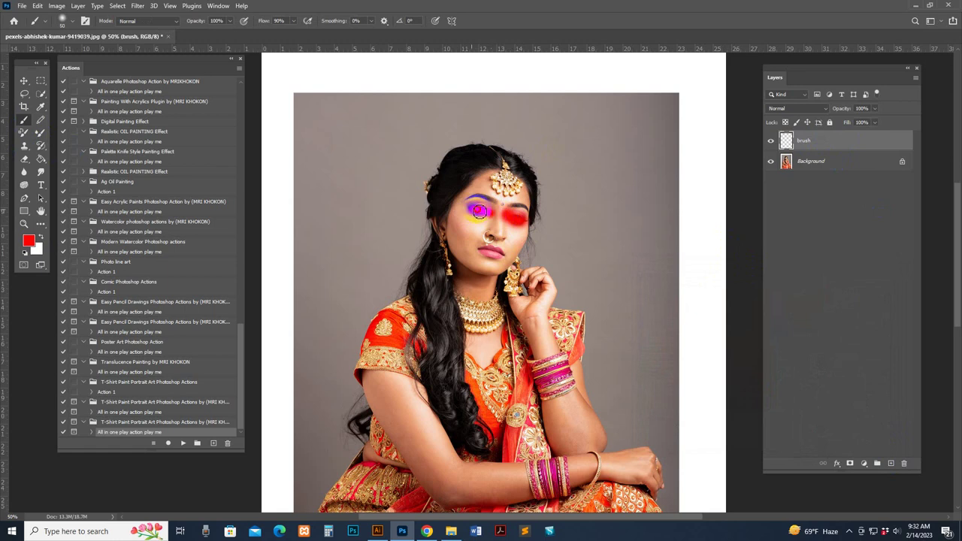
Step: Open "T-Shirt Paint Portrait Art Photoshop Actions 04.jpg" from the T-Shirt Painting Photoshop Actions folder to check its red brush pattern, and return to Photoshop
{"action": "left_click", "coordinate": [451, 532]}
{"action": "key", "text": "BackSpace"}
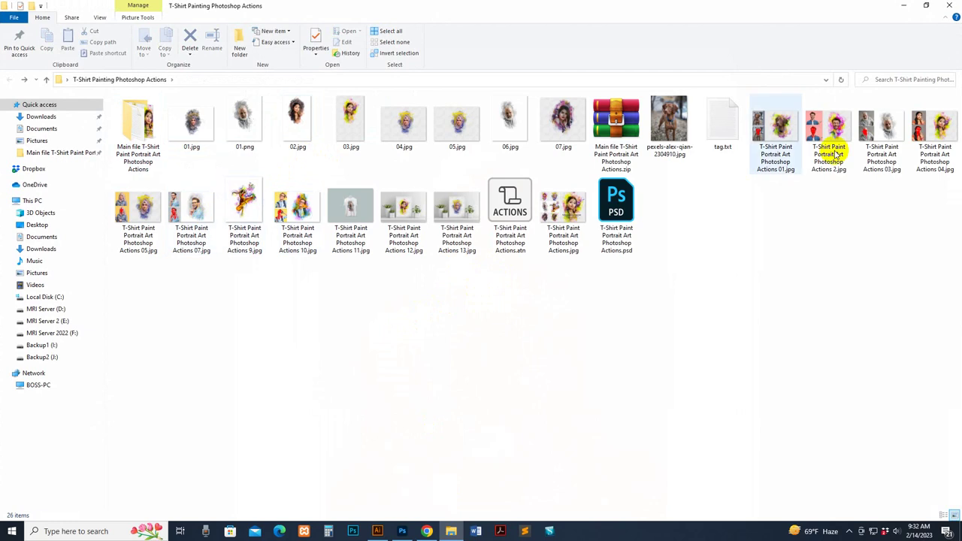
{"action": "left_click", "coordinate": [929, 139]}
{"action": "double_click", "coordinate": [926, 141]}
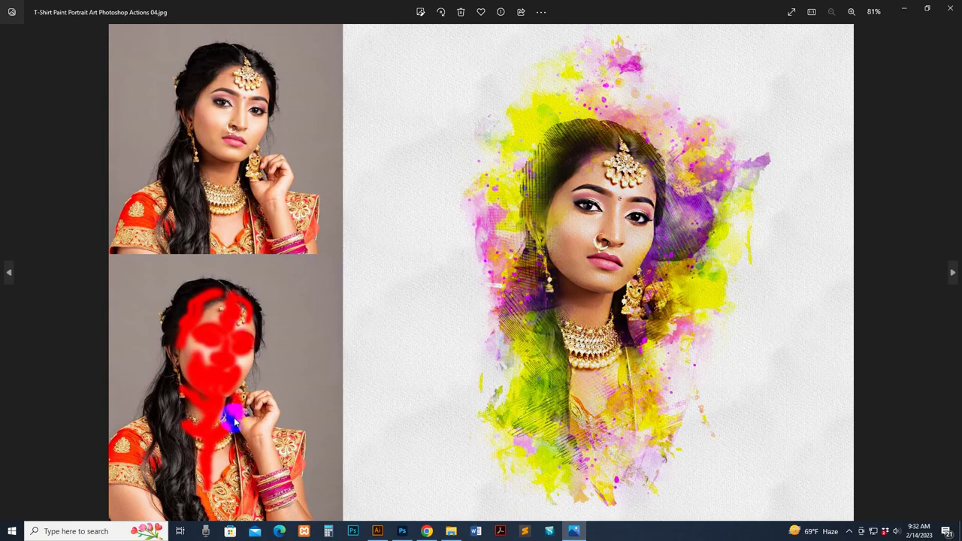
{"action": "left_click", "coordinate": [402, 532]}
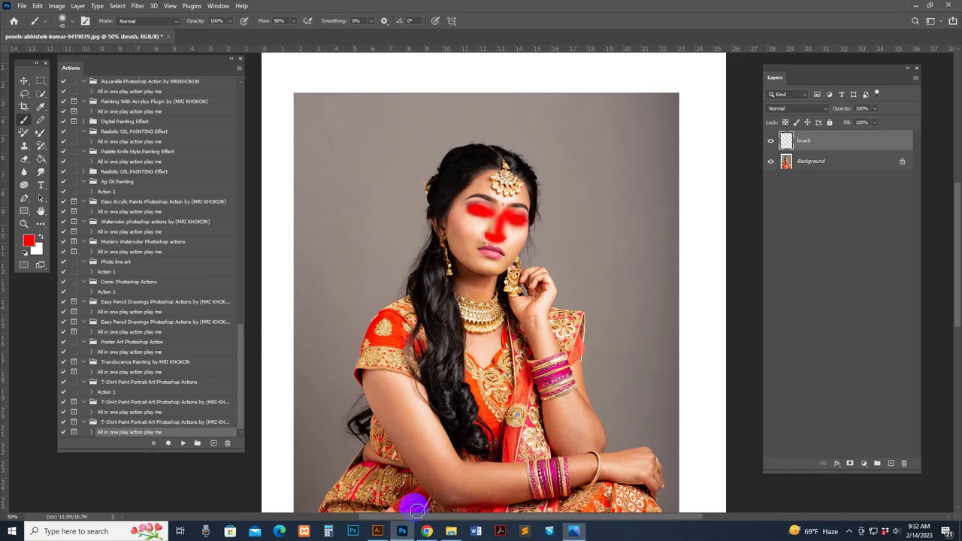
Step: Paint red strokes over the woman's nose, mouth, cheek, forehead, neck, upper chest and earrings, comparing them with the reference image
{"action": "mouse_move", "coordinate": [506, 247]}
{"action": "left_mouse_down"}
{"action": "mouse_move", "coordinate": [492, 211]}
{"action": "mouse_move", "coordinate": [502, 210]}
{"action": "mouse_move", "coordinate": [483, 201]}
{"action": "mouse_move", "coordinate": [523, 211]}
{"action": "mouse_move", "coordinate": [501, 205]}
{"action": "mouse_move", "coordinate": [517, 188]}
{"action": "mouse_move", "coordinate": [482, 168]}
{"action": "left_mouse_up"}
{"action": "mouse_move", "coordinate": [488, 273]}
{"action": "left_mouse_down"}
{"action": "mouse_move", "coordinate": [491, 248]}
{"action": "mouse_move", "coordinate": [504, 257]}
{"action": "mouse_move", "coordinate": [481, 251]}
{"action": "mouse_move", "coordinate": [513, 252]}
{"action": "mouse_move", "coordinate": [487, 254]}
{"action": "mouse_move", "coordinate": [502, 268]}
{"action": "mouse_move", "coordinate": [477, 276]}
{"action": "mouse_move", "coordinate": [499, 315]}
{"action": "mouse_move", "coordinate": [476, 312]}
{"action": "mouse_move", "coordinate": [483, 350]}
{"action": "left_mouse_up"}
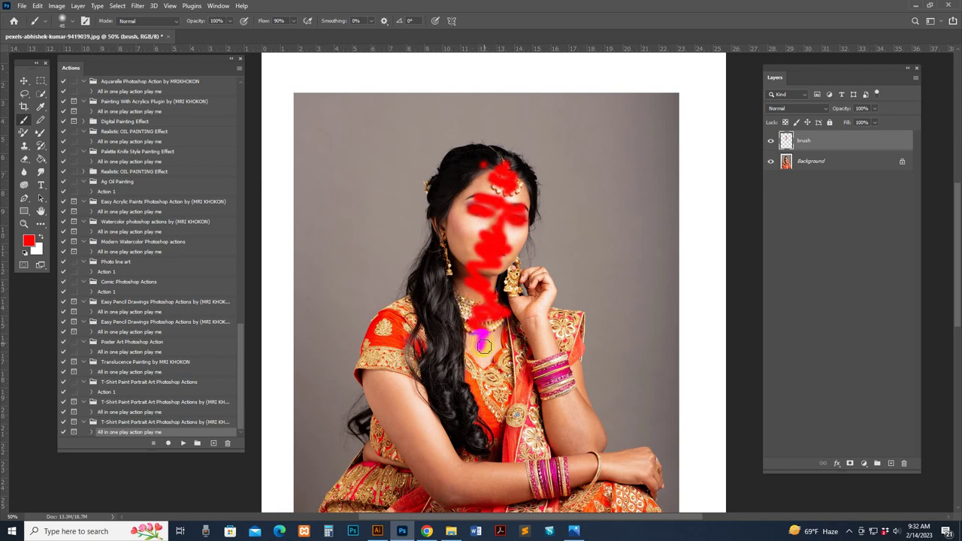
{"action": "left_click", "coordinate": [575, 532]}
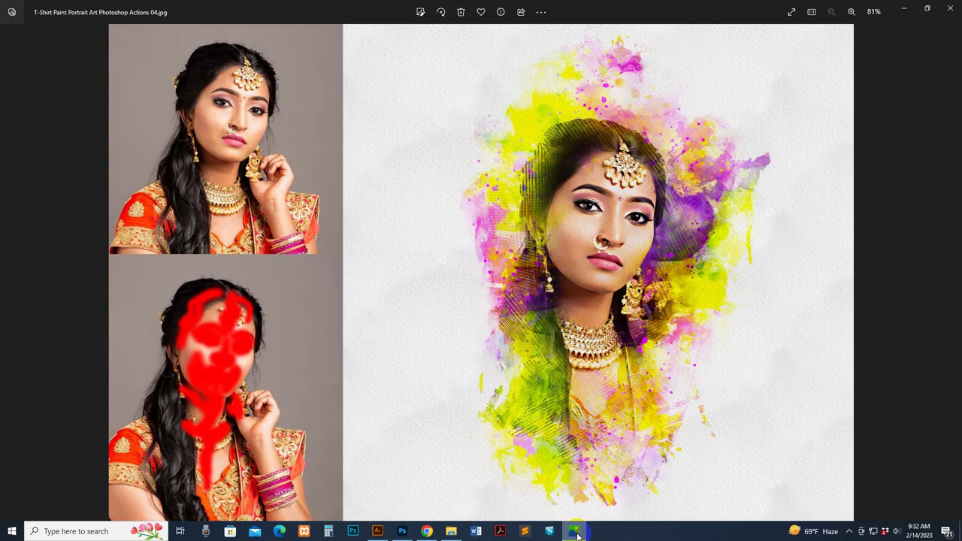
{"action": "left_click", "coordinate": [576, 533]}
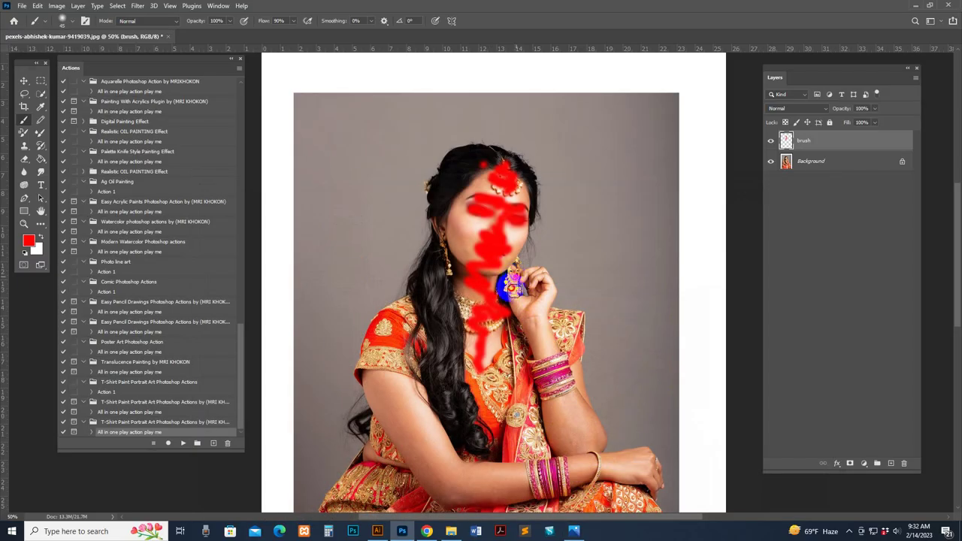
{"action": "left_click", "coordinate": [573, 534]}
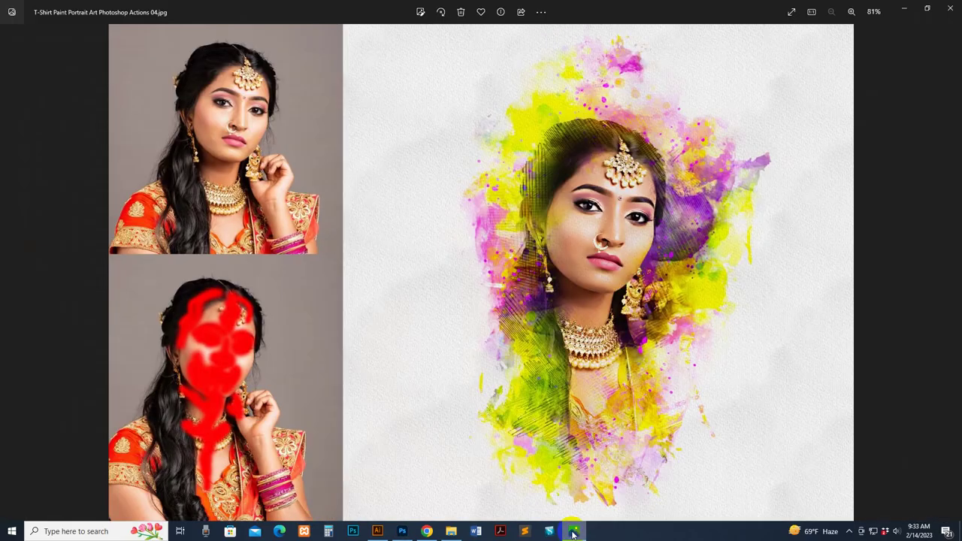
{"action": "left_click", "coordinate": [573, 533]}
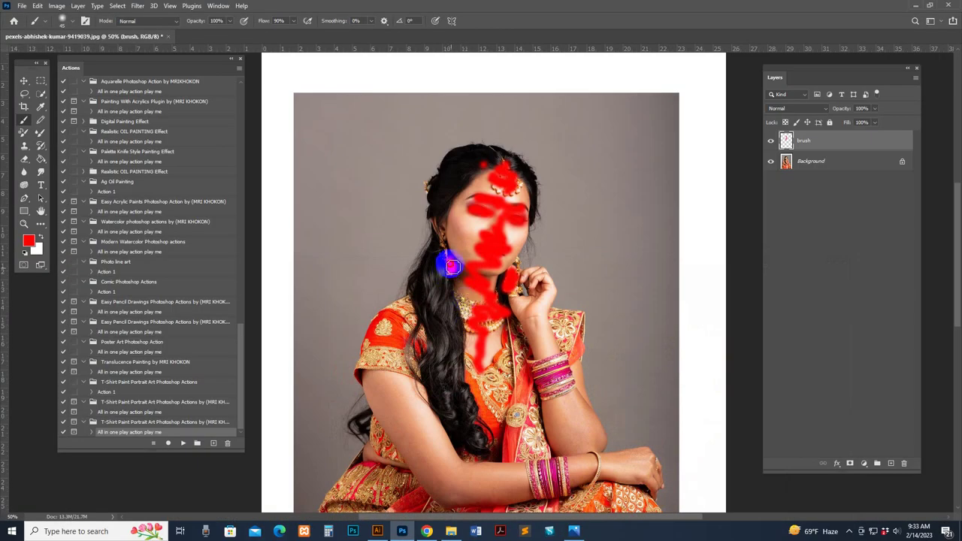
{"action": "left_click", "coordinate": [578, 532]}
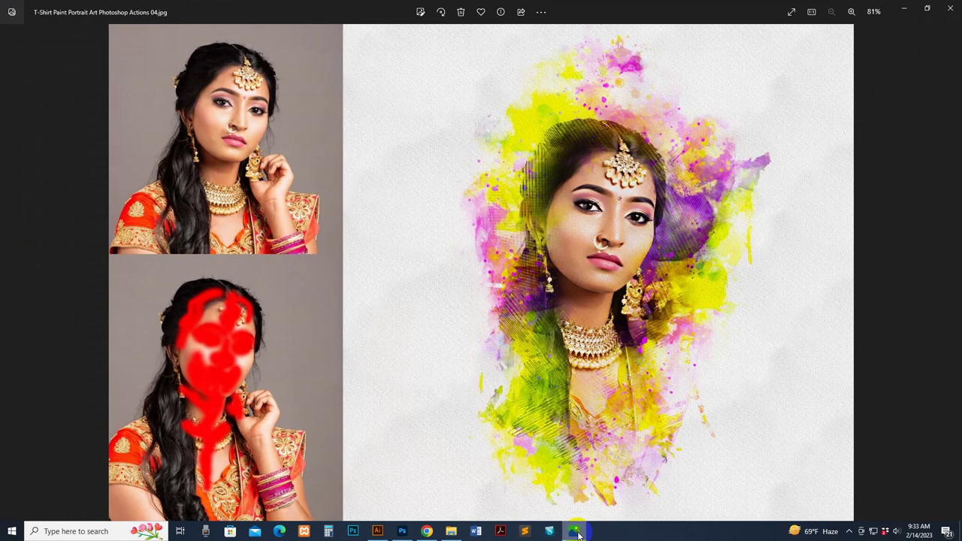
{"action": "right_click", "coordinate": [590, 535]}
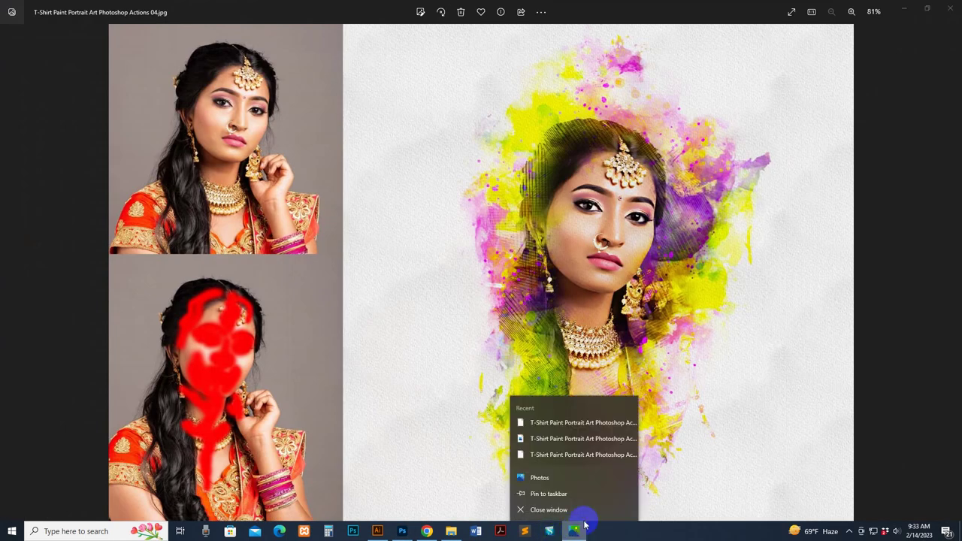
{"action": "left_click", "coordinate": [576, 531]}
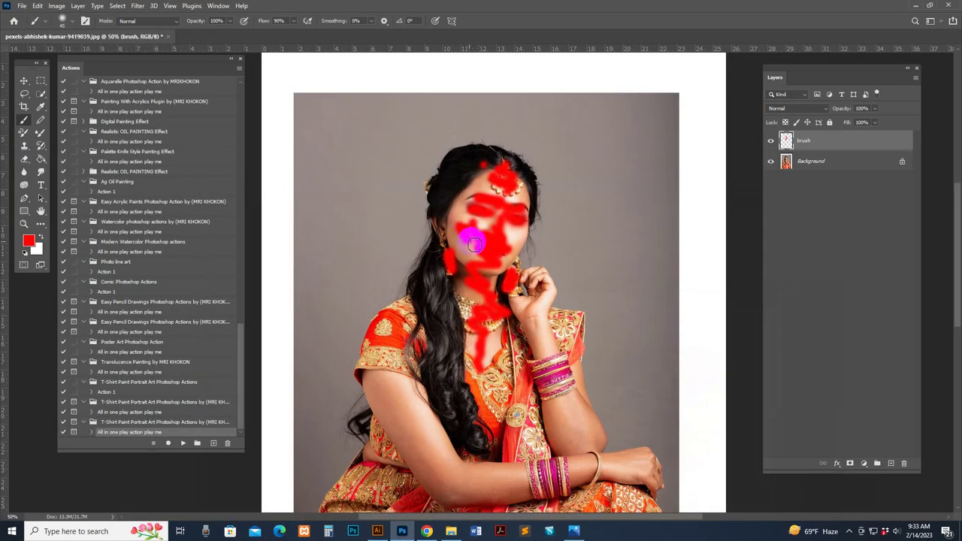
{"action": "mouse_move", "coordinate": [474, 243]}
{"action": "left_mouse_down"}
{"action": "mouse_move", "coordinate": [469, 192]}
{"action": "mouse_move", "coordinate": [456, 228]}
{"action": "mouse_move", "coordinate": [524, 241]}
{"action": "mouse_move", "coordinate": [506, 264]}
{"action": "left_mouse_up"}
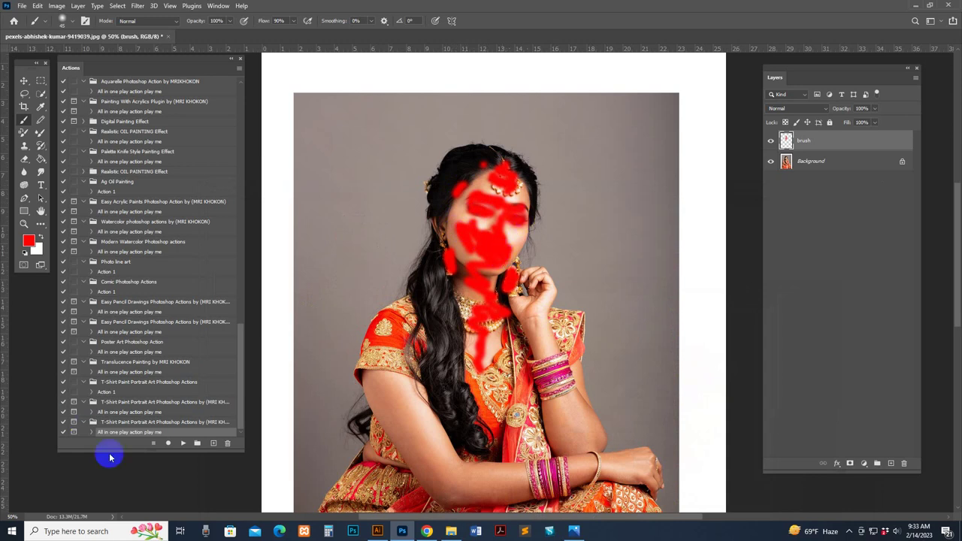
Step: Play the "All in one play action play me" T-Shirt Paint Portrait Art action on the red-brushed portrait and dismiss its closing message
{"action": "left_click", "coordinate": [183, 444]}
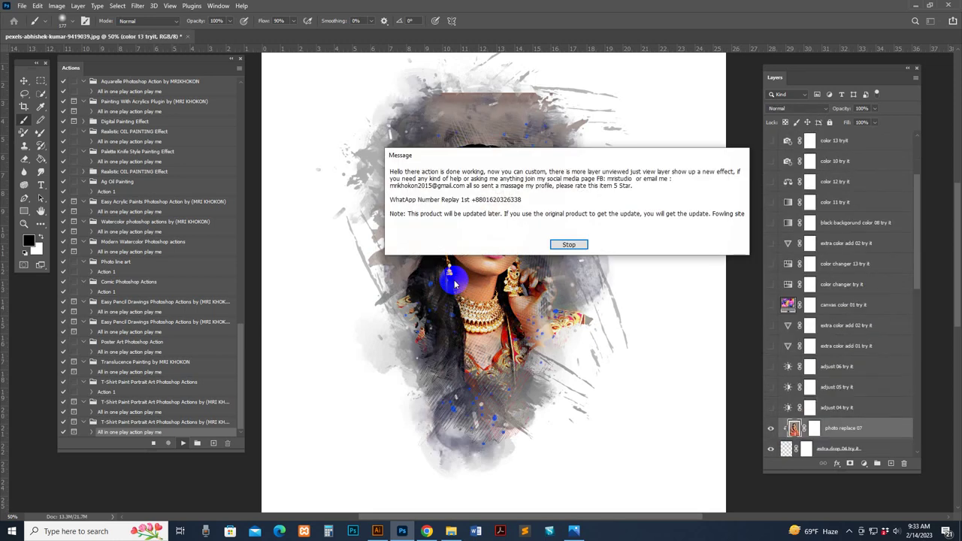
{"action": "left_click", "coordinate": [565, 244]}
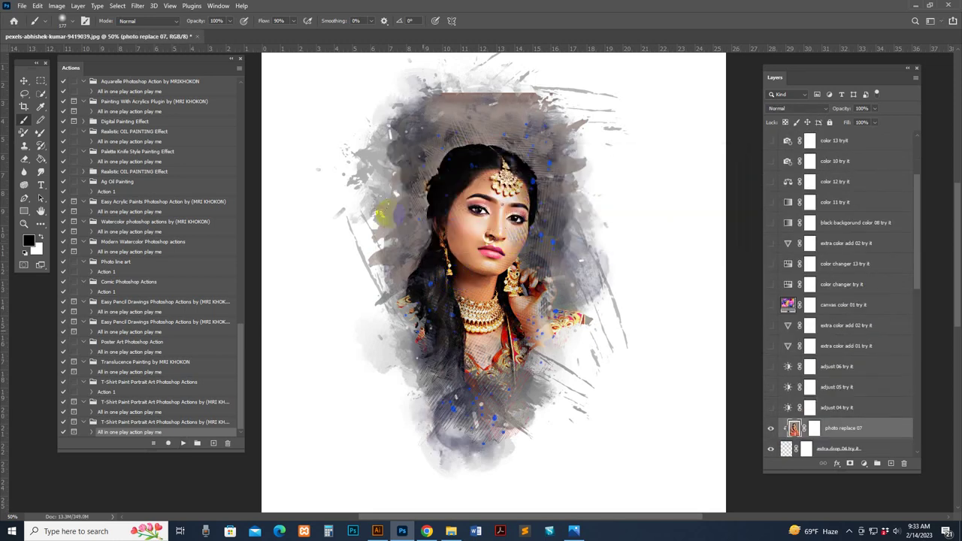
Step: Brush black along the straight background edge above the head on the new "lewuit 01 try it" layer mask to hide it
{"action": "scroll", "coordinate": [810, 340], "scroll_direction": "down", "scroll_amount": 5}
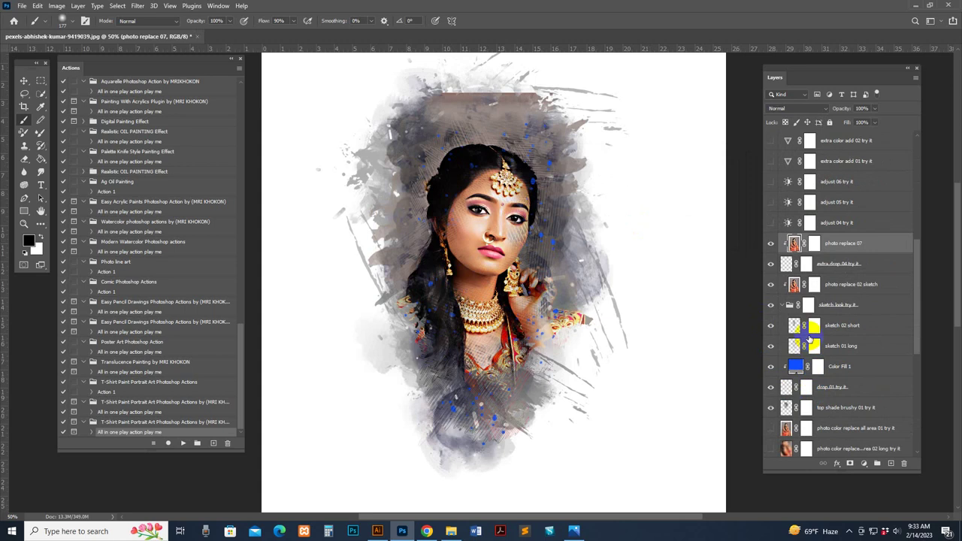
{"action": "scroll", "coordinate": [809, 339], "scroll_direction": "down", "scroll_amount": 2}
{"action": "scroll", "coordinate": [808, 361], "scroll_direction": "down", "scroll_amount": 2}
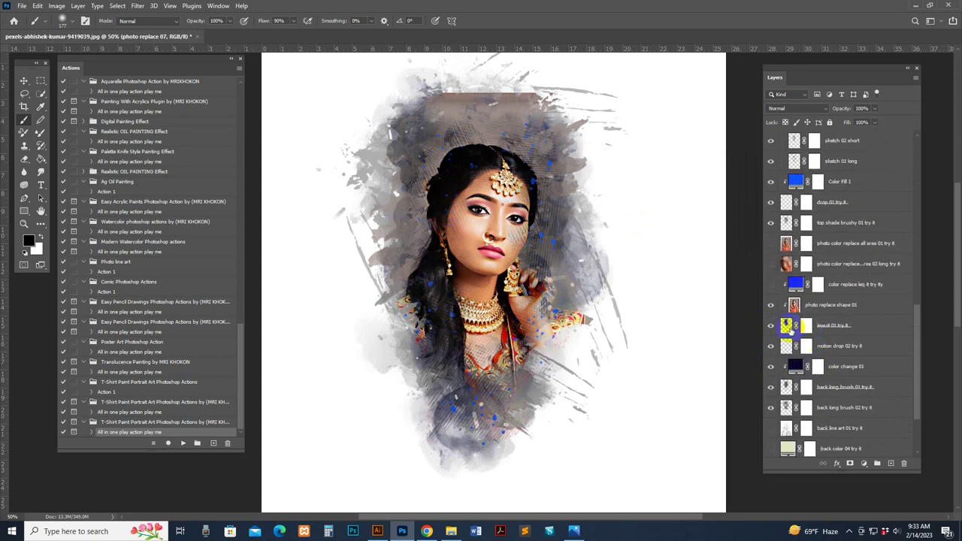
{"action": "left_click", "coordinate": [791, 330]}
{"action": "left_click", "coordinate": [771, 326]}
{"action": "left_click", "coordinate": [771, 326]}
{"action": "left_click", "coordinate": [807, 326]}
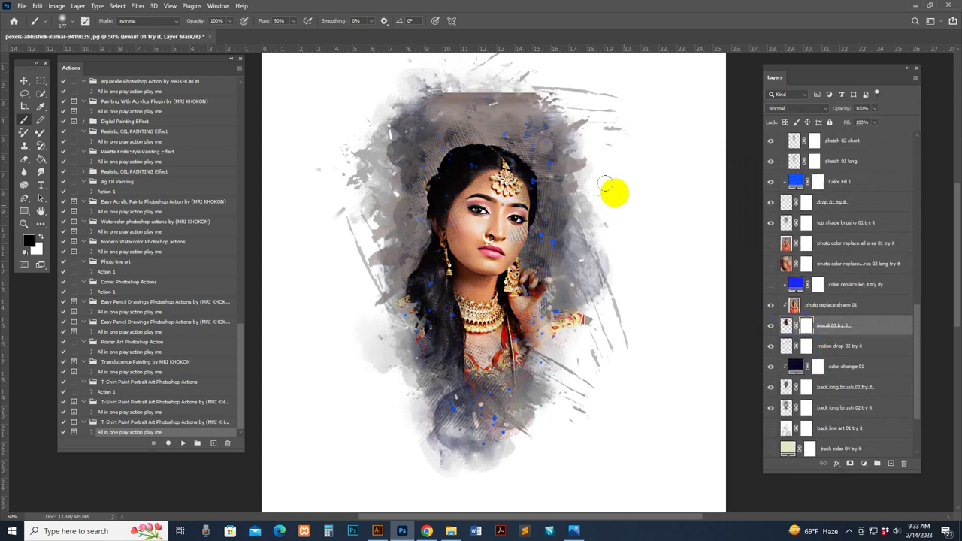
{"action": "mouse_move", "coordinate": [528, 90]}
{"action": "left_mouse_down"}
{"action": "mouse_move", "coordinate": [414, 81]}
{"action": "mouse_move", "coordinate": [475, 74]}
{"action": "mouse_move", "coordinate": [419, 92]}
{"action": "left_mouse_up"}
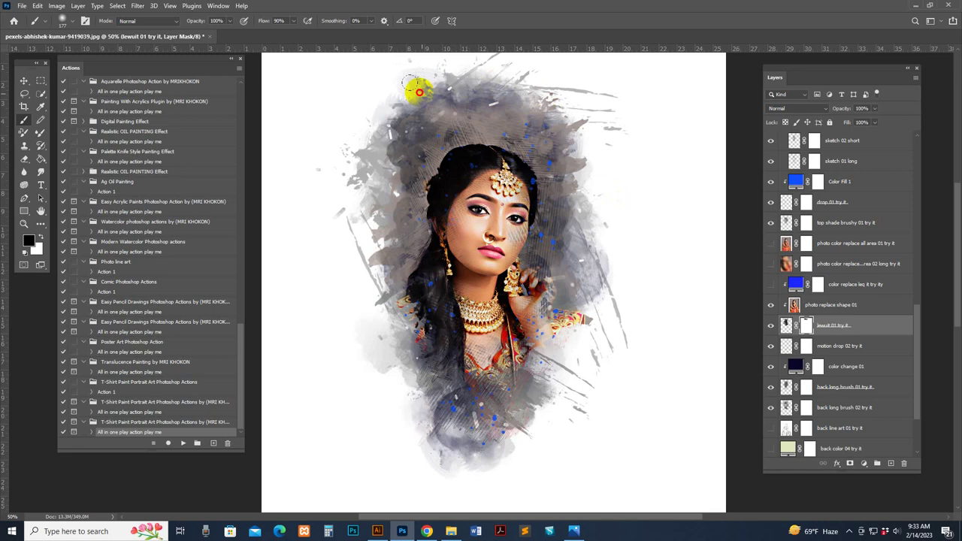
Step: Mask out the remaining straight background edge above the head on the "lewuit 01 try it" layer, and make its image thumbnail active
{"action": "left_click", "coordinate": [419, 83]}
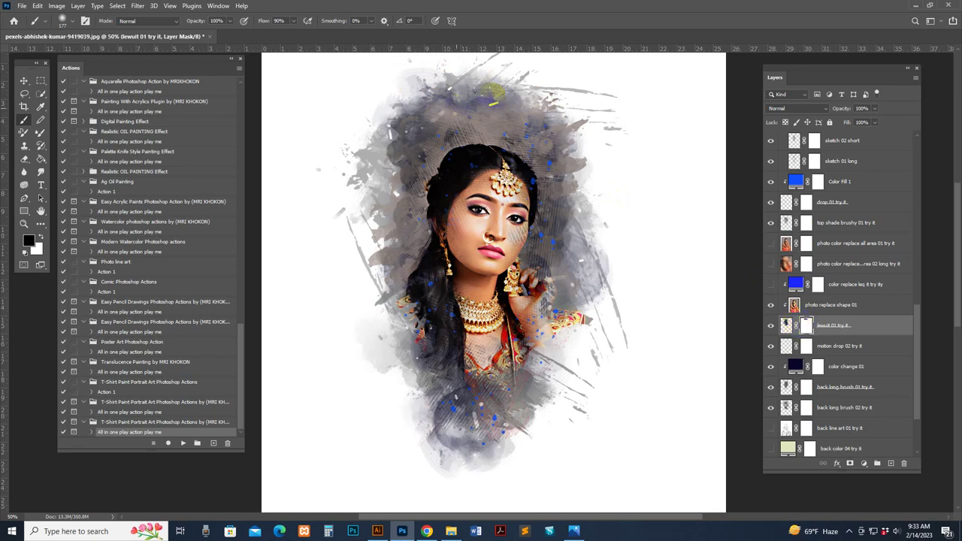
{"action": "scroll", "coordinate": [852, 370], "scroll_direction": "down", "scroll_amount": 3}
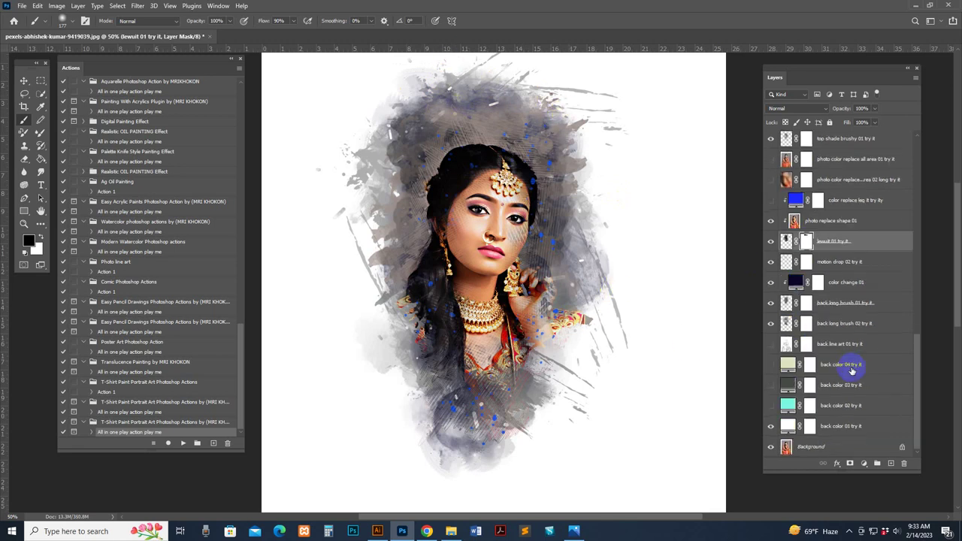
{"action": "left_click", "coordinate": [843, 413]}
{"action": "scroll", "coordinate": [789, 256], "scroll_direction": "up", "scroll_amount": 4}
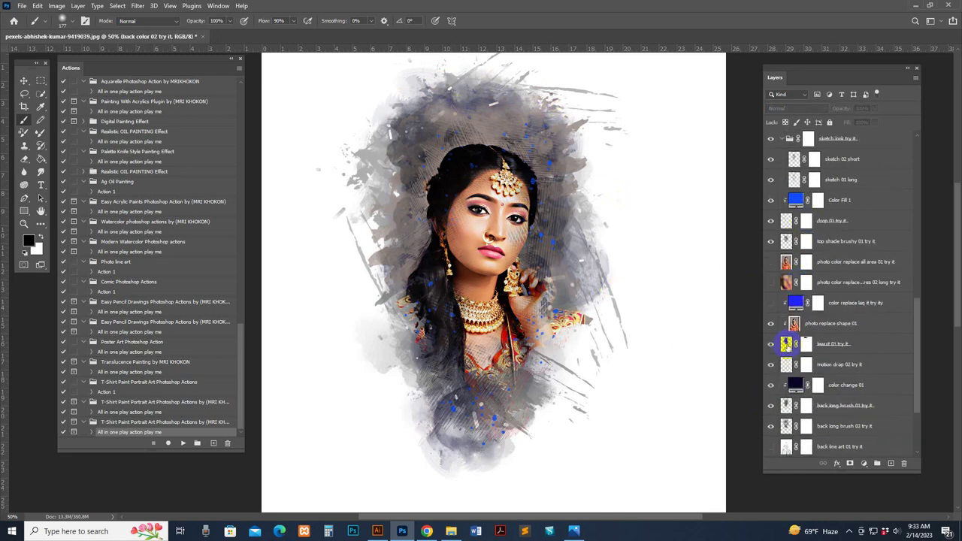
{"action": "left_click", "coordinate": [785, 344]}
Step: Toggle the "back long brush 01 try it" layer's visibility to compare the portrait with and without it, leaving it shown
{"action": "scroll", "coordinate": [837, 399], "scroll_direction": "down", "scroll_amount": 4}
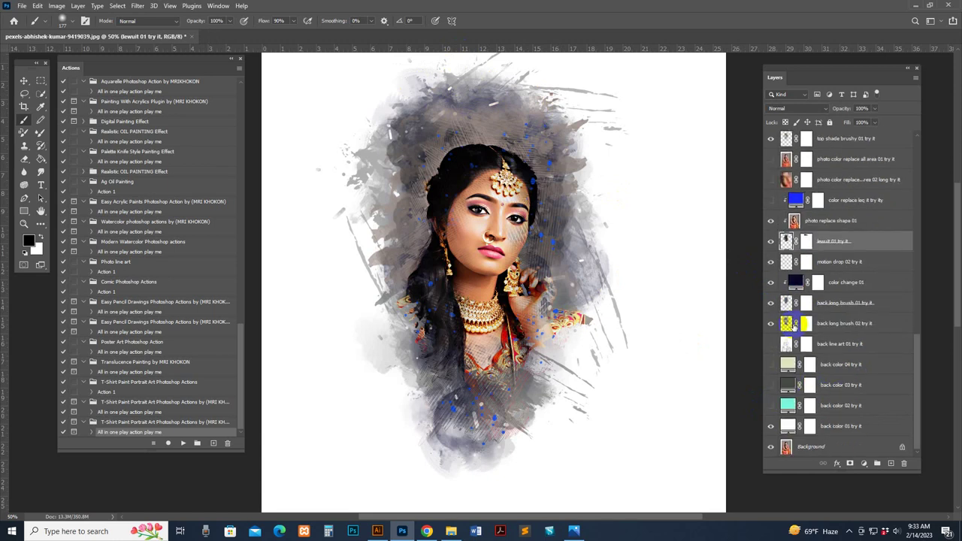
{"action": "left_click", "coordinate": [782, 303]}
{"action": "left_click", "coordinate": [773, 305]}
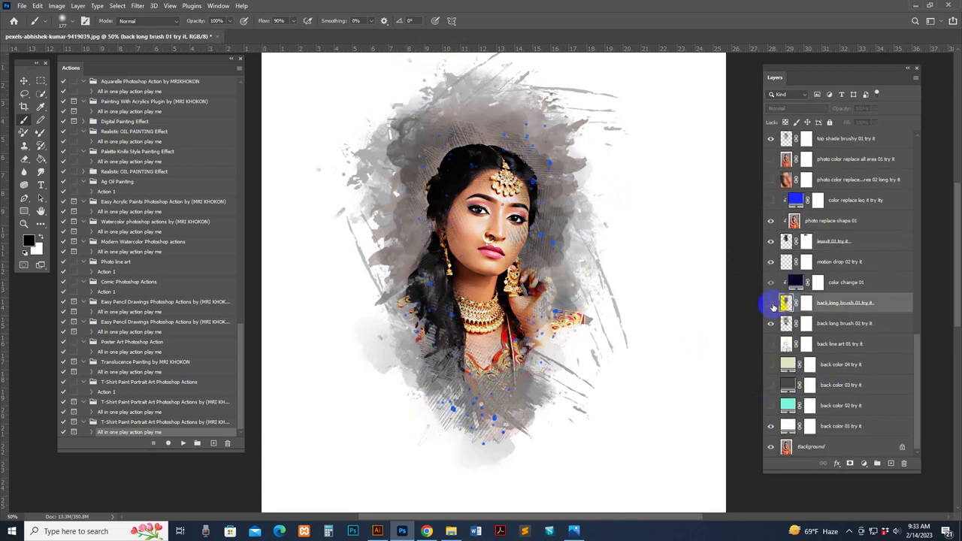
{"action": "left_click", "coordinate": [772, 305]}
{"action": "left_click", "coordinate": [773, 305]}
{"action": "left_click", "coordinate": [772, 304]}
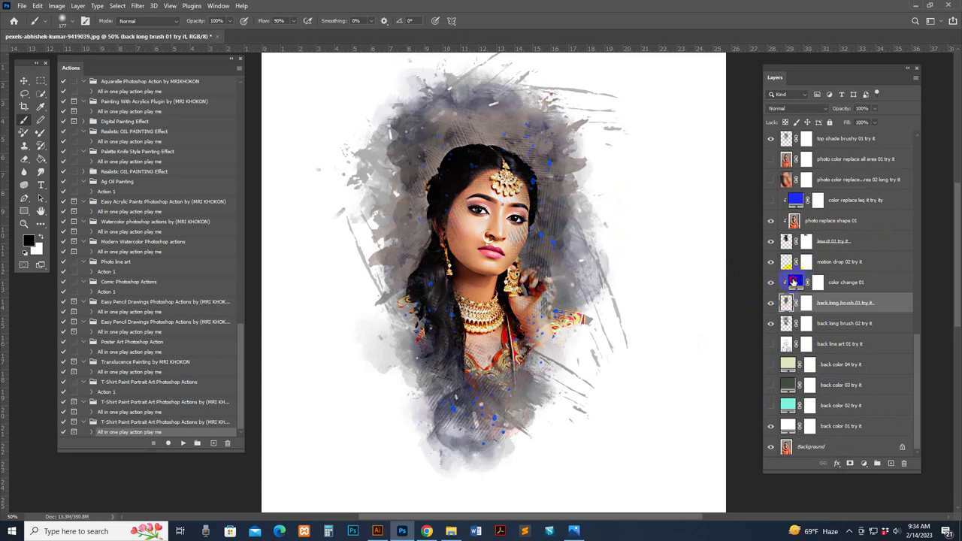
Step: Change the fill colour of the "color change 01" layer to neutral grey
{"action": "double_click", "coordinate": [796, 282]}
{"action": "mouse_move", "coordinate": [650, 338]}
{"action": "left_mouse_down"}
{"action": "mouse_move", "coordinate": [624, 366]}
{"action": "mouse_move", "coordinate": [653, 374]}
{"action": "mouse_move", "coordinate": [627, 395]}
{"action": "mouse_move", "coordinate": [657, 312]}
{"action": "mouse_move", "coordinate": [636, 256]}
{"action": "mouse_move", "coordinate": [645, 344]}
{"action": "mouse_move", "coordinate": [636, 356]}
{"action": "left_mouse_up"}
{"action": "left_click", "coordinate": [868, 285]}
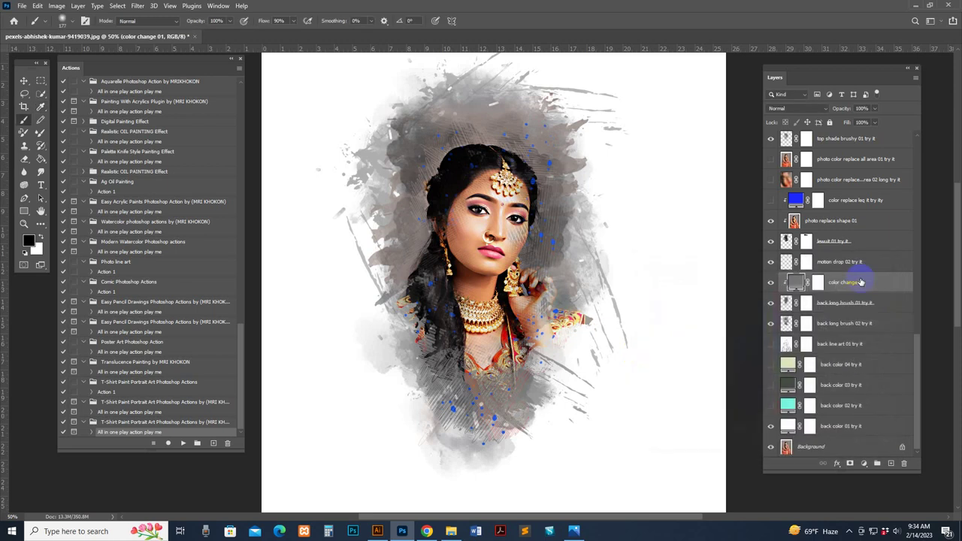
Step: Preview the two "photo color replace all area" layers, 02 long and 01, one at a time and hide each again
{"action": "left_click", "coordinate": [785, 182]}
{"action": "left_click", "coordinate": [770, 180]}
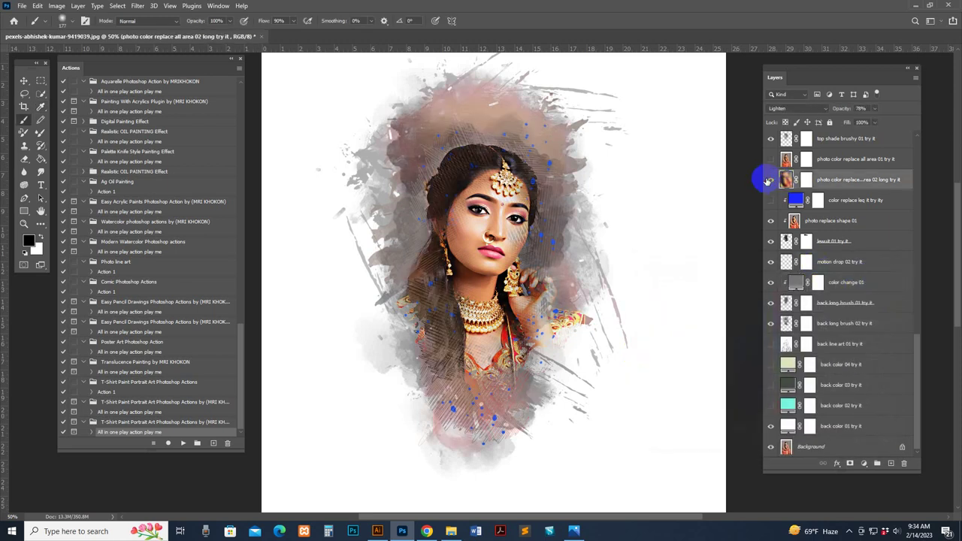
{"action": "key", "text": "z"}
{"action": "left_click", "coordinate": [539, 220]}
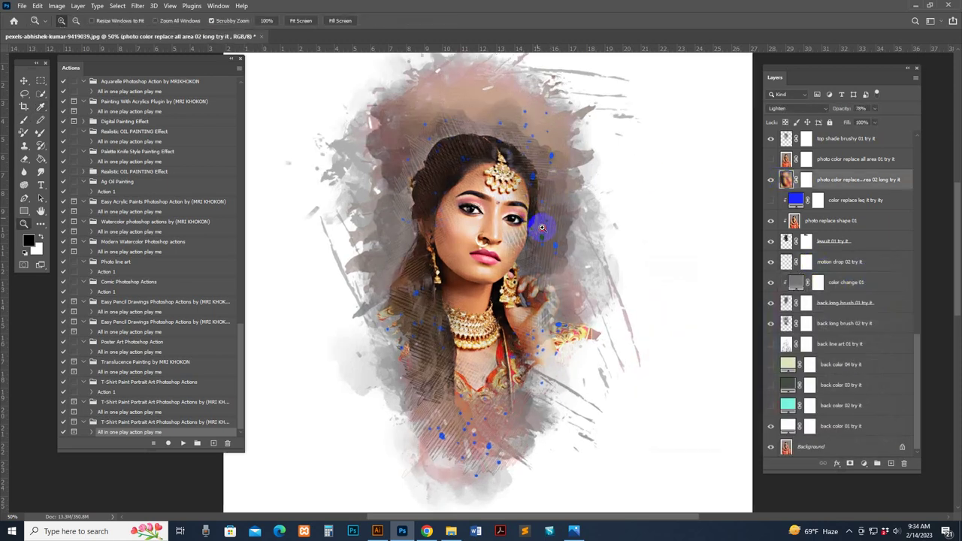
{"action": "left_click", "coordinate": [771, 179]}
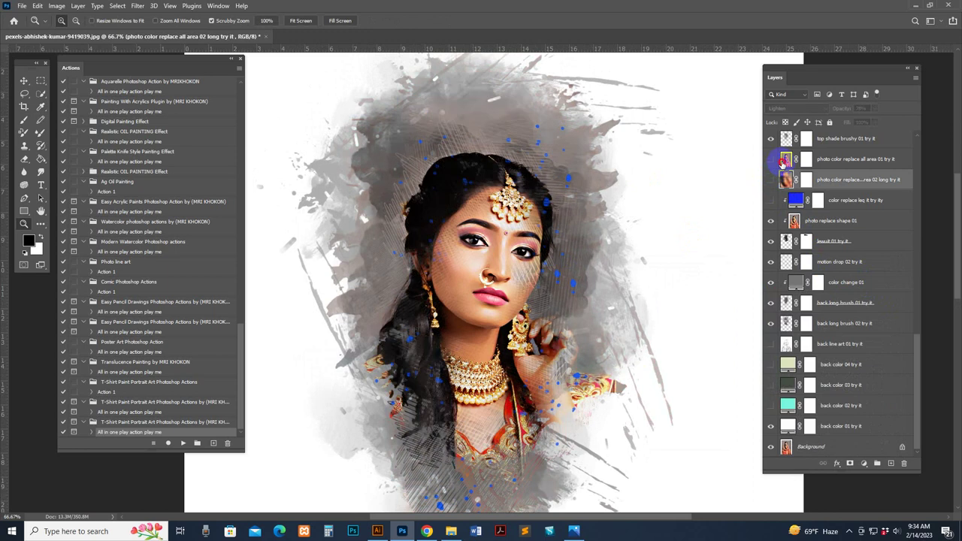
{"action": "left_click", "coordinate": [785, 159]}
{"action": "left_click", "coordinate": [771, 159]}
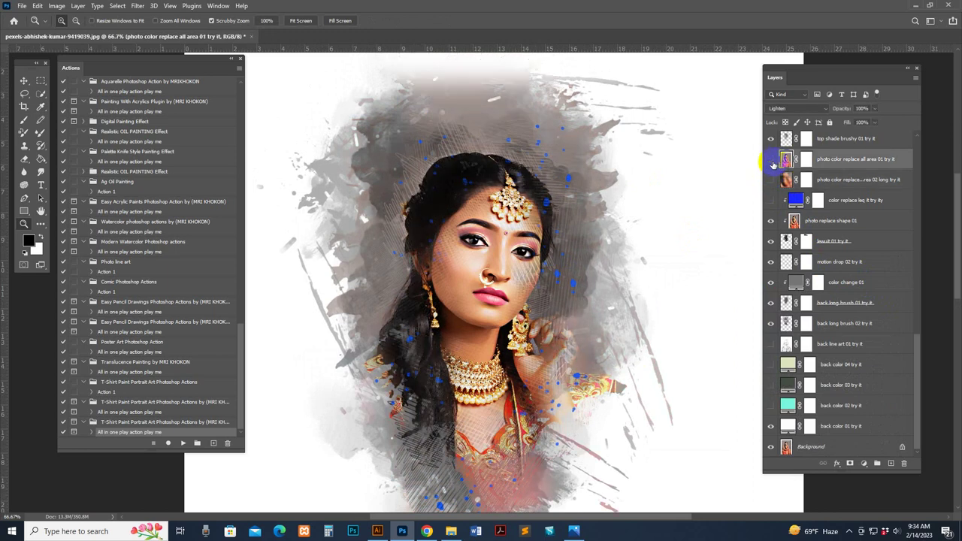
Step: Brush over the woman's face and raised hand on the "sketch 02 short" layer to clean up those areas
{"action": "scroll", "coordinate": [793, 239], "scroll_direction": "up", "scroll_amount": 3}
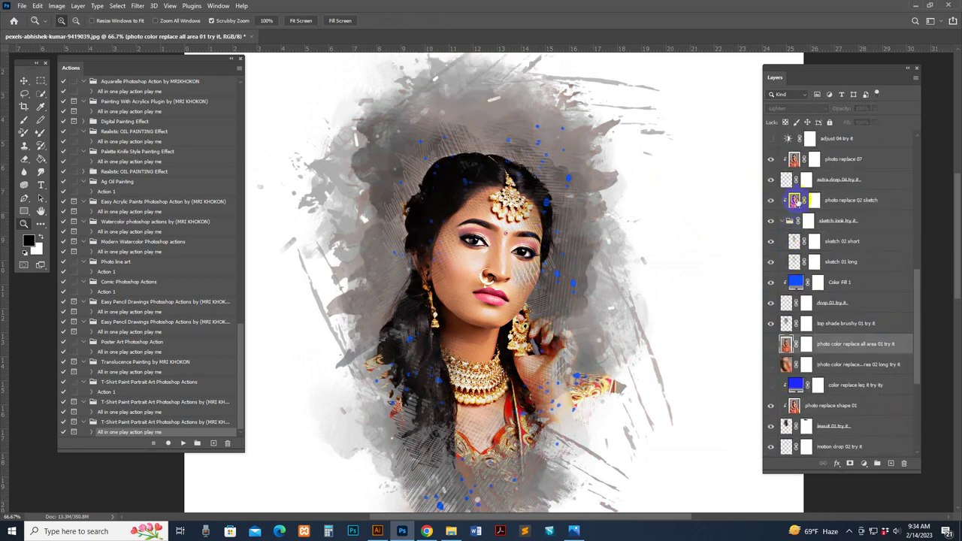
{"action": "scroll", "coordinate": [794, 199], "scroll_direction": "up", "scroll_amount": 3}
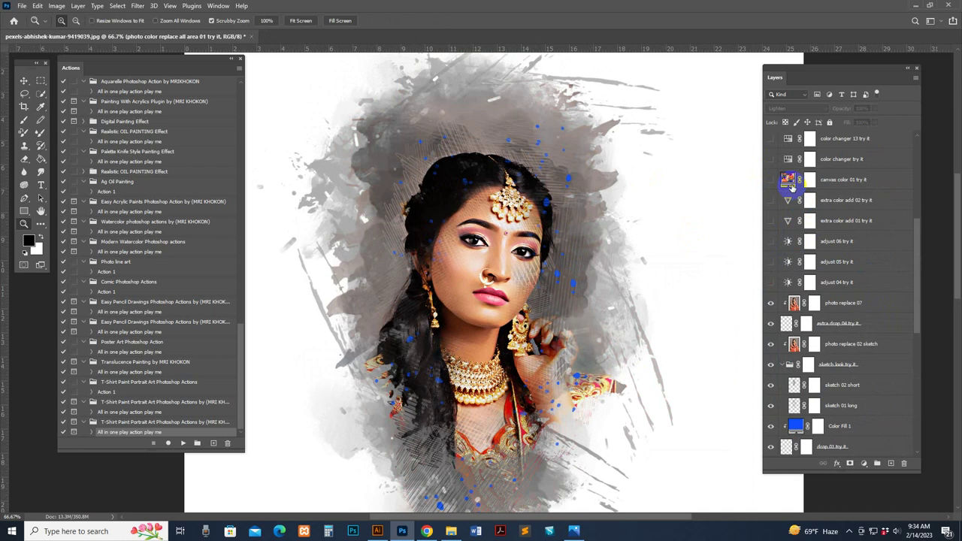
{"action": "scroll", "coordinate": [793, 226], "scroll_direction": "down", "scroll_amount": 4}
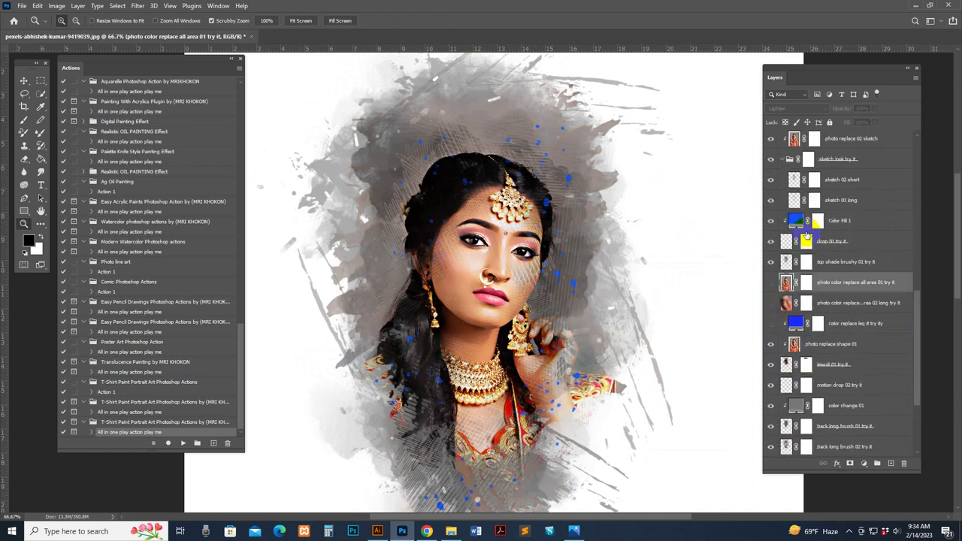
{"action": "left_click_drag", "start_coordinate": [807, 235], "coordinate": [795, 178]}
{"action": "left_click", "coordinate": [791, 179]}
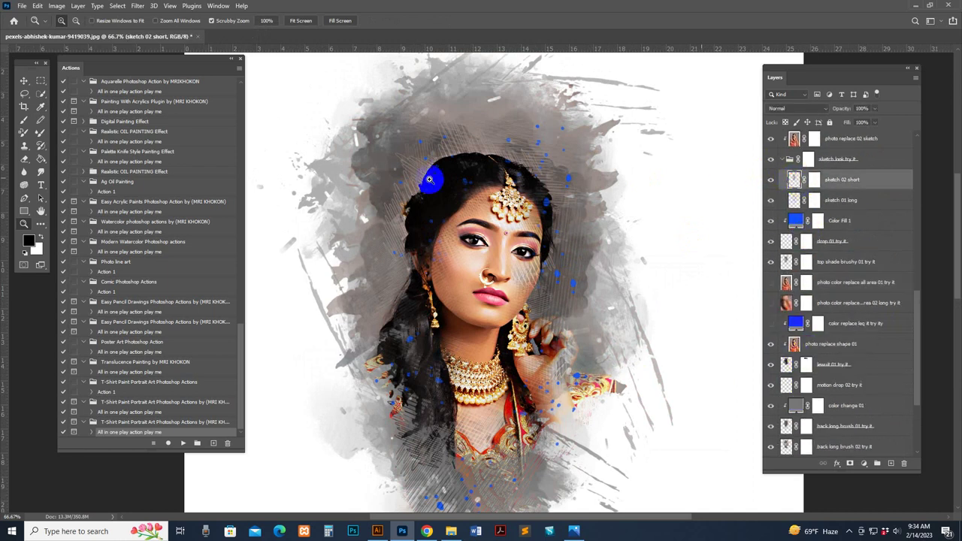
{"action": "left_click", "coordinate": [24, 123]}
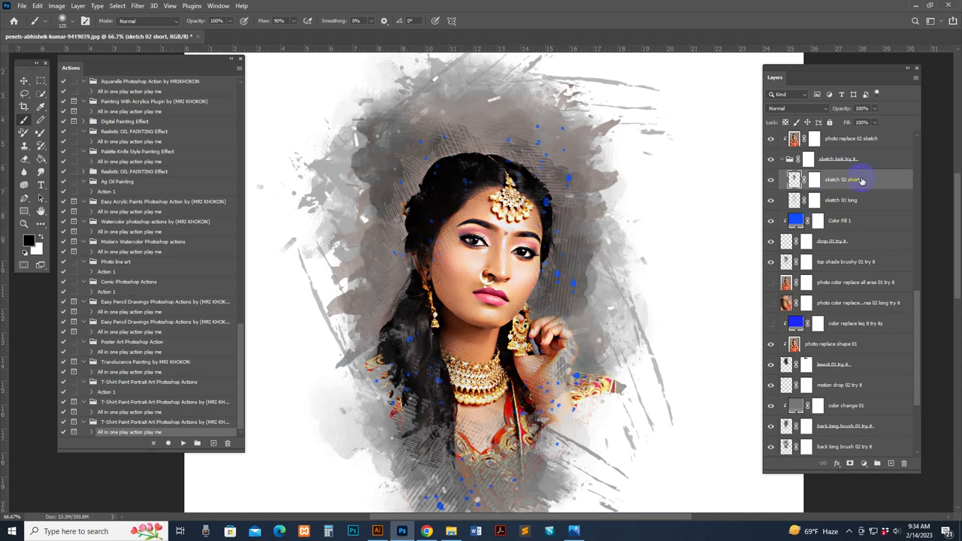
Step: Show the "canvas color 01 try it" layer to colour the paint splashes
{"action": "scroll", "coordinate": [858, 220], "scroll_direction": "up", "scroll_amount": 5}
{"action": "left_click", "coordinate": [770, 200]}
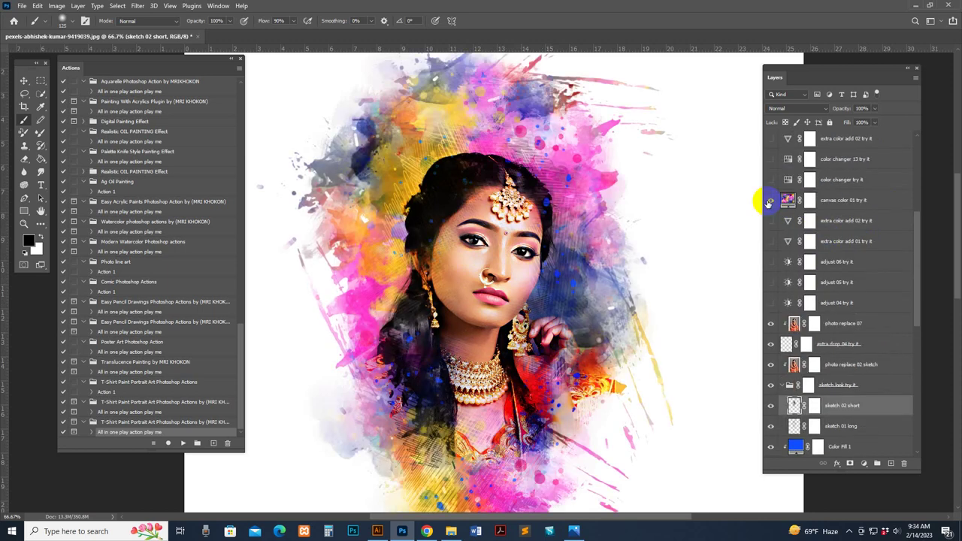
{"action": "left_click_drag", "start_coordinate": [570, 340], "coordinate": [571, 316]}
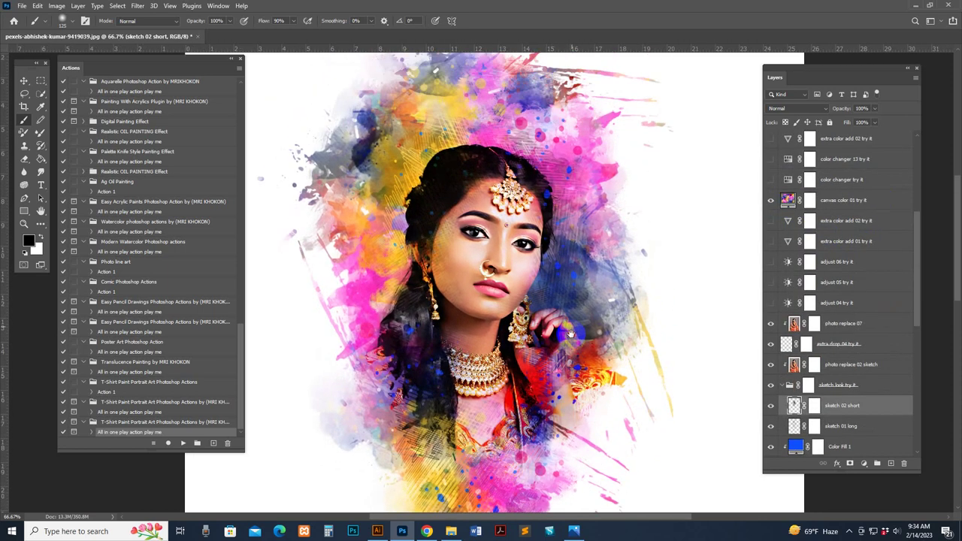
Step: Show the "color changer 13 try it" layer and shift its hue to recolour the splashes in lime, red and violet
{"action": "scroll", "coordinate": [773, 230], "scroll_direction": "up", "scroll_amount": 2}
{"action": "left_click", "coordinate": [770, 220]}
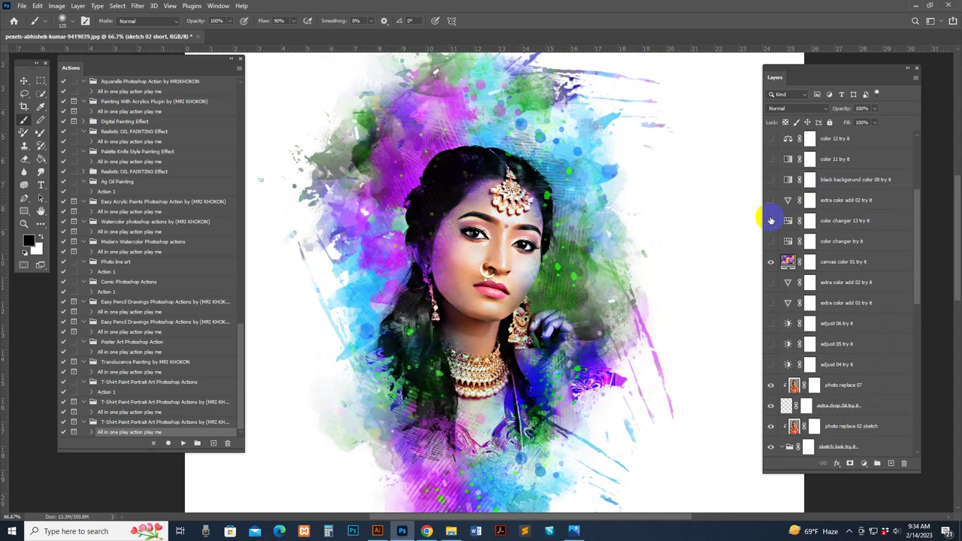
{"action": "double_click", "coordinate": [789, 223]}
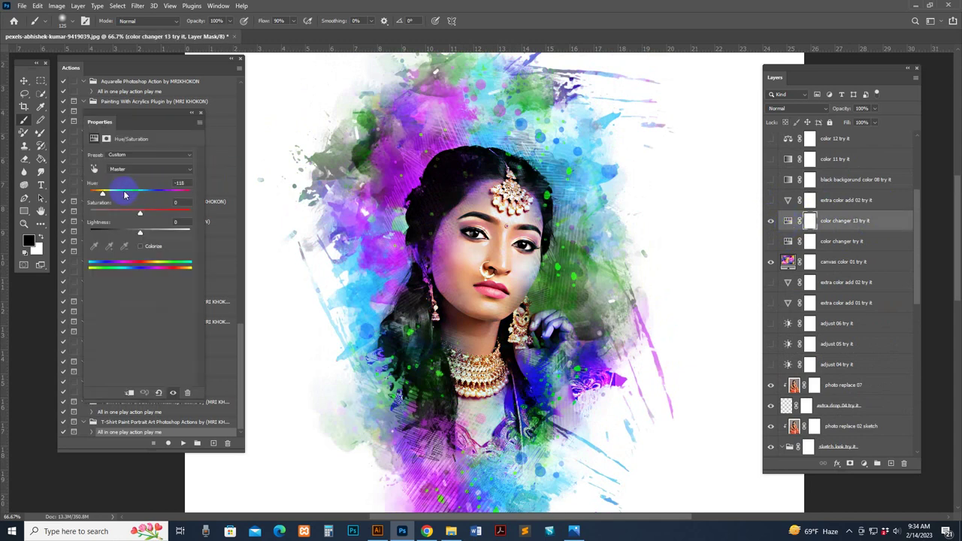
{"action": "left_click_drag", "start_coordinate": [124, 193], "coordinate": [153, 193]}
Step: Preview the "adjust 04", "adjust 05" and "adjust 06" brightness layers one after another and hide each again
{"action": "left_click", "coordinate": [836, 364]}
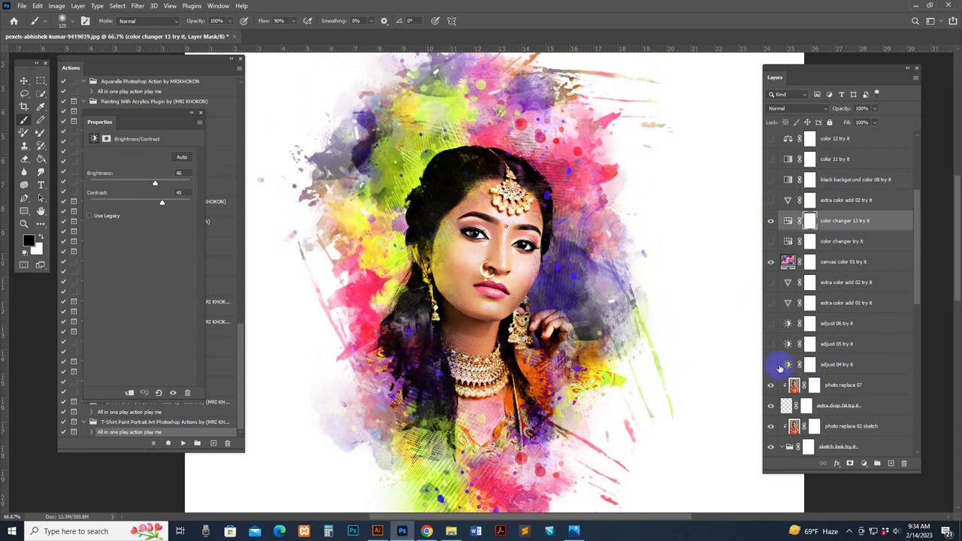
{"action": "left_click", "coordinate": [770, 365]}
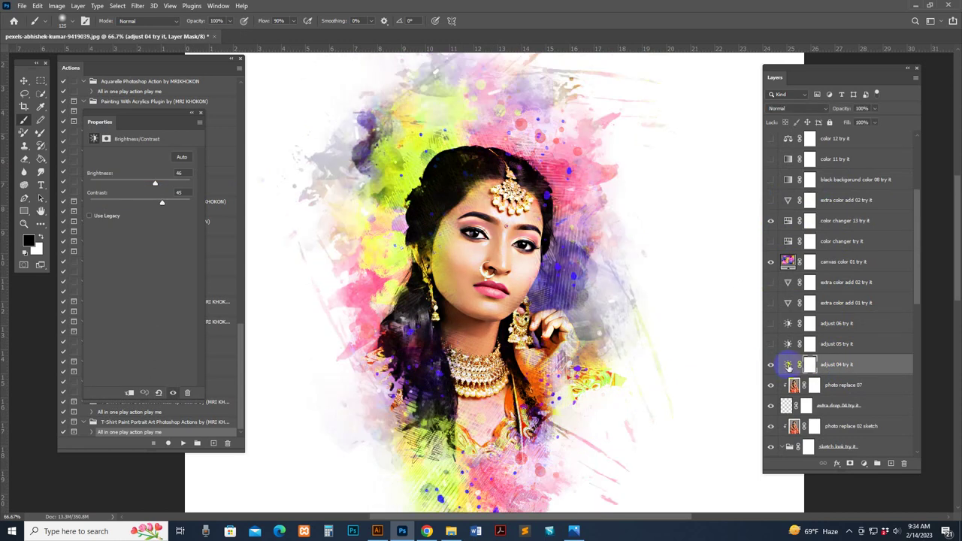
{"action": "left_click", "coordinate": [771, 365]}
{"action": "left_click", "coordinate": [770, 343]}
{"action": "left_click", "coordinate": [771, 344]}
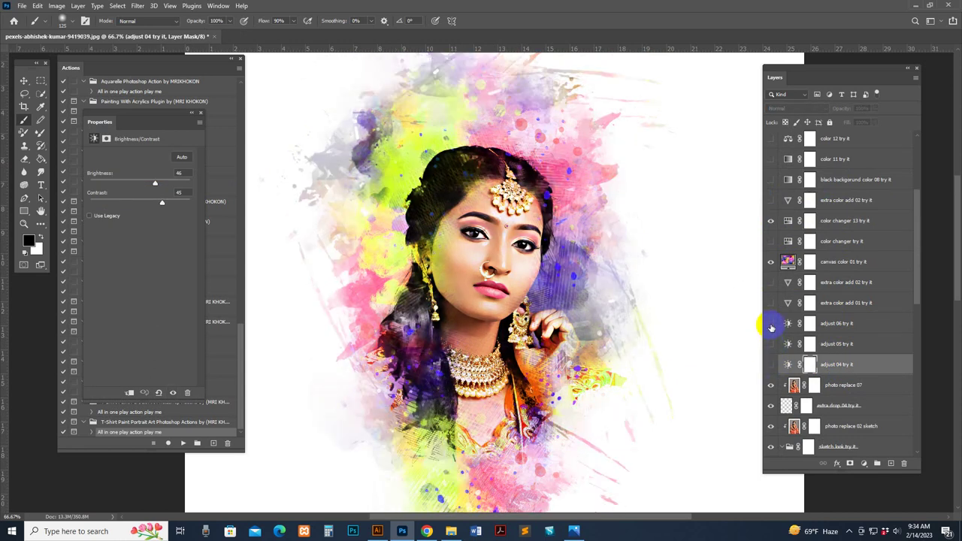
{"action": "left_click", "coordinate": [771, 324]}
Step: Preview the "paper look if not need hide it 01" texture layer at 100% zoom over the portrait, and hide it again
{"action": "scroll", "coordinate": [835, 248], "scroll_direction": "up", "scroll_amount": 5}
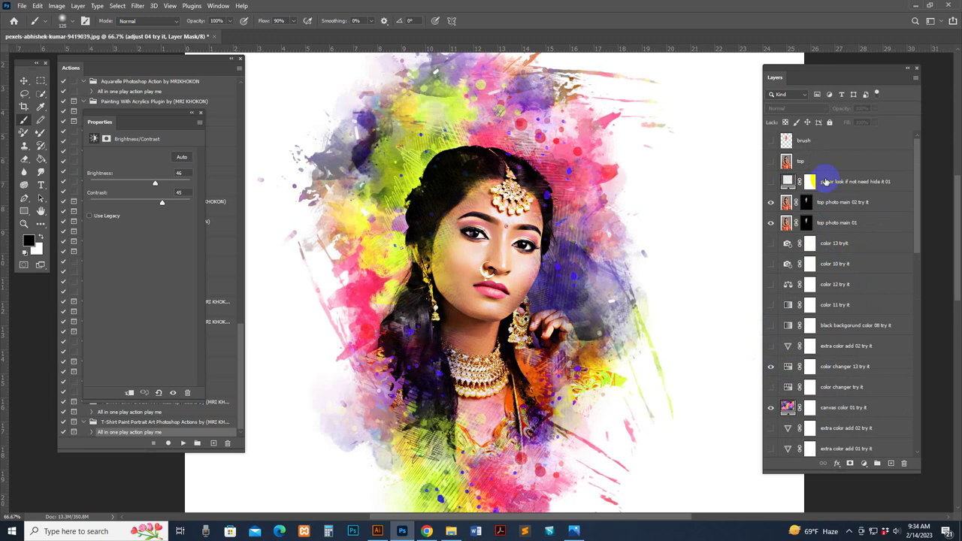
{"action": "left_click", "coordinate": [819, 181]}
{"action": "left_click", "coordinate": [771, 182]}
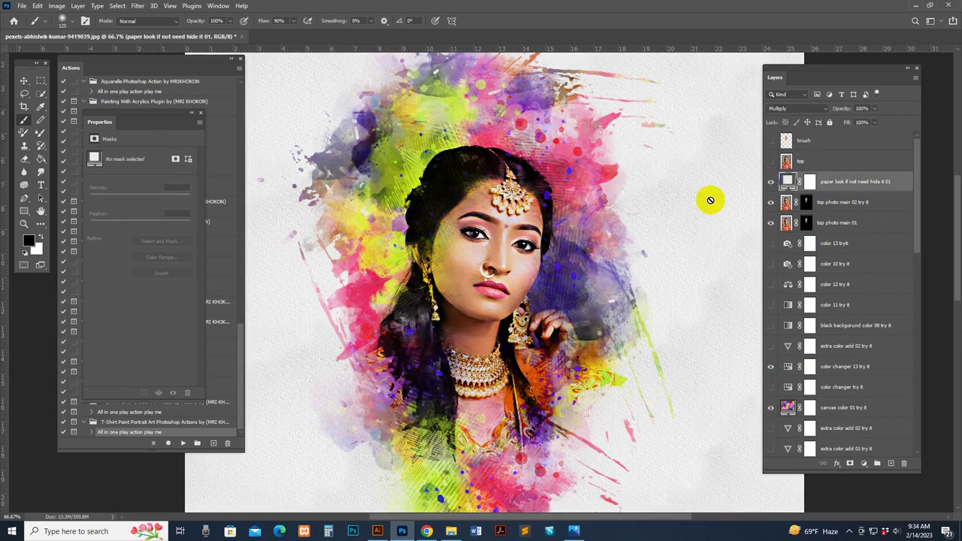
{"action": "key", "text": "z"}
{"action": "left_click", "coordinate": [543, 245]}
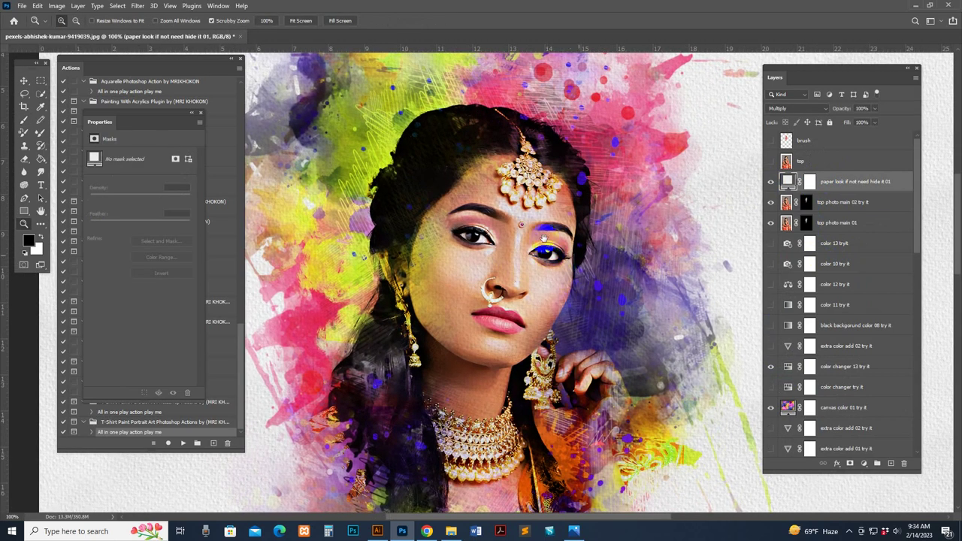
{"action": "left_click_drag", "start_coordinate": [543, 239], "coordinate": [662, 342]}
{"action": "left_click", "coordinate": [619, 257]}
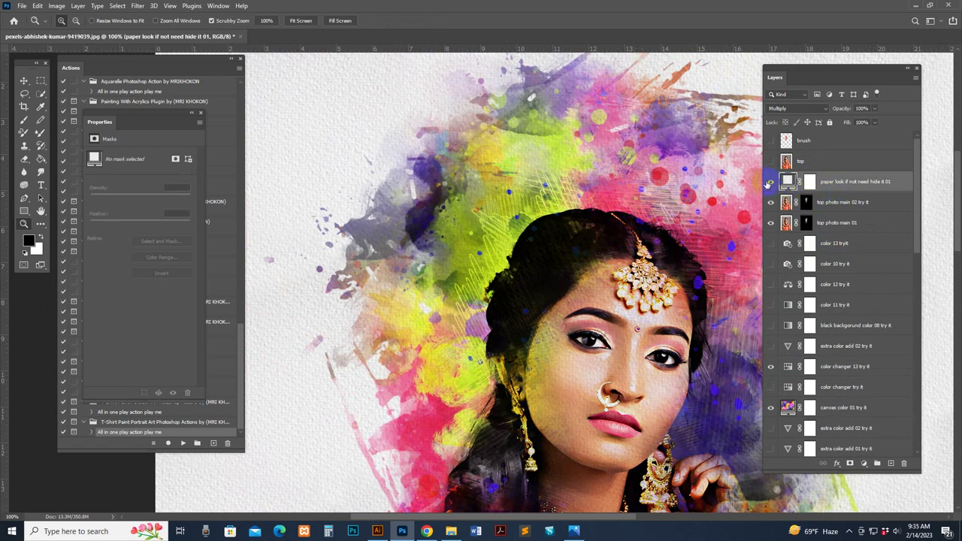
{"action": "left_click", "coordinate": [769, 182]}
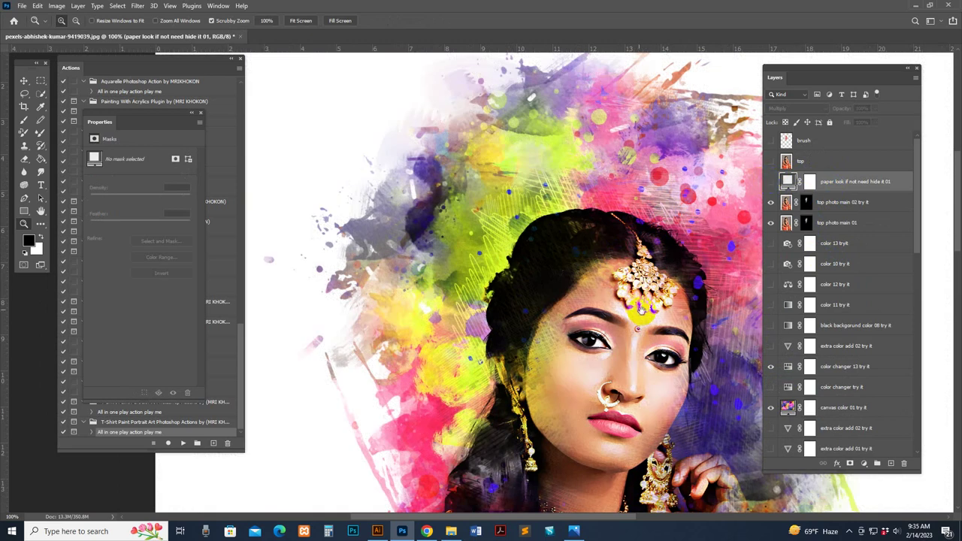
{"action": "left_click_drag", "start_coordinate": [637, 309], "coordinate": [575, 242]}
{"action": "left_click", "coordinate": [583, 282], "text": "alt"}
{"action": "left_click_drag", "start_coordinate": [616, 296], "coordinate": [602, 269]}
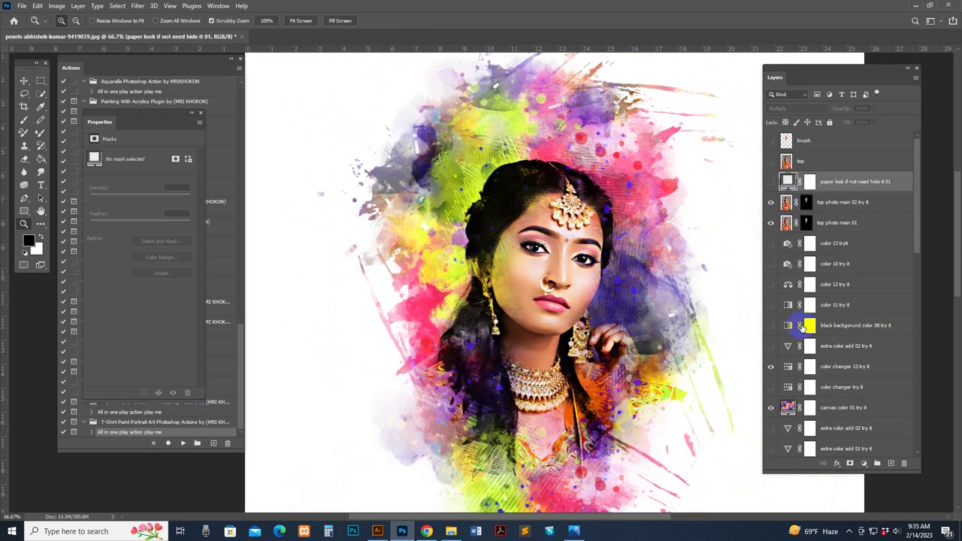
Step: Hide the "color changer 13 try it" layer and show the "color changer try it" layer in its place
{"action": "scroll", "coordinate": [784, 299], "scroll_direction": "down", "scroll_amount": 3}
{"action": "left_click", "coordinate": [770, 286]}
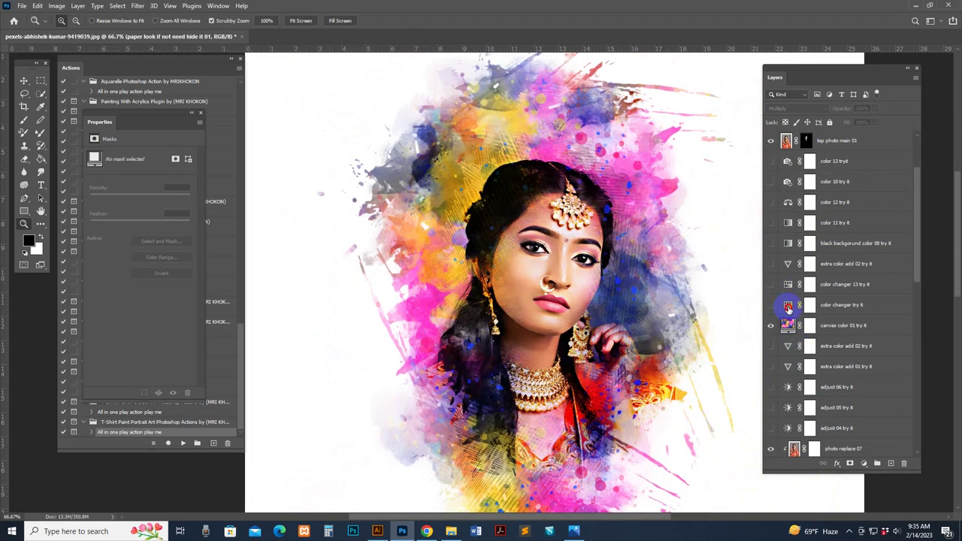
{"action": "left_click", "coordinate": [788, 306]}
{"action": "left_click", "coordinate": [770, 306]}
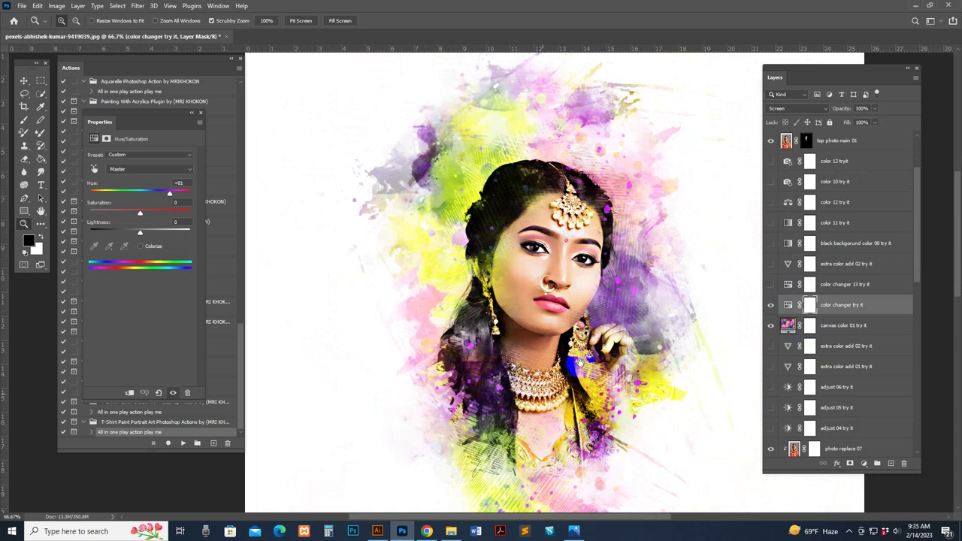
{"action": "left_click_drag", "start_coordinate": [619, 330], "coordinate": [574, 308]}
Step: Compare the "adjust 04", "adjust 05" and "adjust 06" layers over the new colour scheme, hiding each one after viewing
{"action": "scroll", "coordinate": [810, 384], "scroll_direction": "down", "scroll_amount": 2}
{"action": "scroll", "coordinate": [810, 385], "scroll_direction": "down", "scroll_amount": 2}
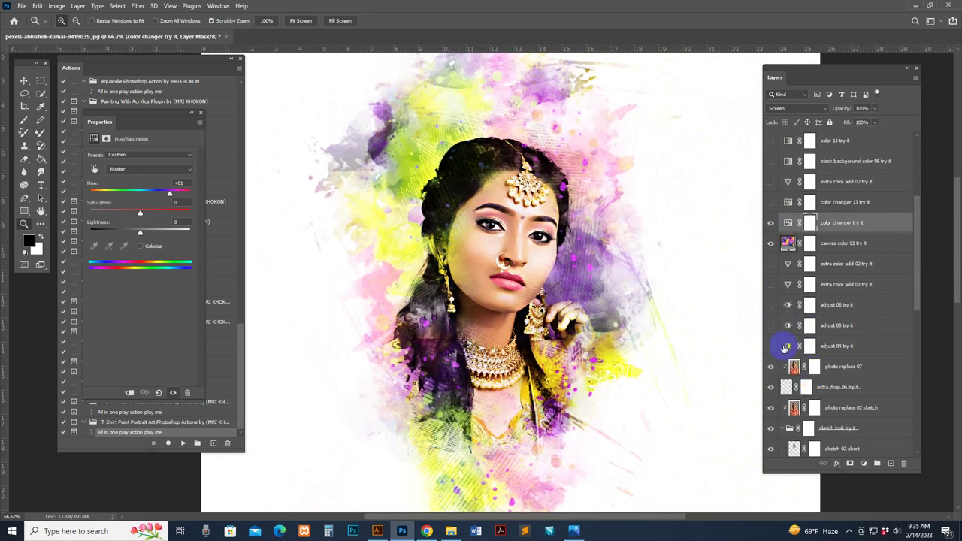
{"action": "left_click", "coordinate": [786, 347]}
{"action": "left_click", "coordinate": [771, 346]}
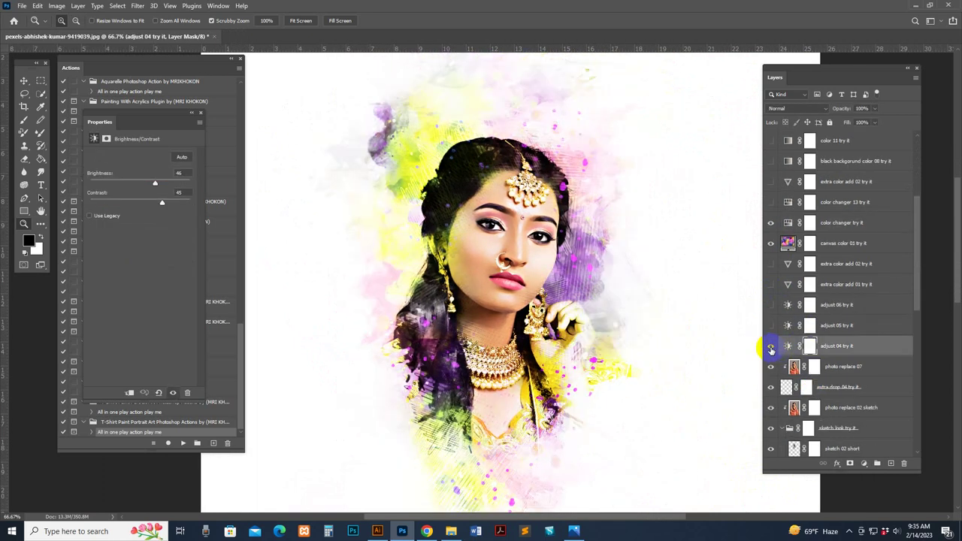
{"action": "left_click", "coordinate": [771, 347]}
{"action": "left_click", "coordinate": [770, 325]}
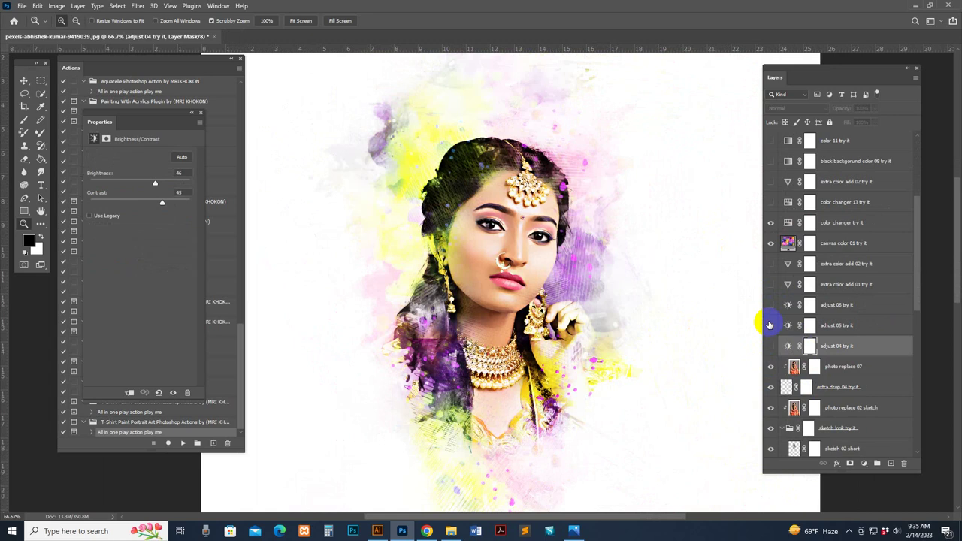
{"action": "left_click", "coordinate": [771, 305]}
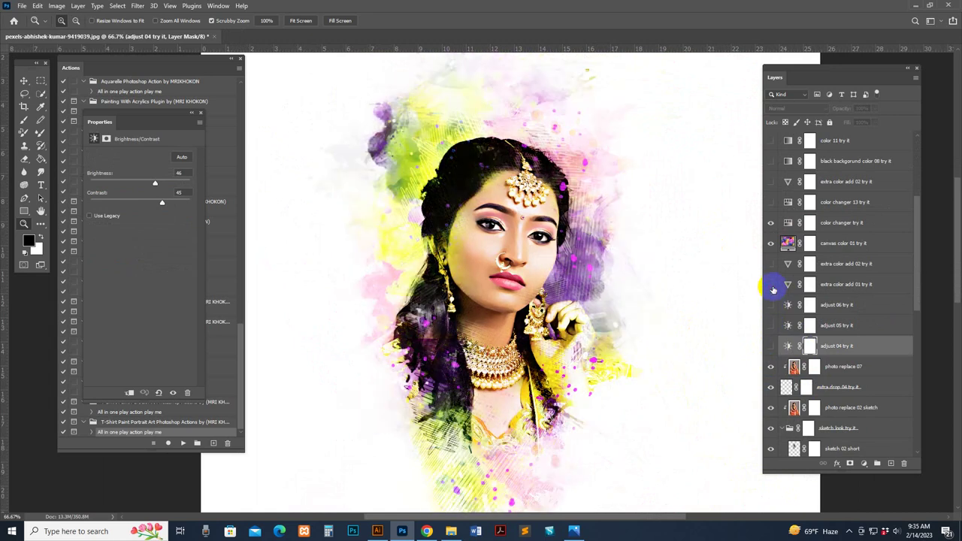
Step: Show the "extra color add 01 try it" layer and set the hue of the "color changer try it" layer to +42
{"action": "left_click", "coordinate": [771, 285]}
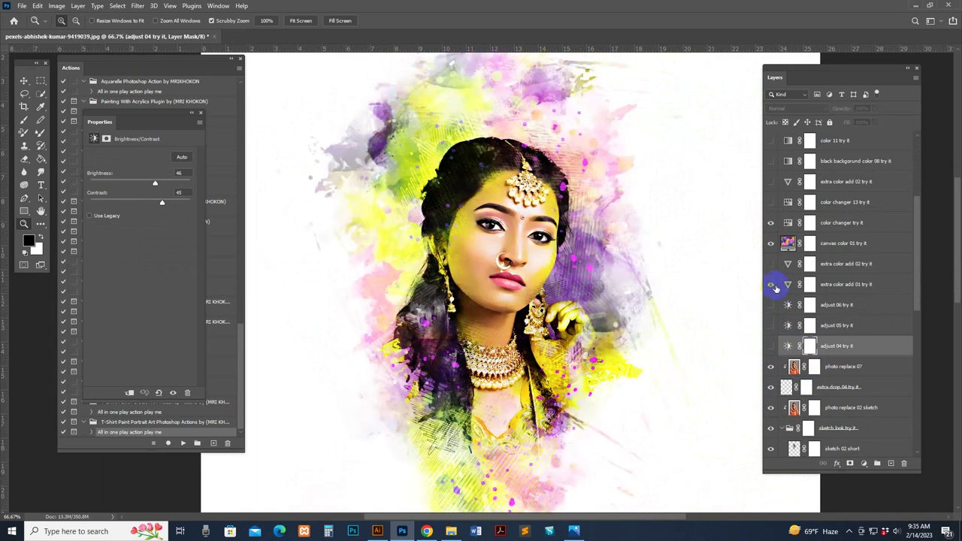
{"action": "left_click", "coordinate": [789, 222]}
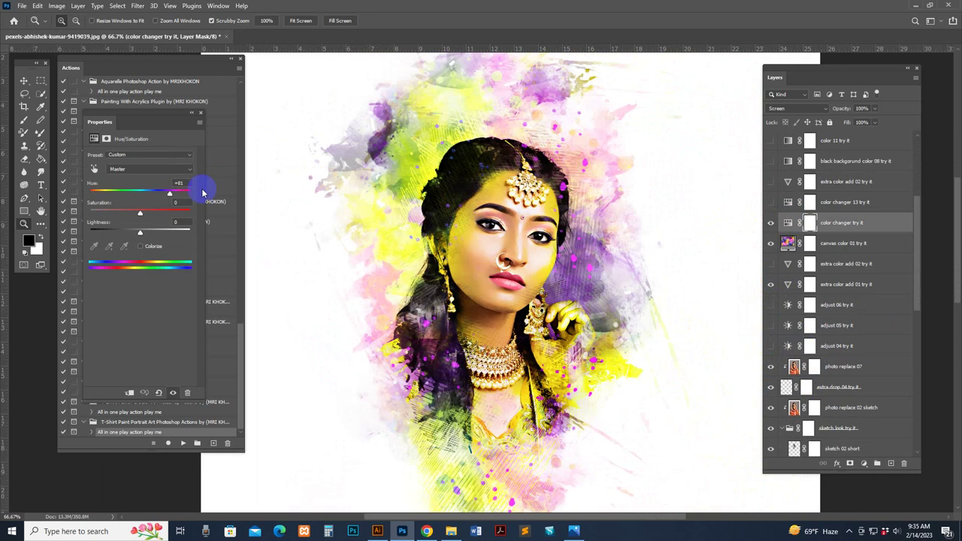
{"action": "mouse_move", "coordinate": [155, 196]}
{"action": "left_mouse_down"}
{"action": "mouse_move", "coordinate": [101, 198]}
{"action": "mouse_move", "coordinate": [174, 198]}
{"action": "mouse_move", "coordinate": [160, 198]}
{"action": "left_mouse_up"}
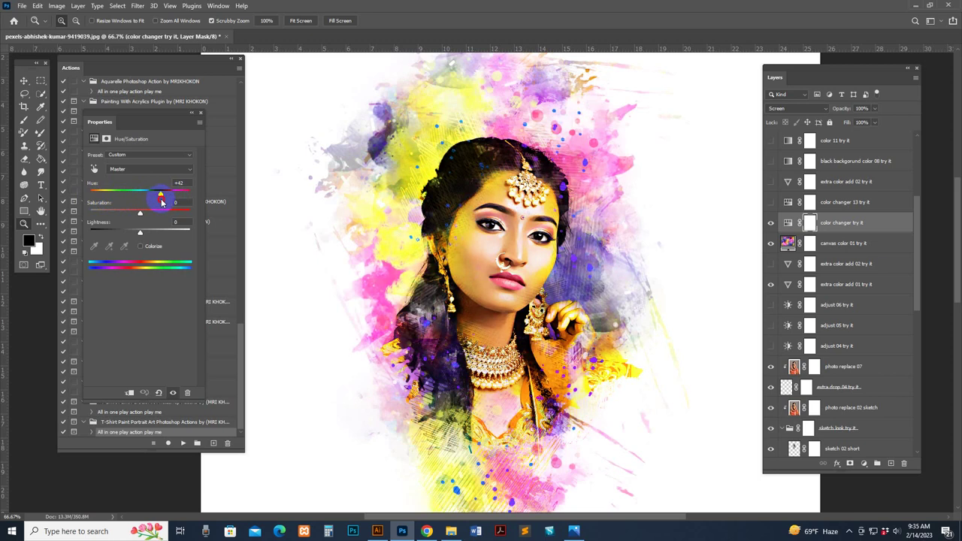
Step: Preview the upper "extra color add 02 try it" layer and the "black background color 08 try it" layer, hiding each again
{"action": "left_click", "coordinate": [776, 187]}
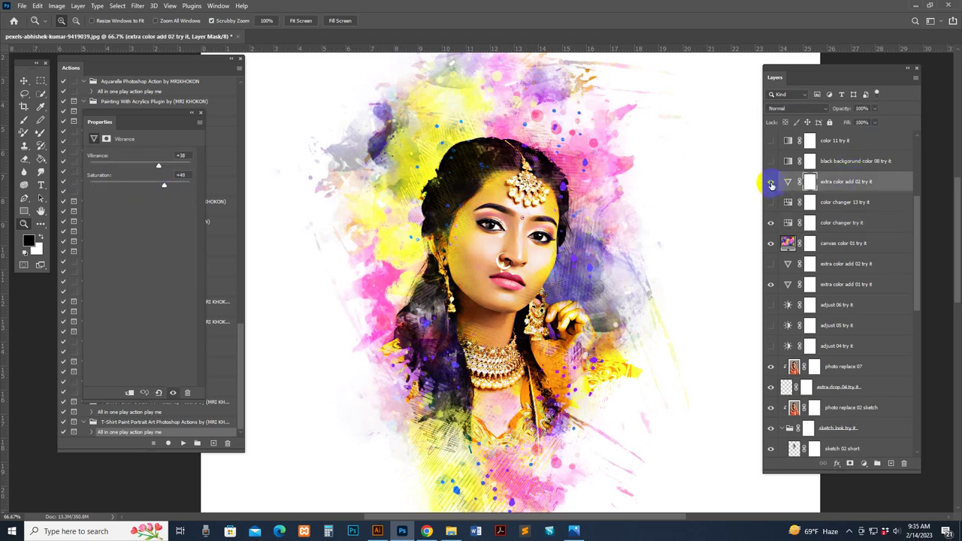
{"action": "left_click", "coordinate": [770, 183]}
{"action": "left_click", "coordinate": [772, 183]}
{"action": "left_click", "coordinate": [788, 161]}
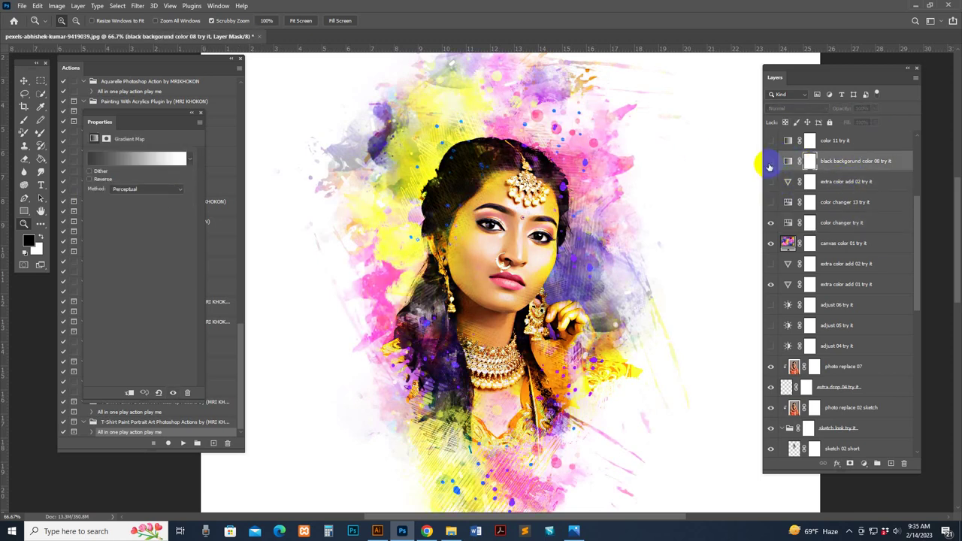
{"action": "left_click", "coordinate": [770, 162]}
{"action": "scroll", "coordinate": [770, 166], "scroll_direction": "up", "scroll_amount": 2}
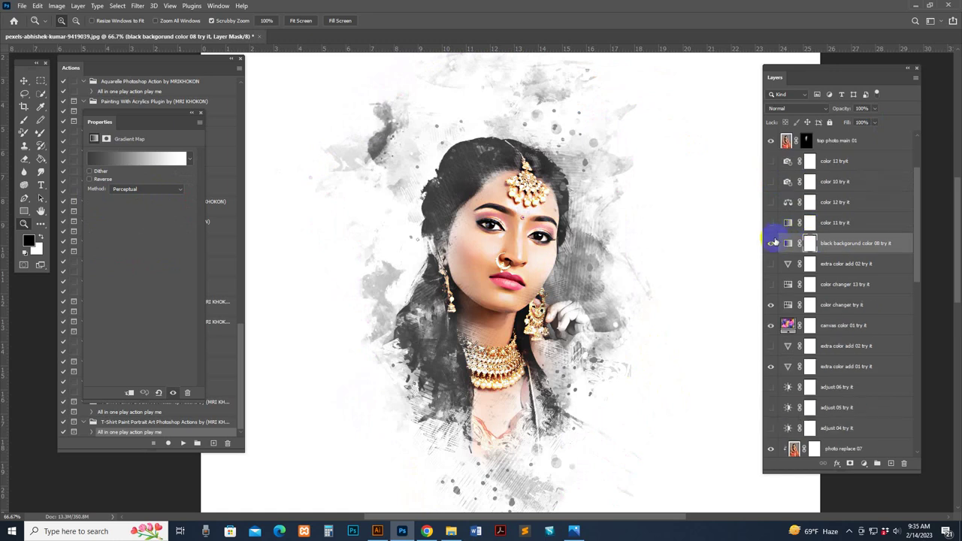
{"action": "left_click", "coordinate": [771, 243]}
Step: Preview the "color 12 try it" and "color 13 tryit" layers over the portrait, hiding each one after viewing
{"action": "left_click", "coordinate": [770, 202]}
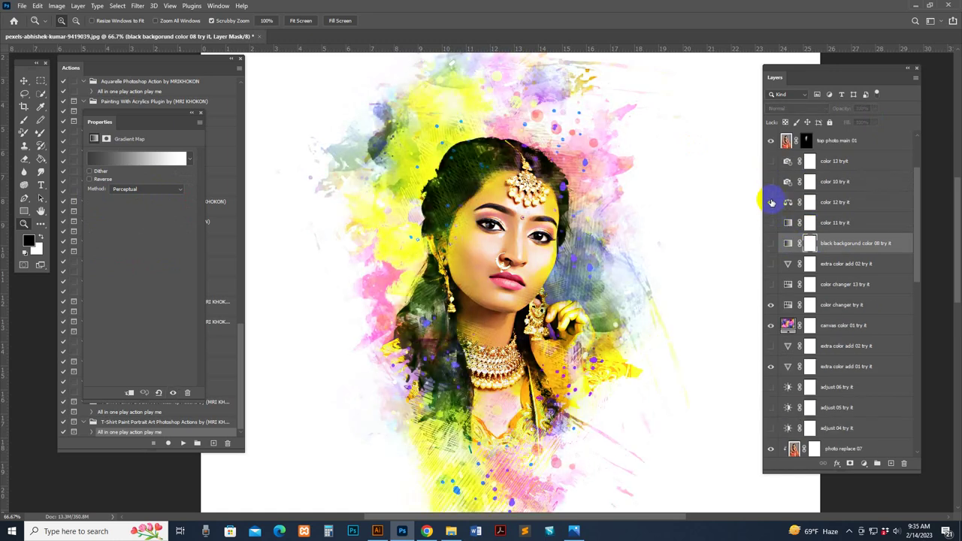
{"action": "left_click", "coordinate": [770, 202]}
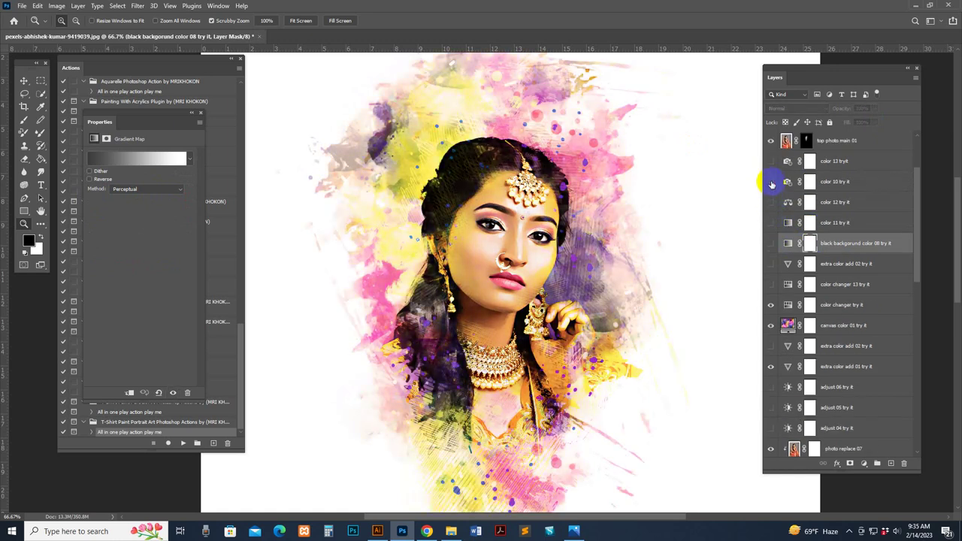
{"action": "left_click", "coordinate": [771, 162]}
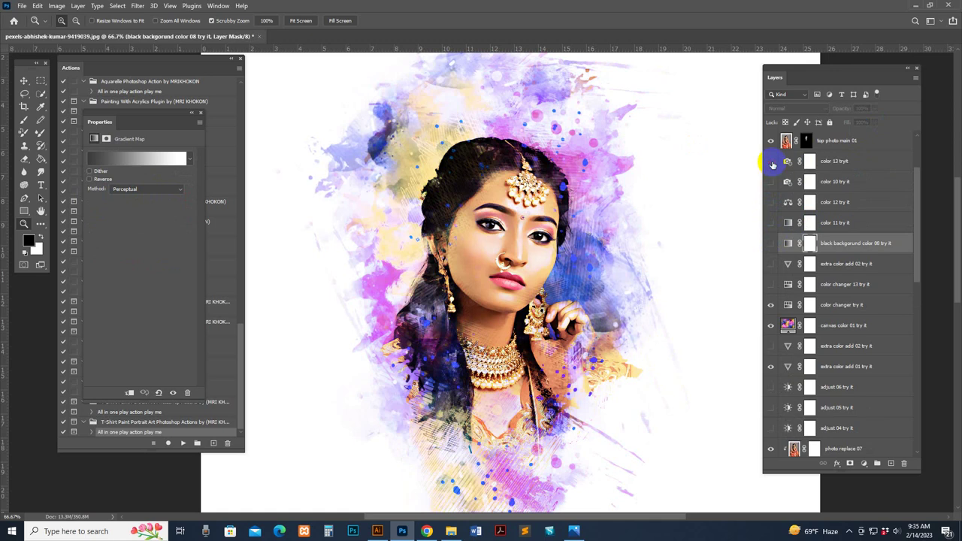
{"action": "left_click", "coordinate": [772, 162]}
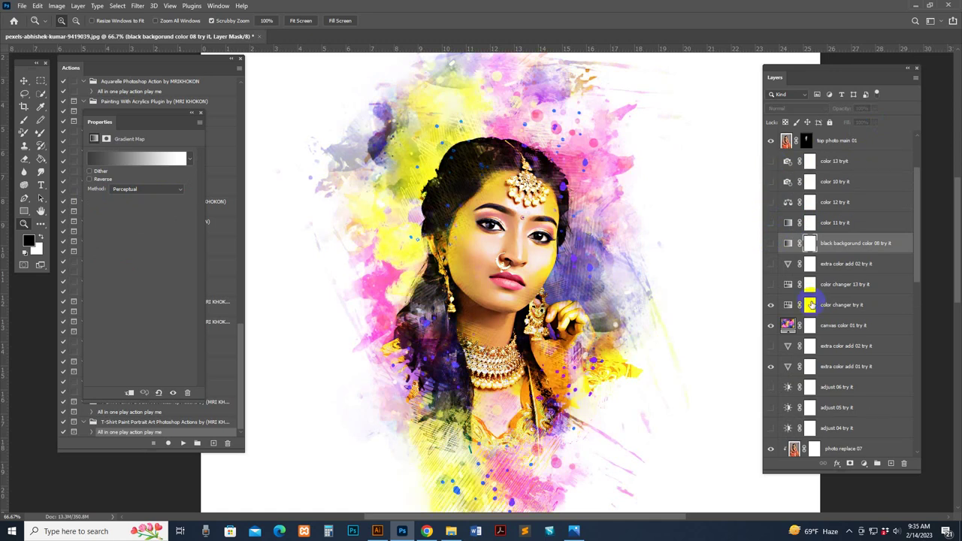
Step: Close the adjustment properties and review the finished paint portrait
{"action": "scroll", "coordinate": [810, 306], "scroll_direction": "down", "scroll_amount": 3}
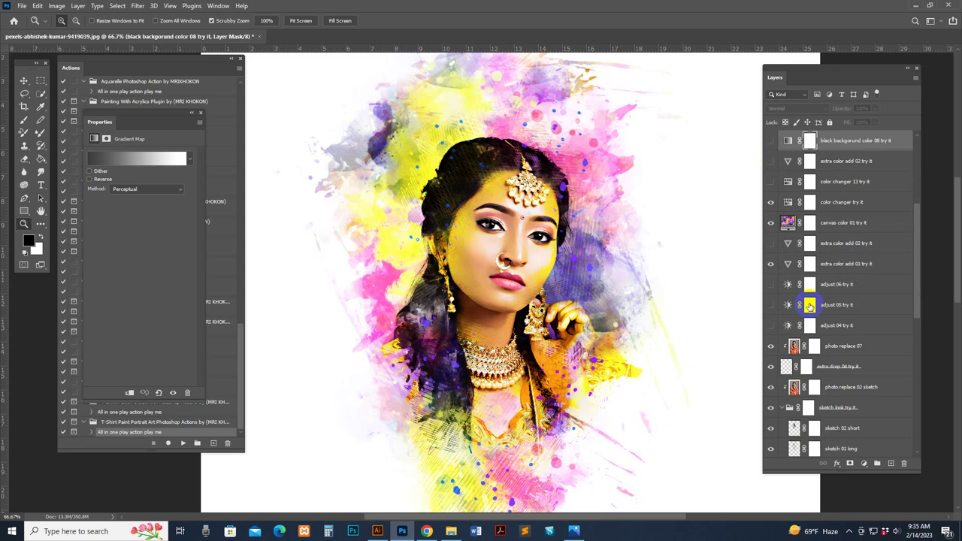
{"action": "left_click", "coordinate": [200, 112]}
{"action": "left_click_drag", "start_coordinate": [620, 198], "coordinate": [620, 209]}
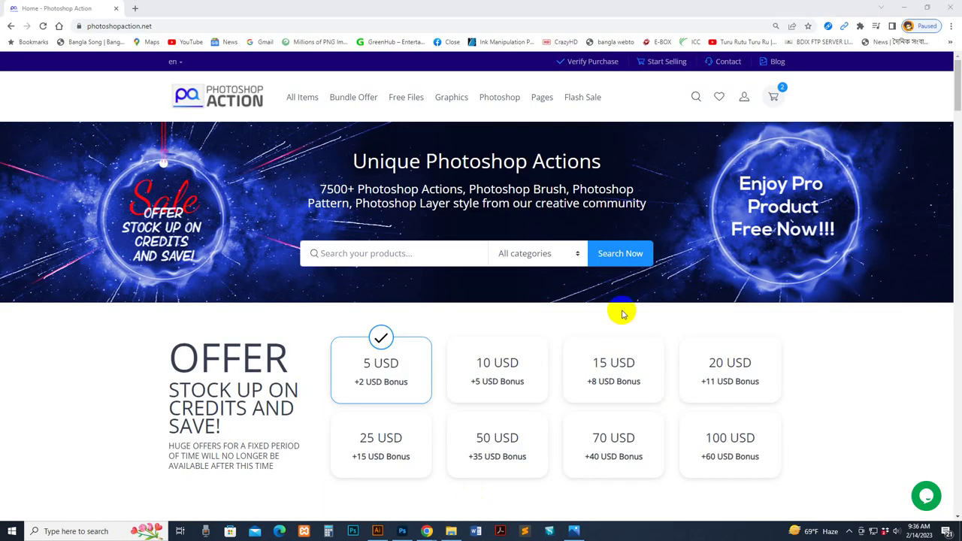
Step: Switch to Chrome, reload the photoshopaction.net home page and look through its credit offers and featured files
{"action": "left_click", "coordinate": [623, 313]}
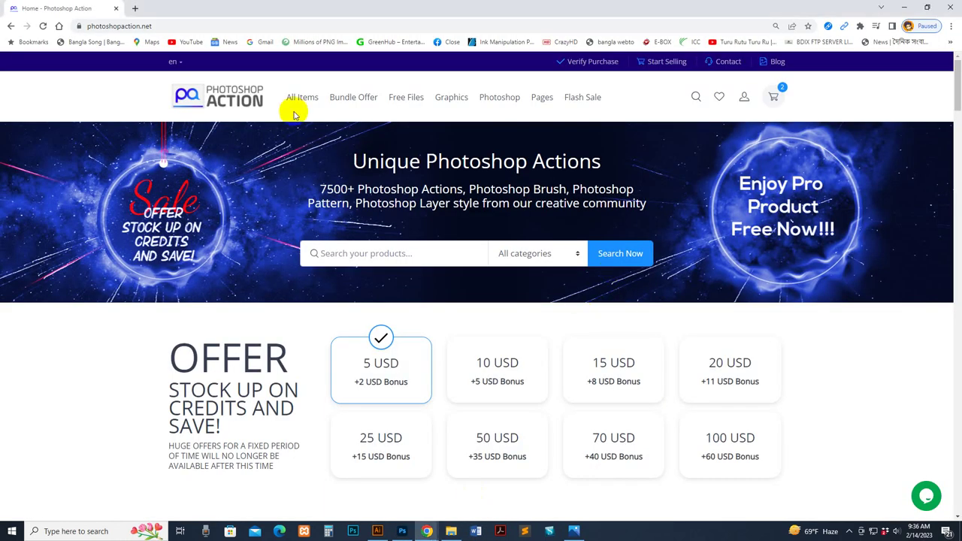
{"action": "left_click", "coordinate": [216, 94]}
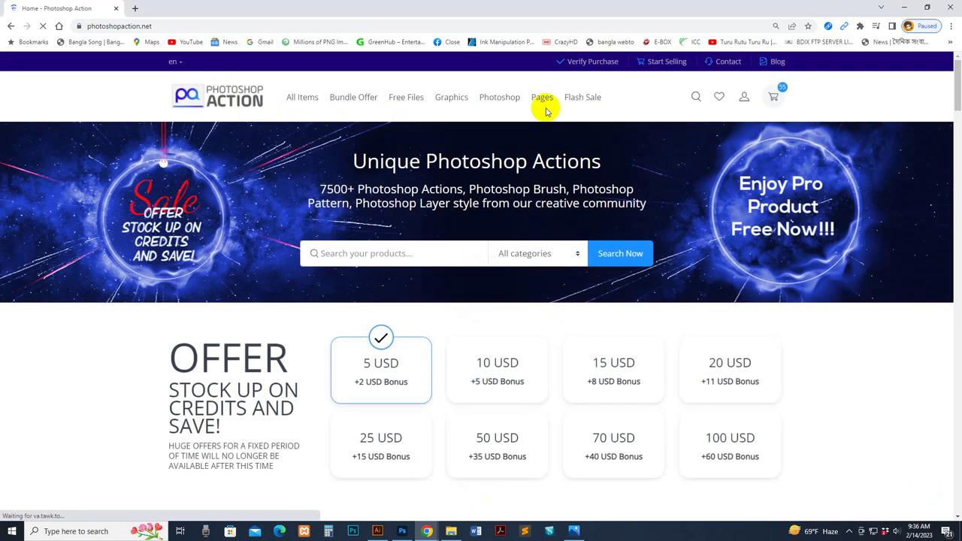
{"action": "left_click", "coordinate": [164, 27]}
{"action": "left_click", "coordinate": [390, 190]}
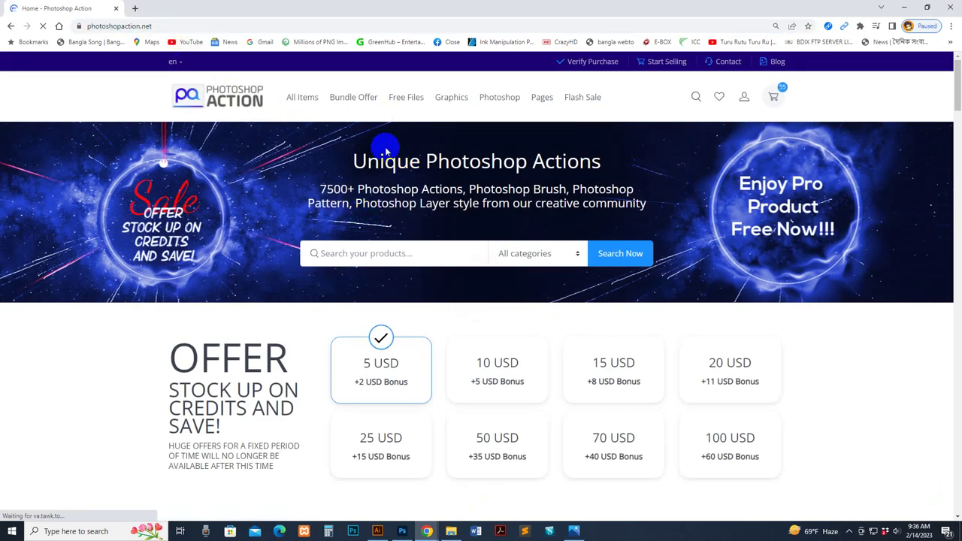
{"action": "scroll", "coordinate": [258, 284], "scroll_direction": "down", "scroll_amount": 4}
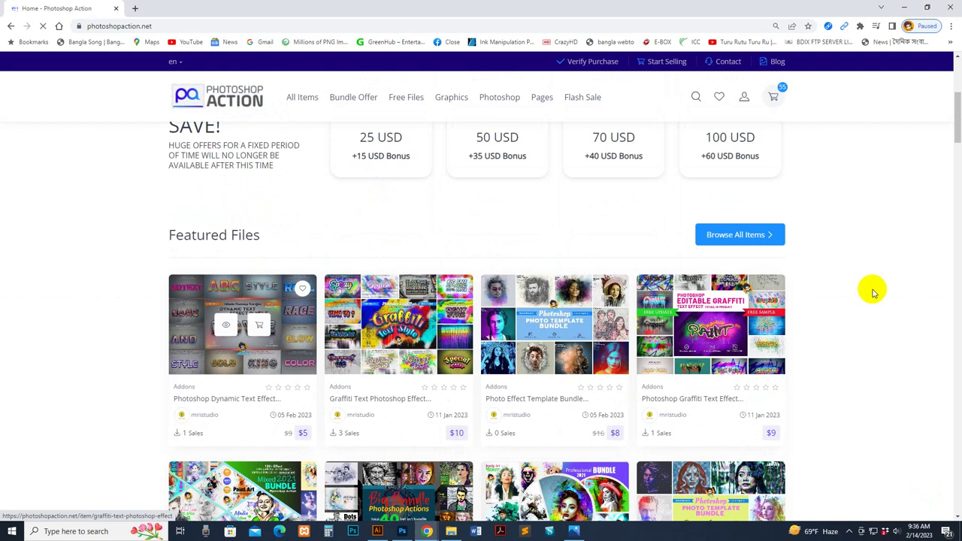
{"action": "scroll", "coordinate": [416, 215], "scroll_direction": "up", "scroll_amount": 2}
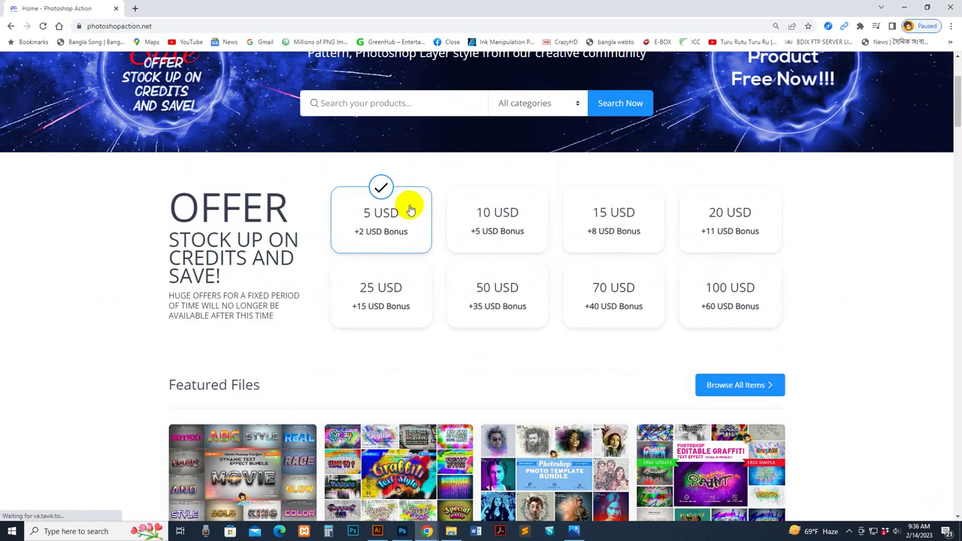
{"action": "scroll", "coordinate": [410, 207], "scroll_direction": "up", "scroll_amount": 2}
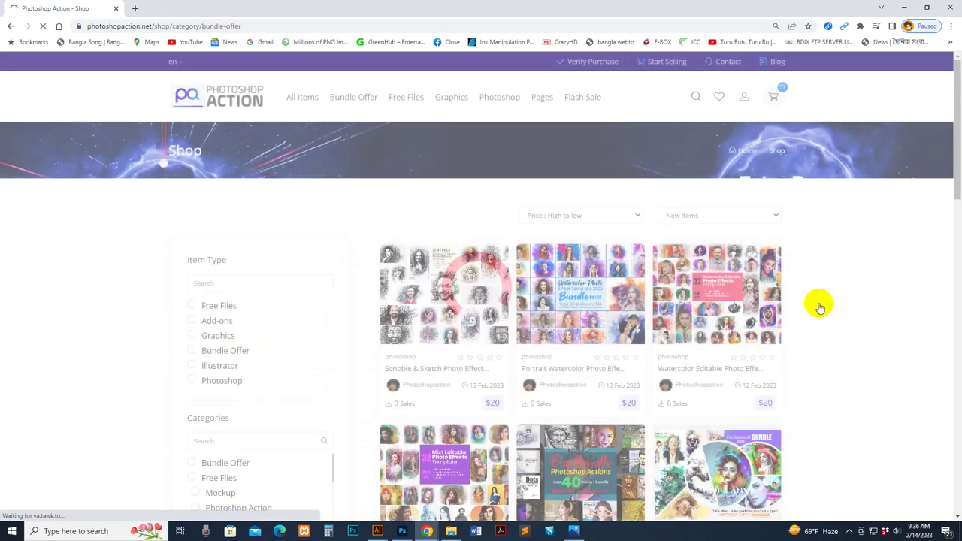
Step: Open the shop's Bundle Offer category and look through the listed bundles
{"action": "scroll", "coordinate": [820, 307], "scroll_direction": "down", "scroll_amount": 3}
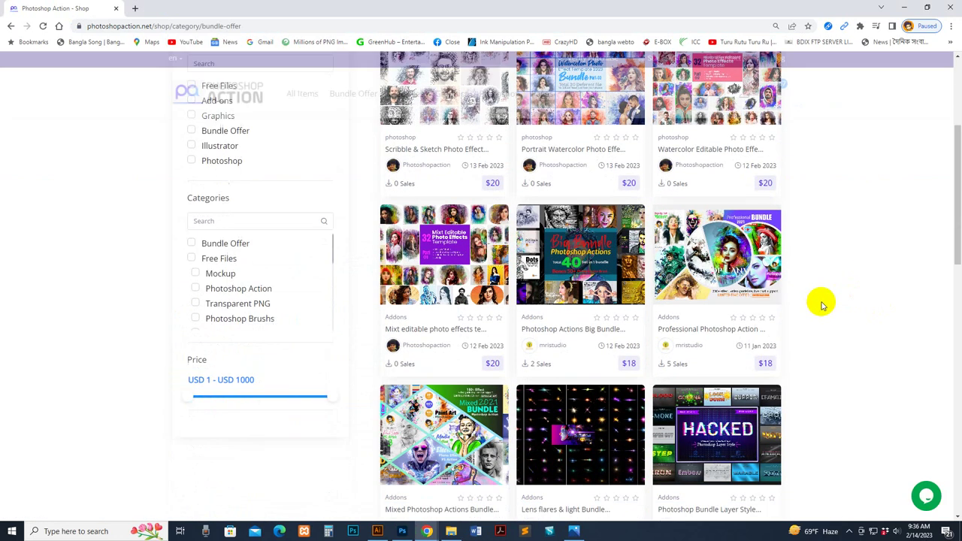
{"action": "scroll", "coordinate": [821, 305], "scroll_direction": "down", "scroll_amount": 5}
{"action": "scroll", "coordinate": [821, 300], "scroll_direction": "up", "scroll_amount": 7}
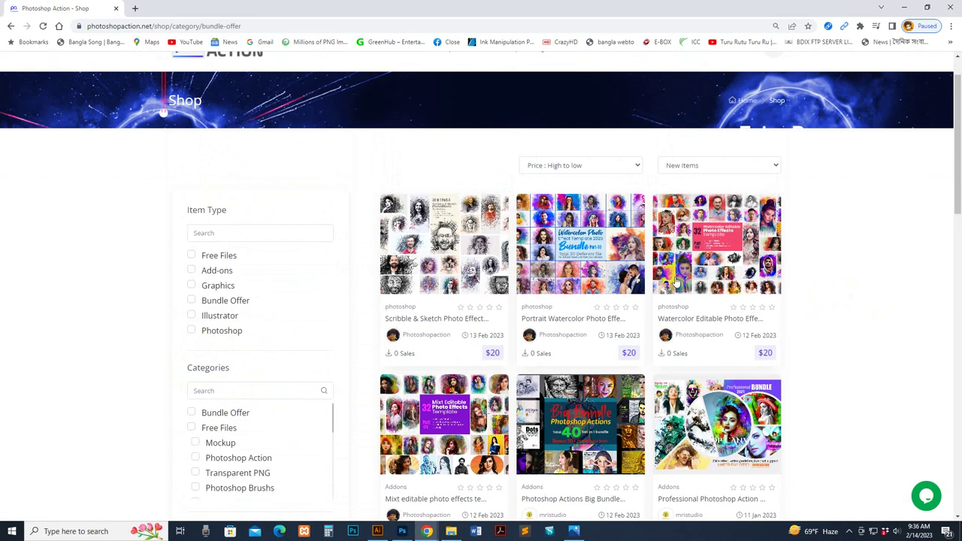
{"action": "scroll", "coordinate": [463, 164], "scroll_direction": "up", "scroll_amount": 1}
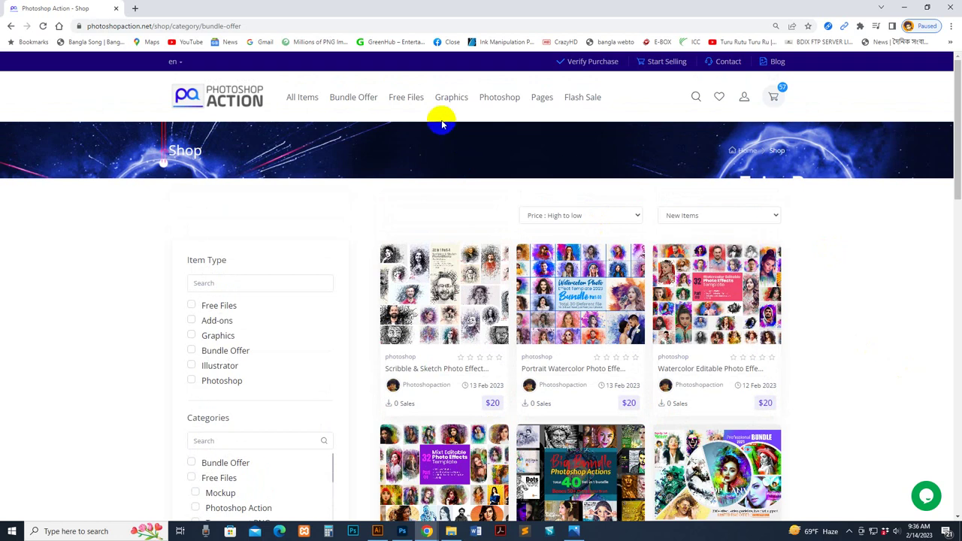
Step: Open the Photoshop Actions subcategory of the shop and look through its items down to the end of the page
{"action": "mouse_move", "coordinate": [419, 101]}
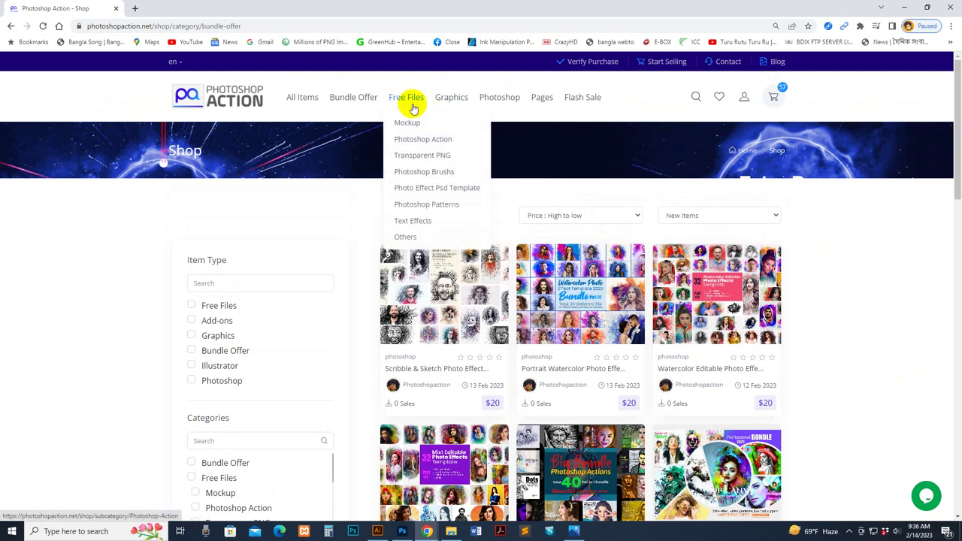
{"action": "mouse_move", "coordinate": [496, 96]}
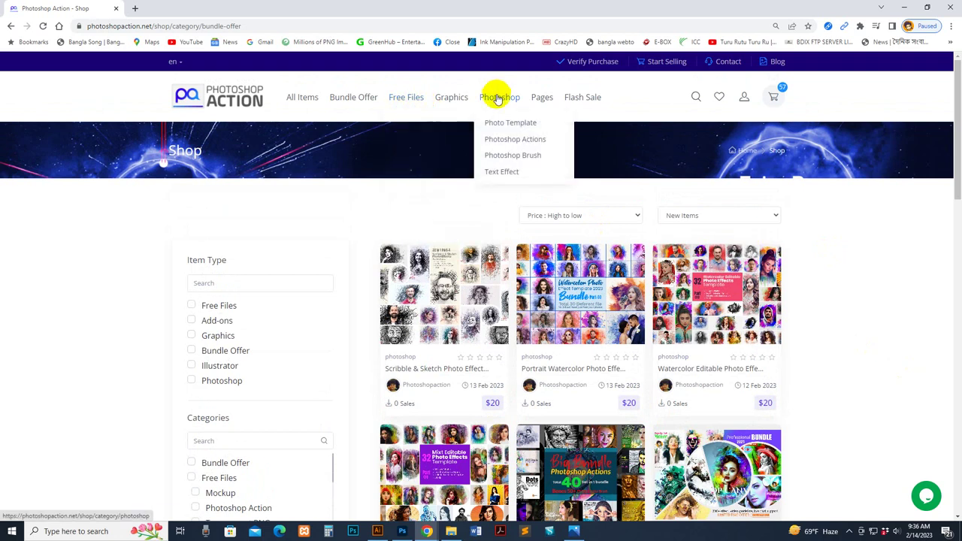
{"action": "left_click", "coordinate": [525, 143]}
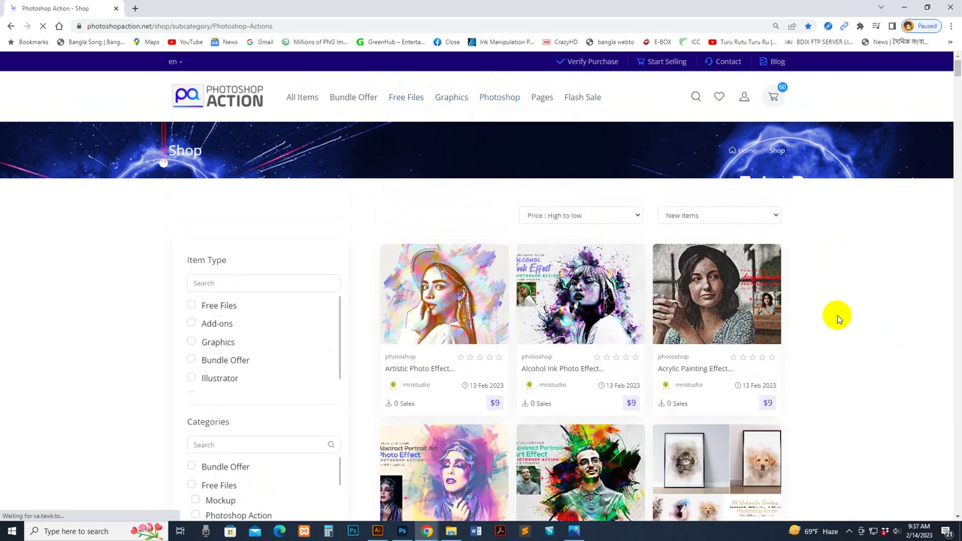
{"action": "scroll", "coordinate": [870, 338], "scroll_direction": "down", "scroll_amount": 8}
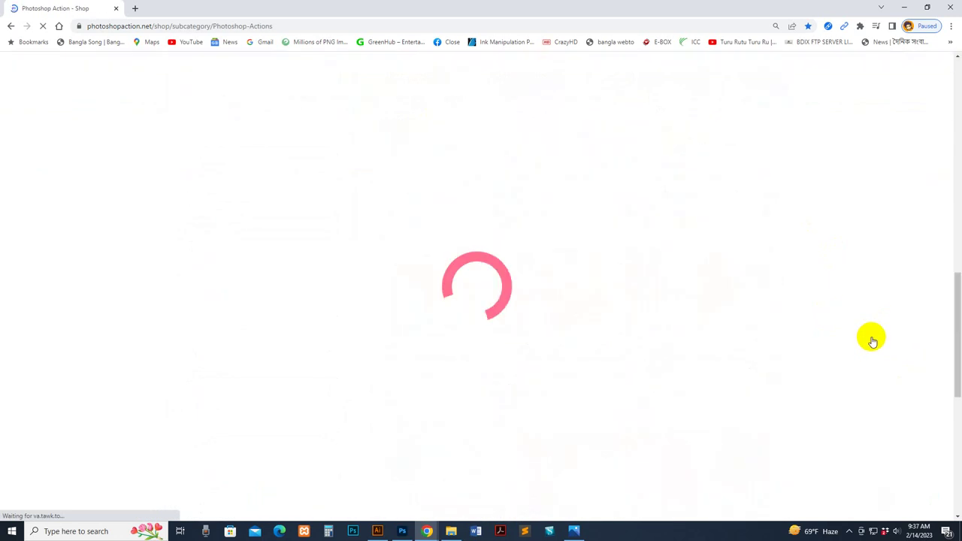
{"action": "scroll", "coordinate": [870, 337], "scroll_direction": "down", "scroll_amount": 6}
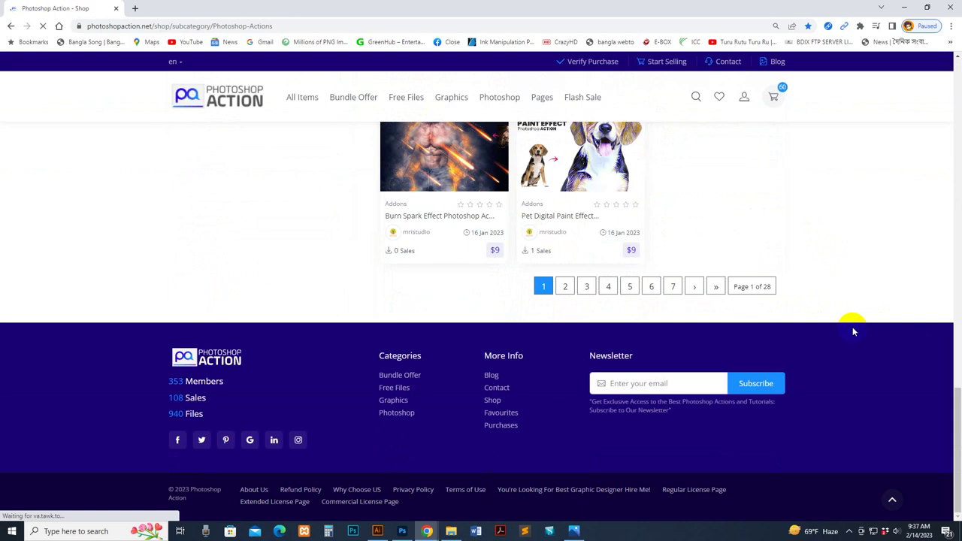
{"action": "scroll", "coordinate": [843, 320], "scroll_direction": "up", "scroll_amount": 8}
Step: Open the Flash Sale page and look through the discounted items
{"action": "left_click", "coordinate": [585, 99]}
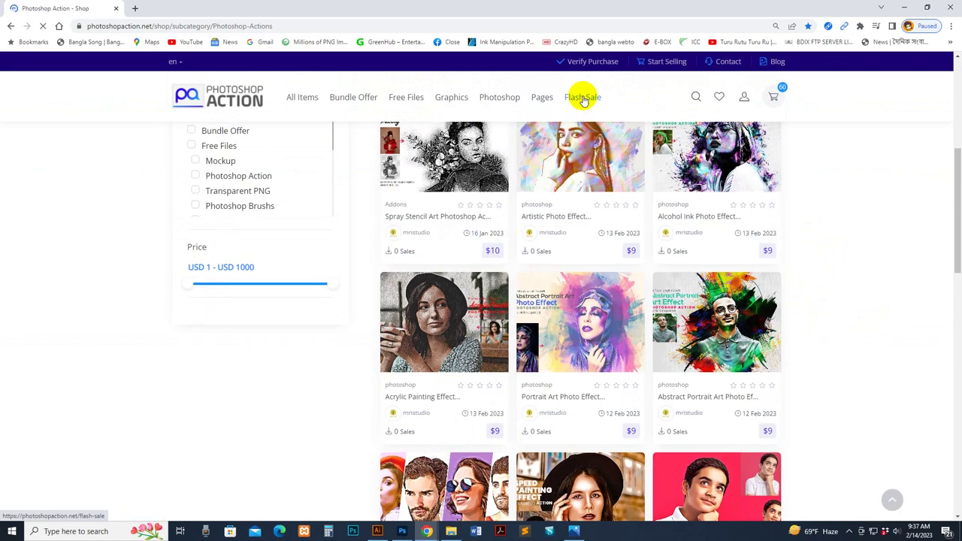
{"action": "scroll", "coordinate": [880, 344], "scroll_direction": "down", "scroll_amount": 2}
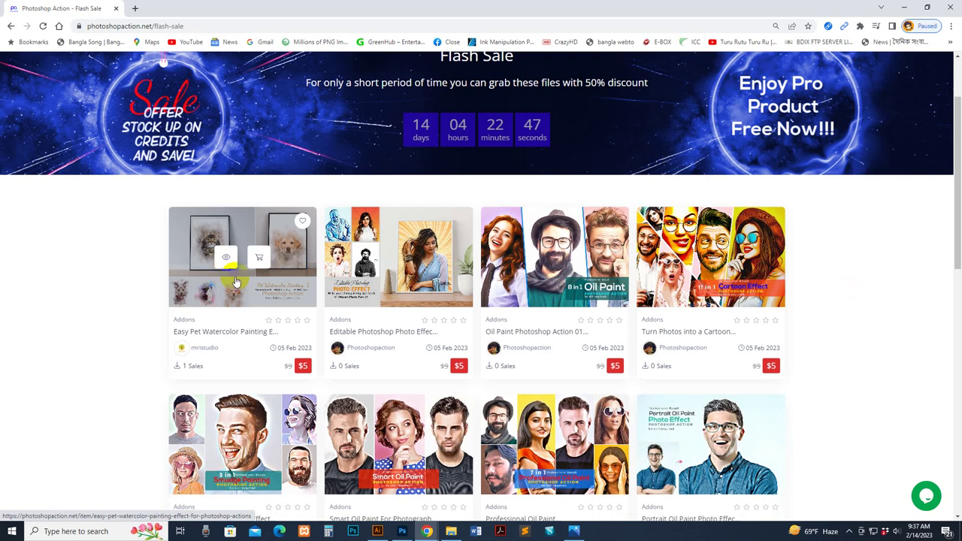
{"action": "scroll", "coordinate": [260, 275], "scroll_direction": "down", "scroll_amount": 3}
{"action": "scroll", "coordinate": [511, 311], "scroll_direction": "down", "scroll_amount": 3}
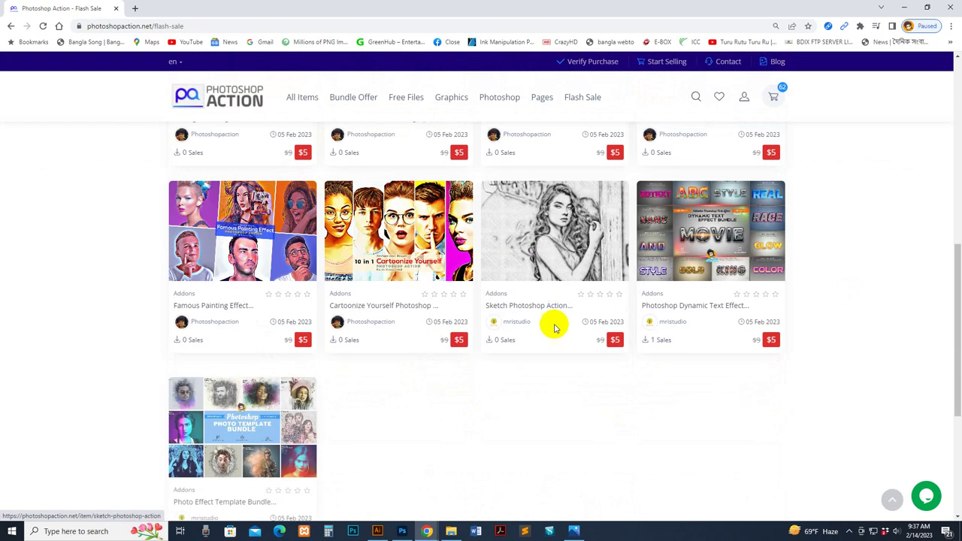
{"action": "scroll", "coordinate": [511, 299], "scroll_direction": "up", "scroll_amount": 7}
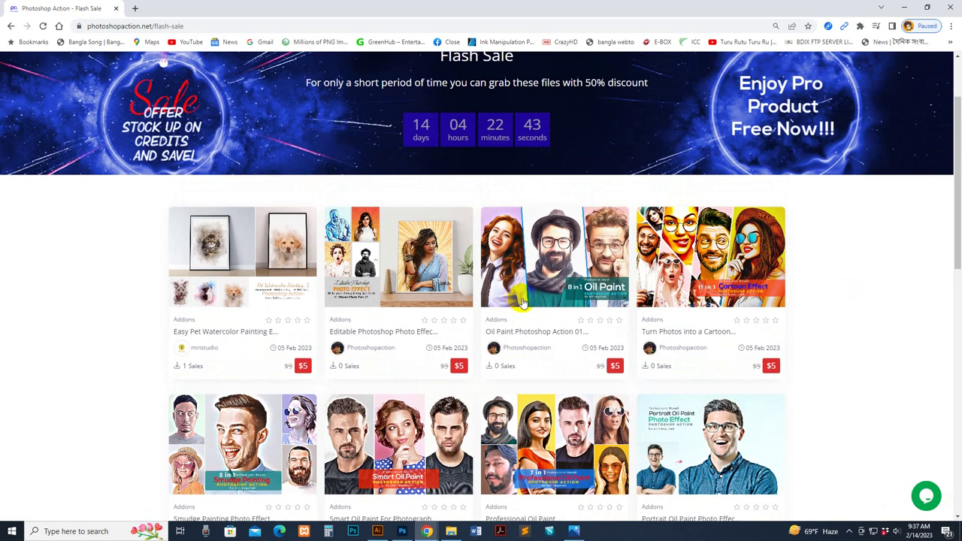